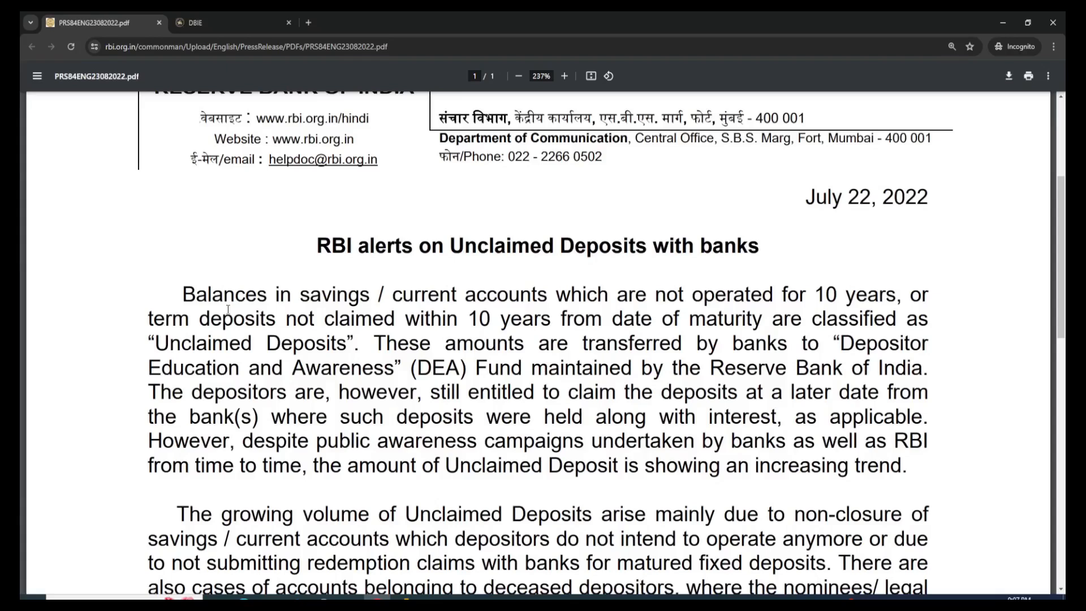
# Step: Search the RBI Database on Indian Economy for "unclaimed" and open the Publication report "Unclaimed Deposits with Scheduled Commercial Banks"
pyautogui.click(211, 28)
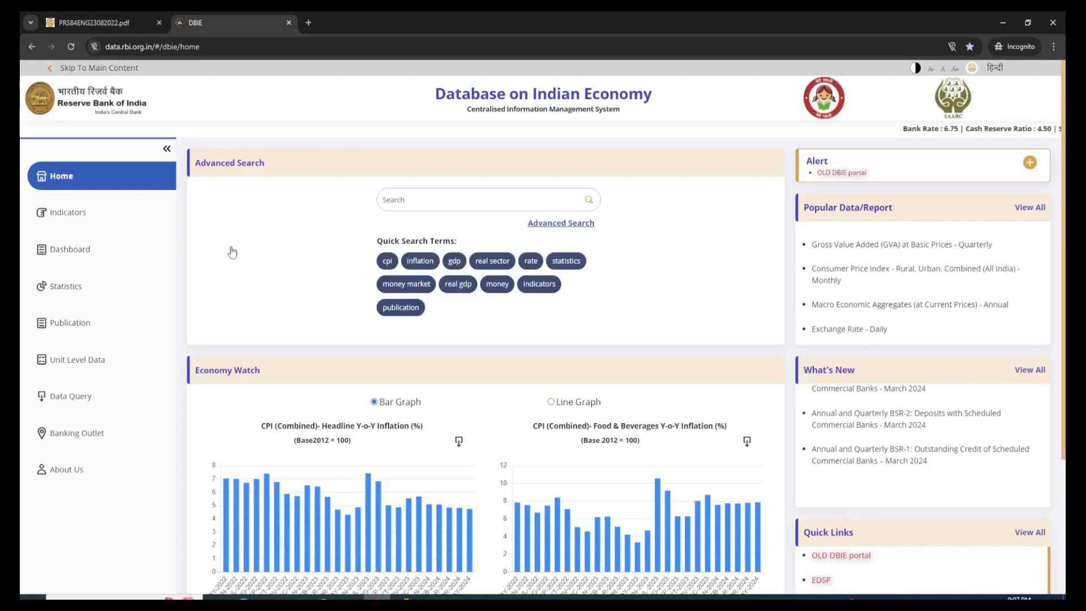
pyautogui.click(400, 200)
pyautogui.write('unc')
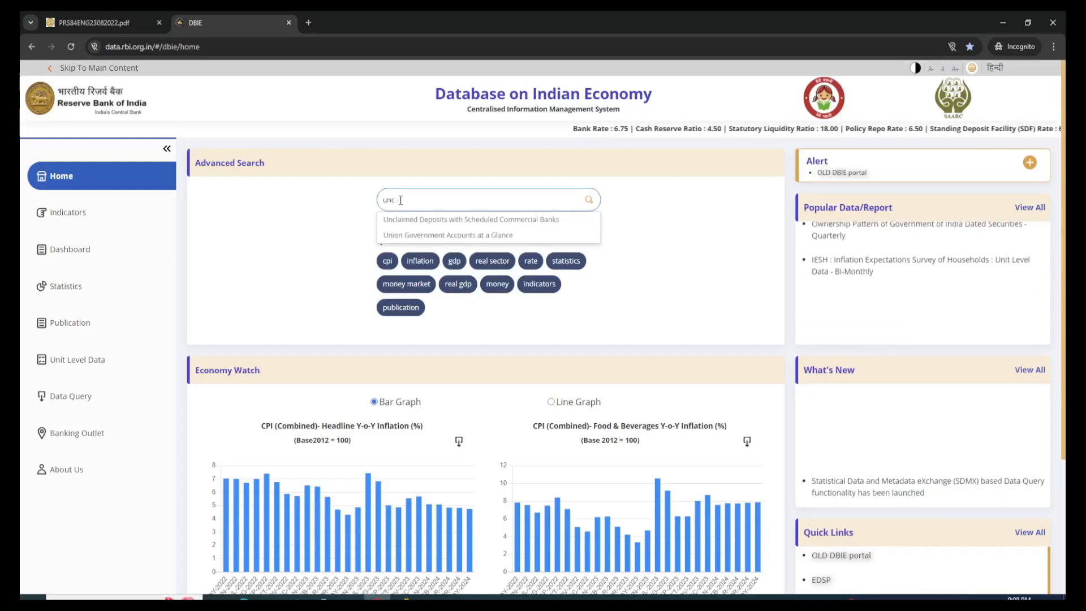
pyautogui.write('laimed')
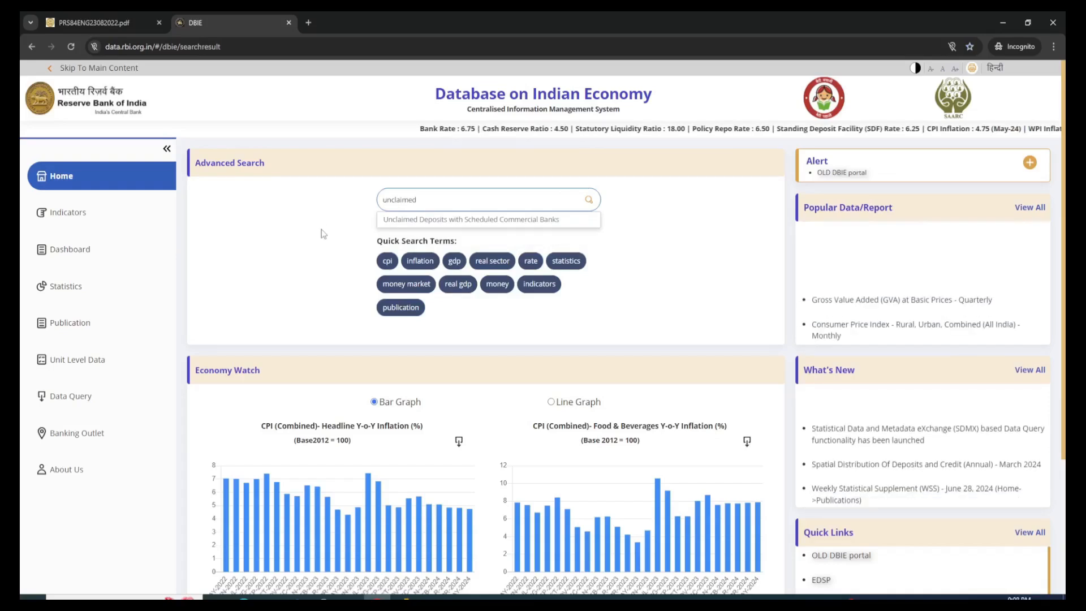
pyautogui.press('Return')
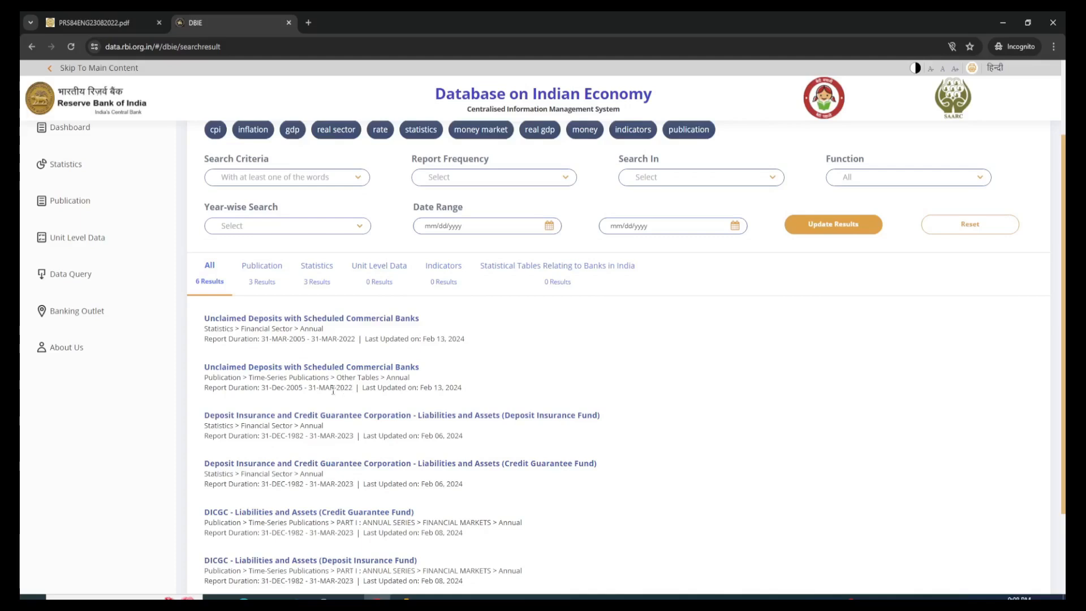
pyautogui.click(302, 368)
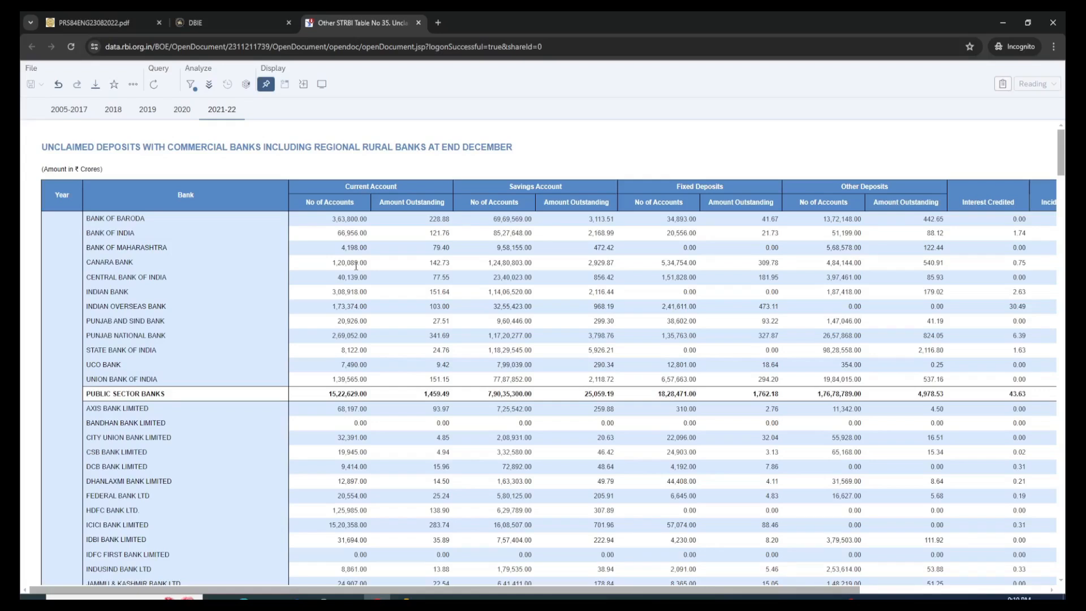
# Step: Review the 2021-22 unclaimed deposits table, export the report's underlying data to Excel, and save it to Downloads under the suggested name
pyautogui.moveTo(782, 591); pyautogui.dragTo(970, 592)
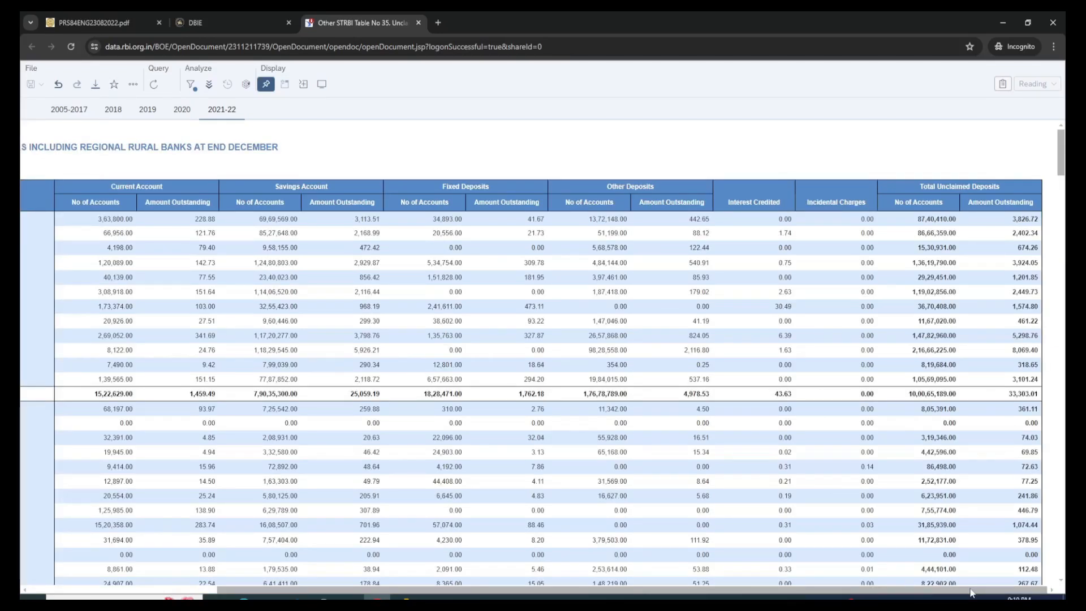
pyautogui.moveTo(971, 592); pyautogui.dragTo(844, 592)
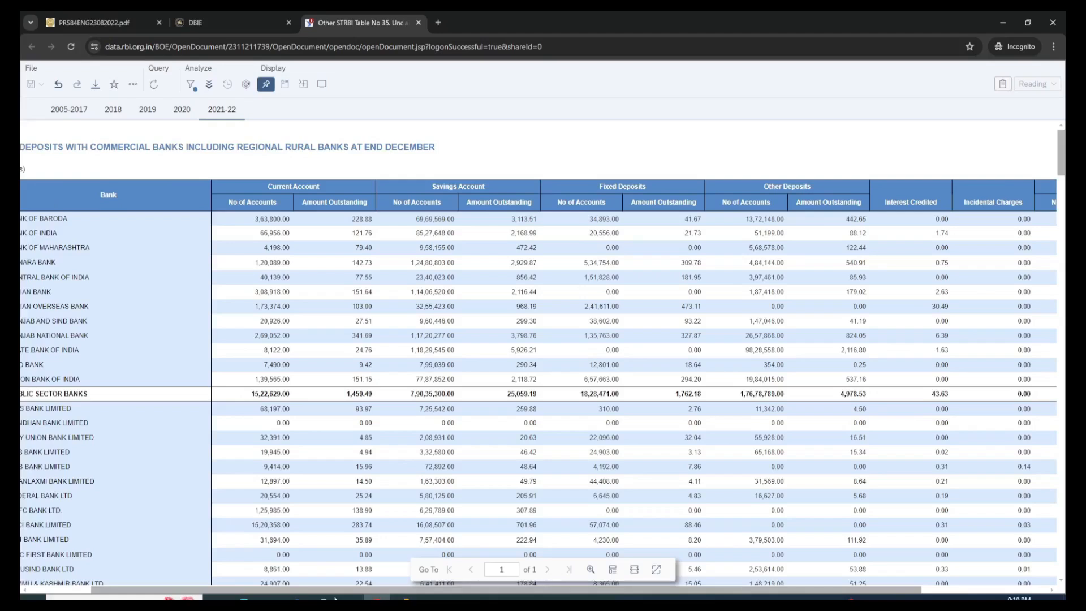
pyautogui.hscroll(-3, 176, 365)
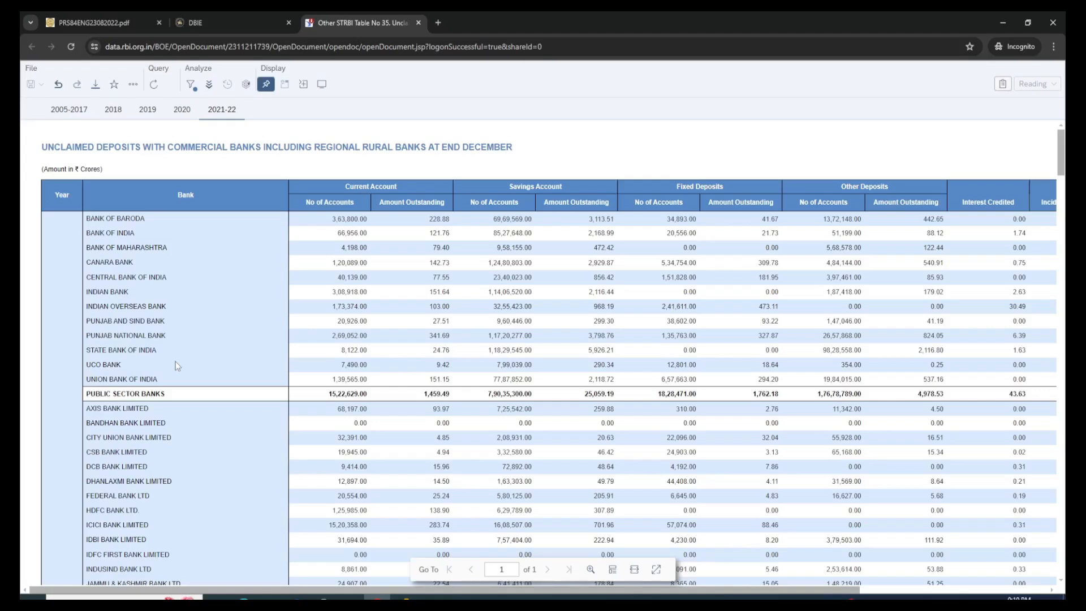
pyautogui.scroll(-5, 479, 278)
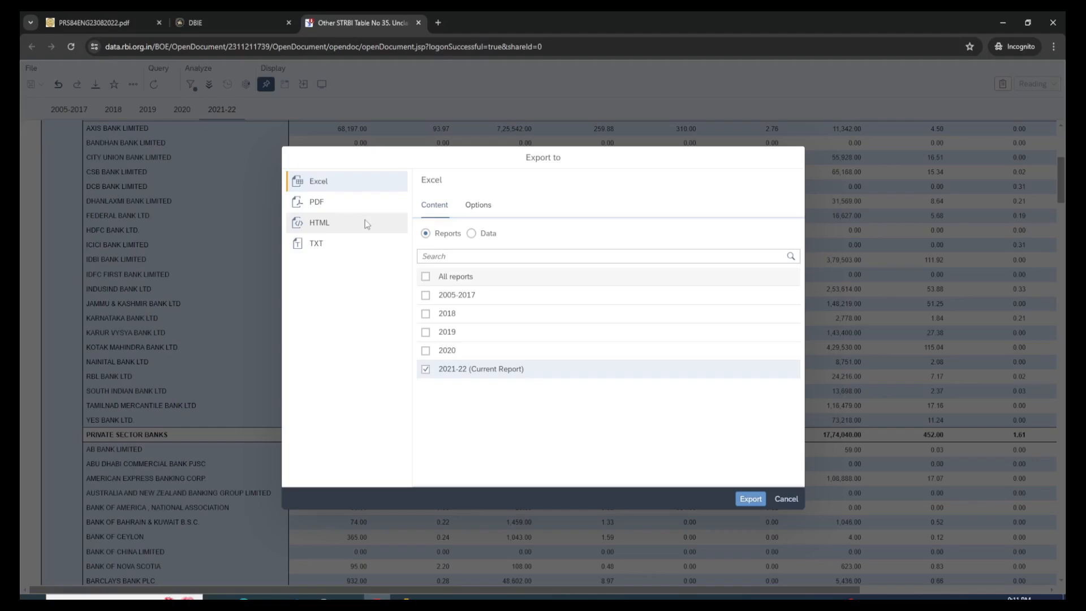
pyautogui.click(470, 234)
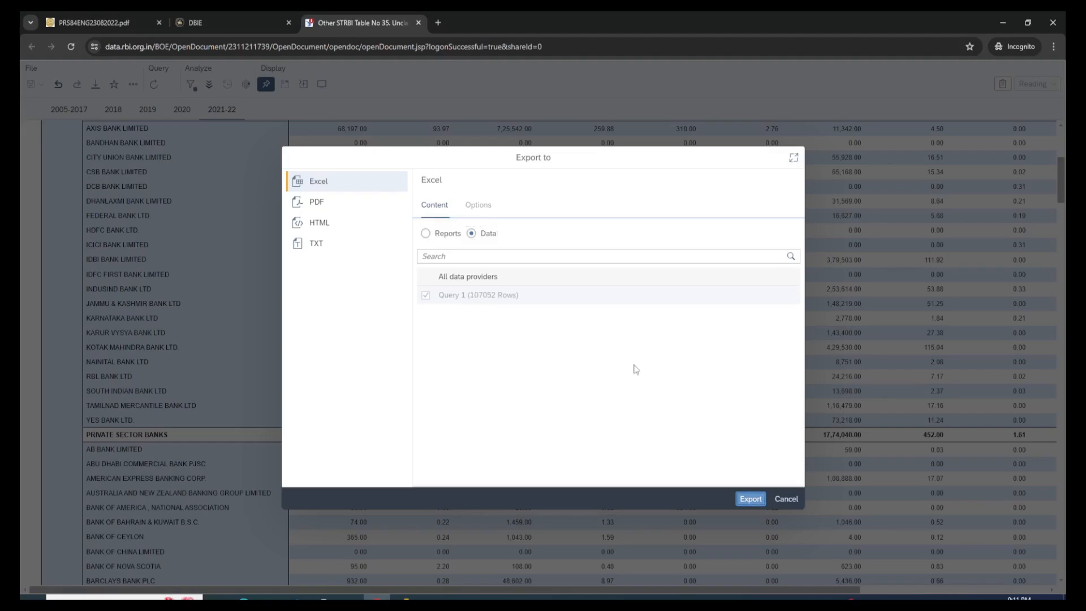
pyautogui.press('Return')
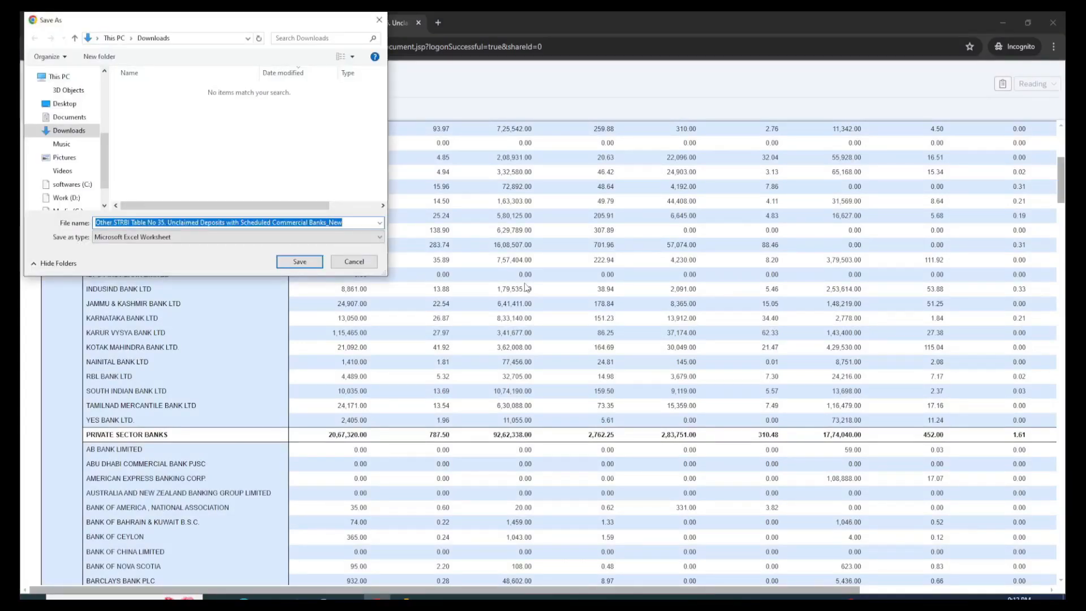
pyautogui.press('Return')
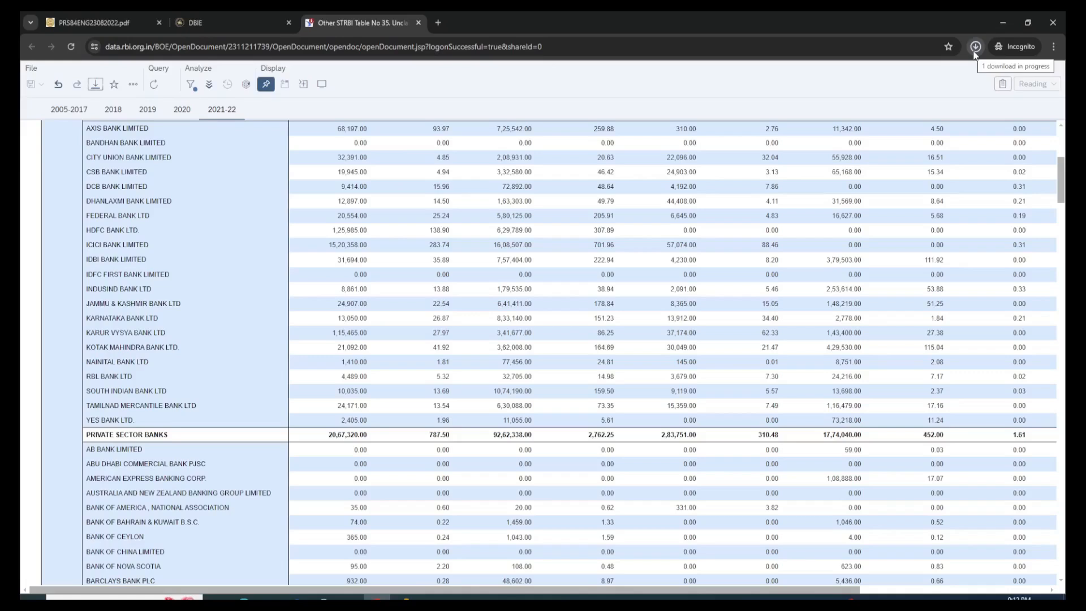
pyautogui.click(974, 53)
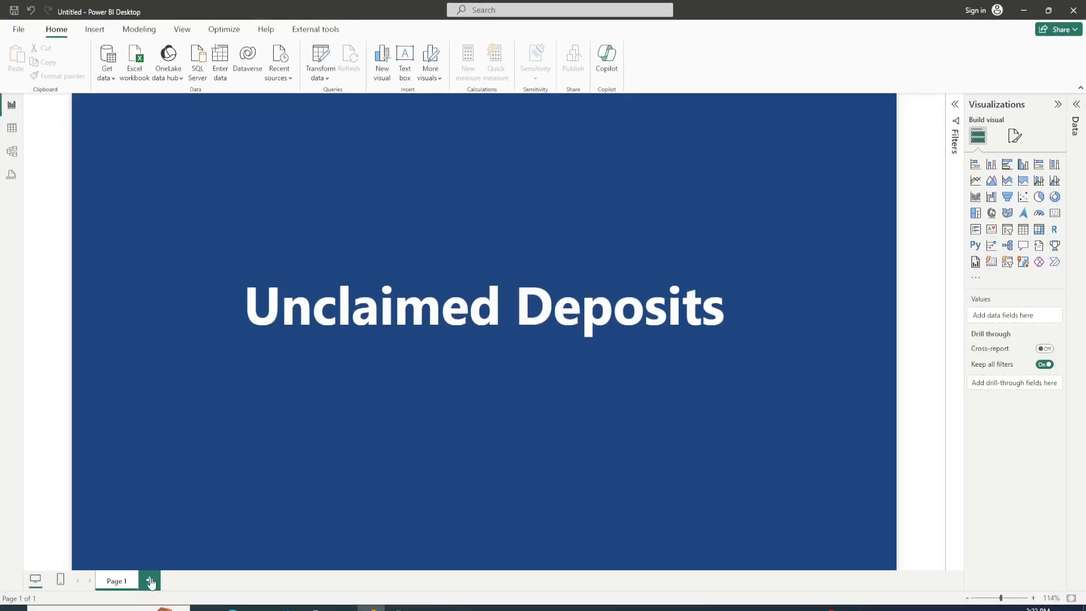
# Step: Switch to Power BI Desktop and, on a second report page, import Query 1 from the "Other STRBI Table No 35" unclaimed deposits workbook
pyautogui.click(151, 580)
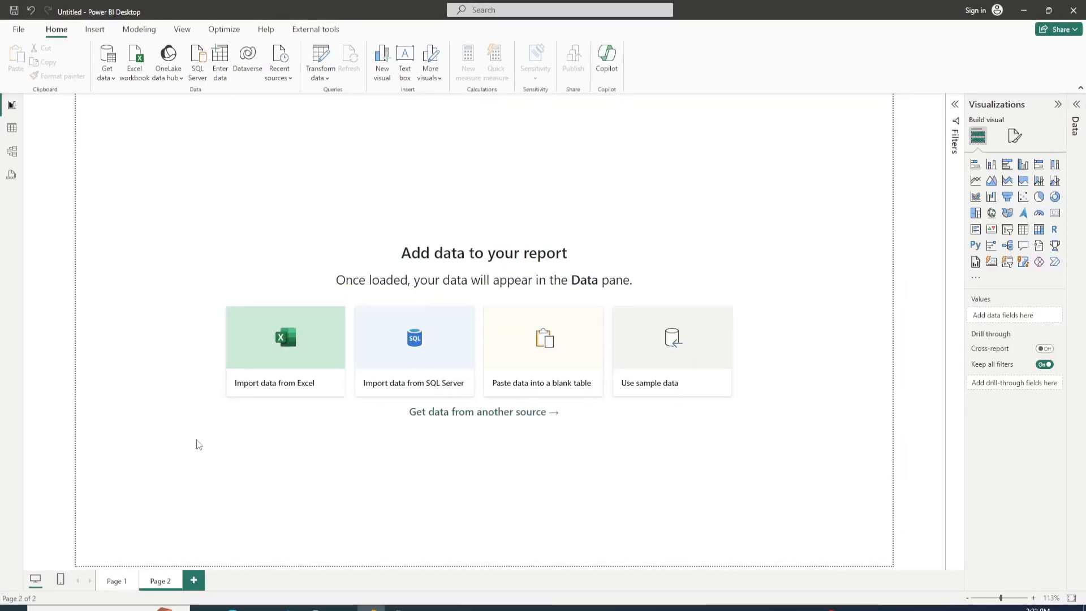
pyautogui.click(289, 346)
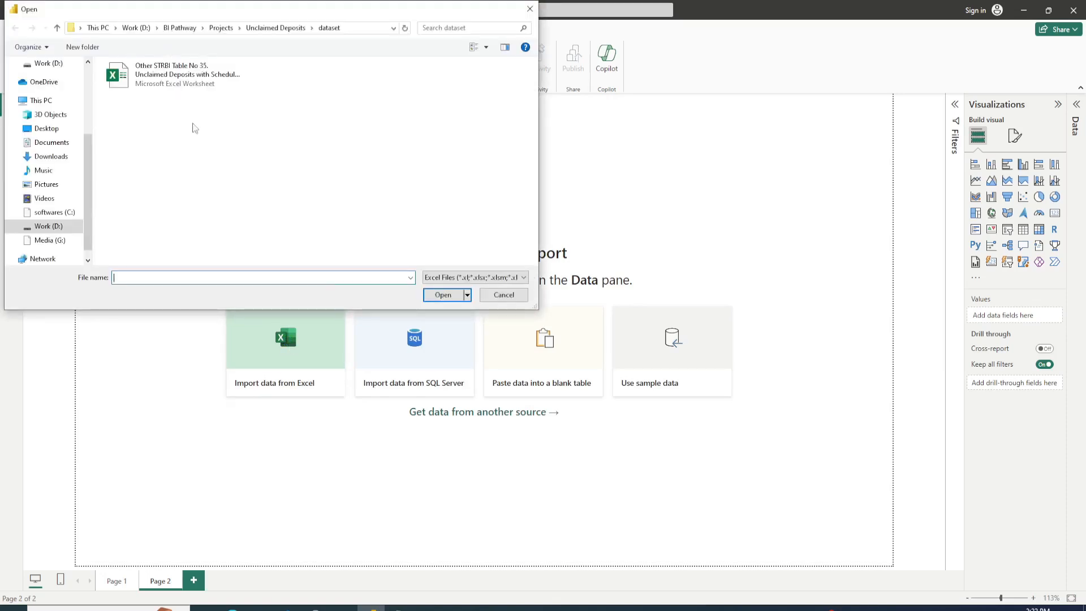
pyautogui.doubleClick(187, 80)
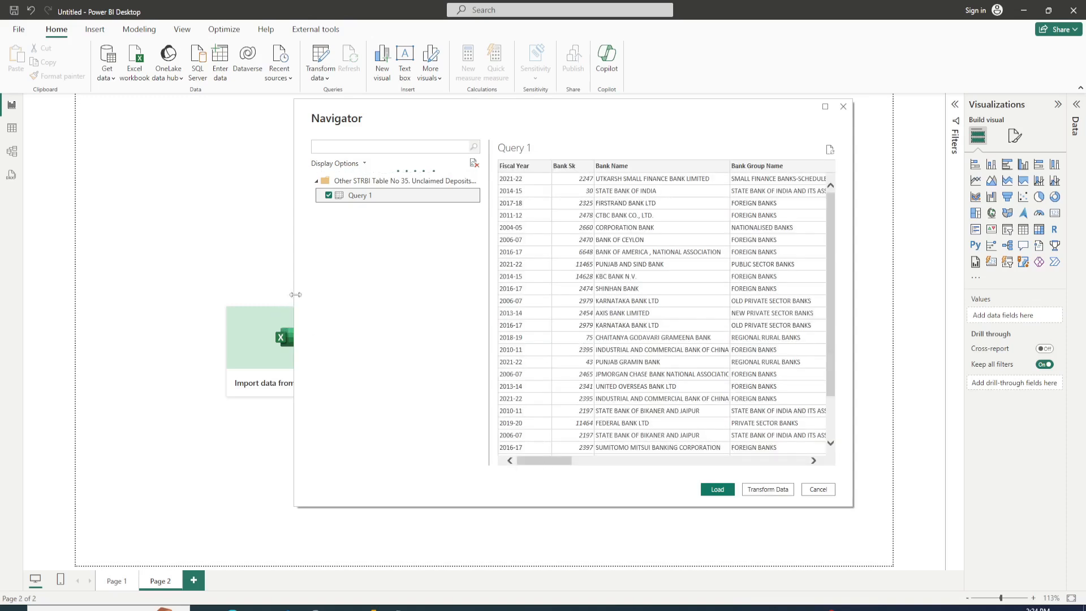
# Step: Widen the Navigator and examine all columns of the Query 1 preview, from Fiscal Year through Unit Description to Unit
pyautogui.moveTo(294, 295); pyautogui.dragTo(158, 294)
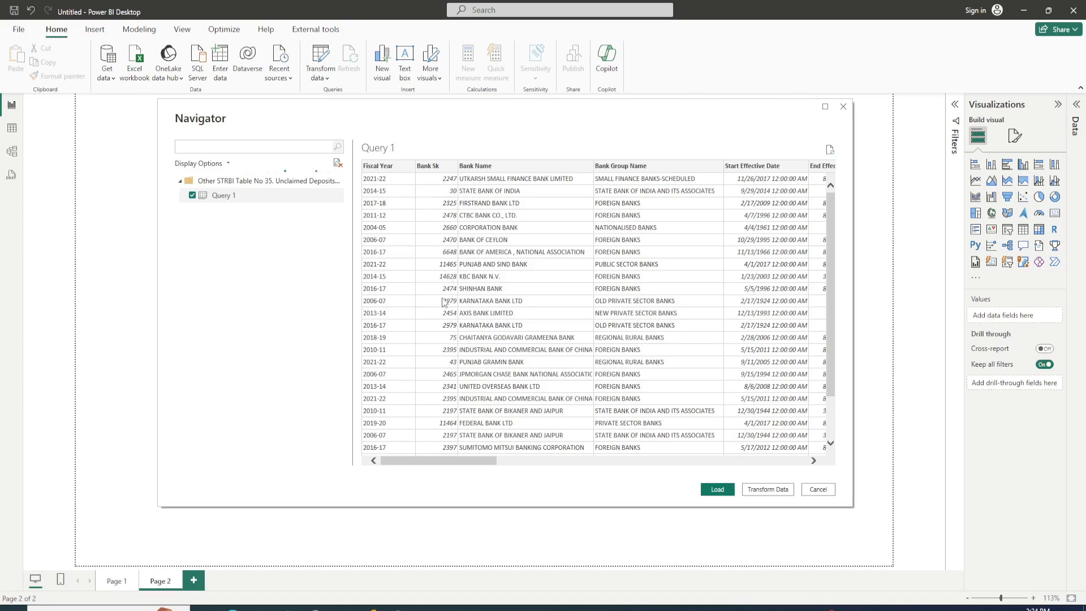
pyautogui.scroll(-3, 444, 294)
pyautogui.scroll(2, 443, 303)
pyautogui.moveTo(460, 467); pyautogui.dragTo(482, 466)
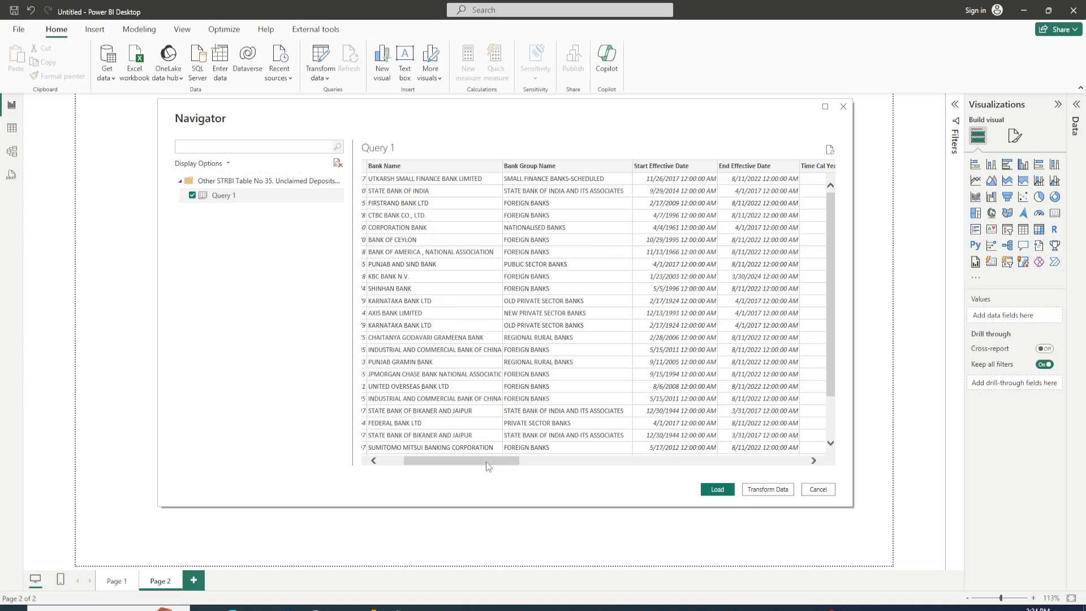
pyautogui.moveTo(486, 462); pyautogui.dragTo(512, 463)
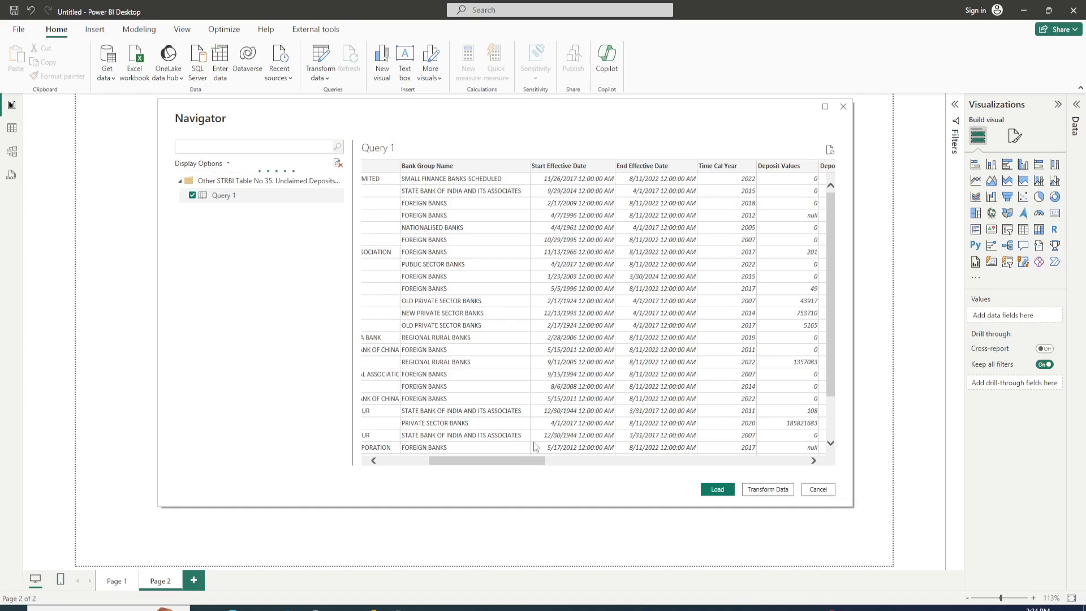
pyautogui.moveTo(522, 463); pyautogui.dragTo(567, 463)
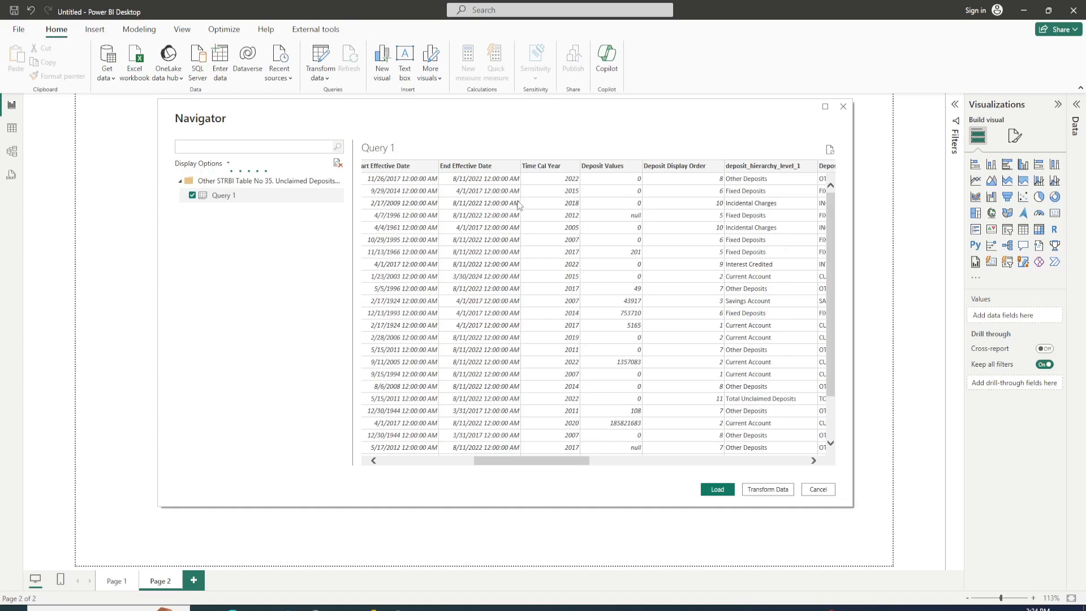
pyautogui.moveTo(552, 463); pyautogui.dragTo(567, 464)
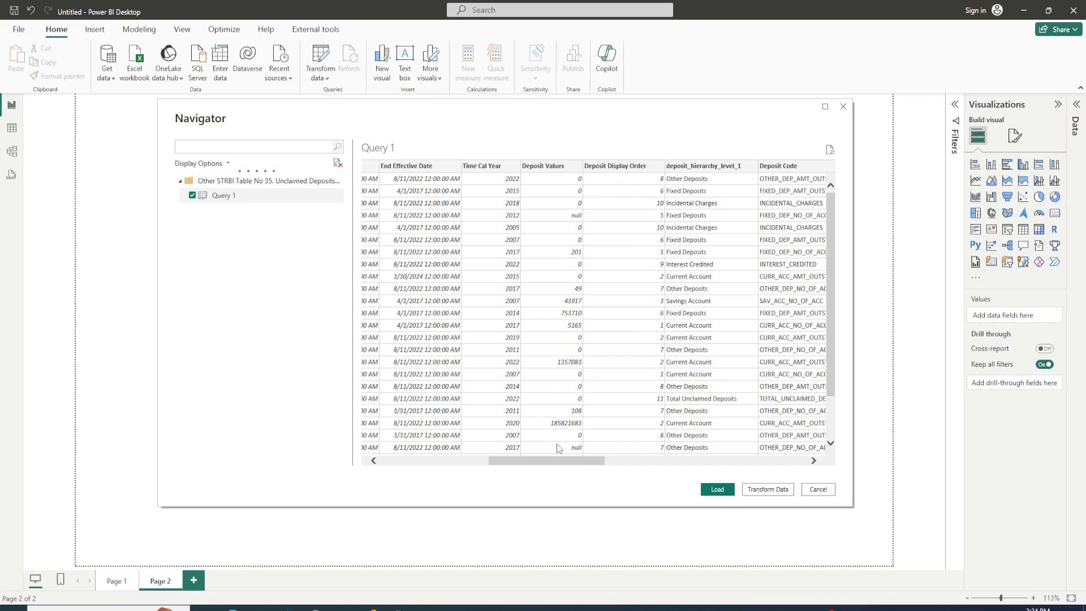
pyautogui.moveTo(546, 461); pyautogui.dragTo(569, 469)
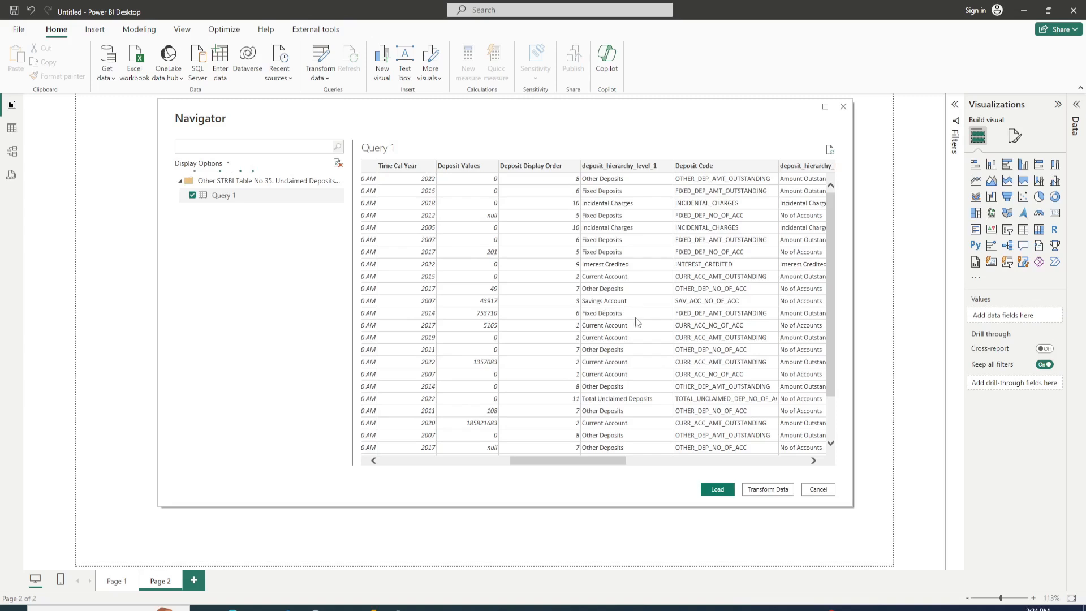
pyautogui.moveTo(577, 462); pyautogui.dragTo(633, 466)
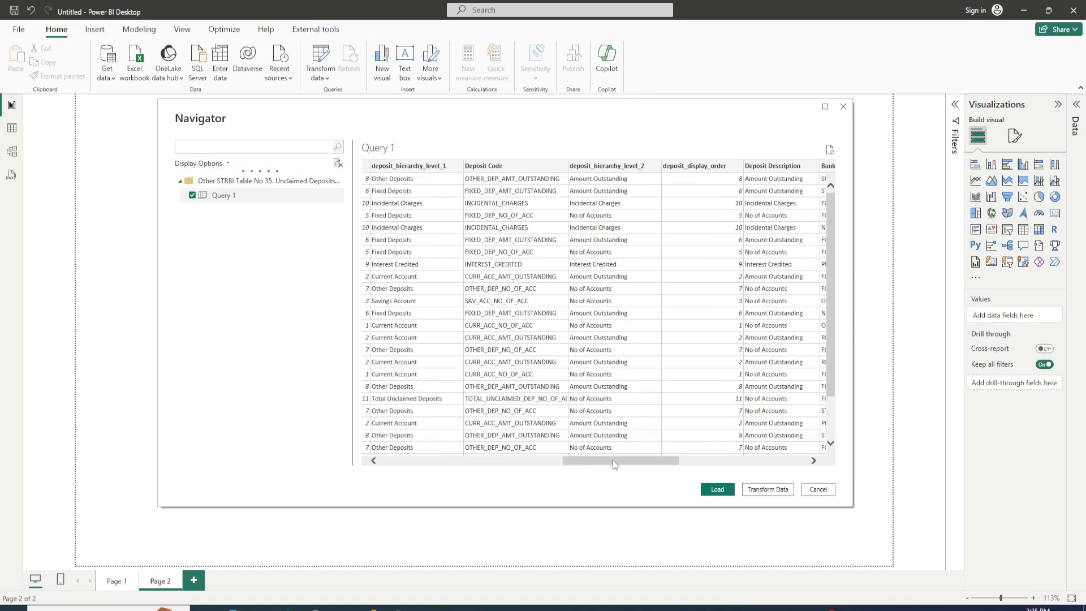
pyautogui.moveTo(615, 465); pyautogui.dragTo(661, 465)
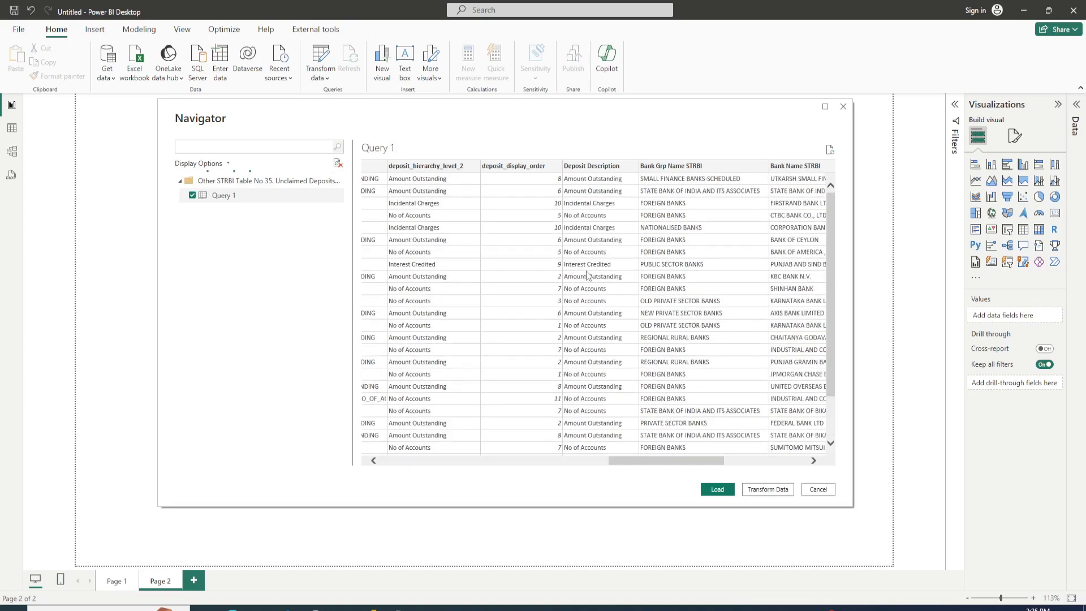
pyautogui.moveTo(653, 461); pyautogui.dragTo(717, 469)
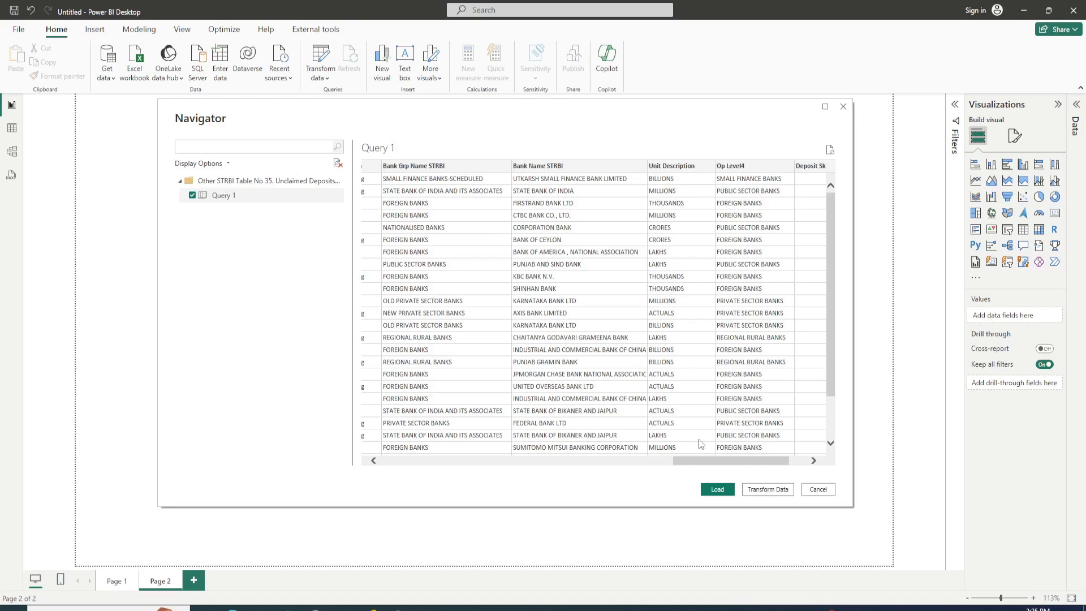
pyautogui.moveTo(713, 461)
pyautogui.mouseDown()
pyautogui.moveTo(557, 468)
pyautogui.moveTo(725, 467)
pyautogui.mouseUp()
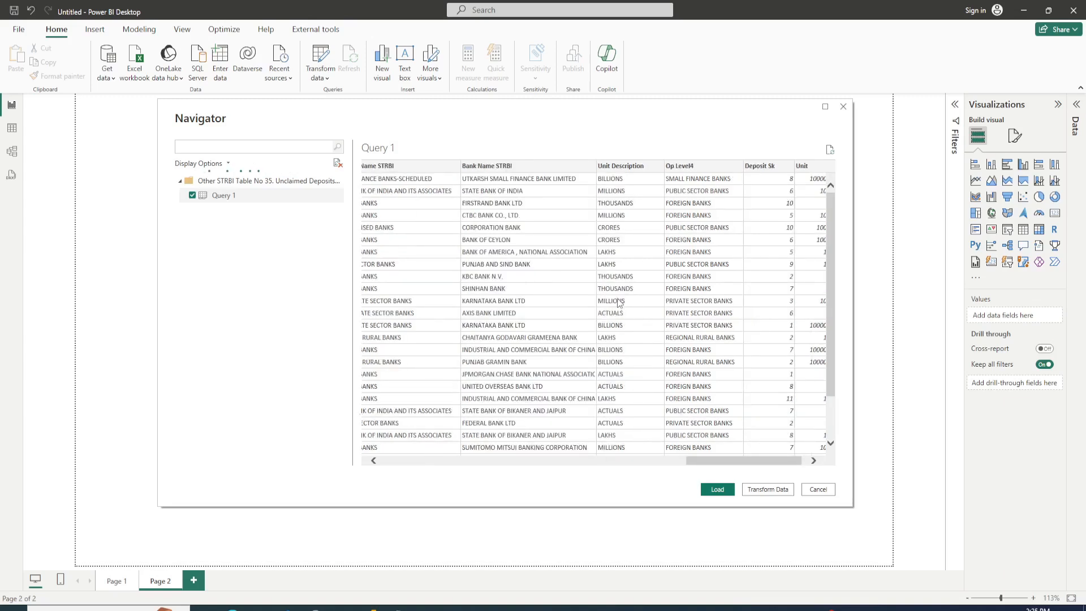
pyautogui.scroll(-2, 619, 302)
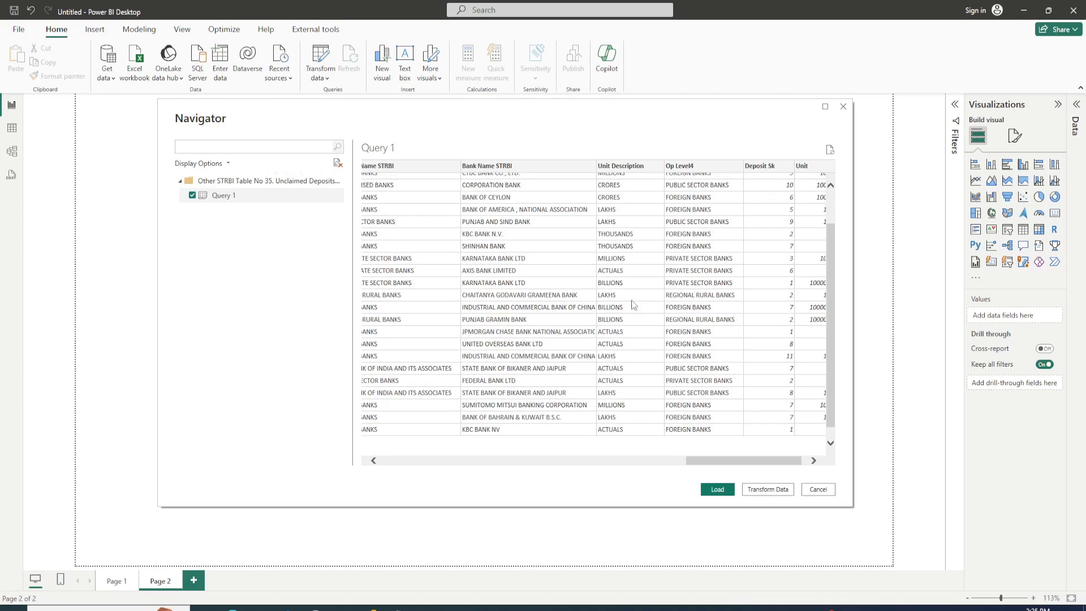
pyautogui.scroll(2, 633, 305)
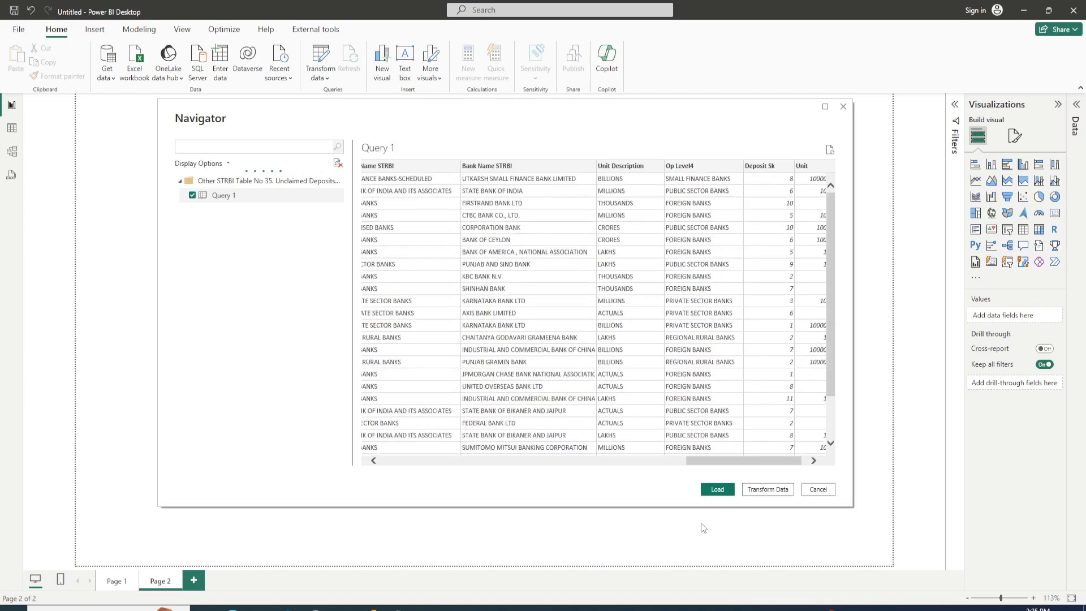
pyautogui.moveTo(713, 466); pyautogui.dragTo(733, 466)
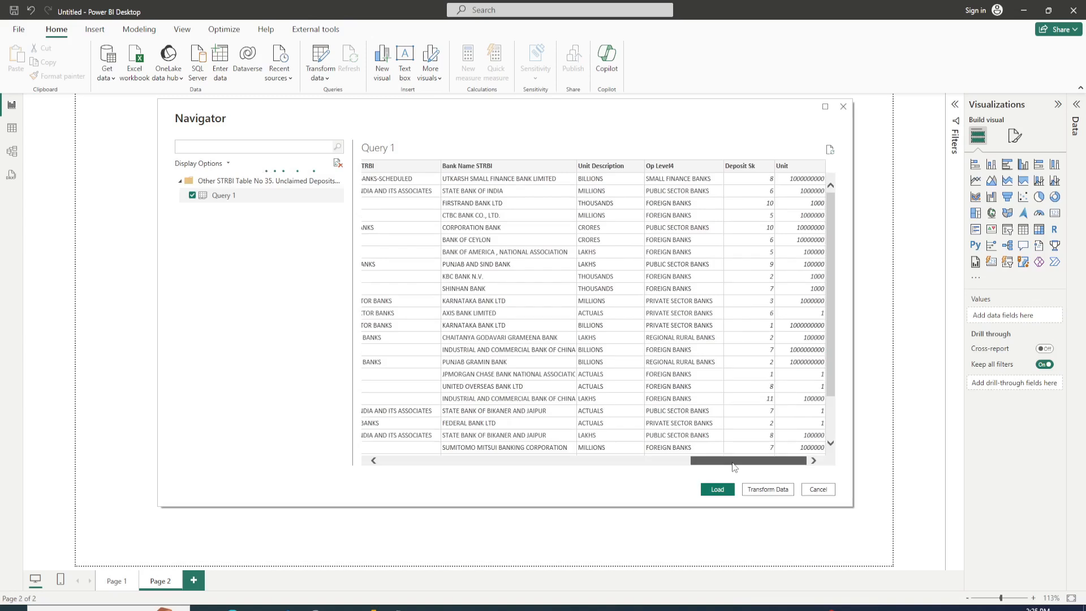
pyautogui.scroll(-2, 787, 301)
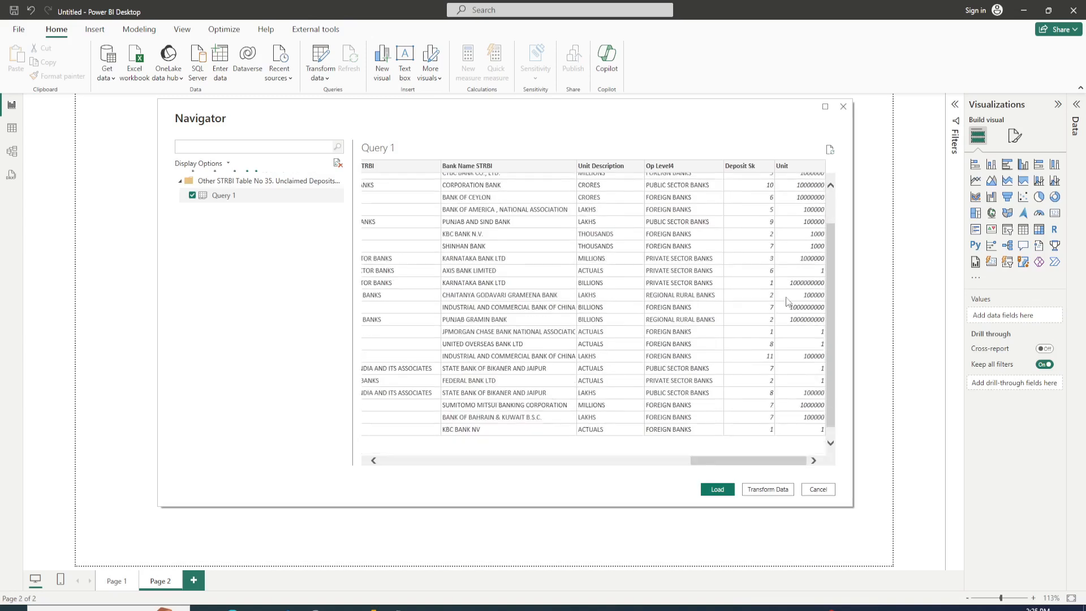
pyautogui.scroll(2, 787, 302)
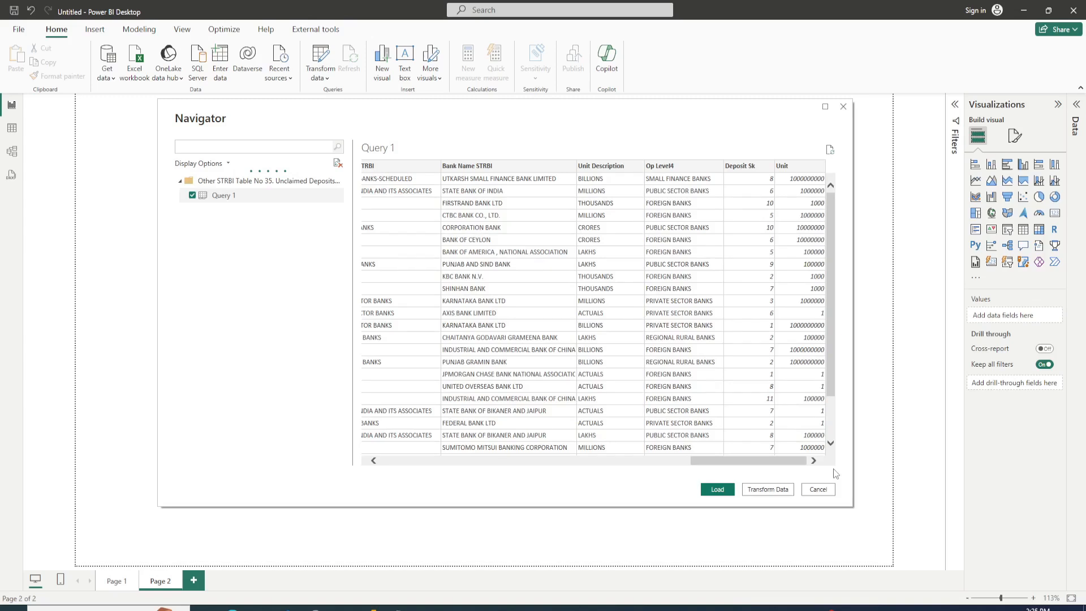
# Step: Open Query 1 for transformation in Power Query Editor and filter the Unit Description column to keep only ACTUALS
pyautogui.click(768, 490)
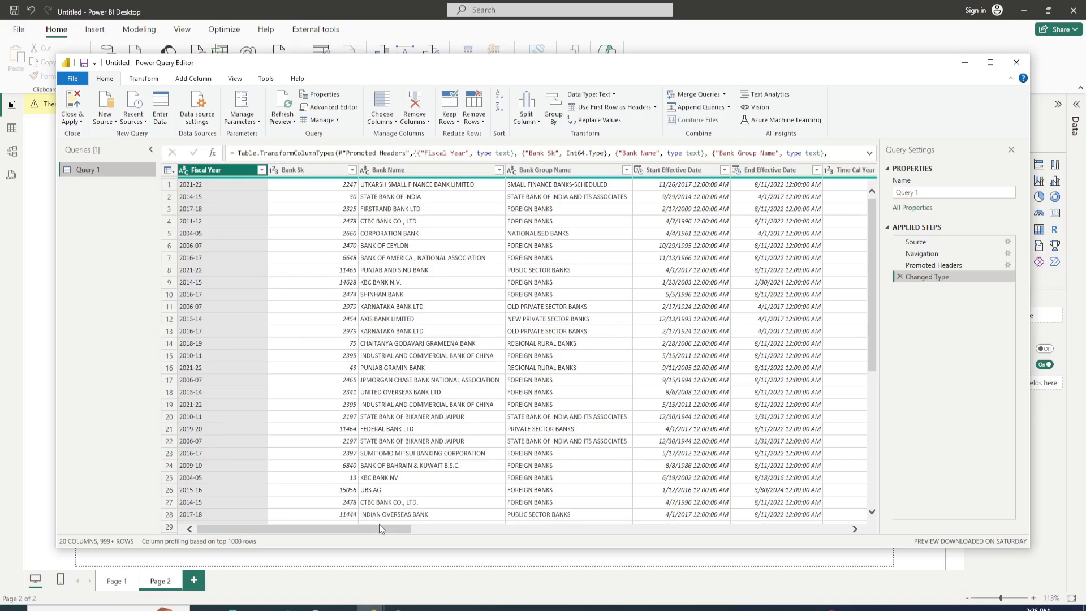
pyautogui.moveTo(378, 524); pyautogui.dragTo(811, 532)
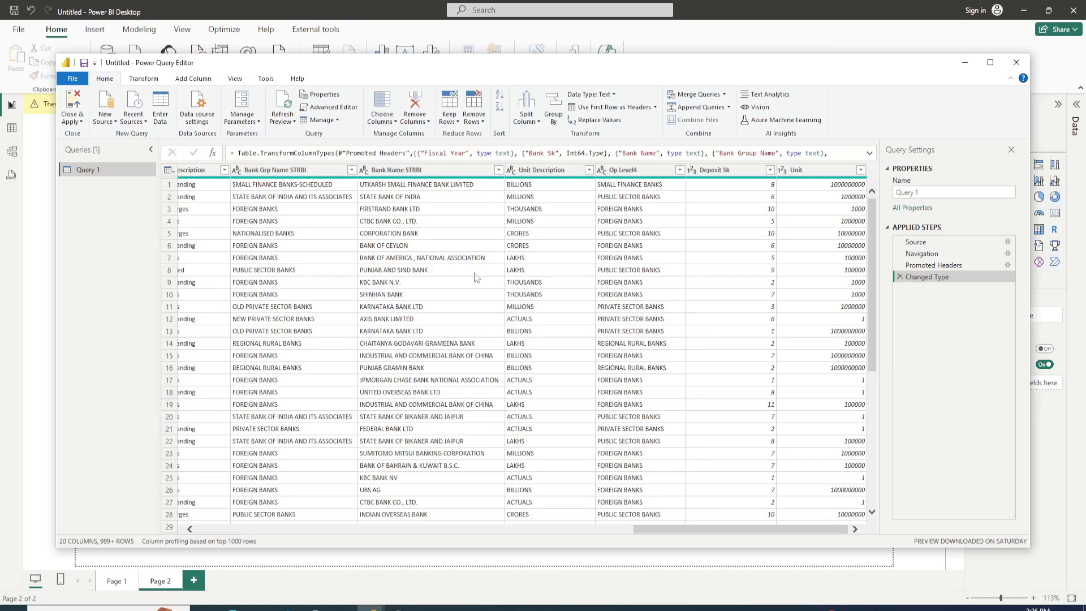
pyautogui.click(589, 170)
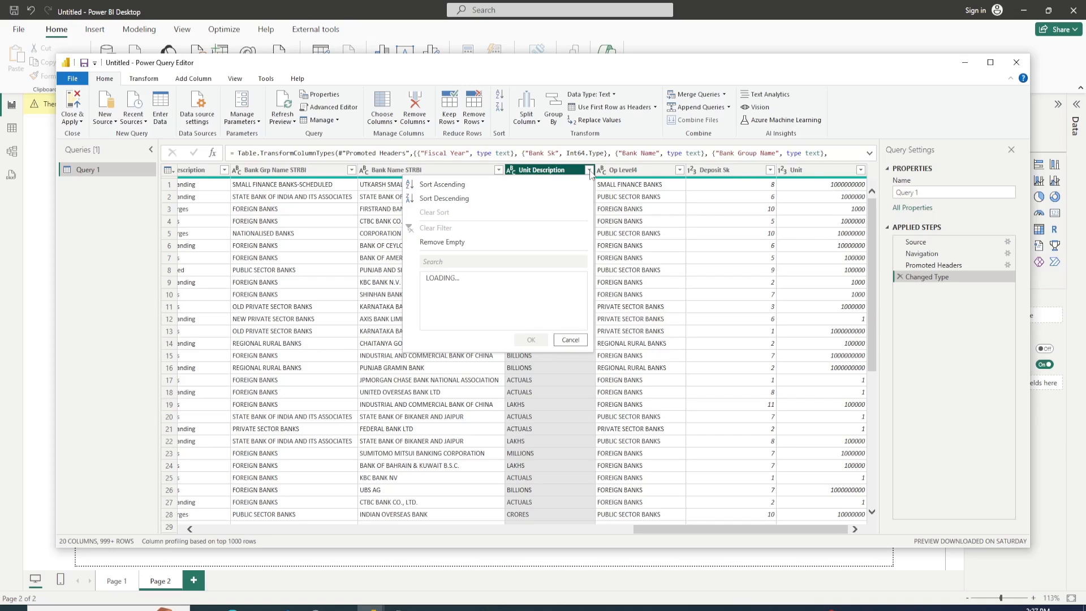
pyautogui.click(530, 340)
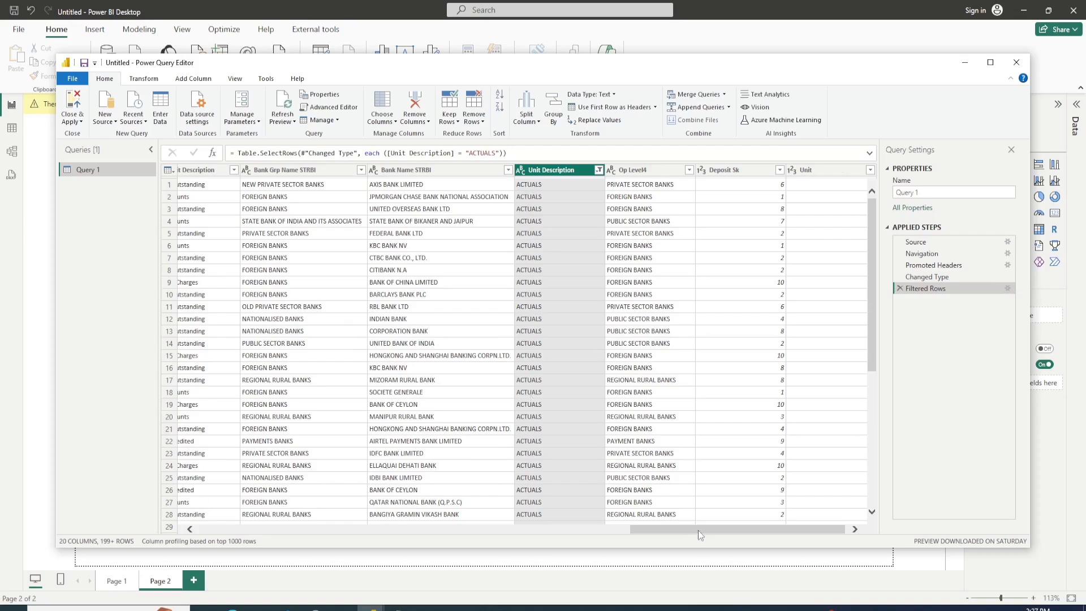
# Step: Filter the deposit_hierarchy_level_1 column to exclude the Total Unclaimed Deposits rows
pyautogui.moveTo(697, 530); pyautogui.dragTo(633, 534)
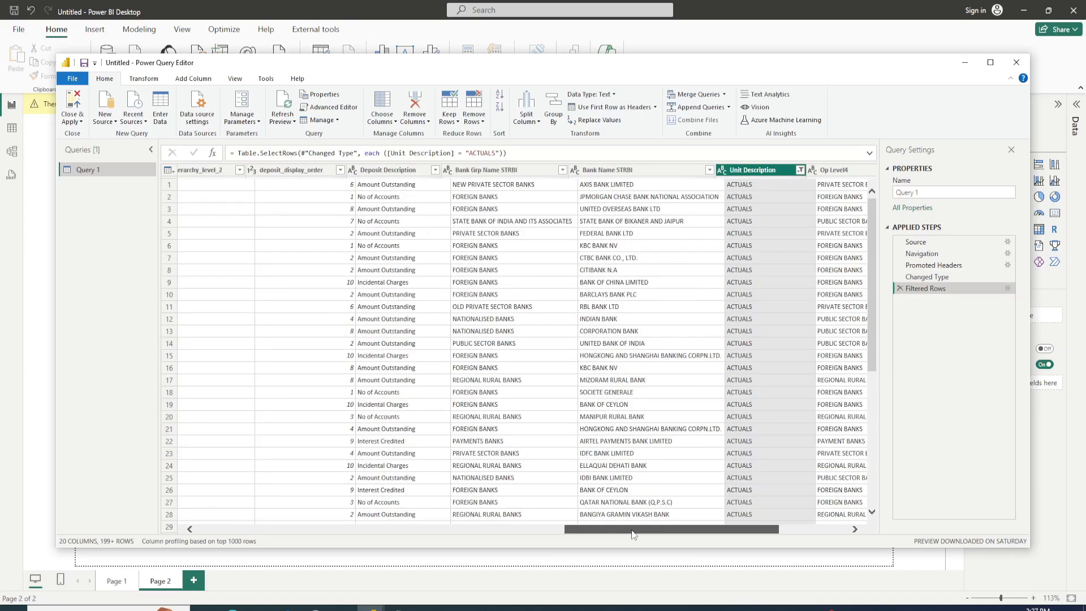
pyautogui.moveTo(633, 534); pyautogui.dragTo(545, 532)
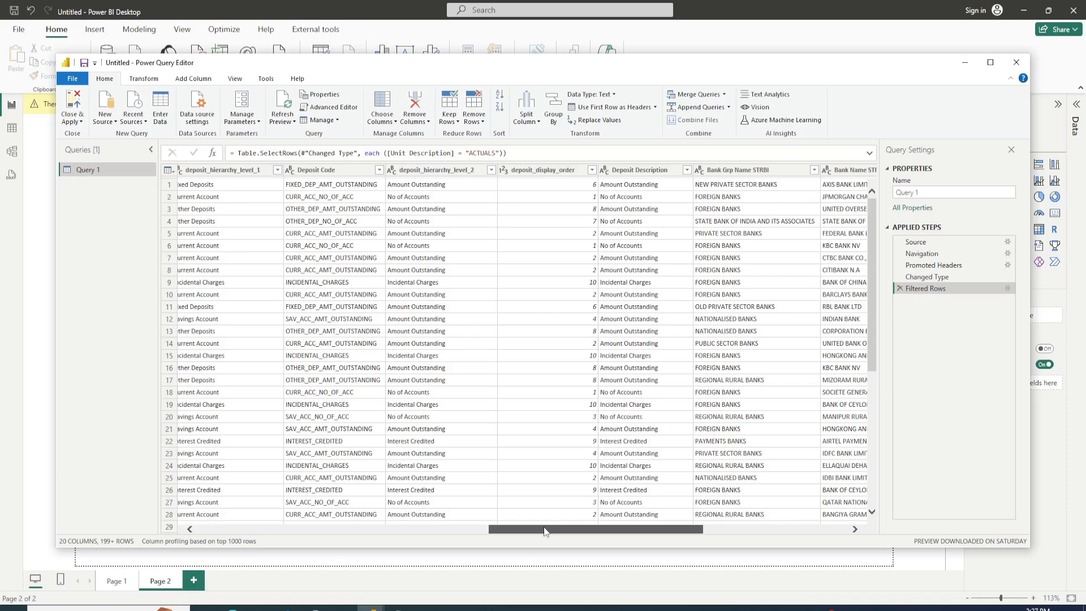
pyautogui.moveTo(545, 532); pyautogui.dragTo(430, 532)
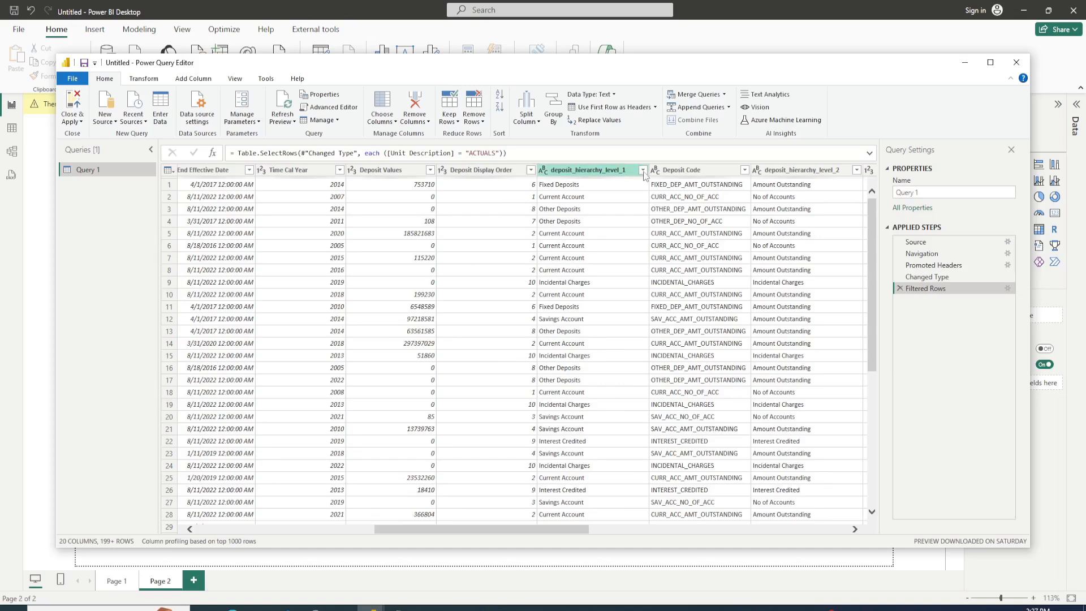
pyautogui.click(643, 170)
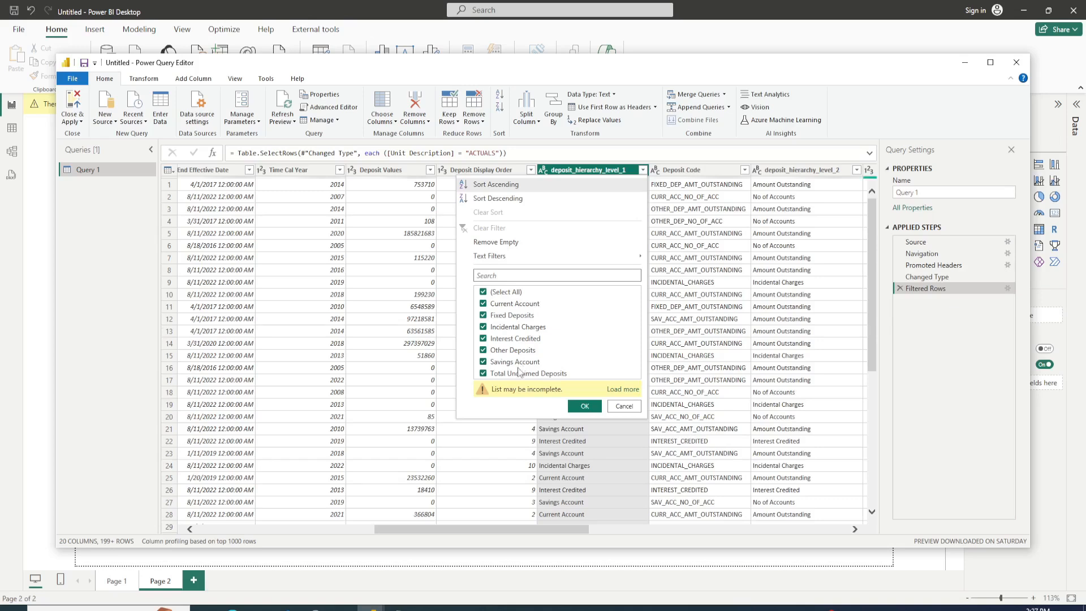
pyautogui.click(519, 373)
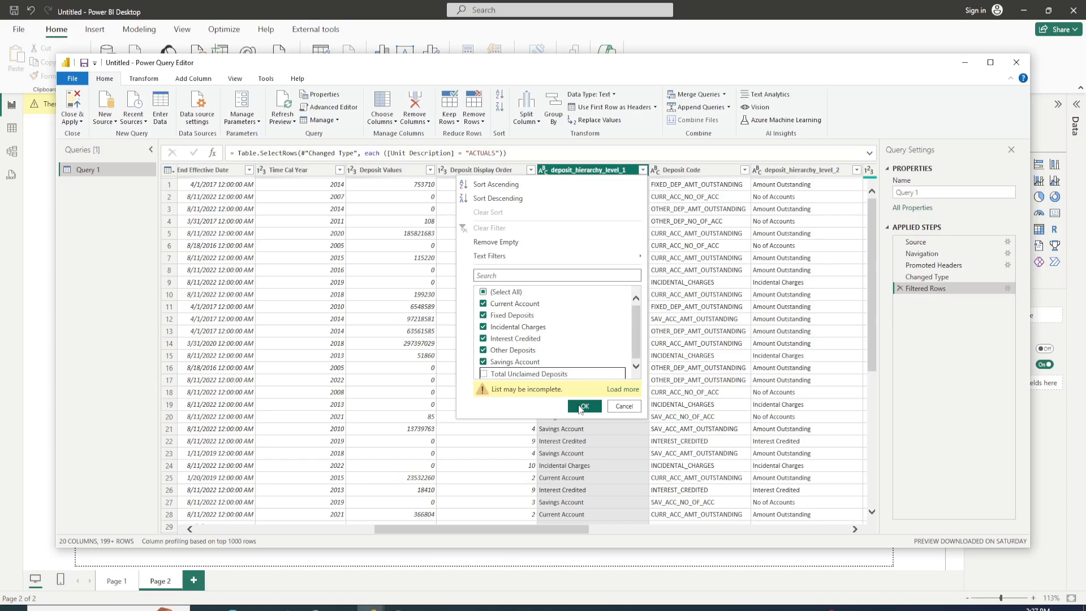
pyautogui.click(582, 406)
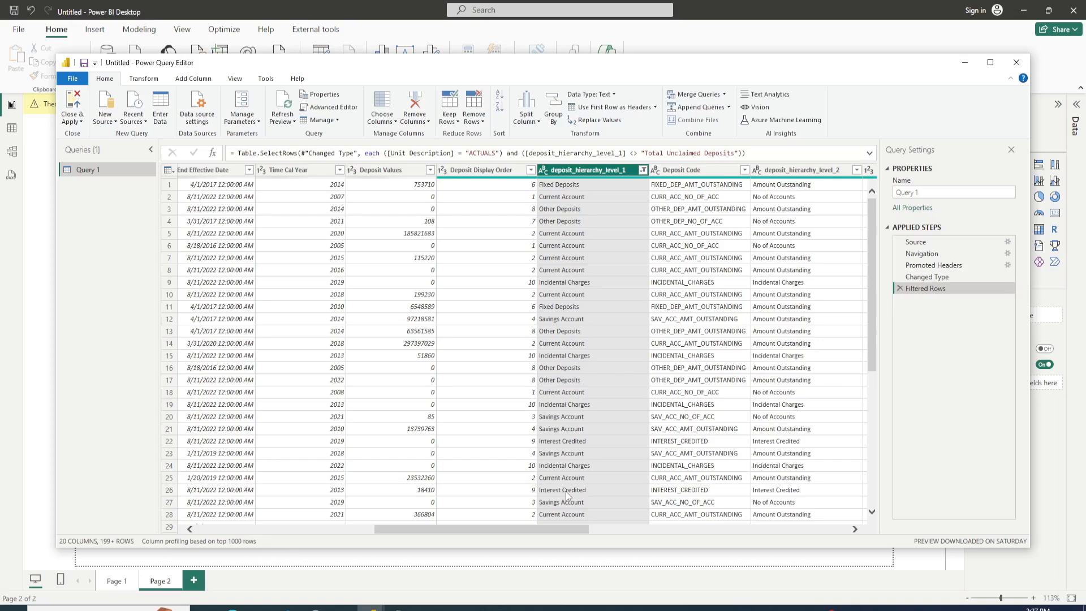
# Step: Examine the distinct values in Deposit Description and compare them with the deposit code, hierarchy and value columns
pyautogui.hscroll(5, 567, 496)
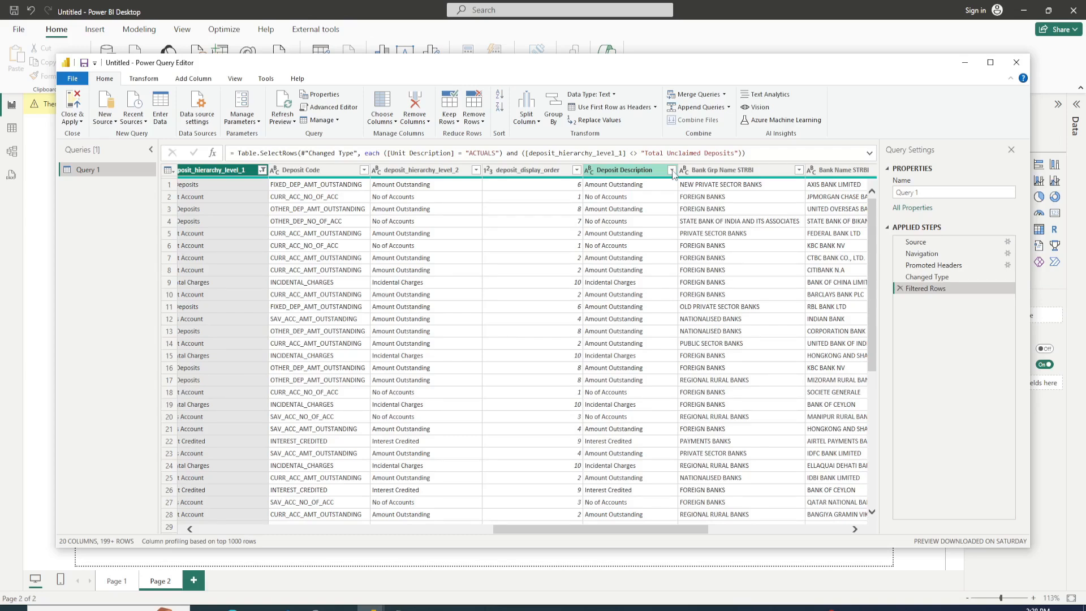
pyautogui.click(671, 171)
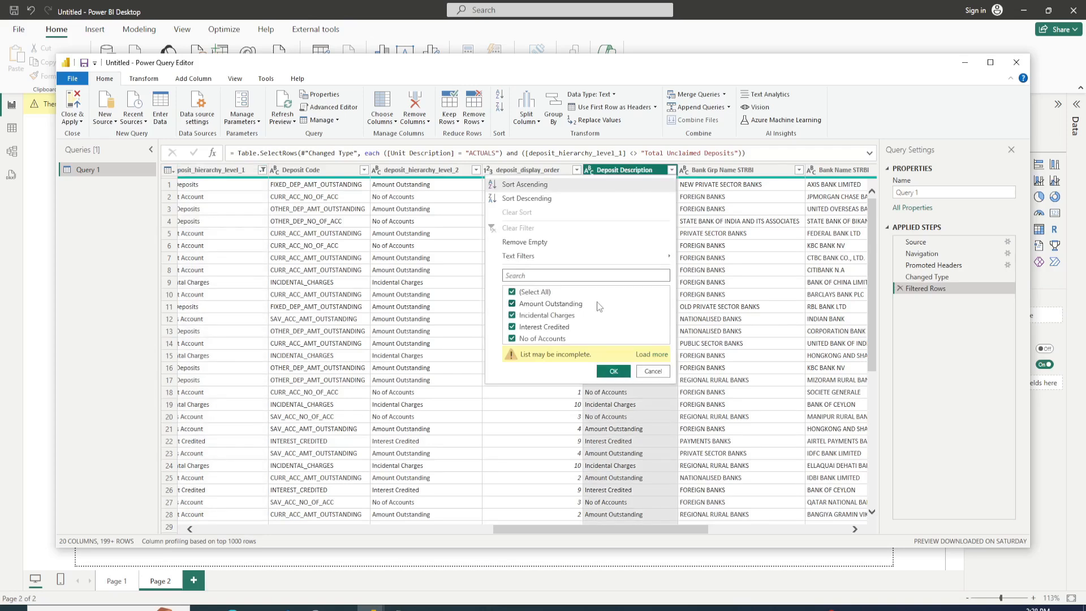
pyautogui.click(652, 372)
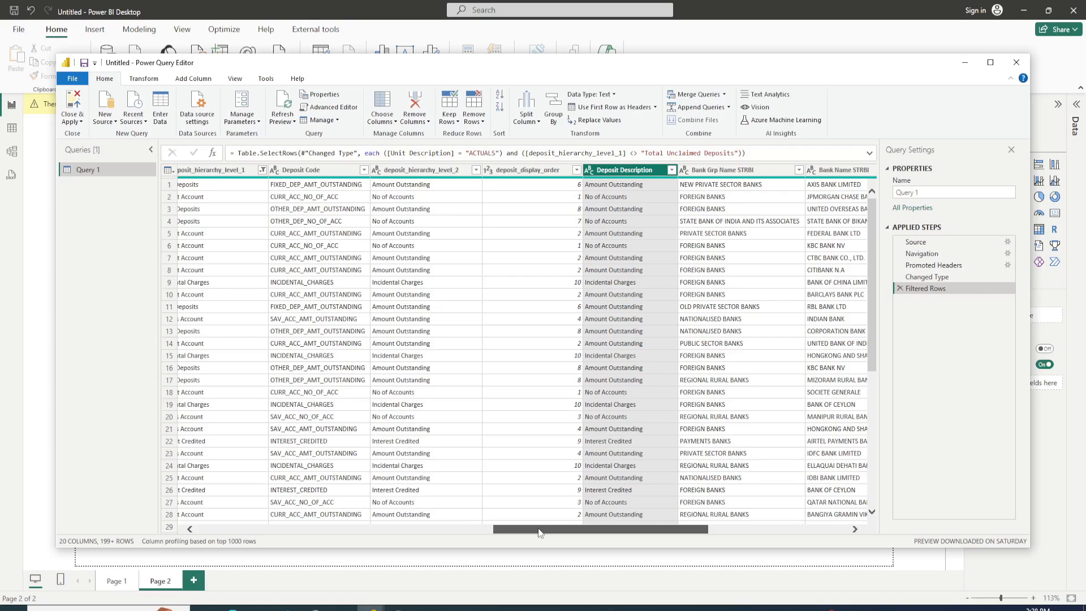
pyautogui.moveTo(540, 532); pyautogui.dragTo(515, 525)
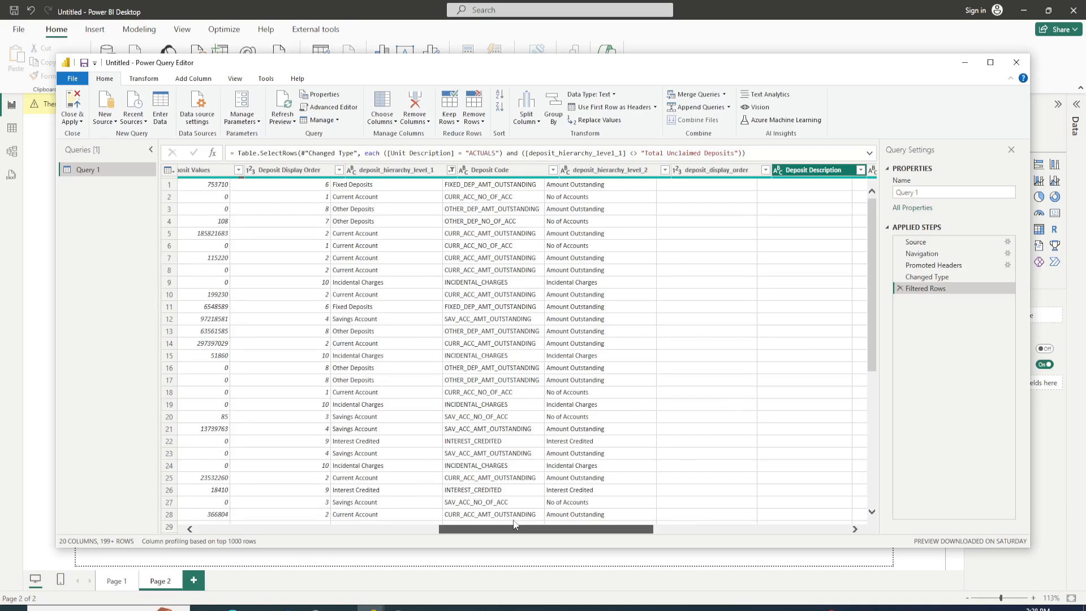
pyautogui.moveTo(515, 525); pyautogui.dragTo(568, 525)
pyautogui.scroll(-3, 619, 320)
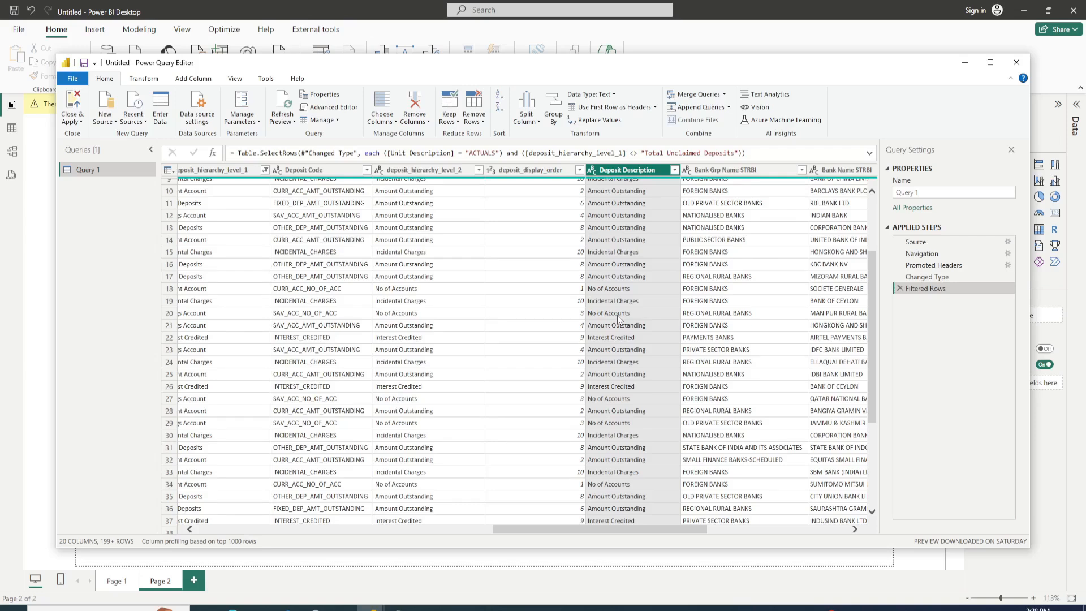
pyautogui.moveTo(583, 534); pyautogui.dragTo(304, 534)
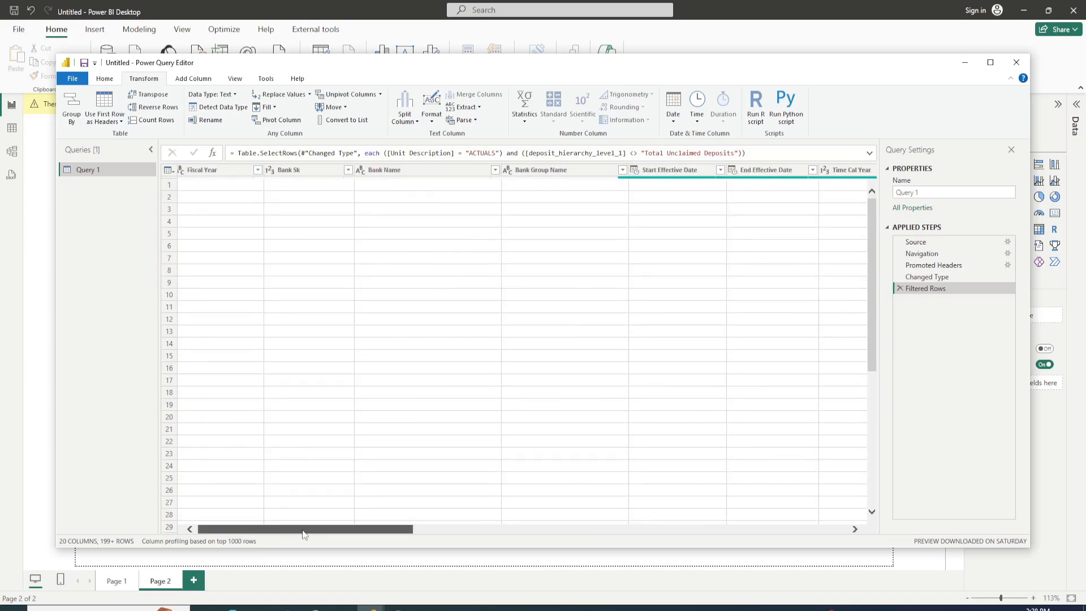
pyautogui.moveTo(303, 534); pyautogui.dragTo(505, 528)
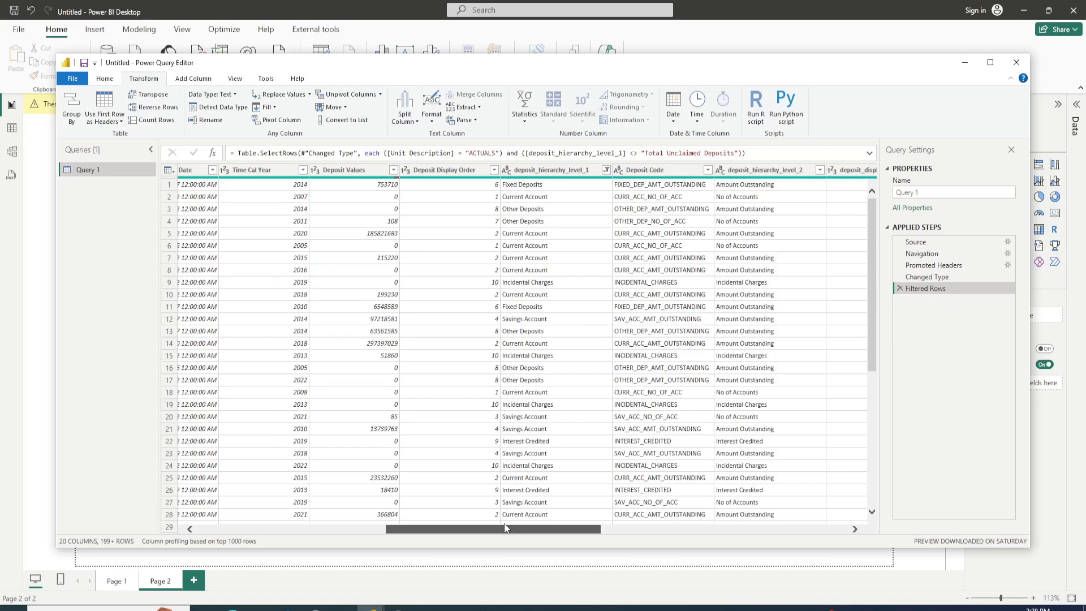
pyautogui.moveTo(505, 528); pyautogui.dragTo(547, 528)
pyautogui.click(839, 237)
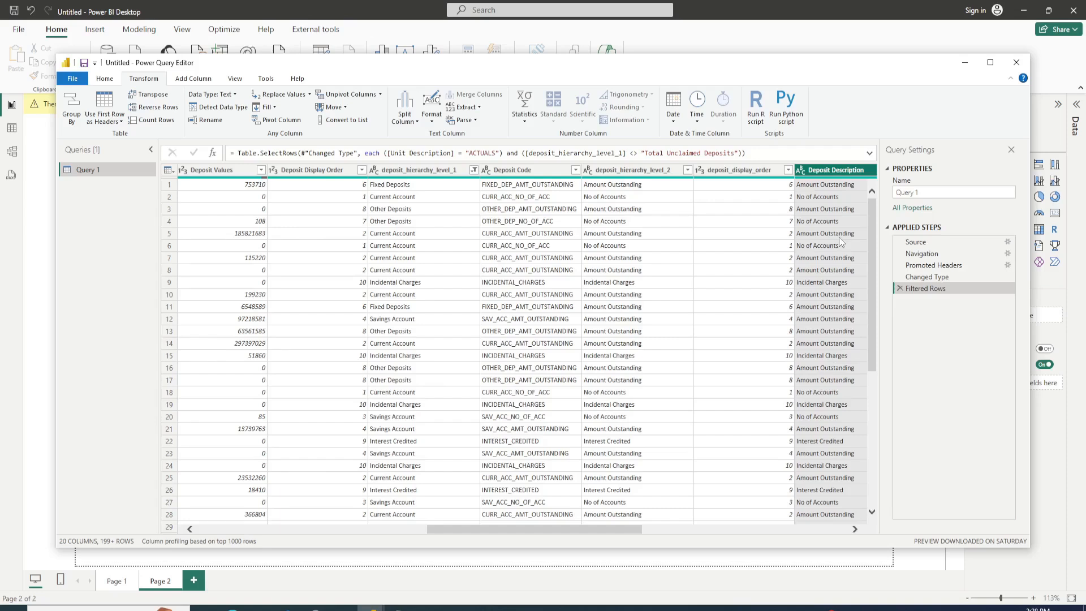
# Step: Keep only the Fiscal Year, Bank Name, Bank Group Name, Time Cal Year, Deposit Values, deposit_hierarchy_level_1 and Deposit Description columns
pyautogui.click(104, 78)
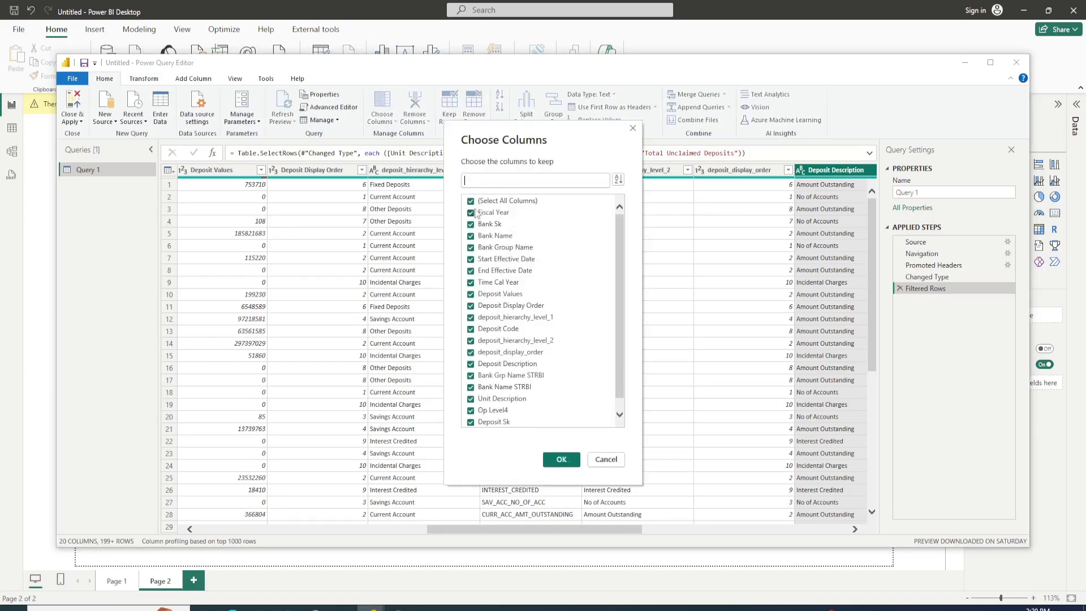
pyautogui.click(471, 200)
pyautogui.click(470, 212)
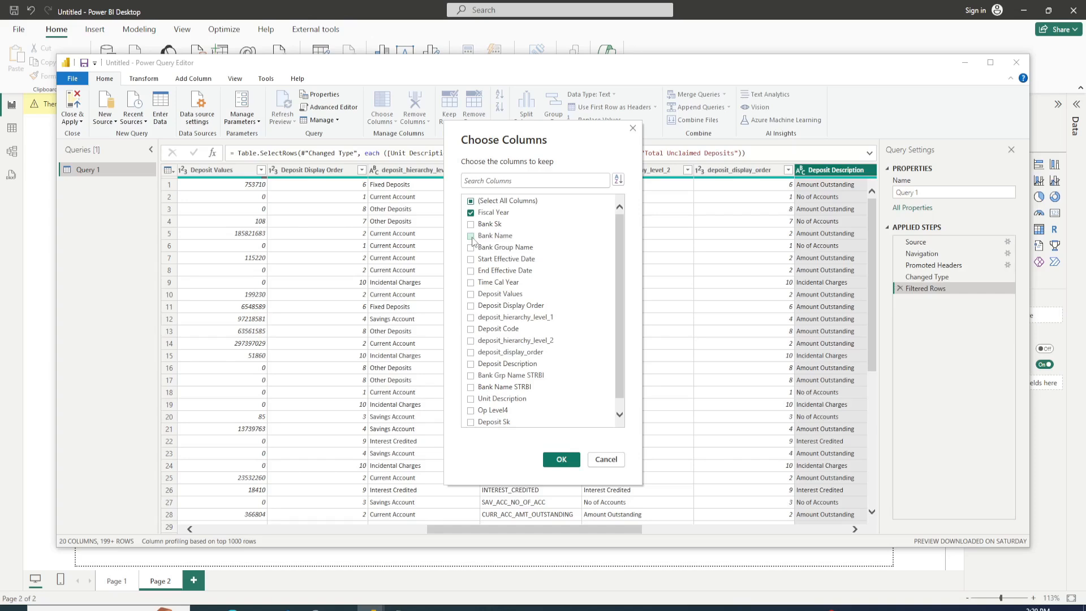
pyautogui.click(470, 236)
pyautogui.click(470, 248)
pyautogui.click(470, 294)
pyautogui.click(493, 318)
pyautogui.click(529, 364)
pyautogui.scroll(-1, 509, 317)
pyautogui.click(480, 272)
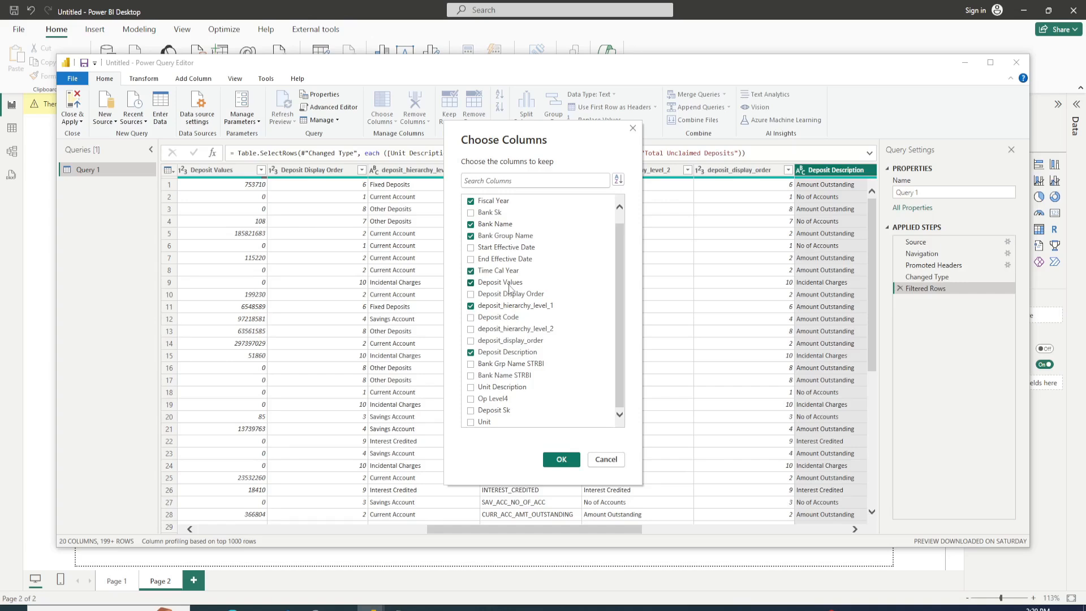
pyautogui.click(561, 459)
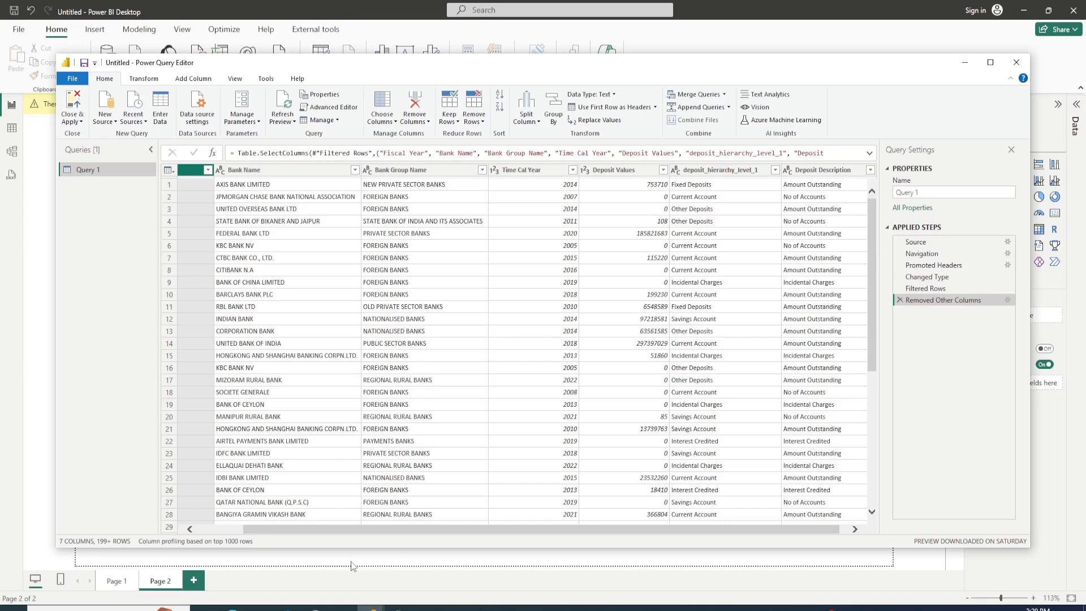
# Step: Pivot the Deposit Description column, using Deposit Values as the values column
pyautogui.click(812, 171)
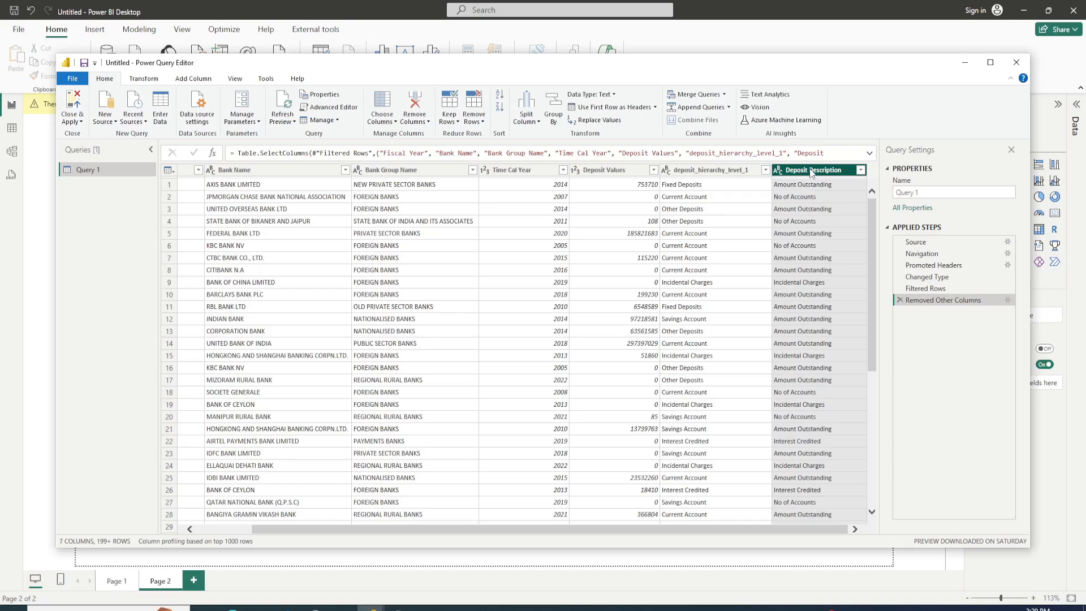
pyautogui.click(381, 290)
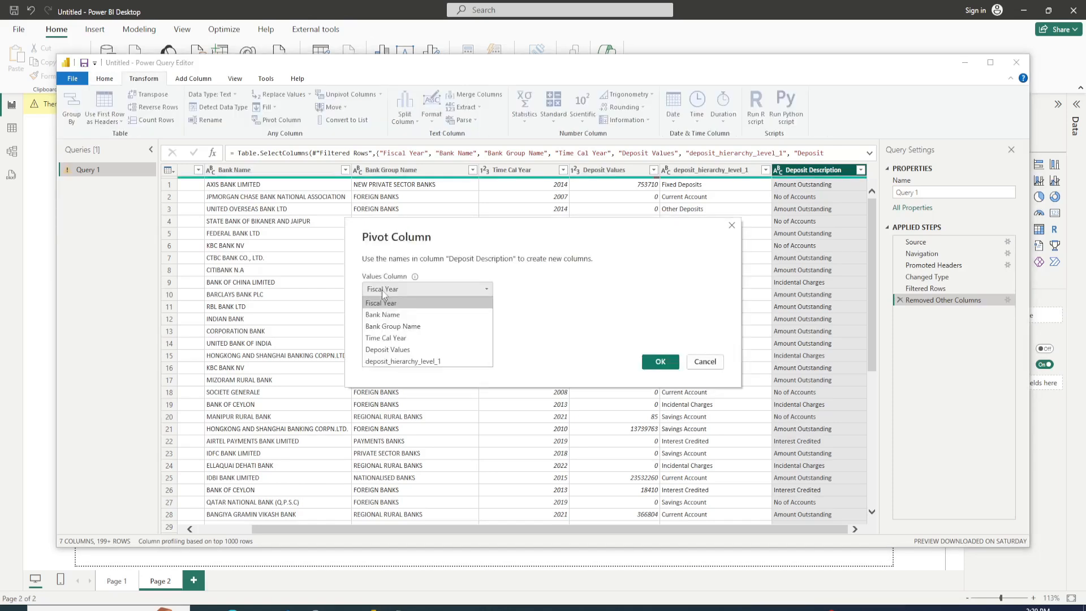
pyautogui.click(387, 349)
pyautogui.click(660, 361)
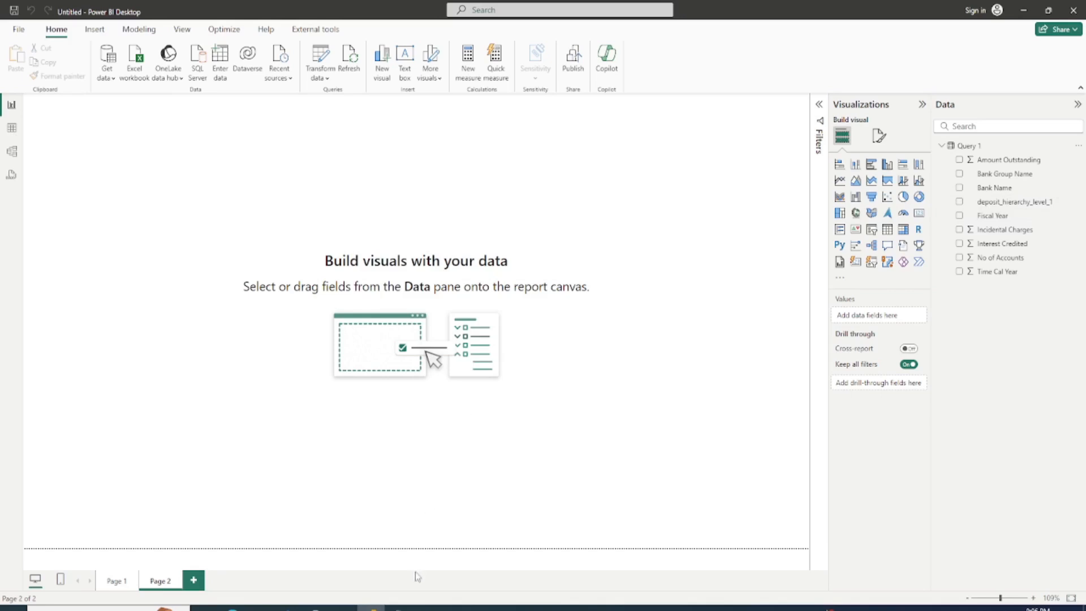
# Step: Switch to the "visuals" file in Notepad and read through the list of planned report visuals
pyautogui.moveTo(373, 606)
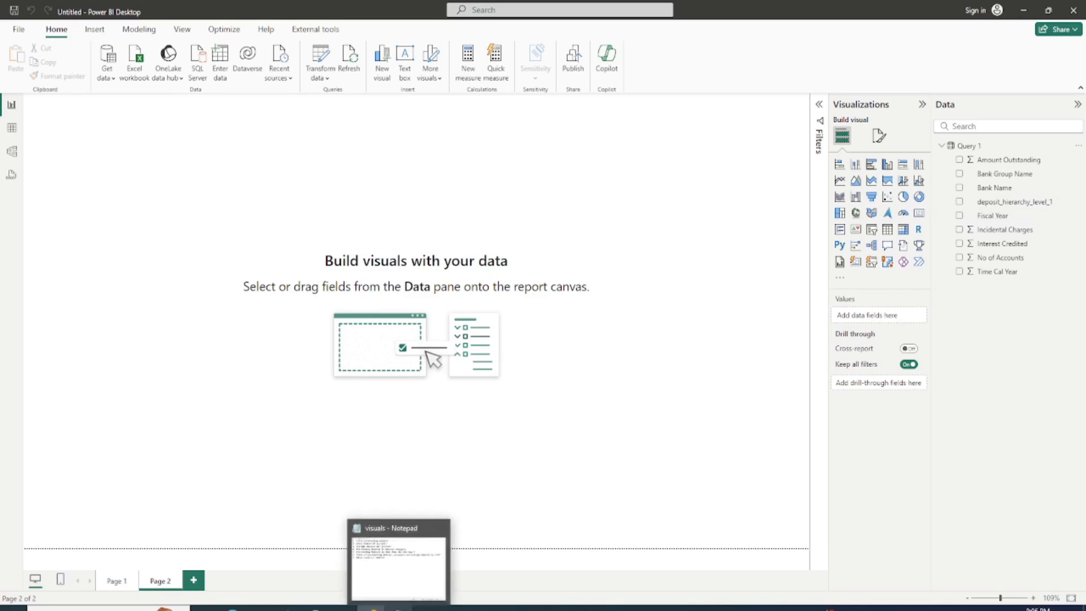
pyautogui.click(399, 557)
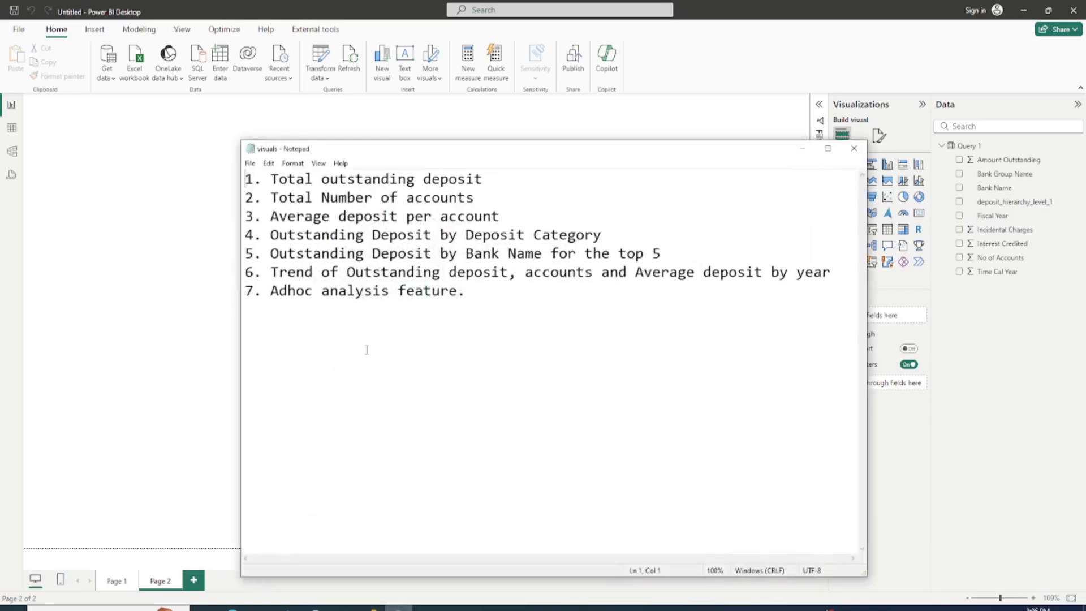
pyautogui.click(472, 291)
pyautogui.click(500, 177)
pyautogui.click(509, 214)
pyautogui.click(618, 232)
pyautogui.moveTo(551, 252); pyautogui.dragTo(685, 254)
pyautogui.click(684, 253)
pyautogui.click(397, 290)
pyautogui.click(474, 295)
# Step: Review the total and average metrics, deposit category, top 5 banks and yearly trend items in the notes, and return to Power BI Desktop
pyautogui.moveTo(501, 216); pyautogui.dragTo(247, 182)
pyautogui.click(537, 342)
pyautogui.moveTo(606, 235); pyautogui.dragTo(354, 235)
pyautogui.click(504, 323)
pyautogui.click(676, 255)
pyautogui.doubleClick(392, 272)
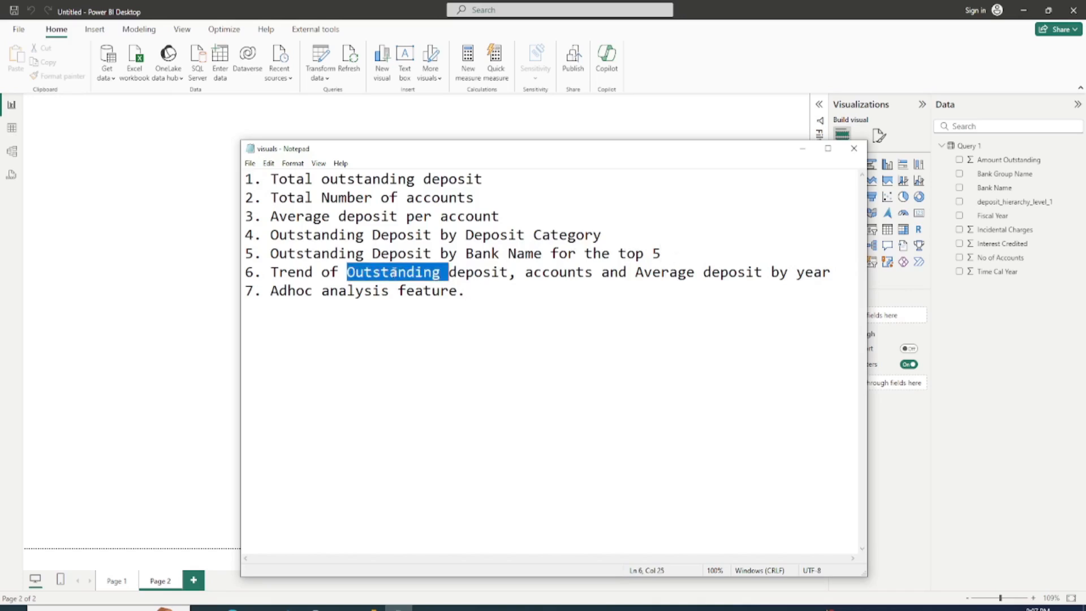
pyautogui.click(481, 298)
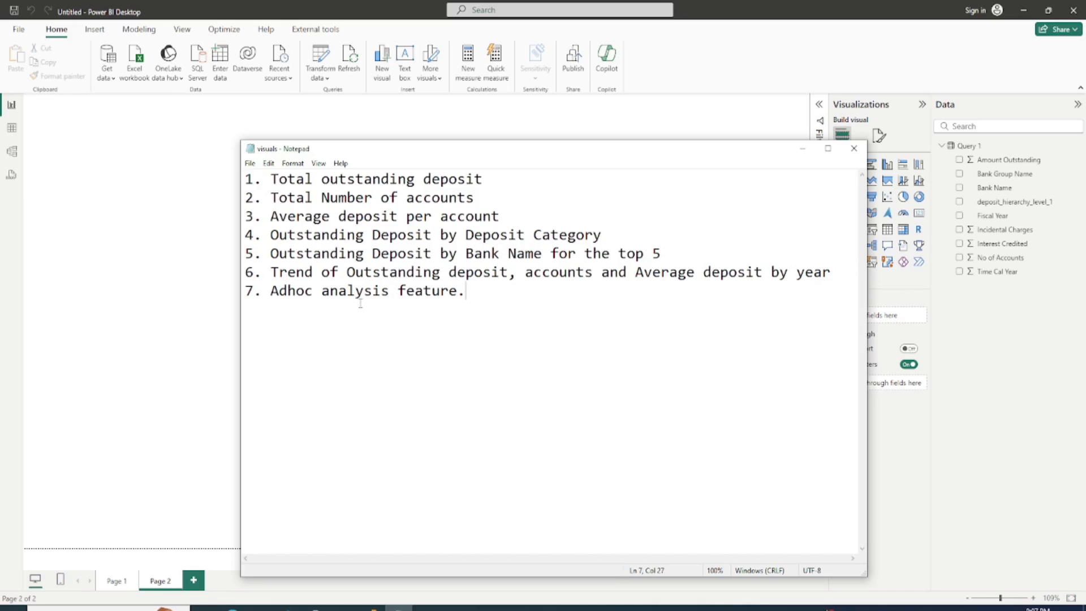
pyautogui.click(802, 149)
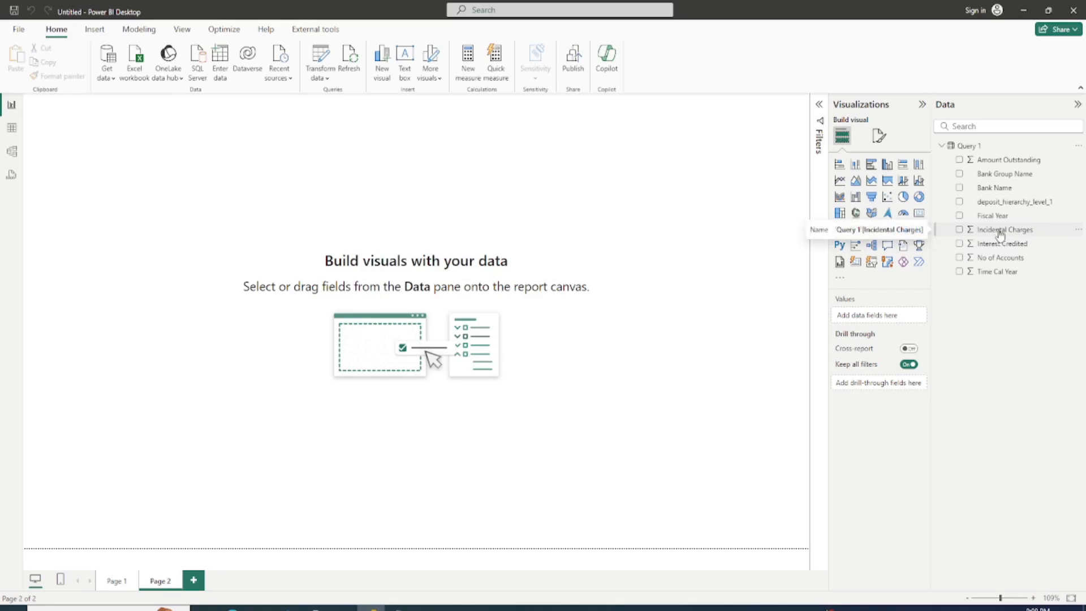
# Step: Set the Time Cal Year field's default summarization to Don't summarize
pyautogui.click(995, 273)
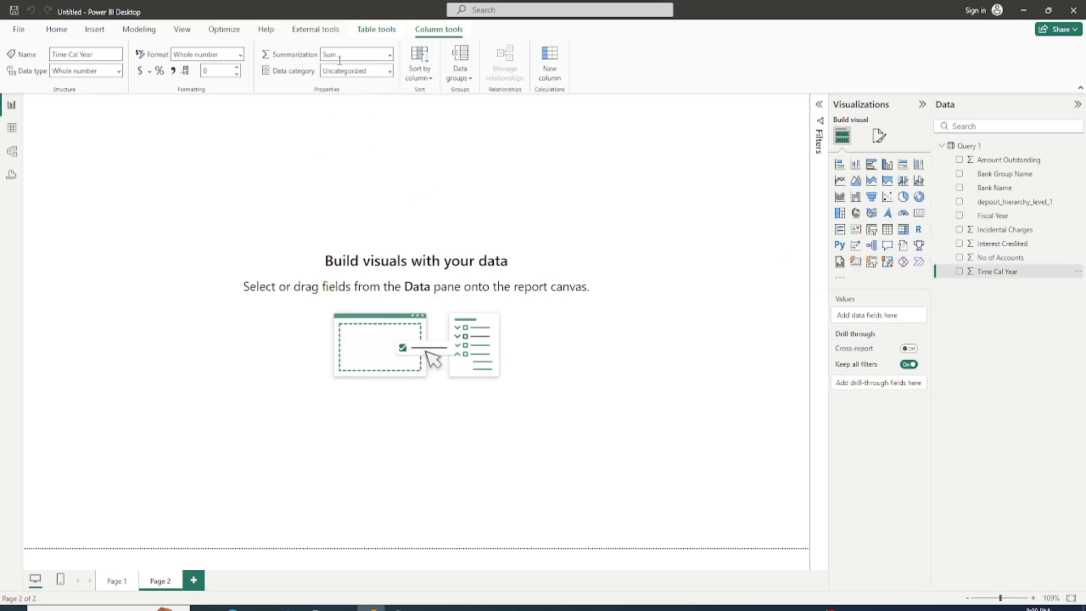
pyautogui.click(391, 59)
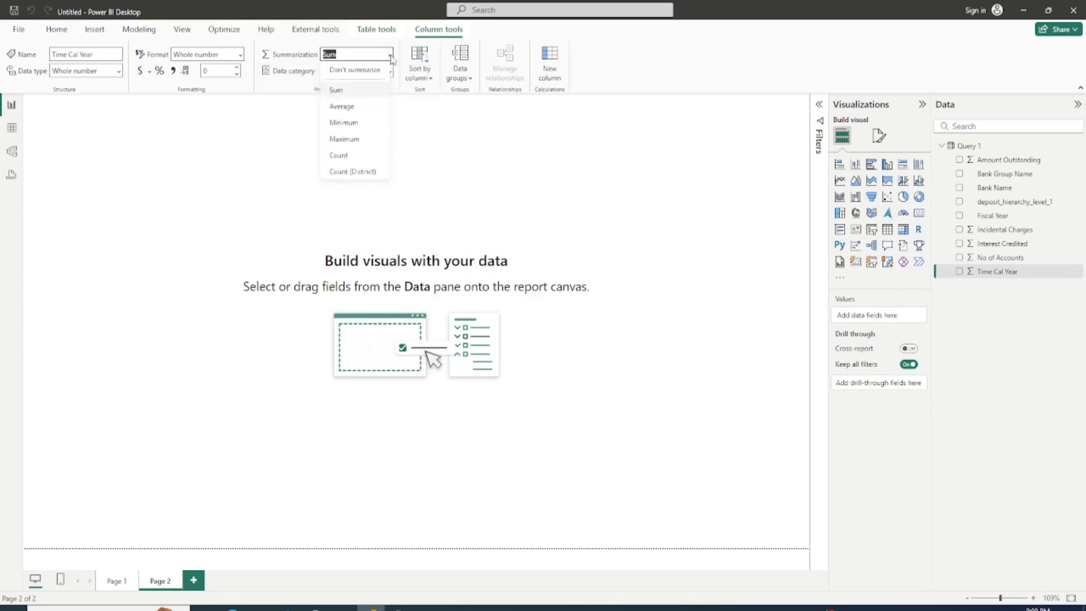
pyautogui.click(360, 71)
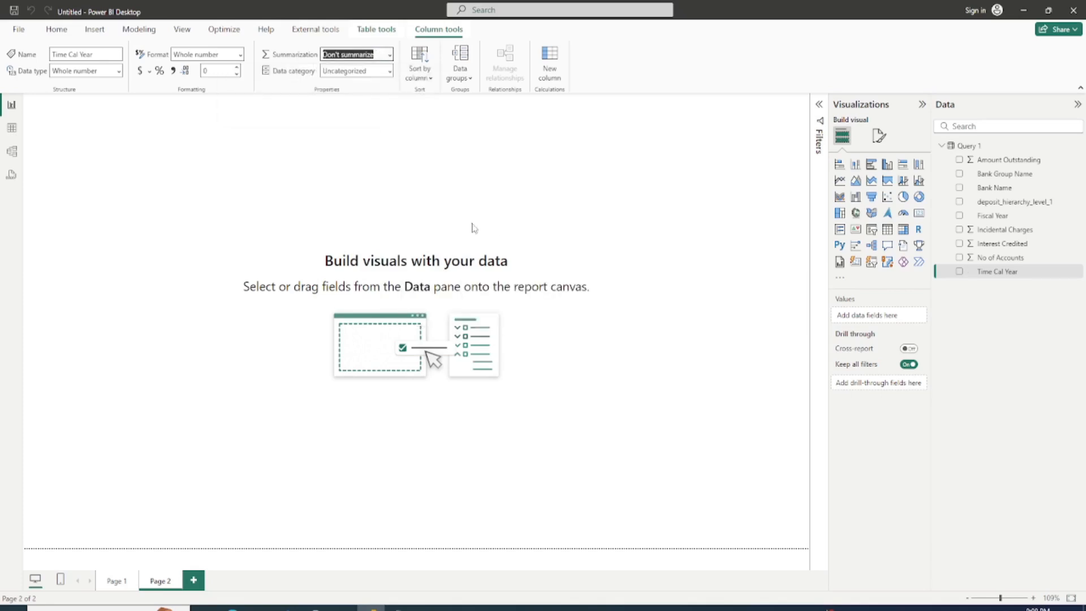
# Step: Rename the Bank Group Name field in Query 1 to Group Name
pyautogui.click(991, 178)
pyautogui.click(995, 173)
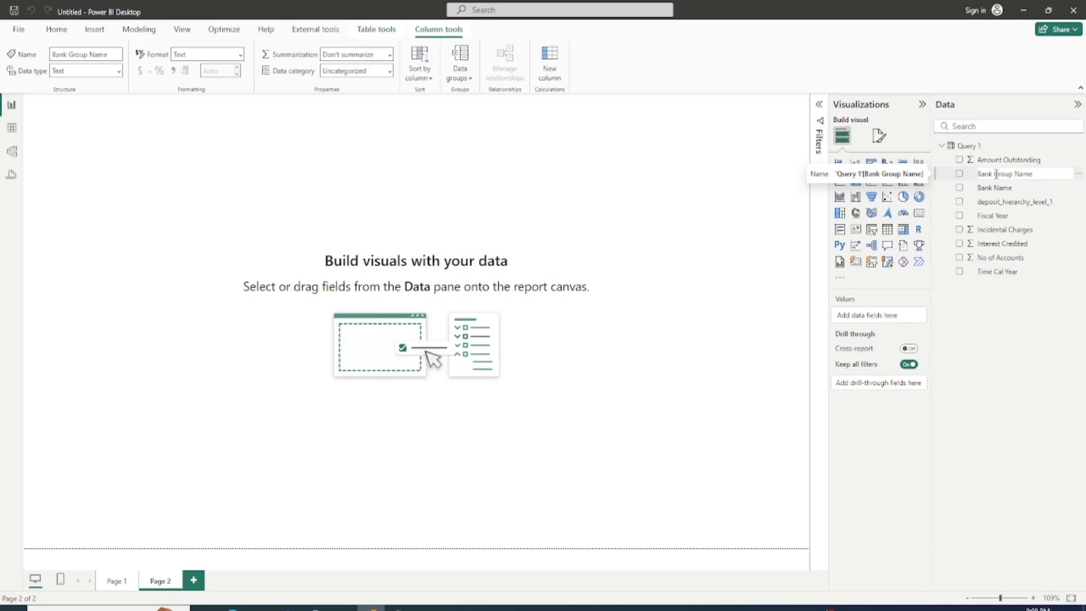
pyautogui.hotkey('shift', 'Home')
pyautogui.press('BackSpace')
pyautogui.press('Return')
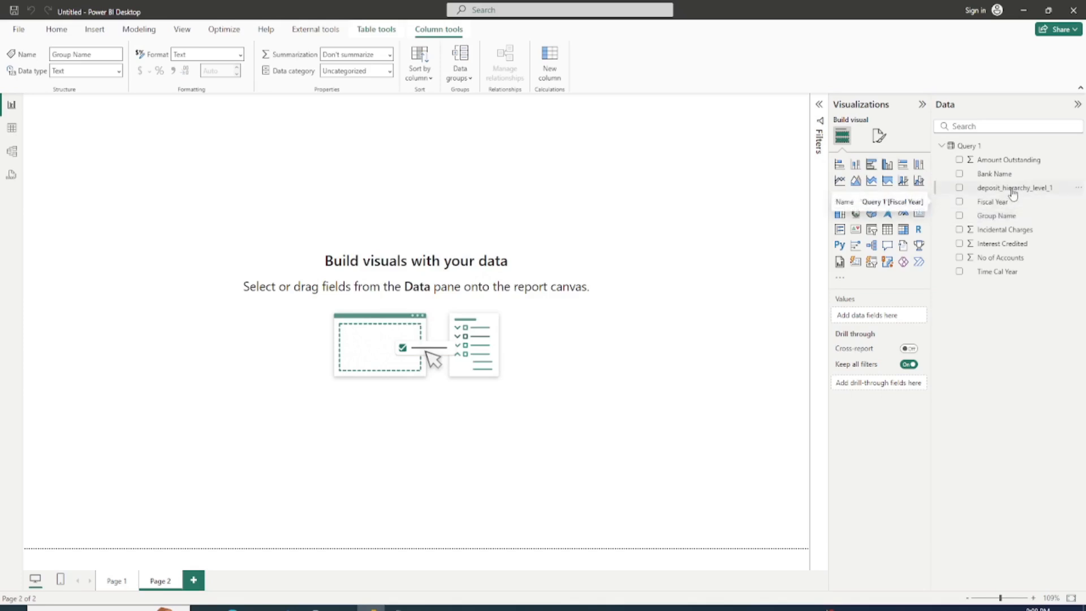
# Step: Rename the deposit_hierarchy_level_1 field to Deposit Category
pyautogui.doubleClick(1011, 188)
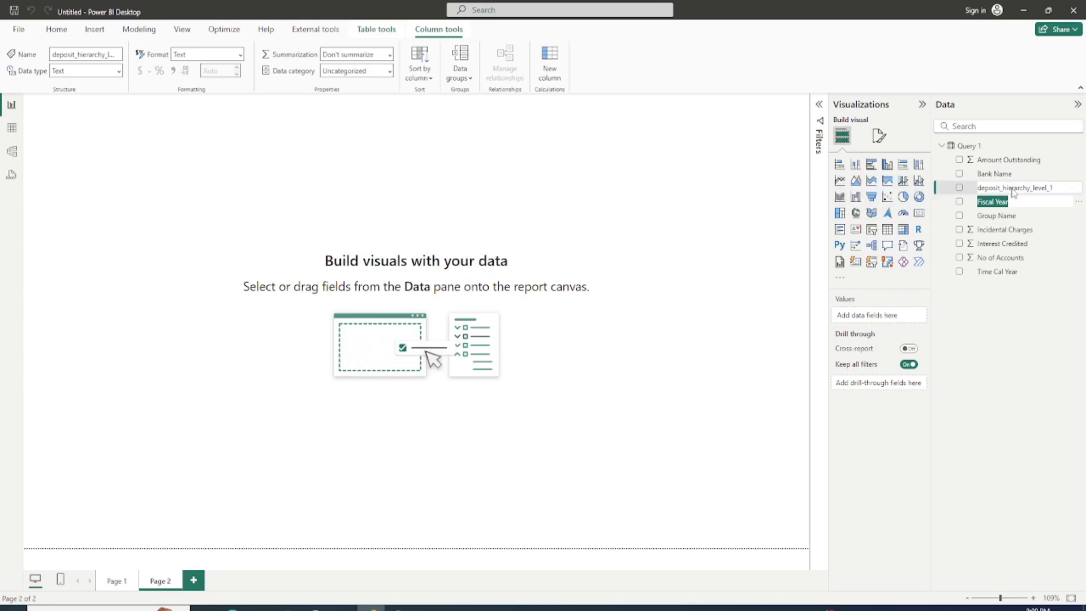
pyautogui.doubleClick(1025, 189)
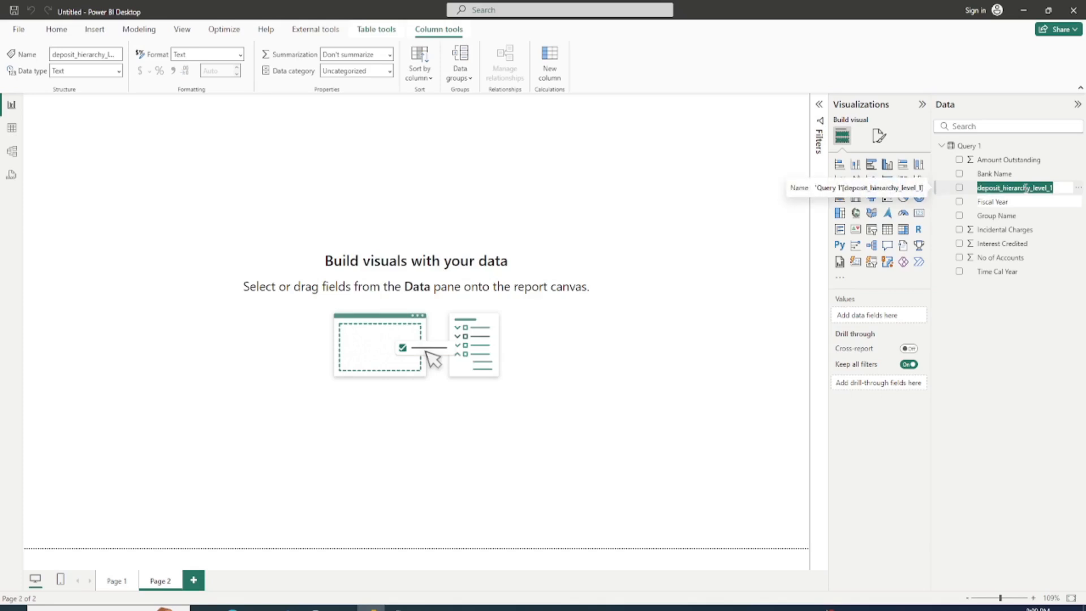
pyautogui.write('Deposit Category')
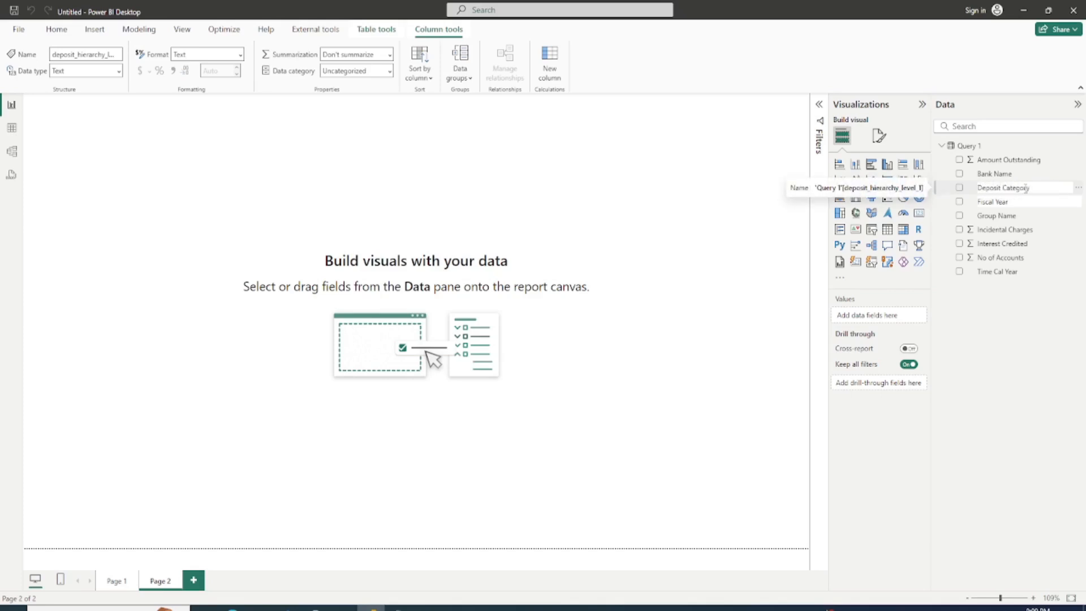
# Step: Rename the Time Cal Year field in Query 1 to Year
pyautogui.doubleClick(998, 272)
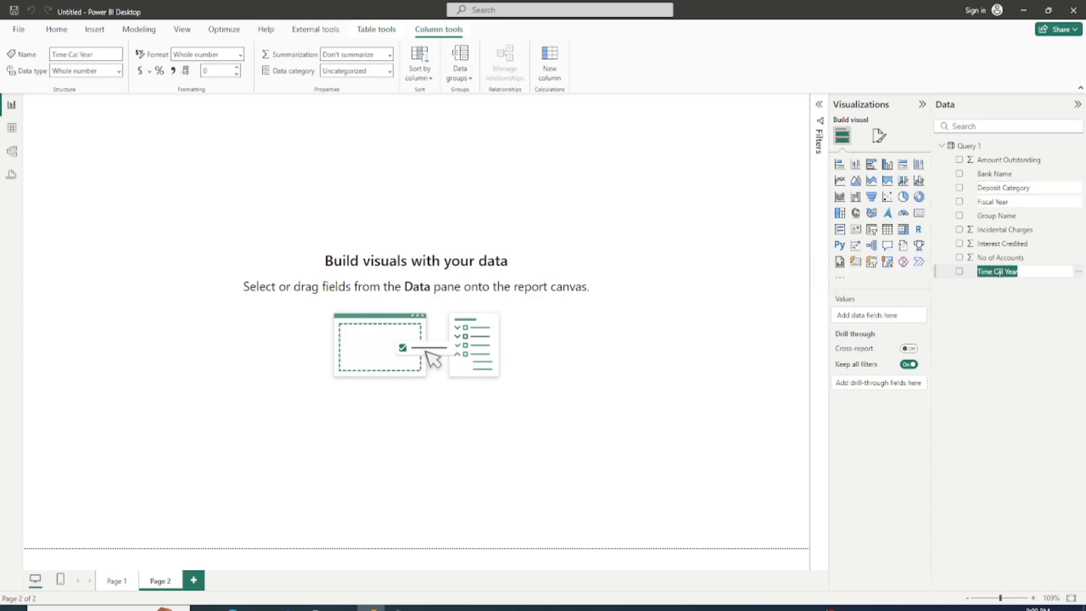
pyautogui.write('Year')
pyautogui.press('Return')
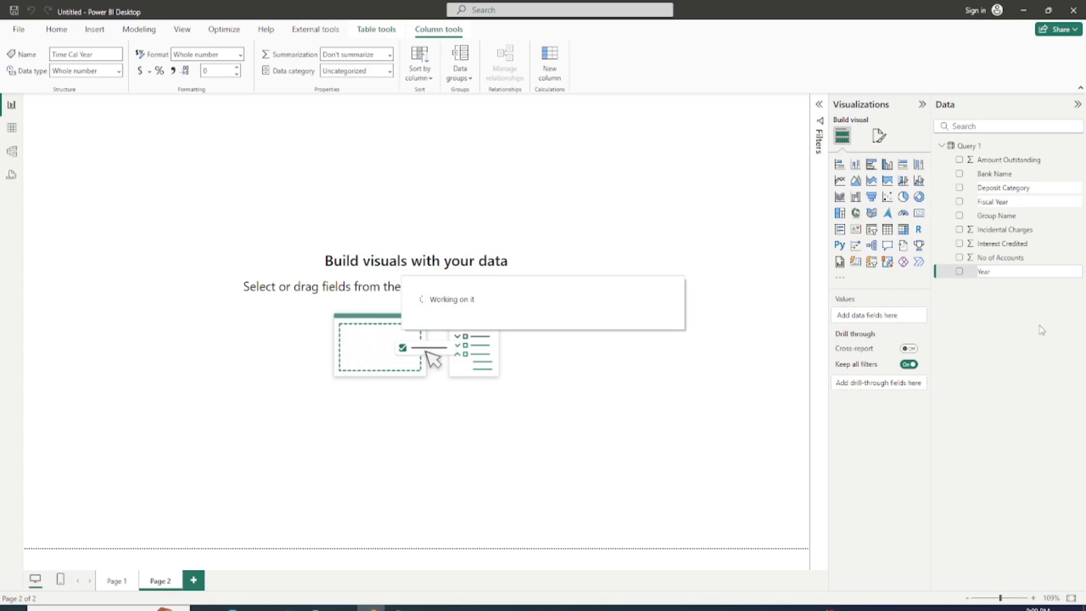
# Step: Review the first three planned metrics in the visuals notes, and return to the blank report page in Power BI Desktop
pyautogui.click(399, 607)
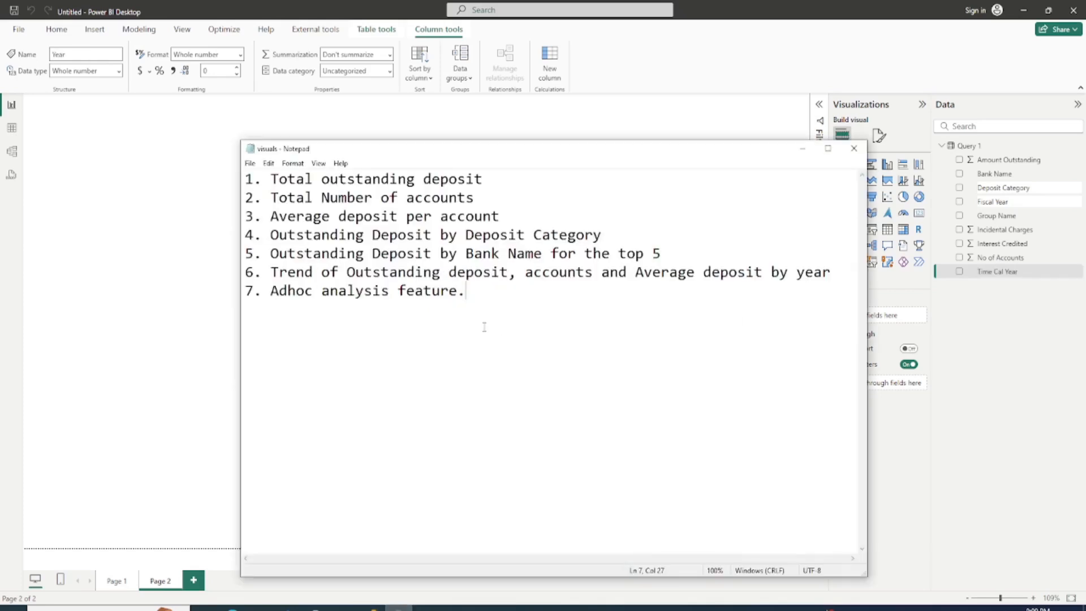
pyautogui.moveTo(682, 155); pyautogui.dragTo(631, 111)
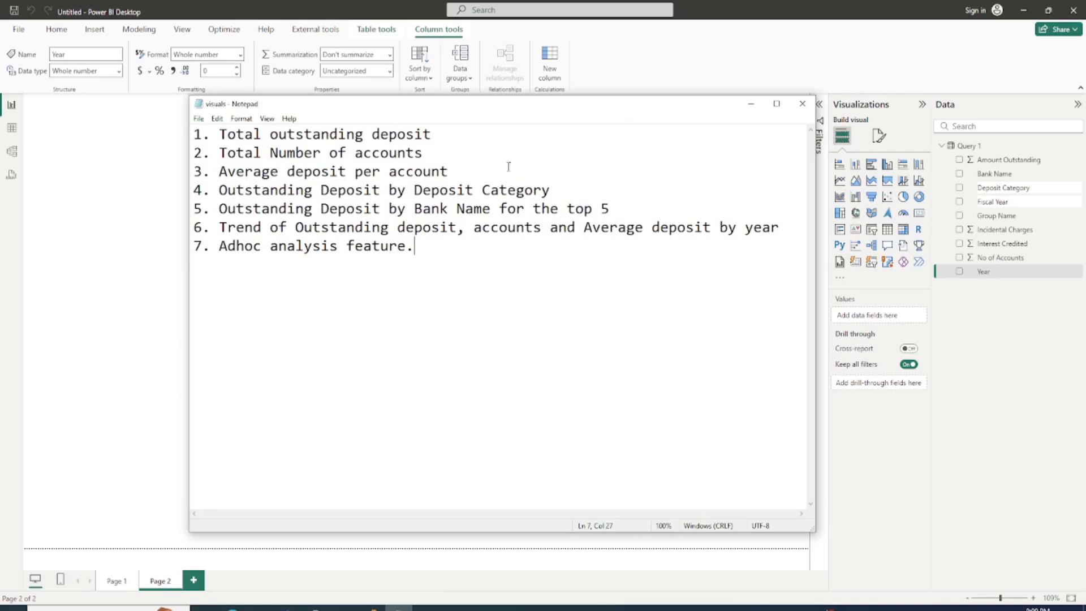
pyautogui.click(498, 226)
pyautogui.click(564, 284)
pyautogui.moveTo(450, 171); pyautogui.dragTo(223, 134)
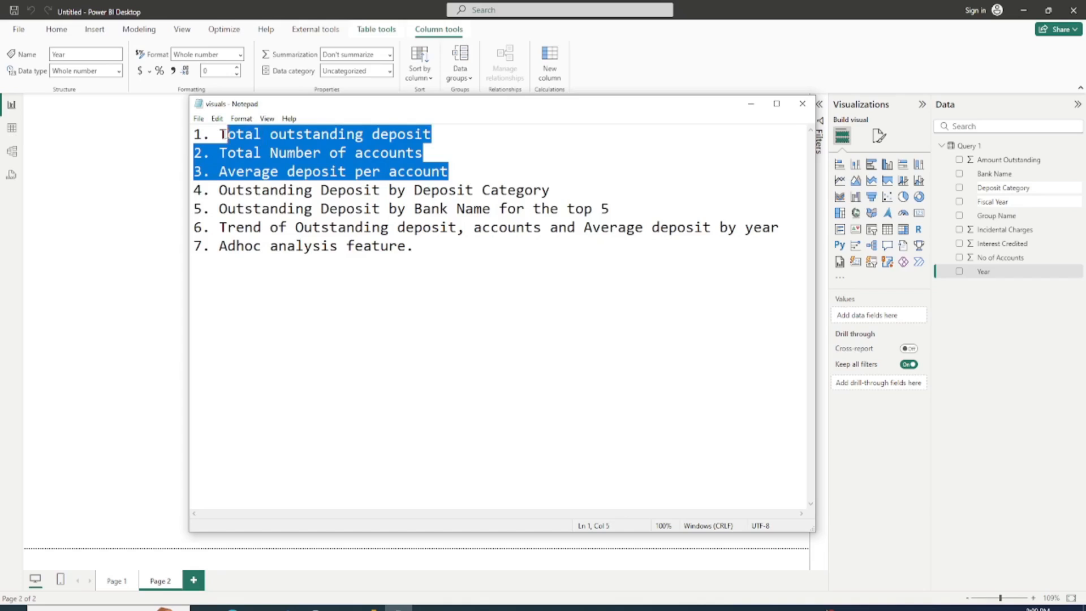
pyautogui.click(617, 160)
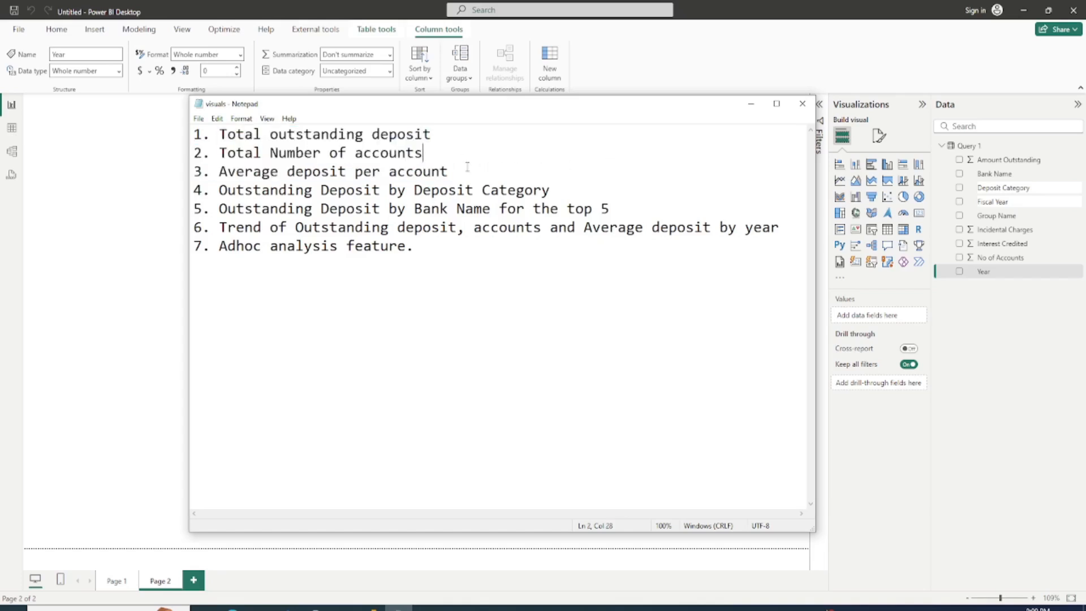
pyautogui.moveTo(449, 171); pyautogui.dragTo(338, 134)
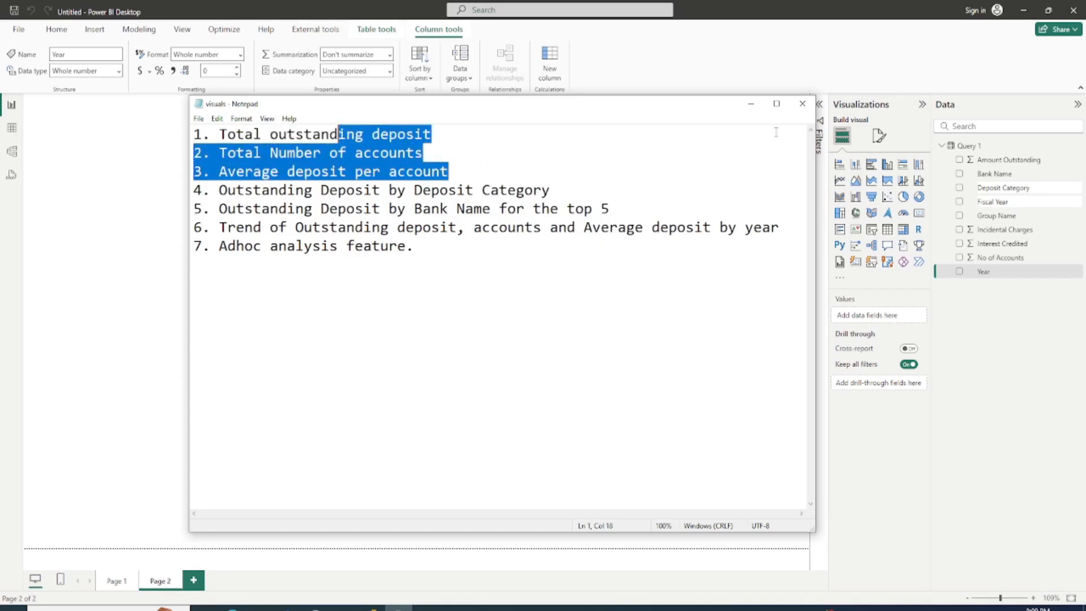
pyautogui.click(751, 104)
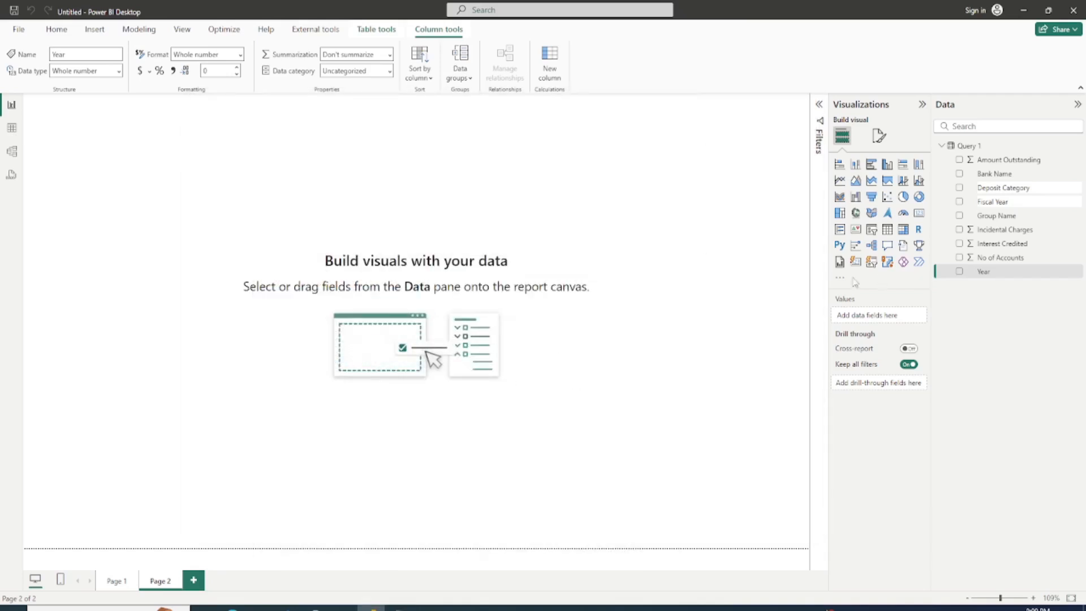
pyautogui.click(729, 262)
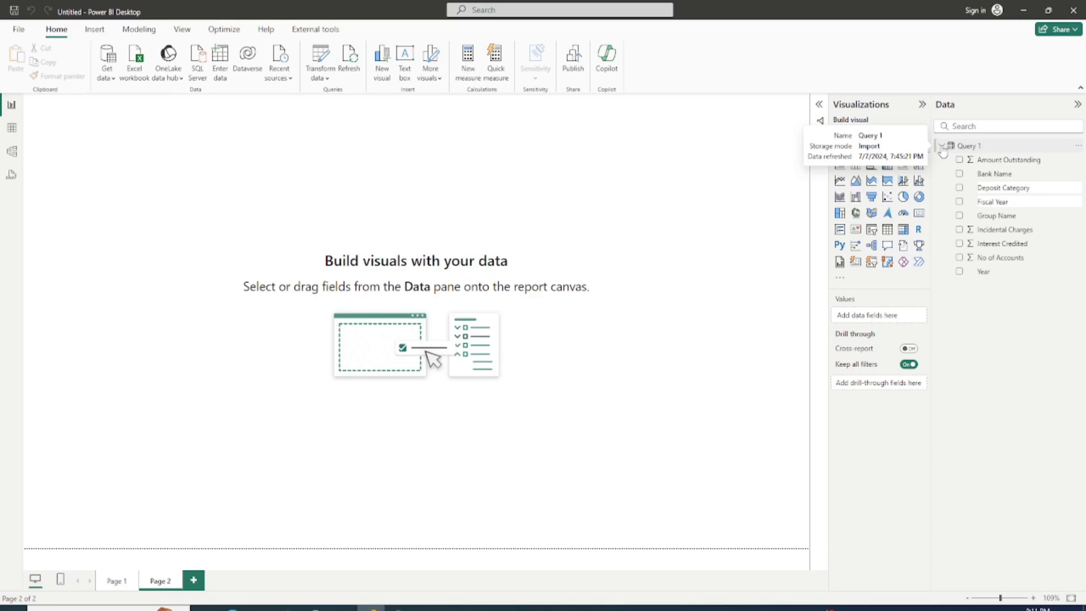
# Step: Create a measure in Query 1 named Outstanding Deposit with the formula SUM('Query 1'[Amount Outstanding])
pyautogui.click(973, 149)
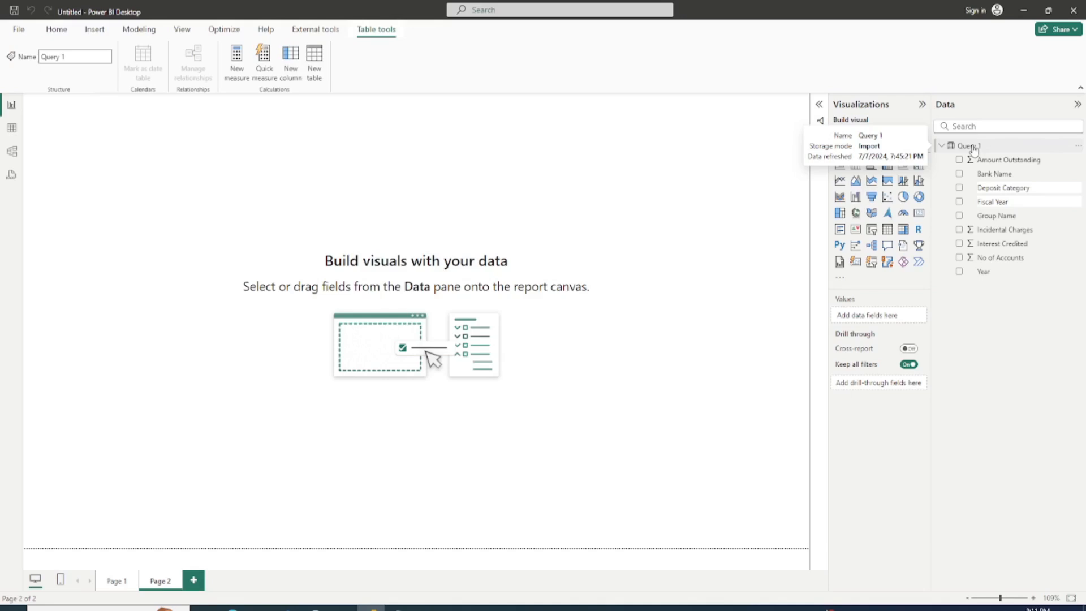
pyautogui.click(238, 61)
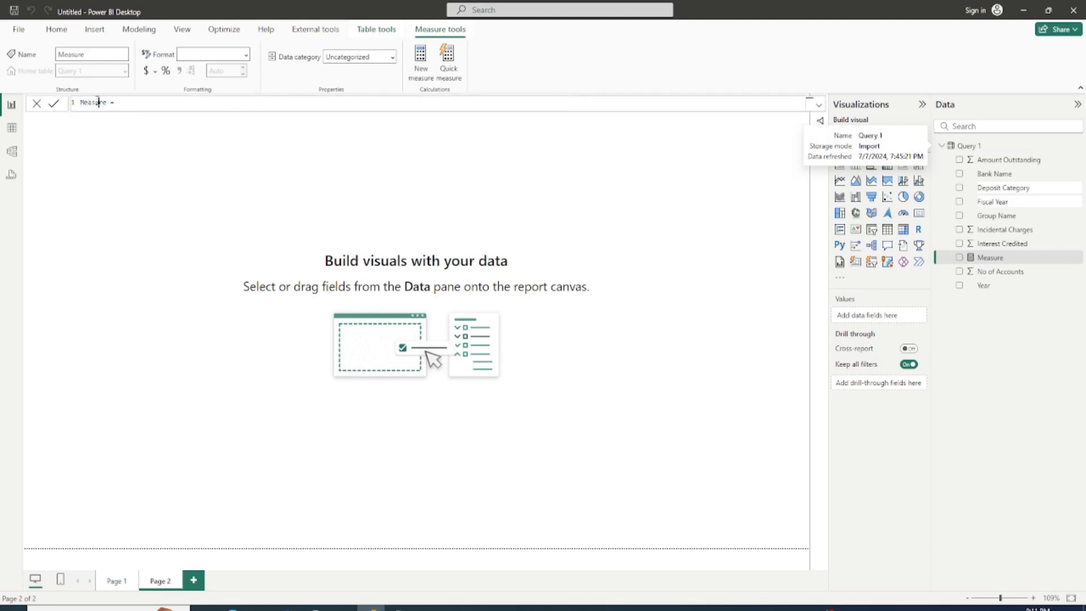
pyautogui.doubleClick(98, 103)
pyautogui.write('D')
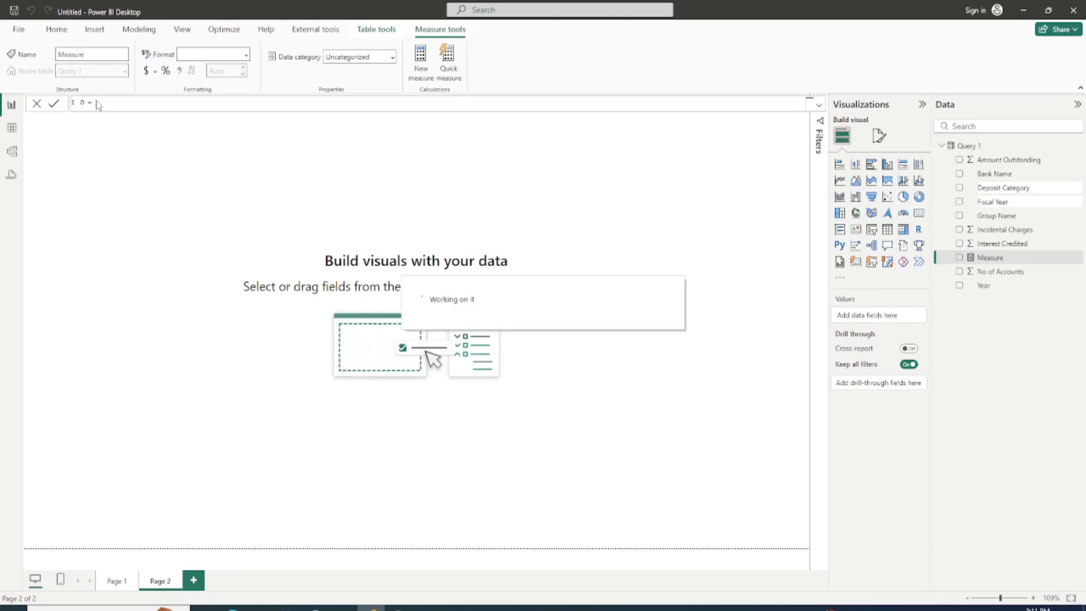
pyautogui.write('utstanding Deposit')
pyautogui.press('End')
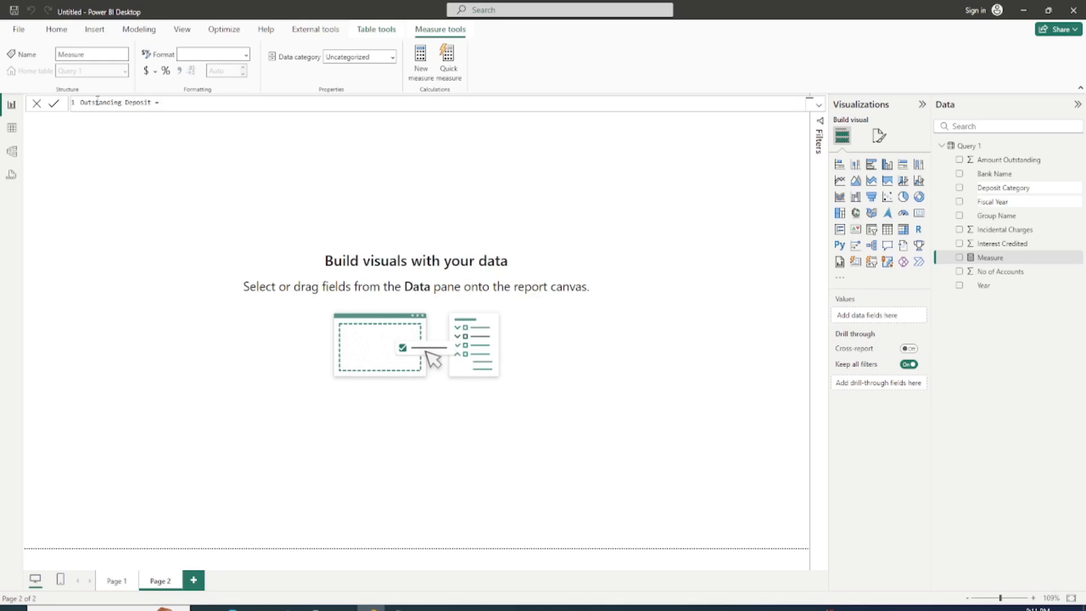
pyautogui.write('SUM(Amount')
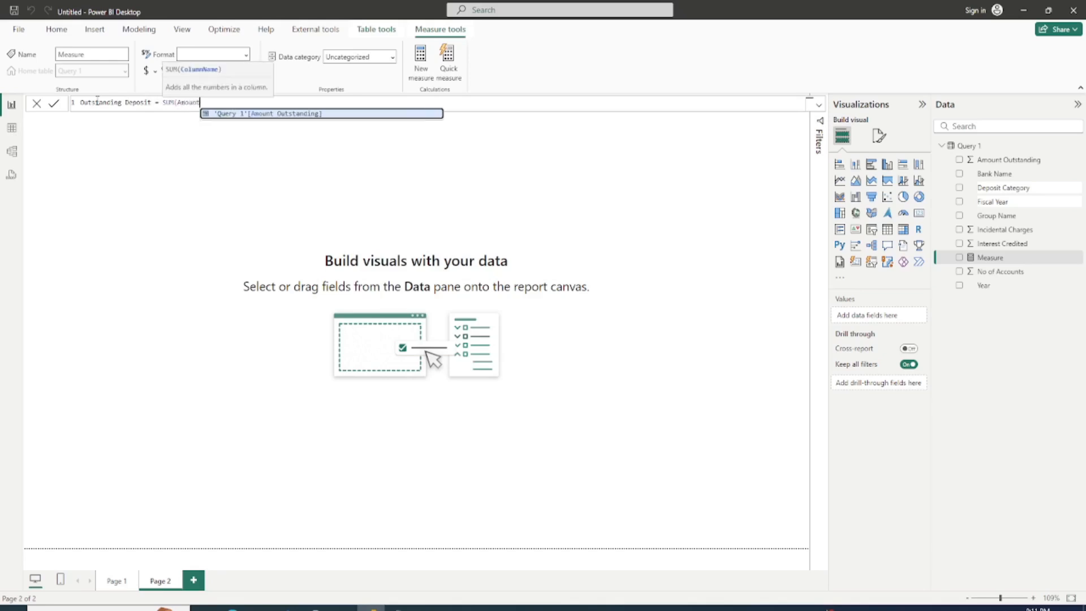
pyautogui.press('Tab')
pyautogui.write(')')
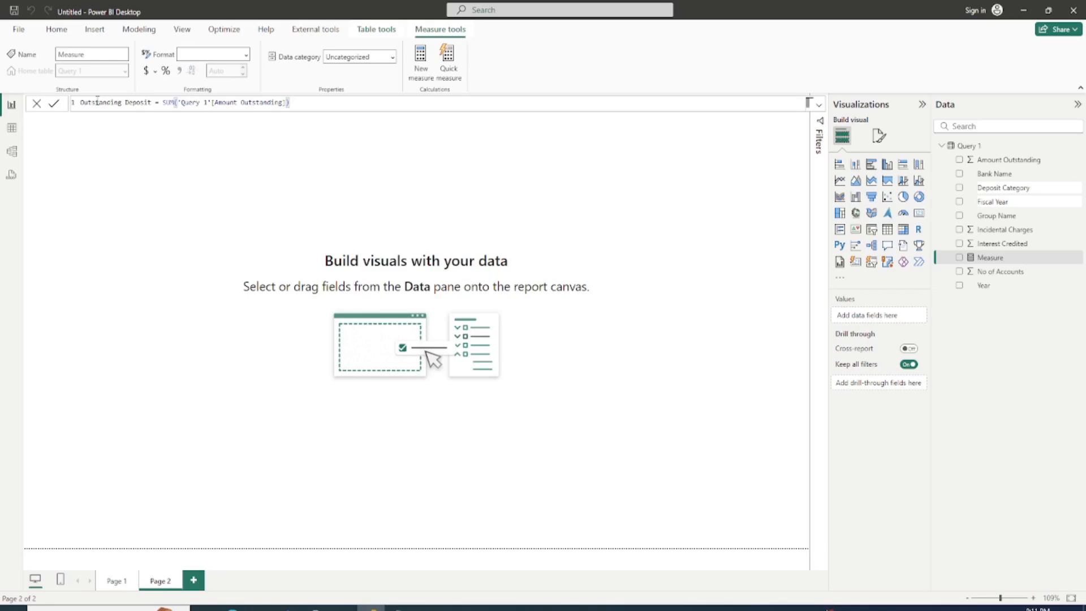
pyautogui.press('Return')
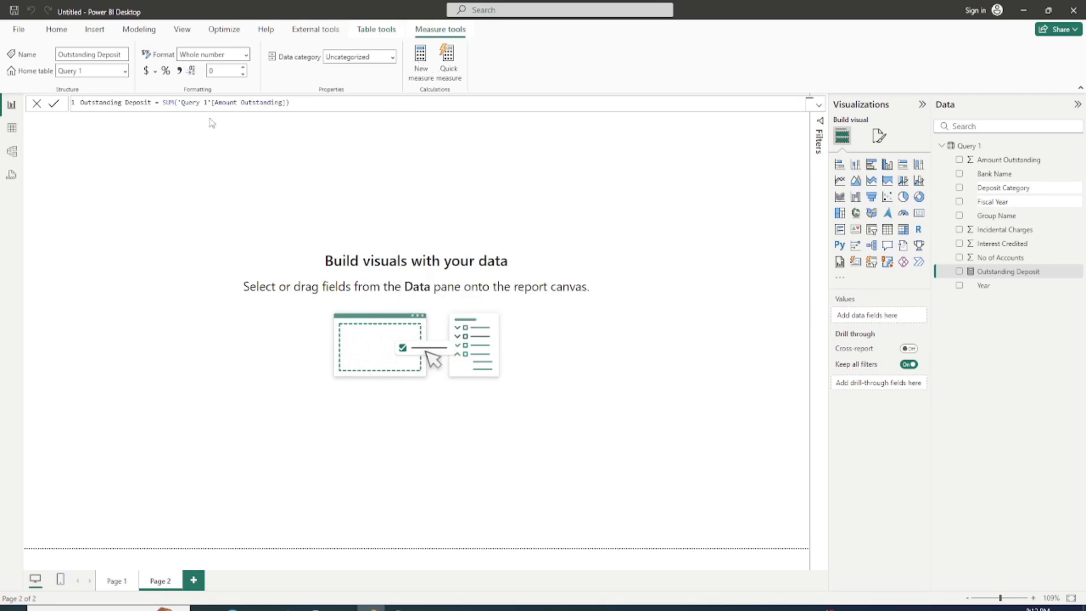
# Step: Format the Outstanding Deposit measure as currency with the ₹ Assamese (India) symbol
pyautogui.click(156, 72)
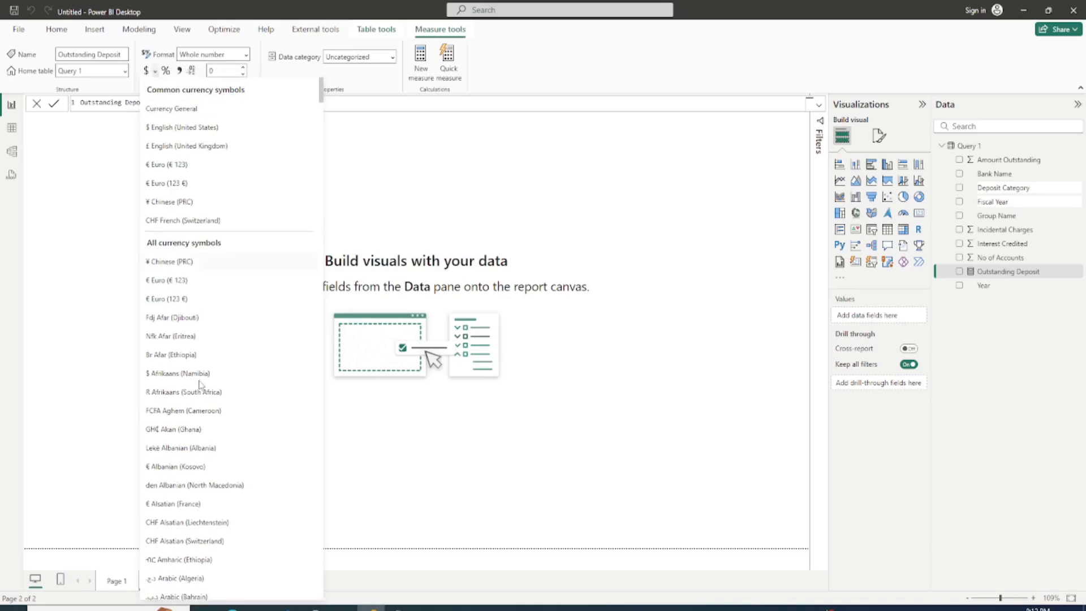
pyautogui.scroll(-5, 199, 385)
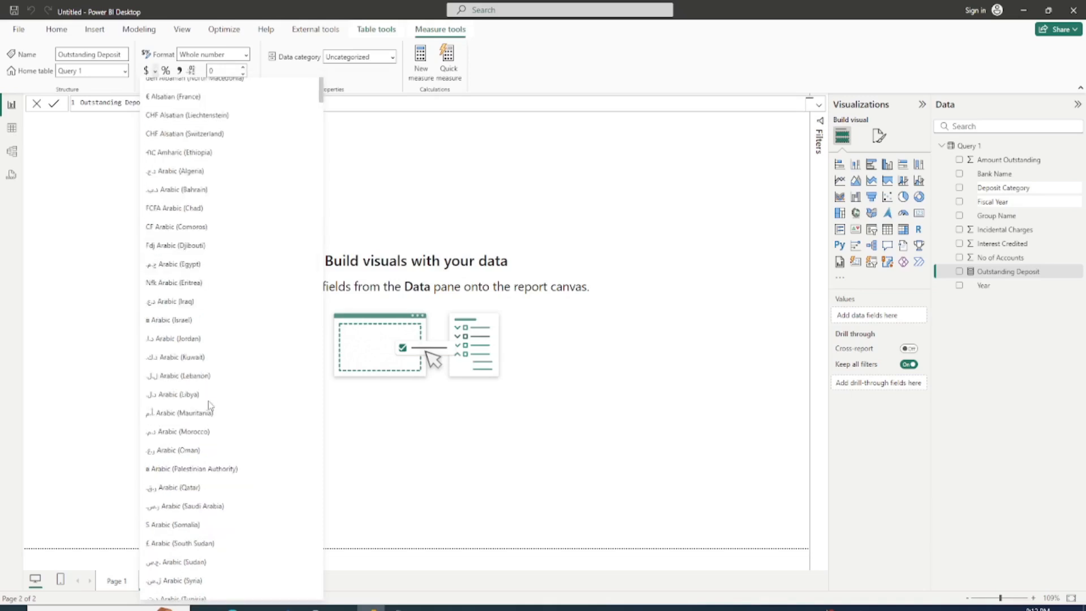
pyautogui.scroll(-5, 210, 405)
pyautogui.scroll(-5, 211, 422)
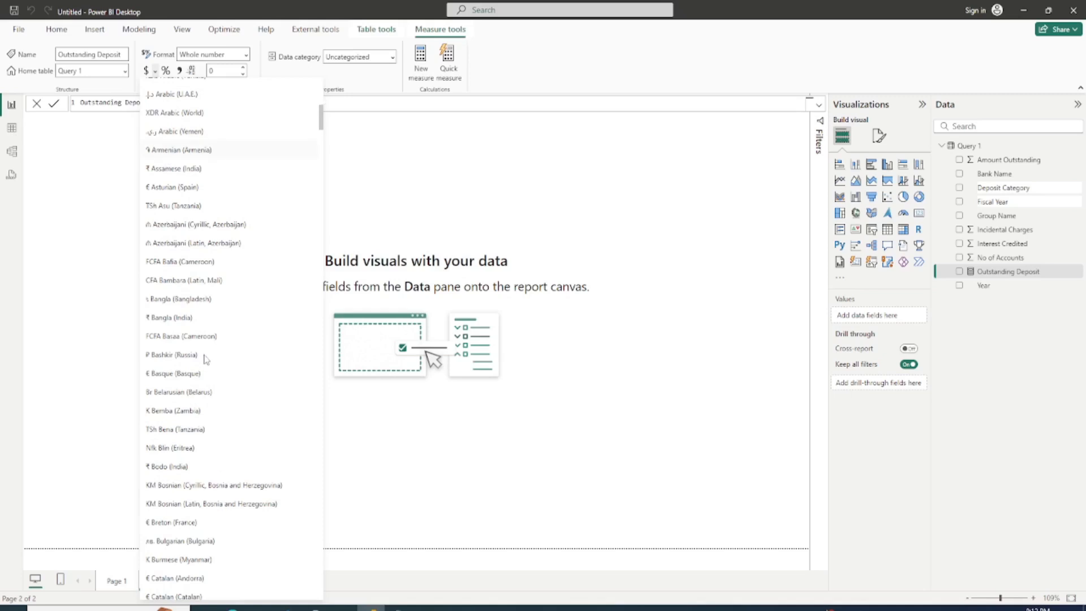
pyautogui.click(191, 172)
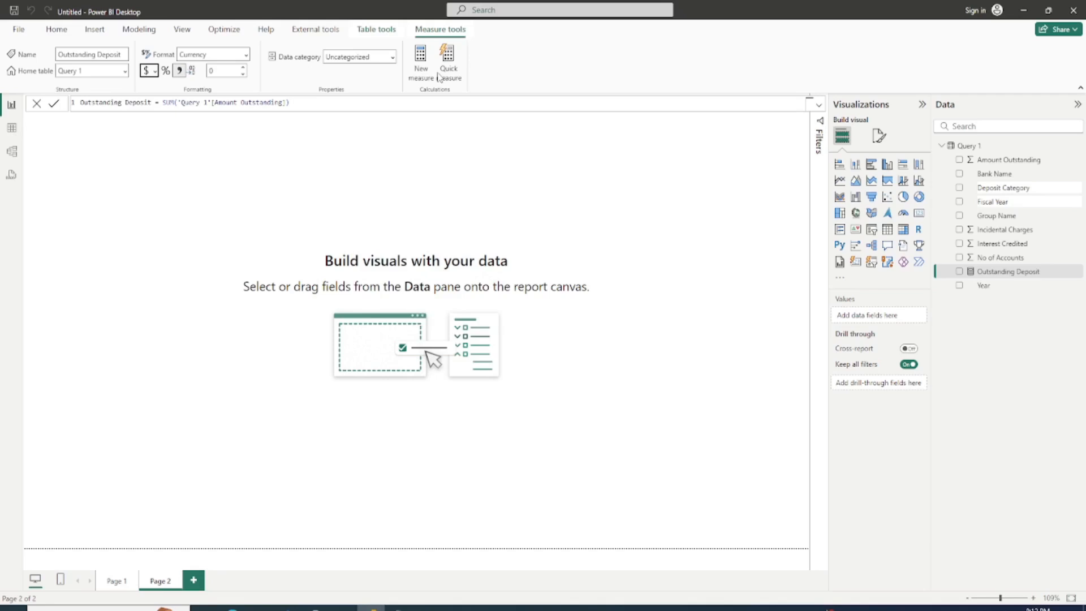
# Step: Add another measure to Query 1 and name it # Accounts
pyautogui.click(420, 58)
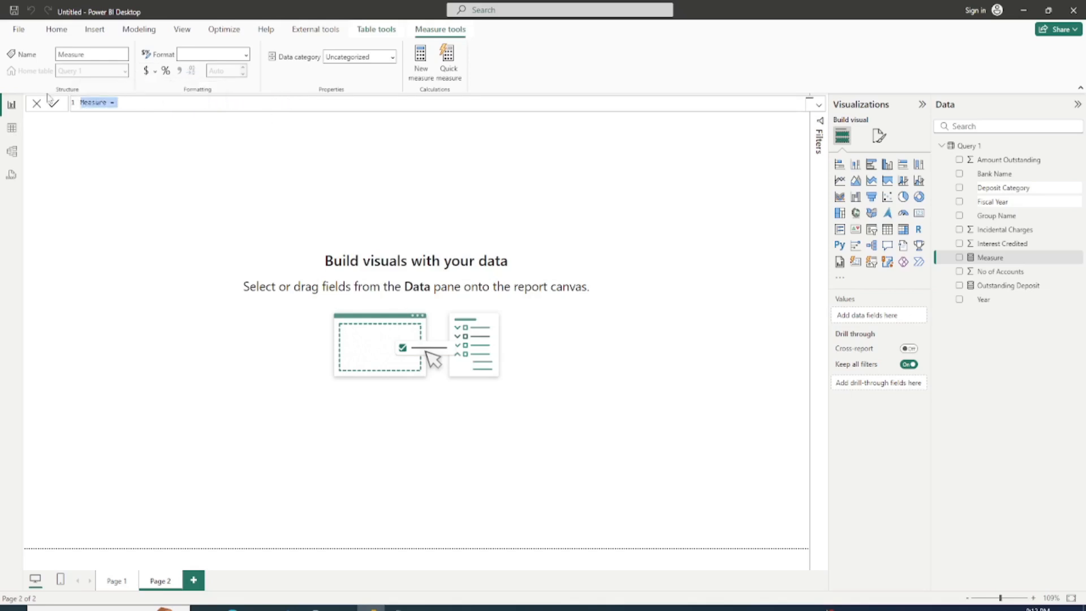
pyautogui.click(93, 106)
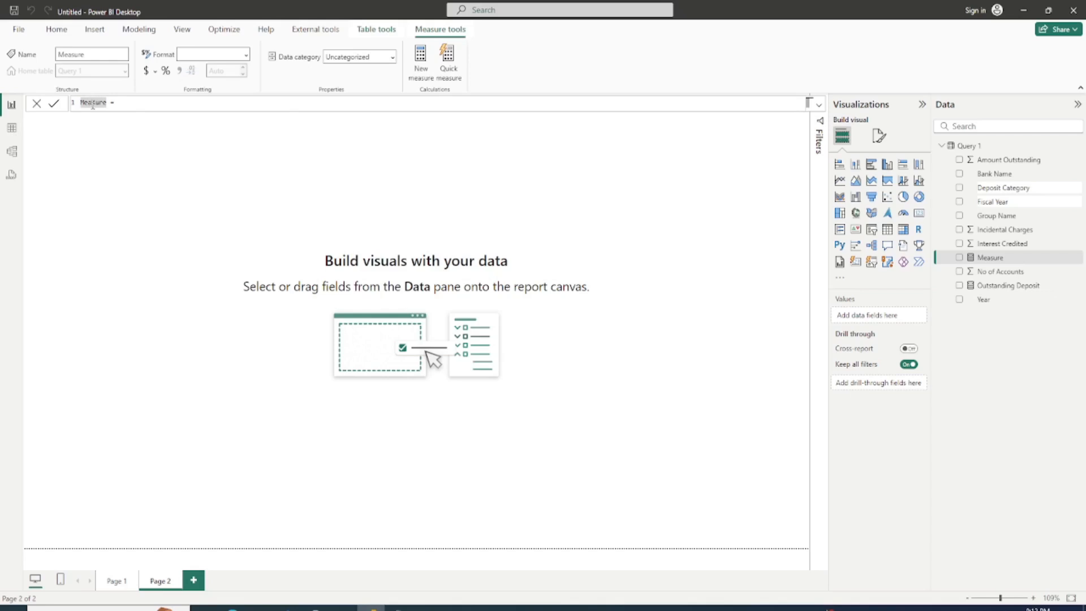
pyautogui.hotkey('shift', 'Home')
pyautogui.press('Right')
pyautogui.hotkey('ctrl', 'shift', 'Right')
pyautogui.press('Delete')
pyautogui.press('BackSpace')
pyautogui.press('BackSpace')
pyautogui.press('BackSpace')
pyautogui.write('# Accounts')
pyautogui.press('End')
# Step: Define # Accounts as SUM('Query 1'[No of Accounts]) and format it with a thousands separator
pyautogui.write('SUM(')
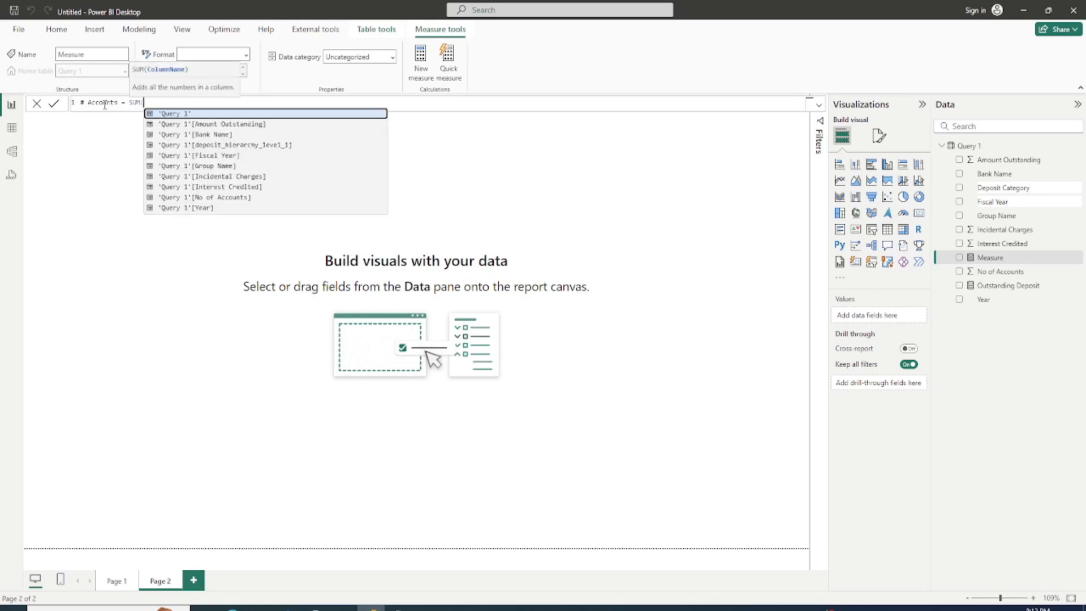
pyautogui.write('No')
pyautogui.press('Tab')
pyautogui.write(')')
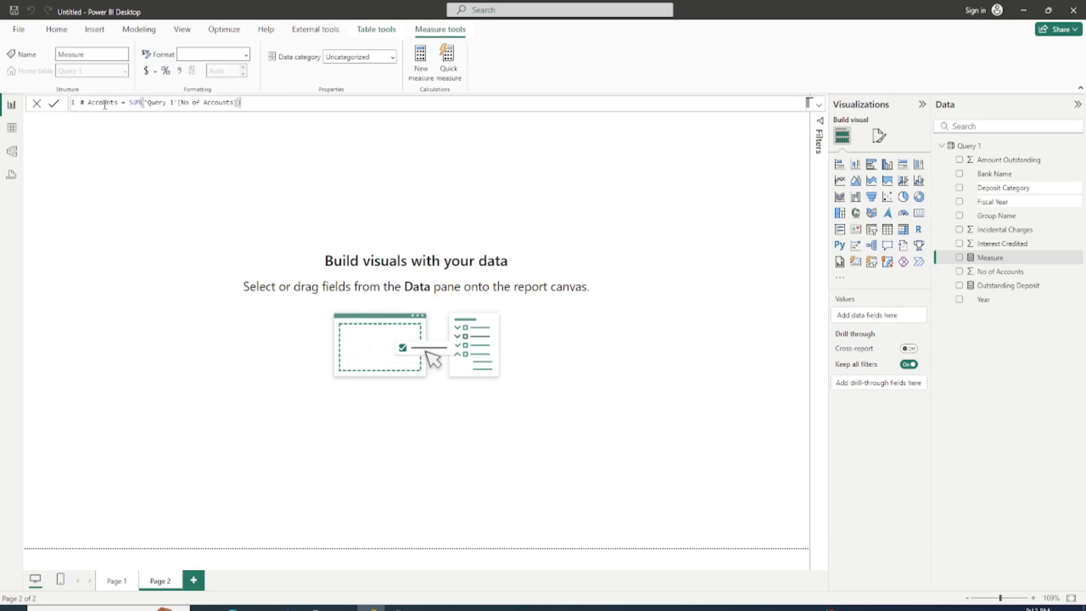
pyautogui.press('Return')
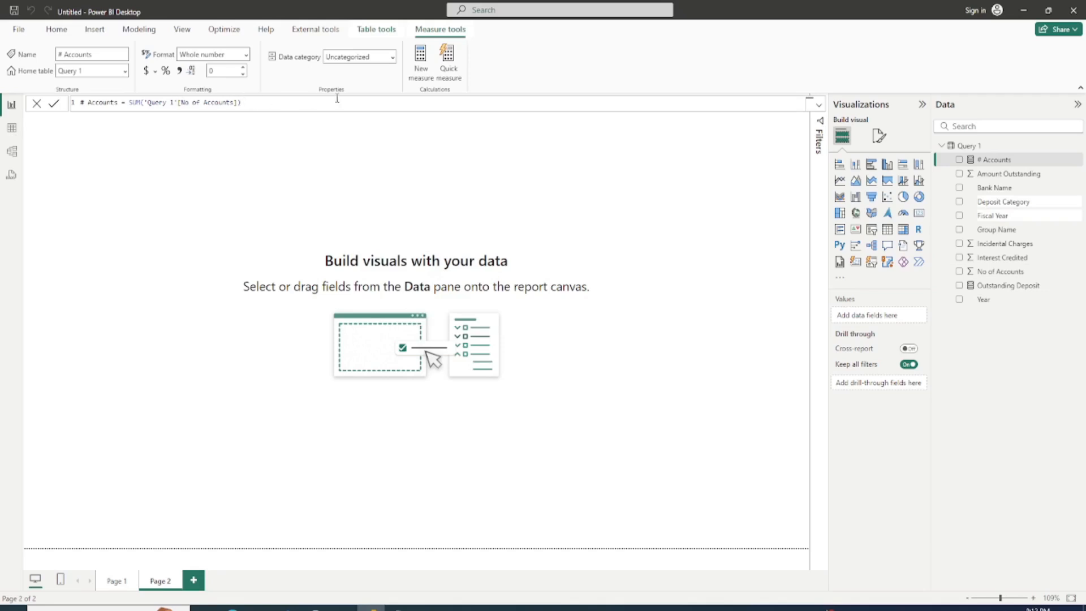
pyautogui.click(179, 71)
pyautogui.click(179, 74)
# Step: Add a third measure to Query 1 and name it Average Deposit
pyautogui.click(421, 56)
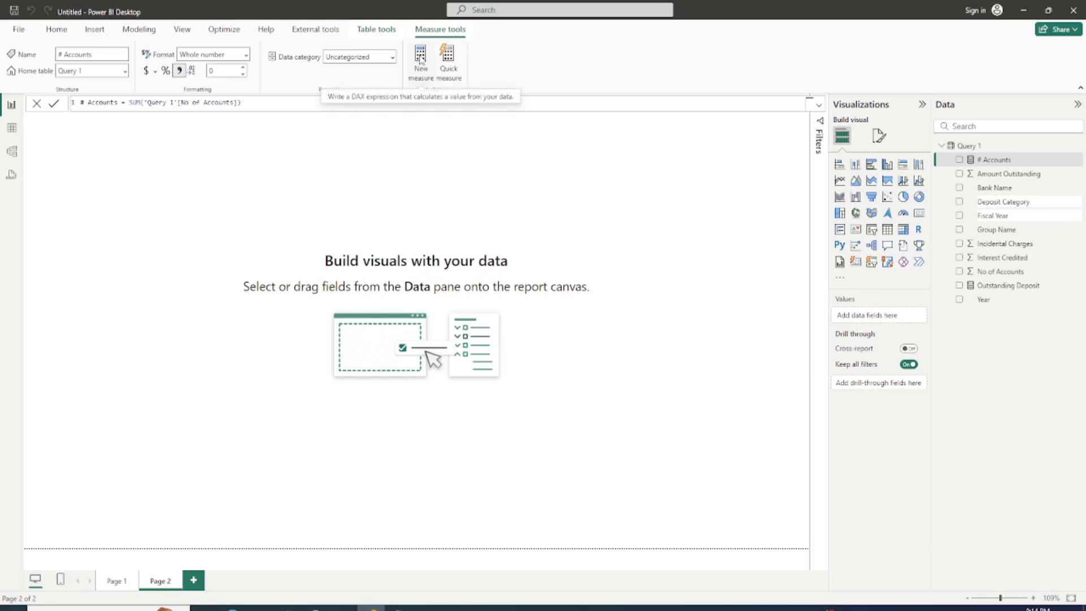
pyautogui.click(420, 59)
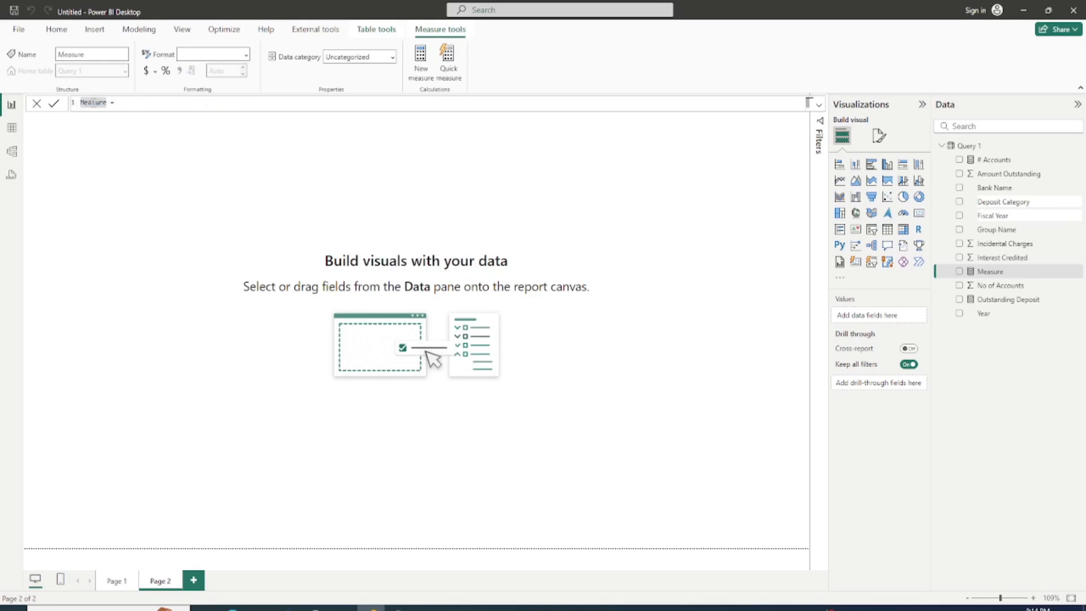
pyautogui.write('Ave')
pyautogui.write('rage Deposit')
pyautogui.press('Right')
pyautogui.press('Right')
pyautogui.press('Right')
# Step: Define Average Deposit as [Outstanding Deposit]/[# Accounts]
pyautogui.write('[Outstanding Deposit]')
pyautogui.press('Tab')
pyautogui.write('/')
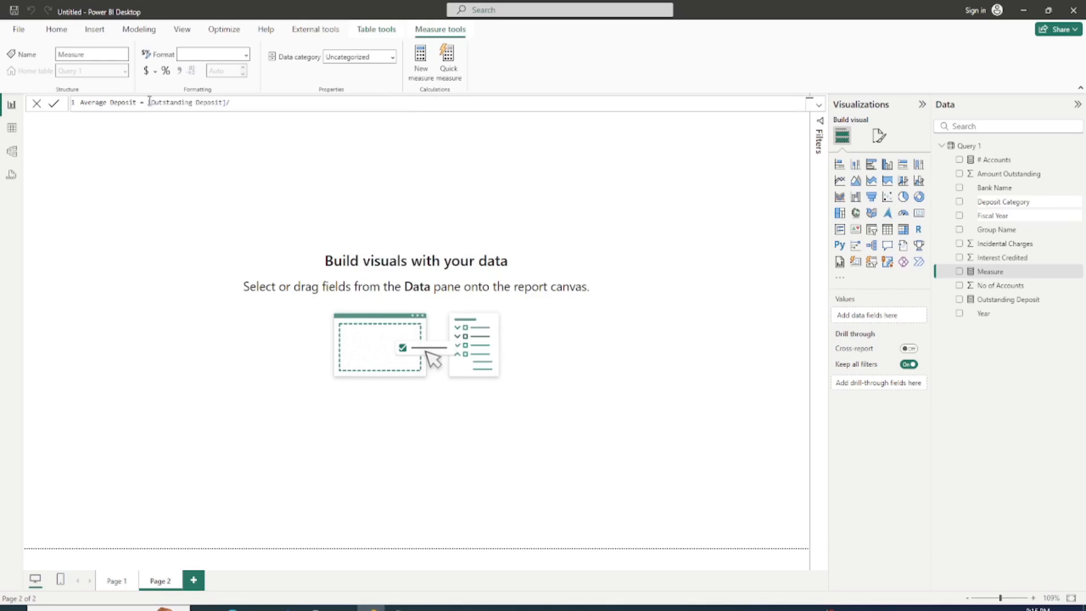
pyautogui.write('A')
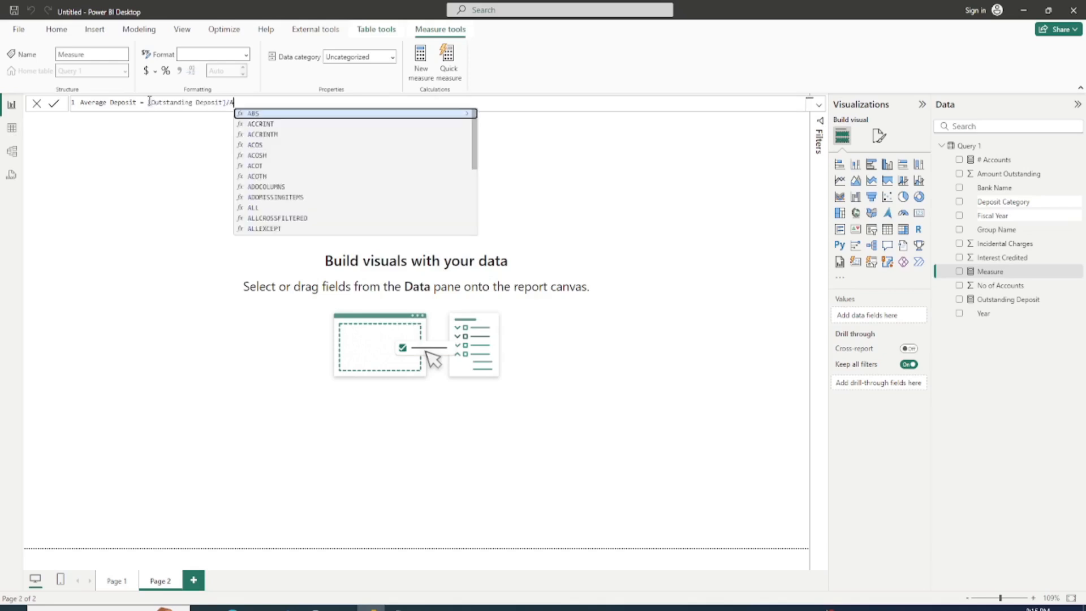
pyautogui.write('cc')
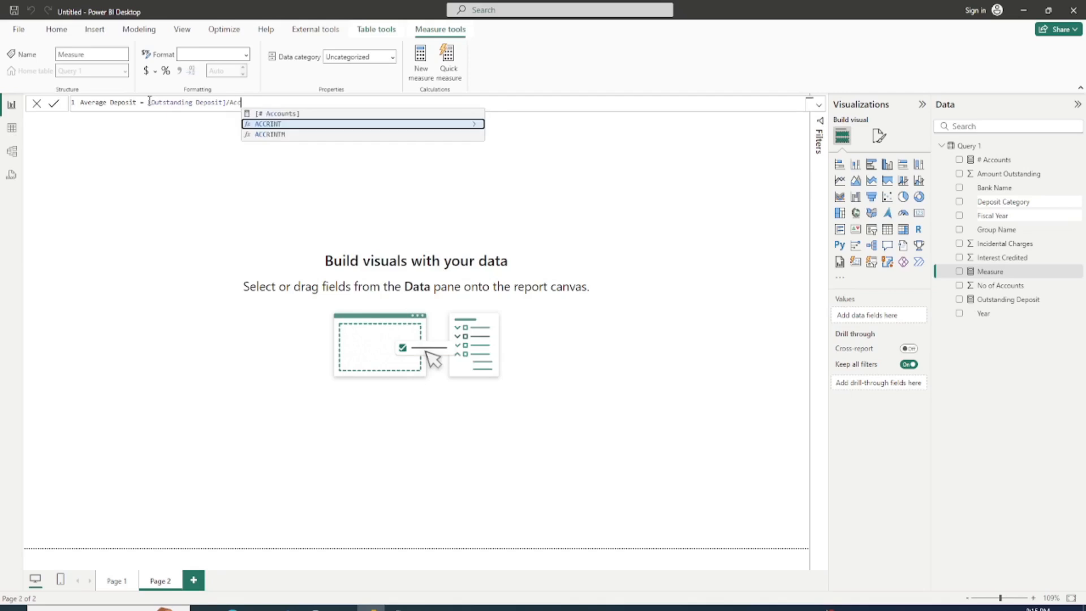
pyautogui.press('Tab')
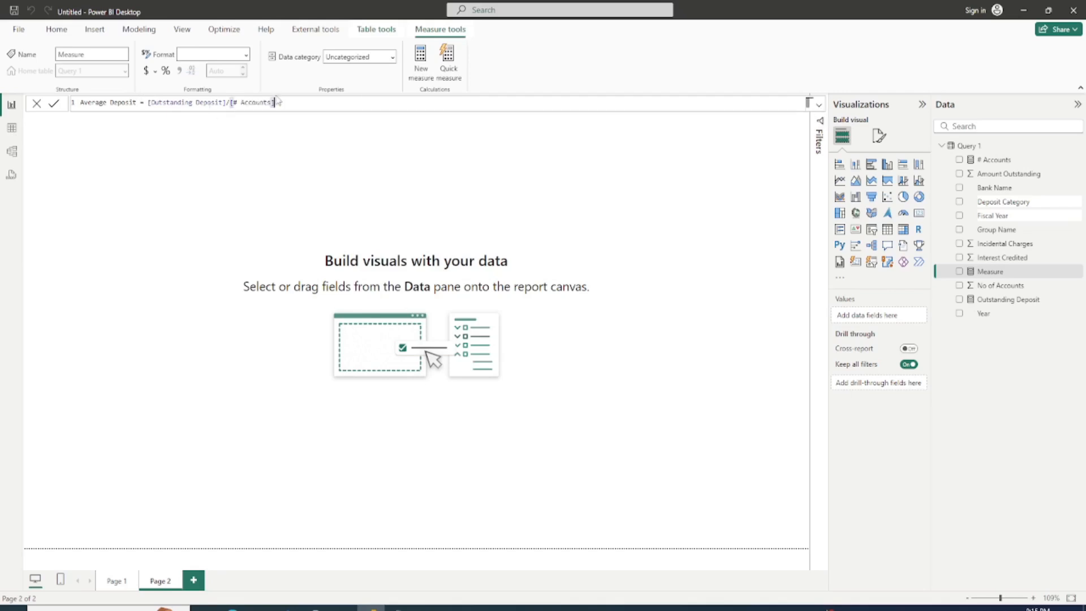
pyautogui.press('Return')
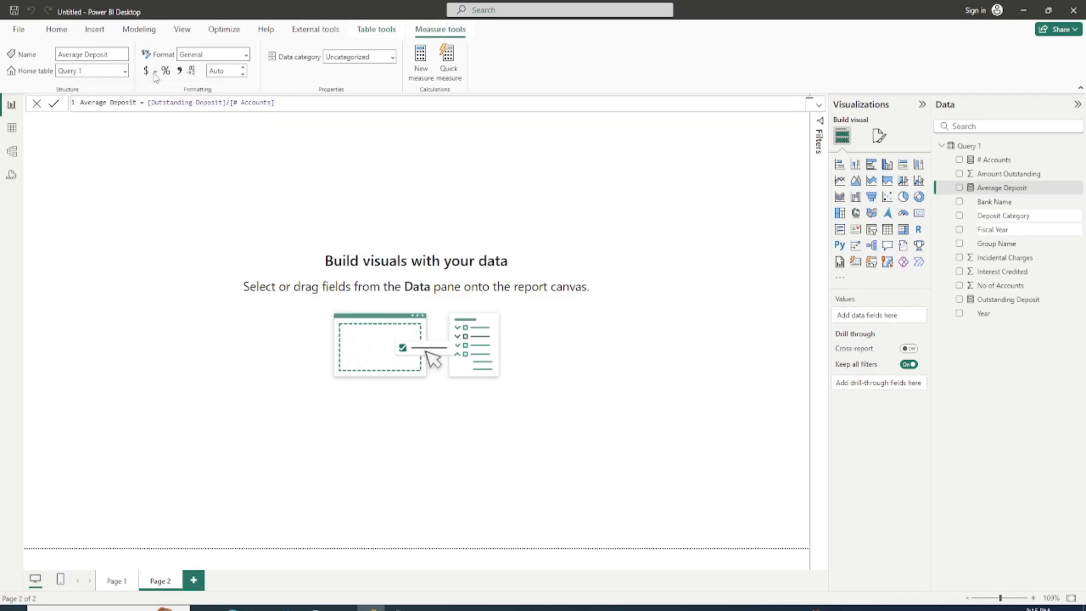
# Step: Format the Average Deposit measure as currency
pyautogui.click(155, 71)
pyautogui.press('Escape')
pyautogui.click(156, 76)
pyautogui.click(154, 74)
pyautogui.click(154, 76)
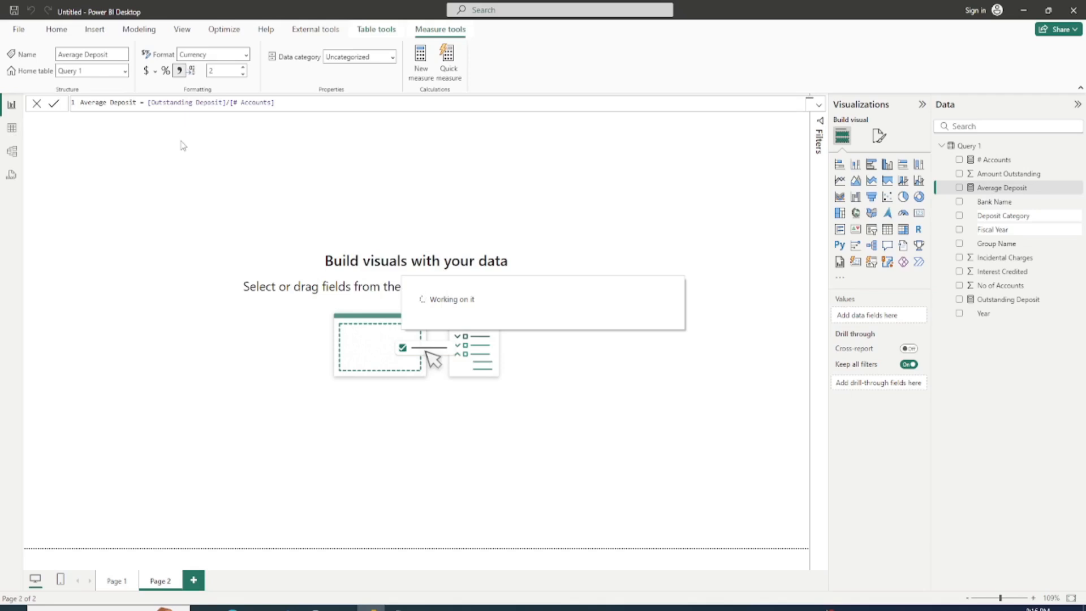
pyautogui.click(182, 219)
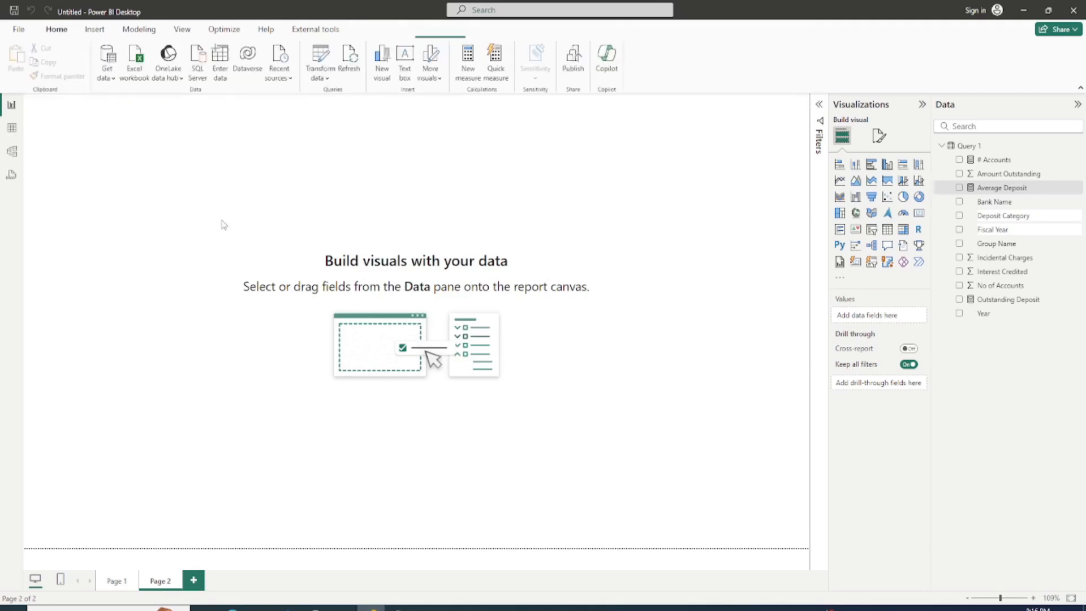
# Step: Apply the Custom Theme JSON file from the Downloads folder as the report theme
pyautogui.click(185, 34)
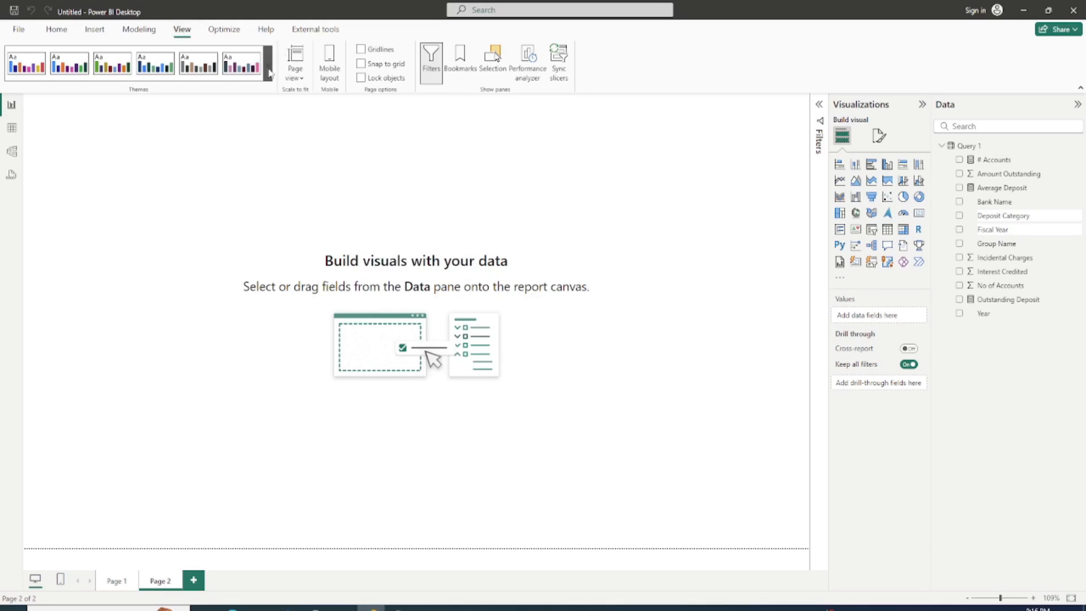
pyautogui.click(269, 74)
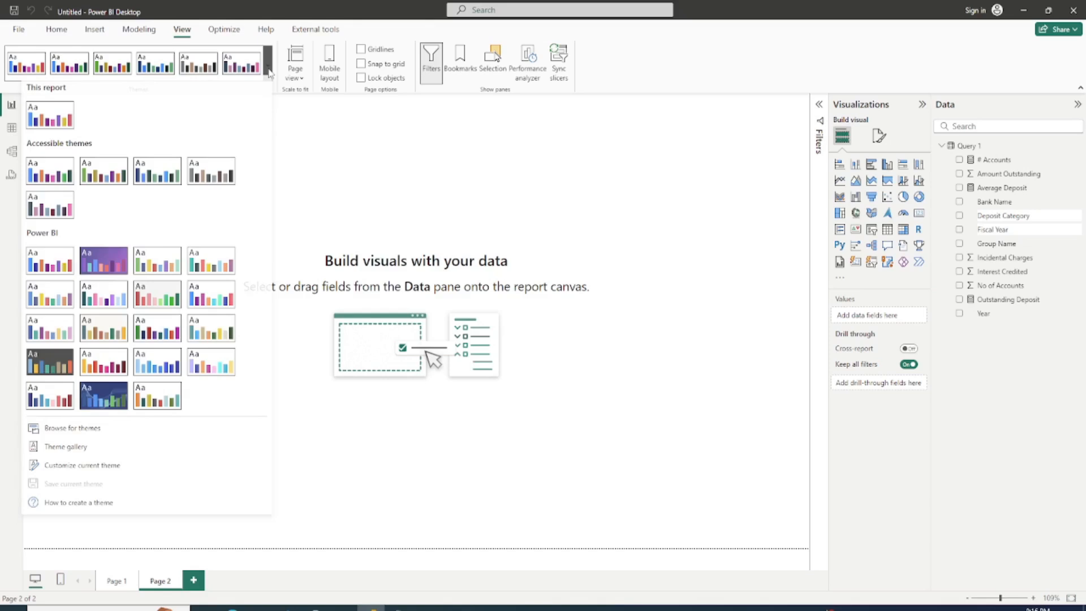
pyautogui.click(69, 438)
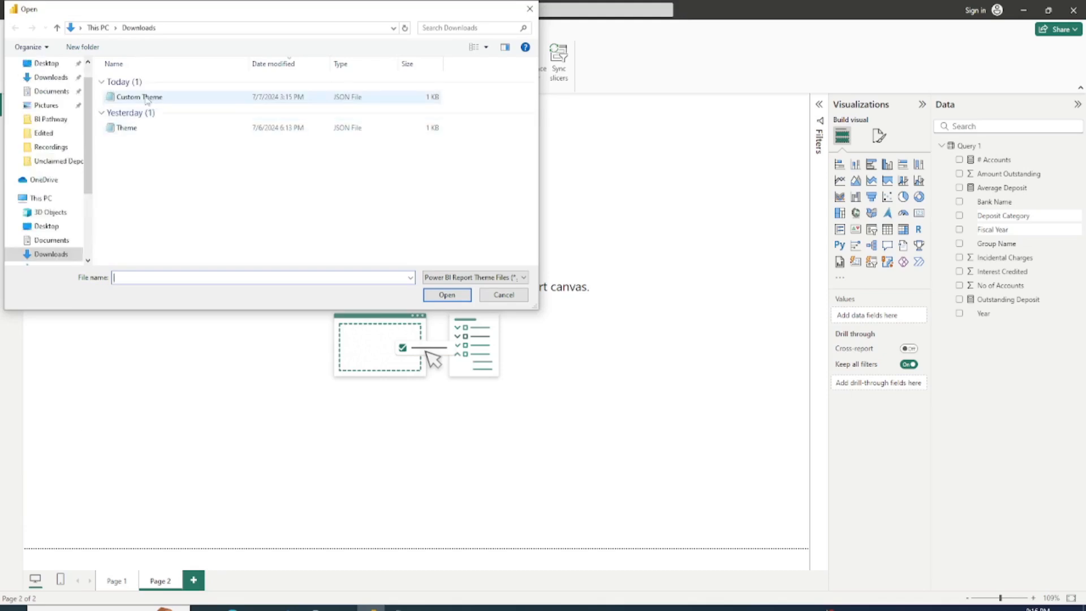
pyautogui.doubleClick(145, 98)
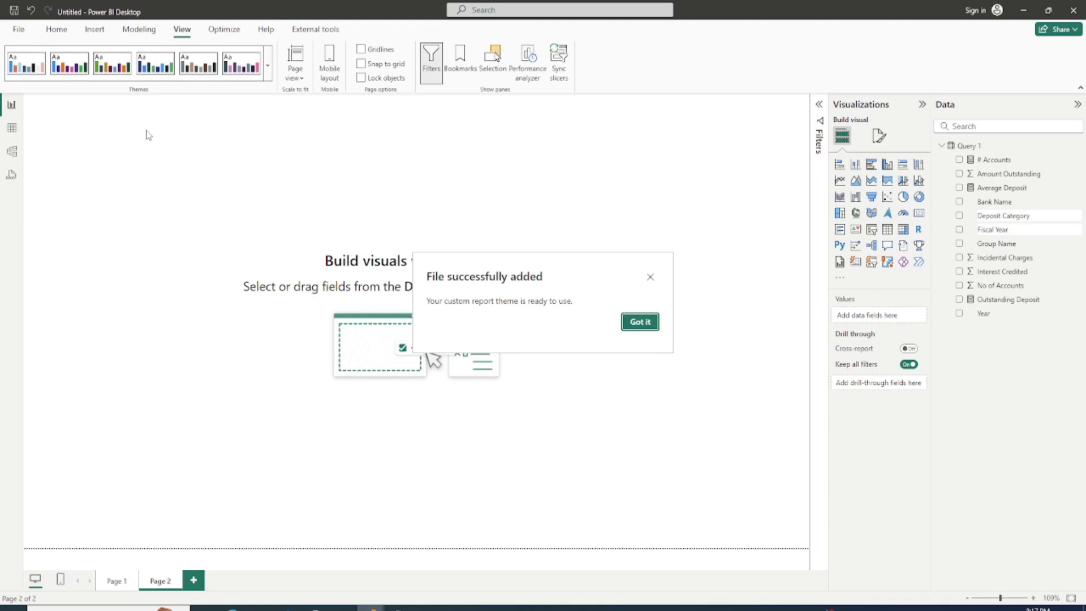
pyautogui.click(640, 322)
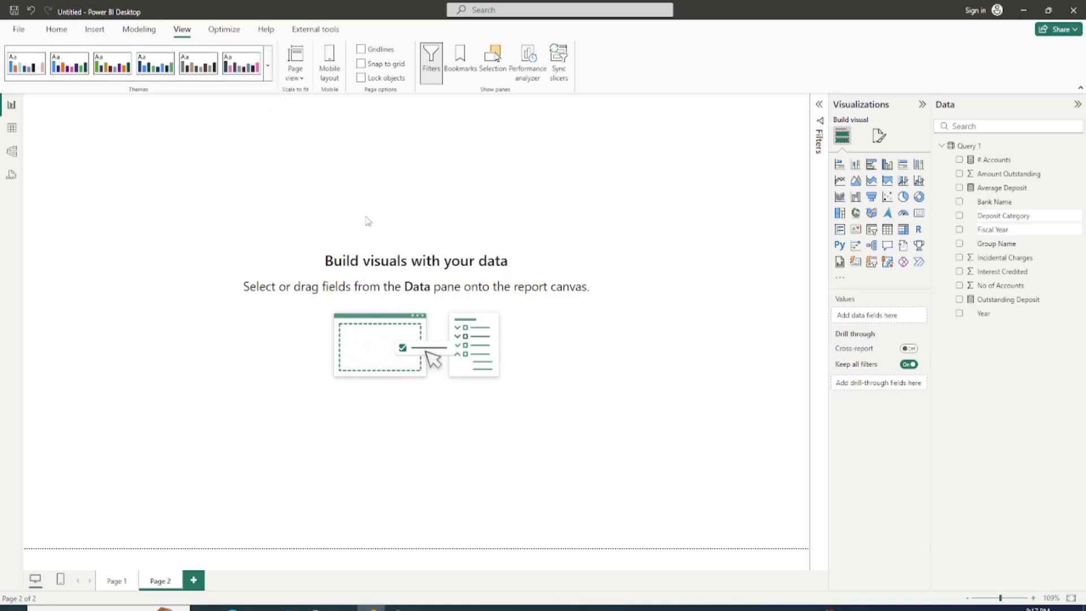
# Step: Insert a text box on Page 2 containing the title "Unclaimed Deposits"
pyautogui.click(58, 32)
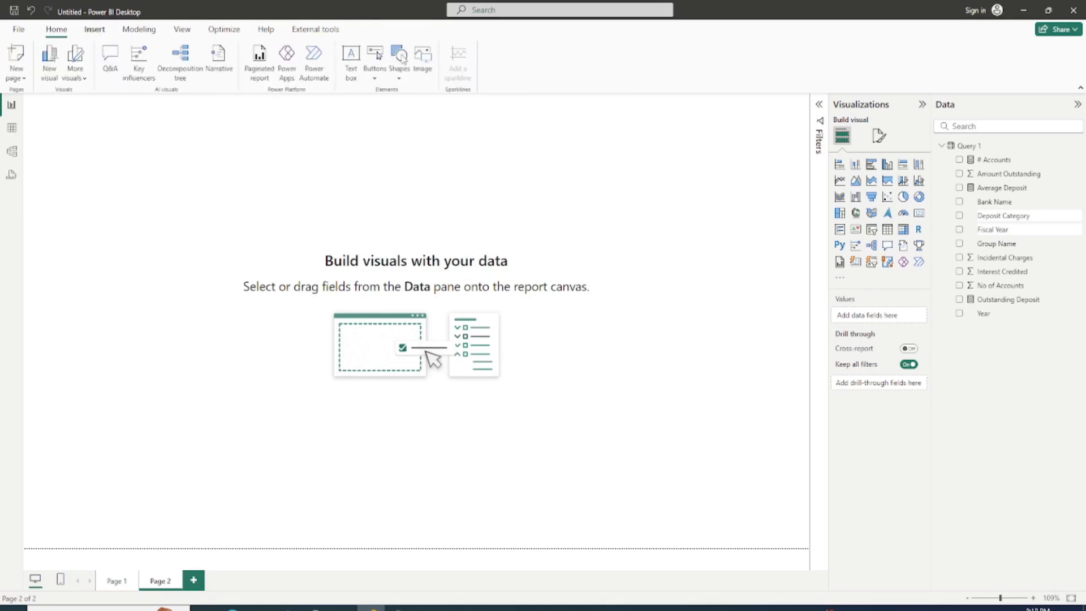
pyautogui.click(401, 58)
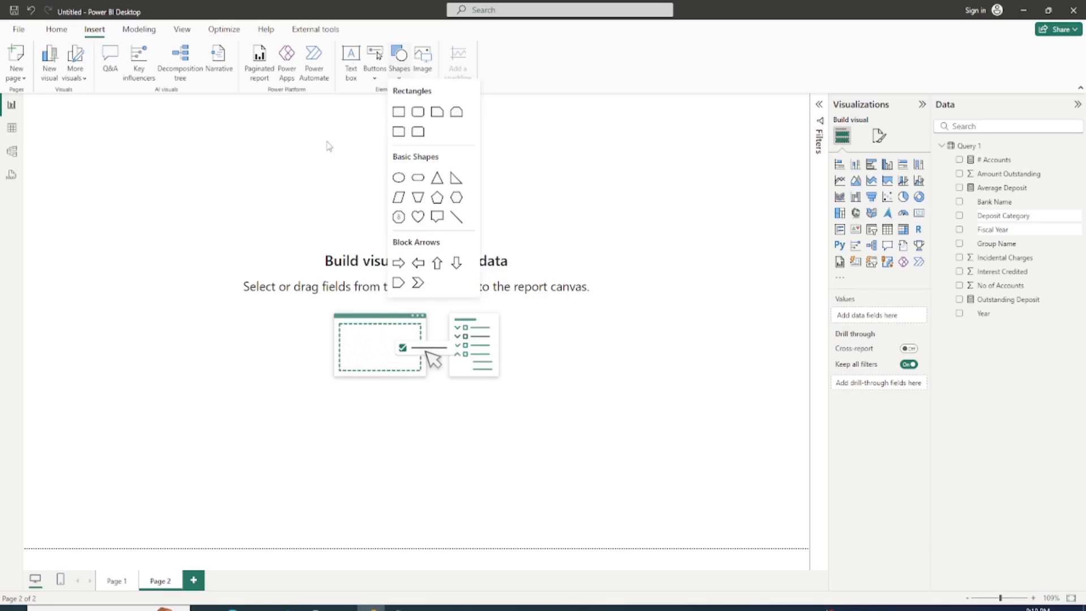
pyautogui.click(350, 61)
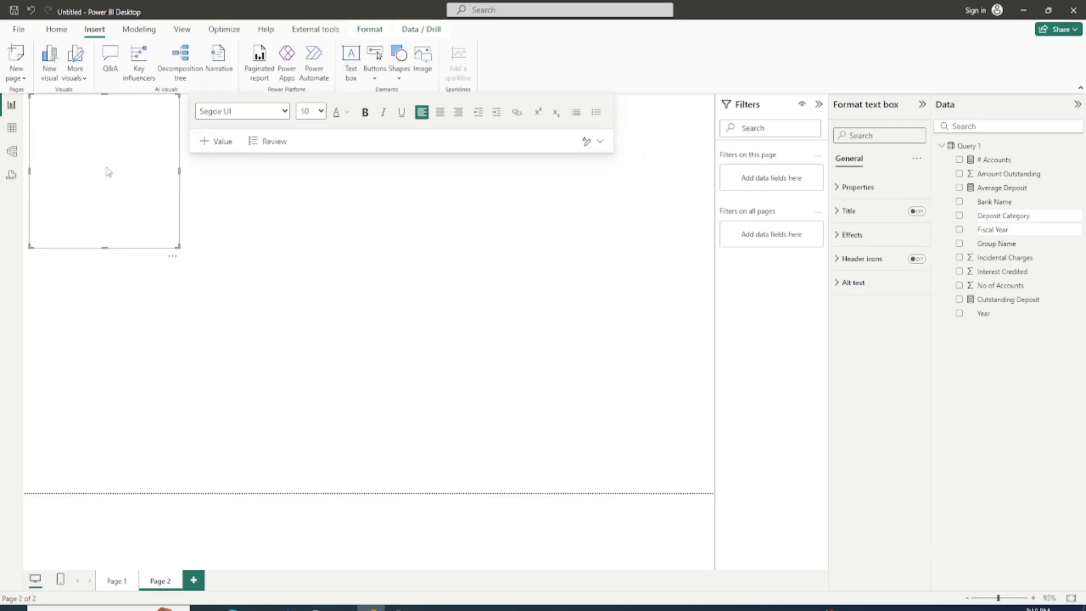
pyautogui.write('Uncalide')
pyautogui.press('BackSpace')
pyautogui.press('BackSpace')
pyautogui.press('BackSpace')
pyautogui.press('BackSpace')
pyautogui.write('laimed Deposits')
# Step: Set the font size of the whole title text to 36
pyautogui.hotkey('ctrl', 'a')
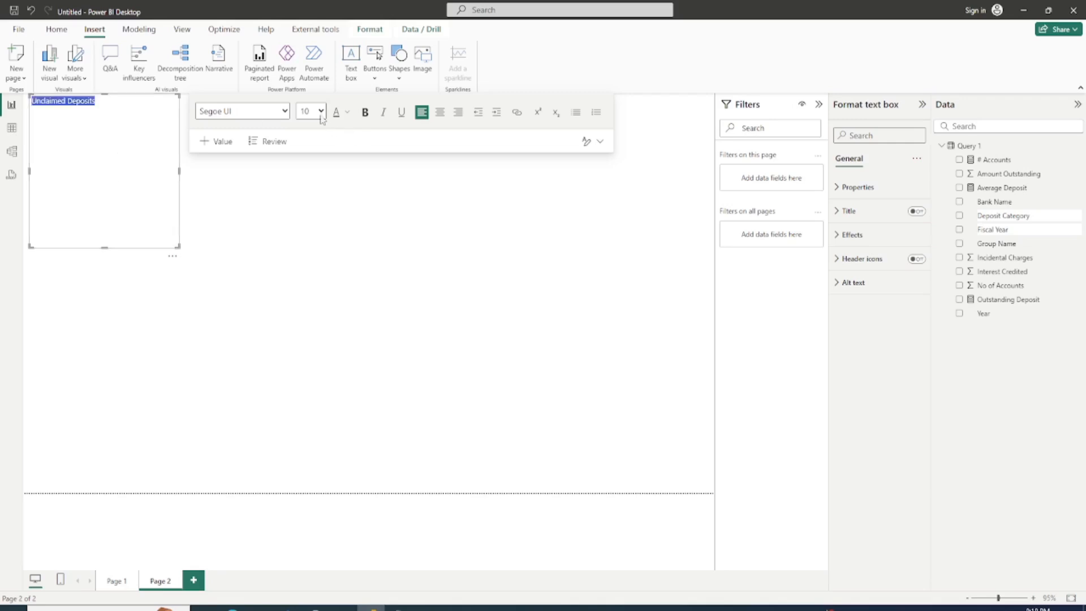
pyautogui.click(321, 111)
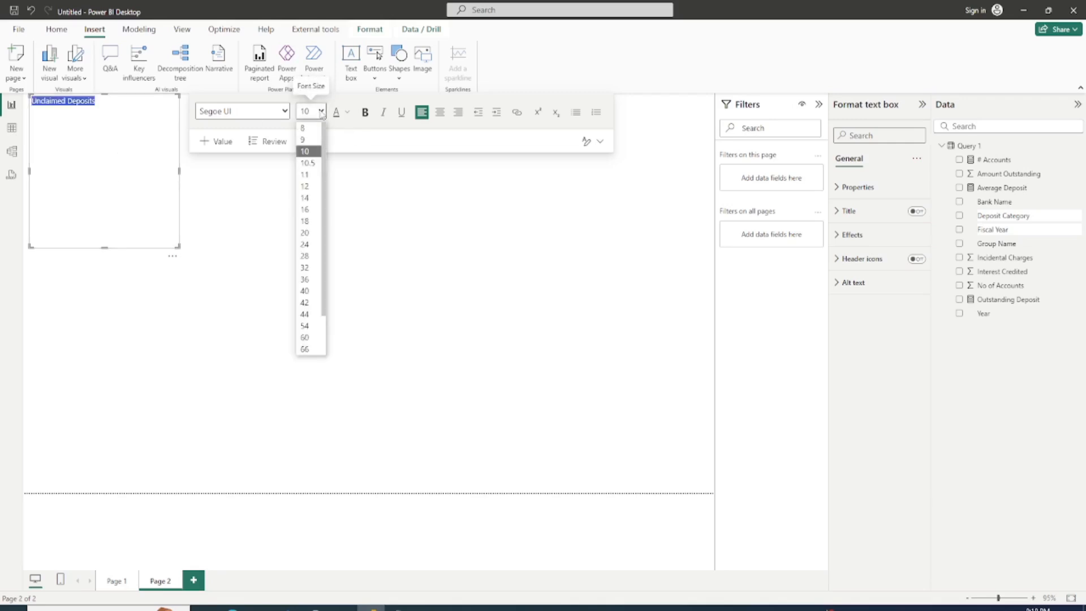
pyautogui.click(312, 279)
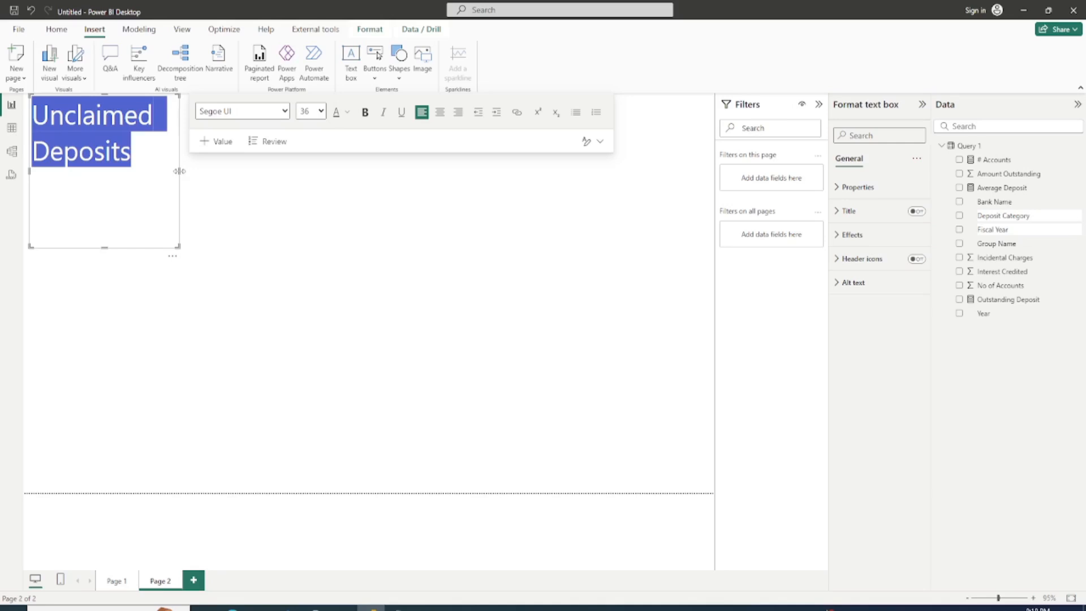
# Step: Stretch the title text box across the full page width and reduce its height to a single-line banner
pyautogui.moveTo(720, 166); pyautogui.dragTo(707, 162)
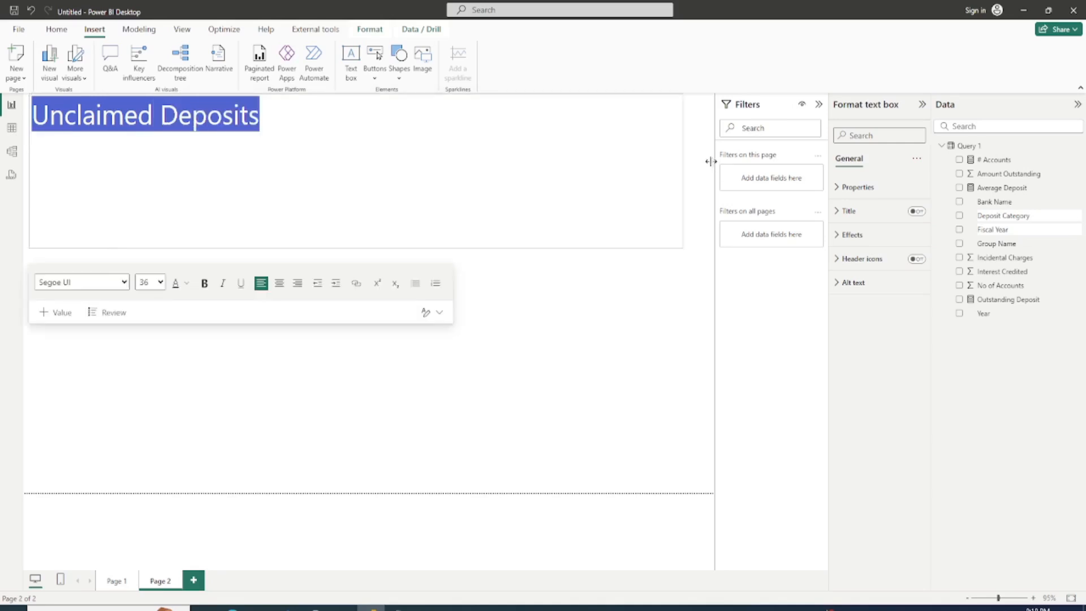
pyautogui.moveTo(371, 247); pyautogui.dragTo(371, 128)
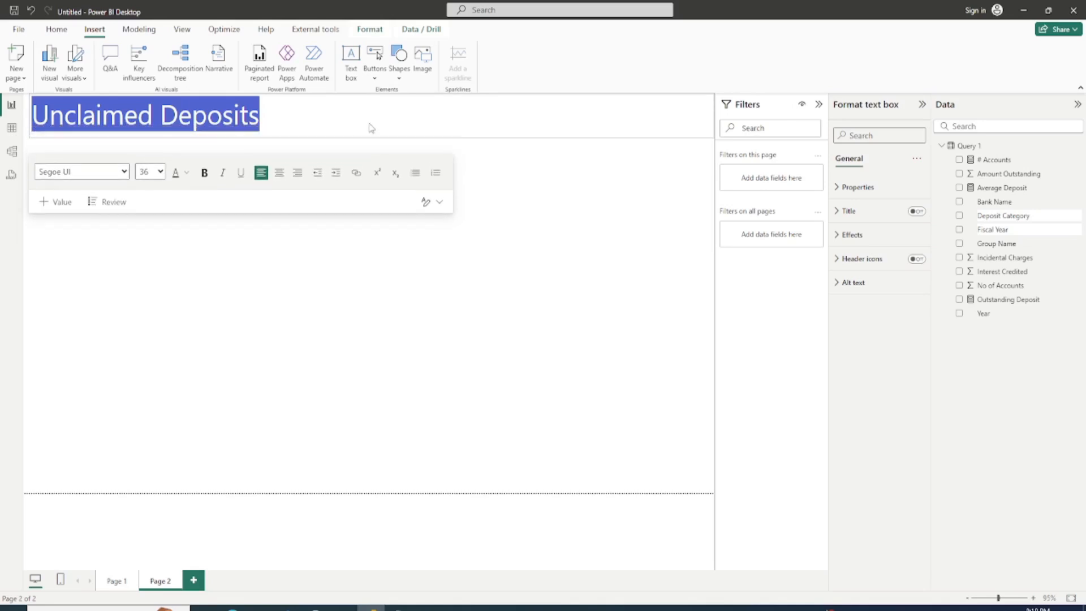
# Step: Set the "Unclaimed Deposits" title text to font size 32 and make it bold
pyautogui.click(221, 119)
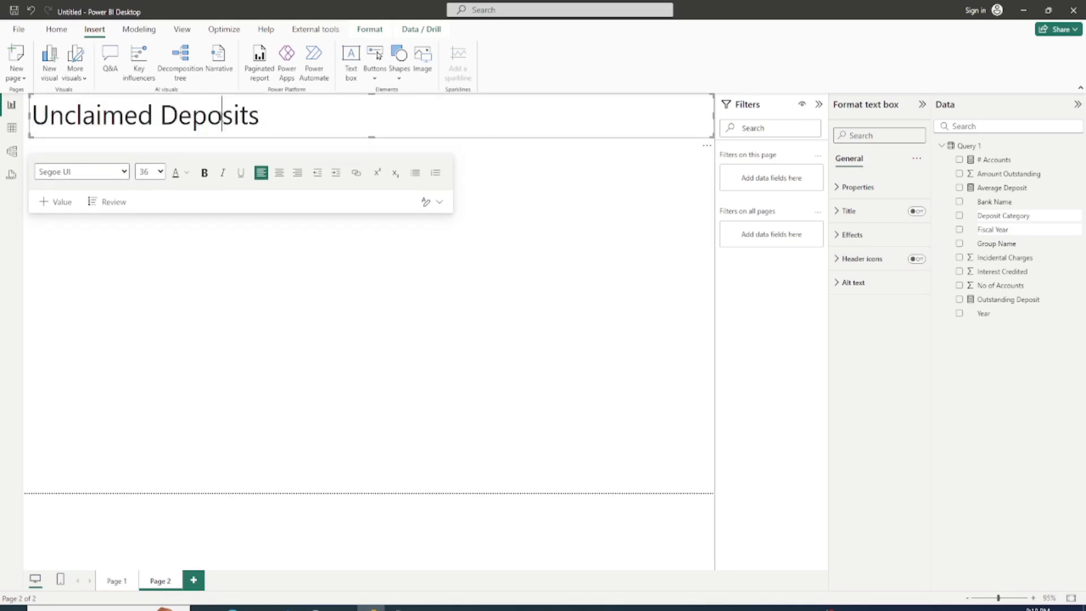
pyautogui.tripleClick(221, 118)
pyautogui.click(150, 171)
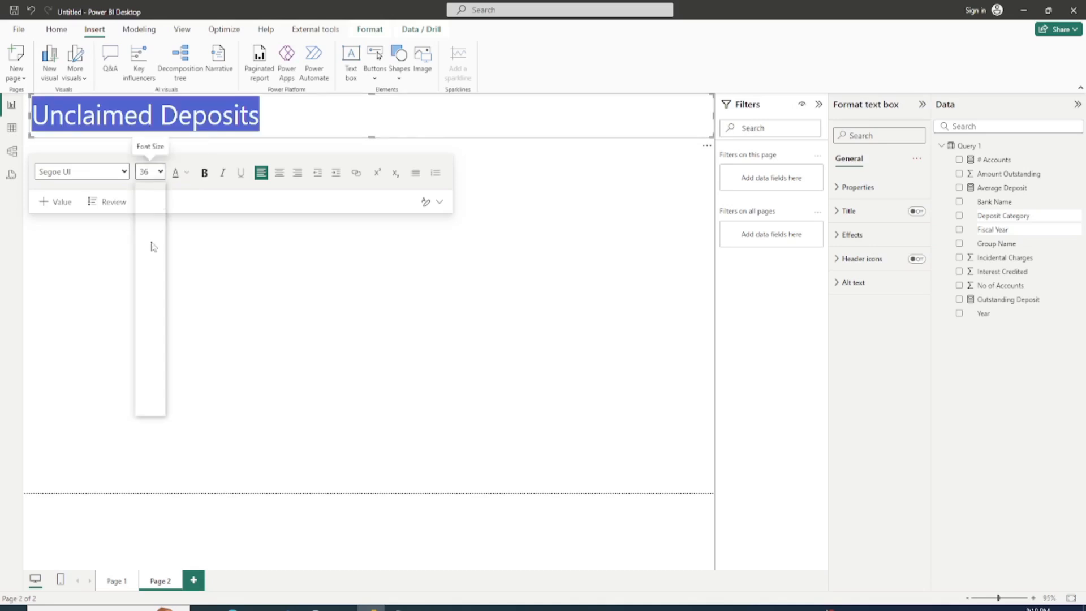
pyautogui.click(144, 328)
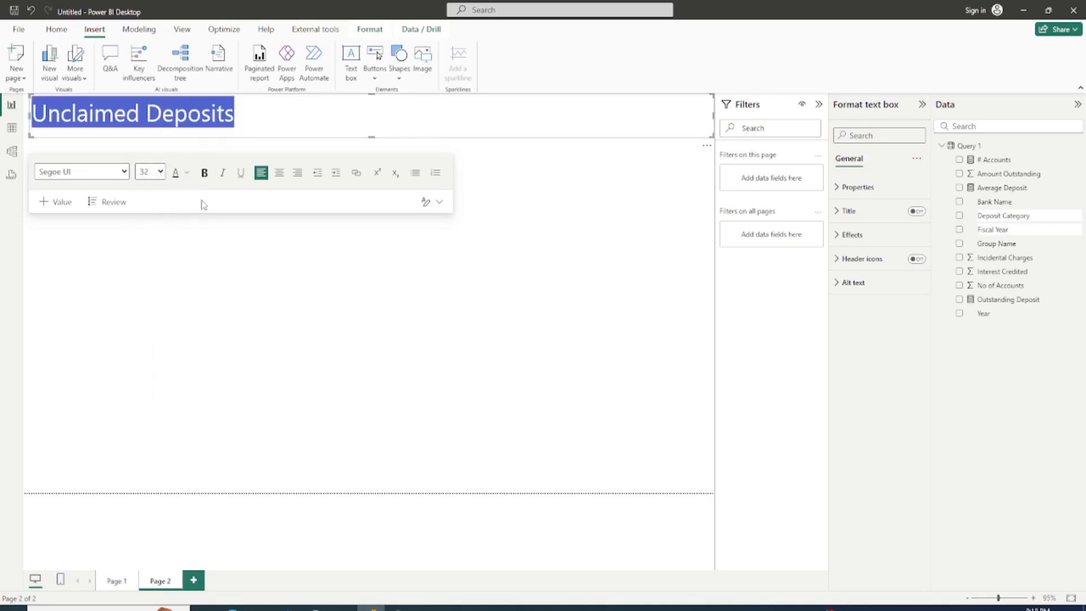
pyautogui.click(206, 173)
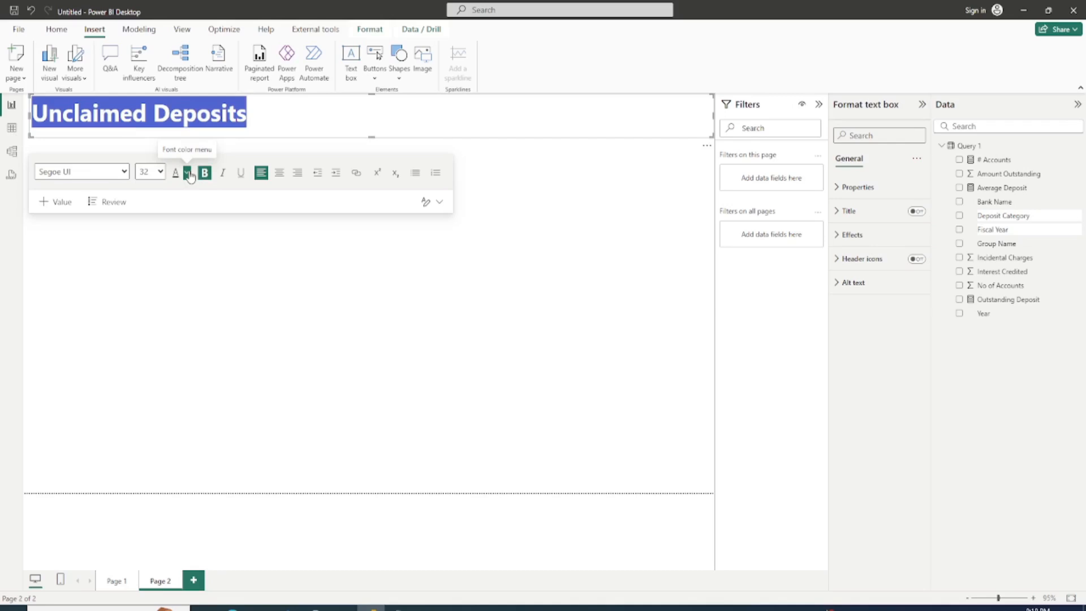
# Step: Color the title text white and center it in its text box
pyautogui.click(187, 173)
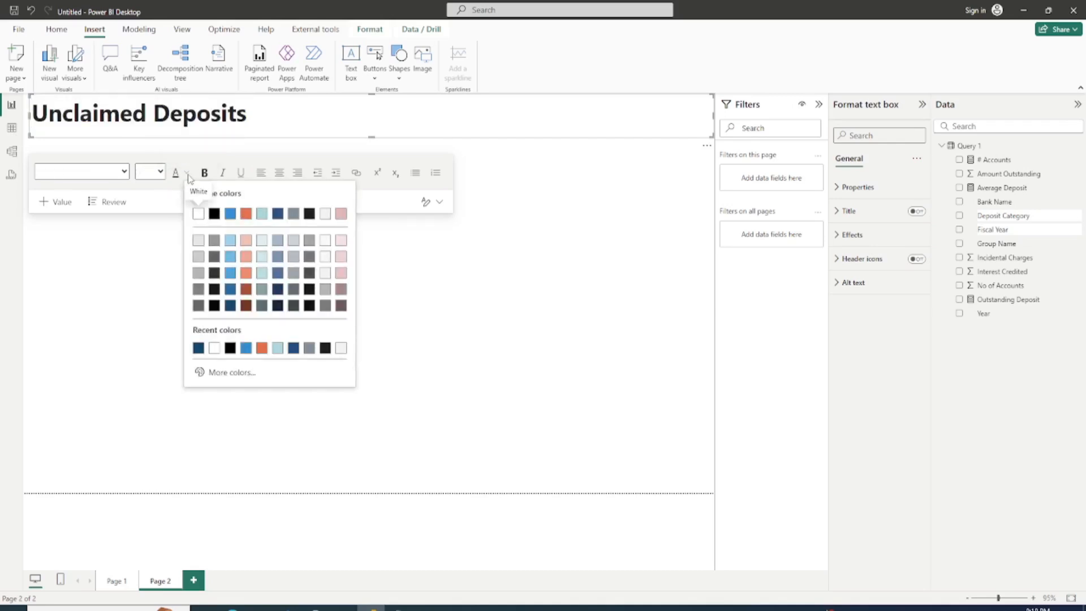
pyautogui.click(197, 214)
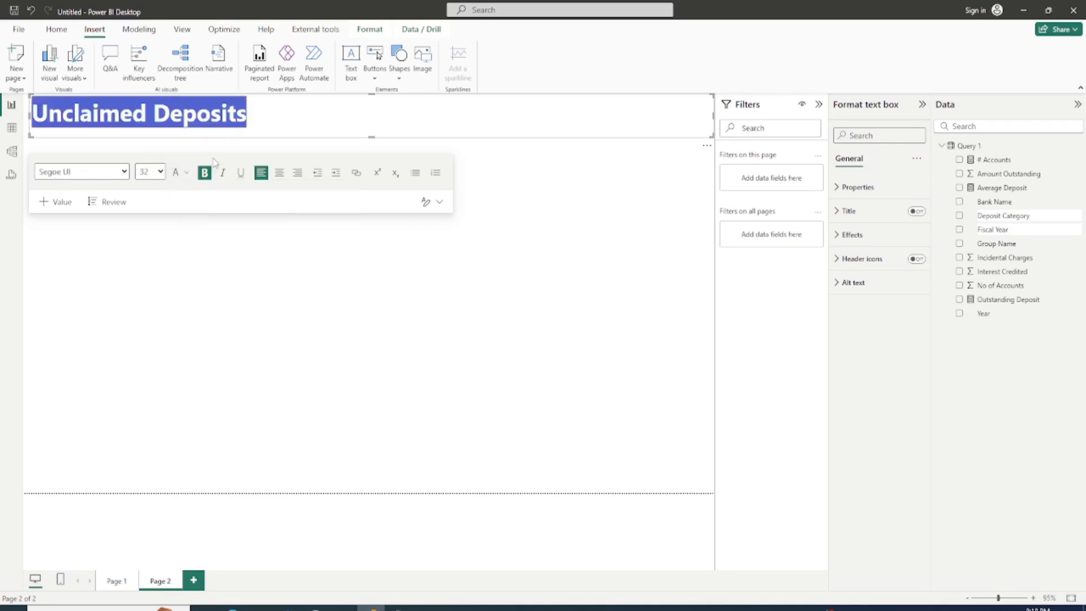
pyautogui.click(280, 174)
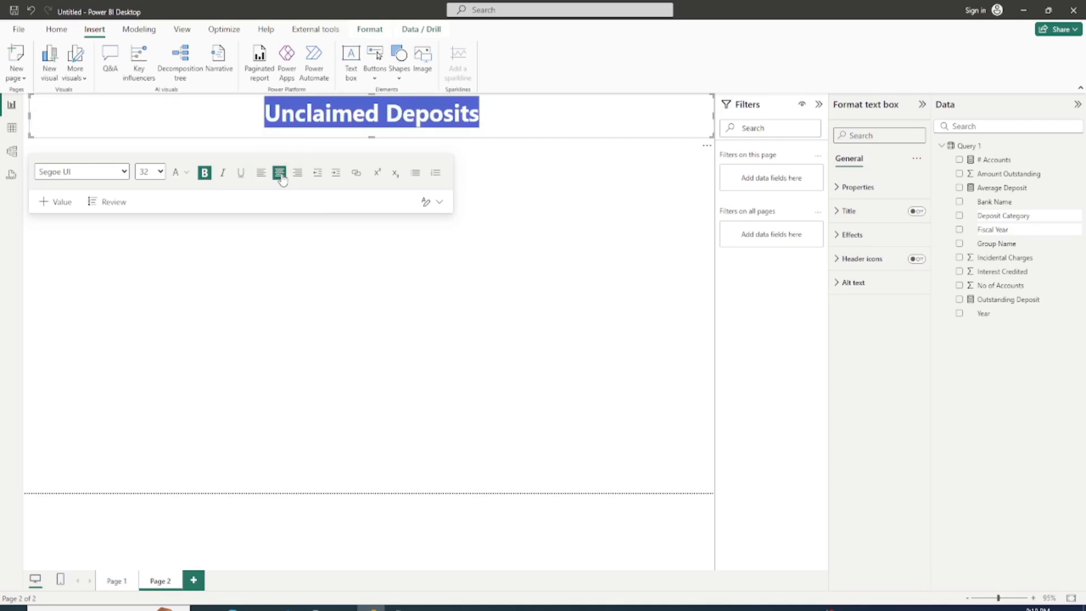
# Step: Fill the title text box background with the dark blue recent color #00496b
pyautogui.click(848, 235)
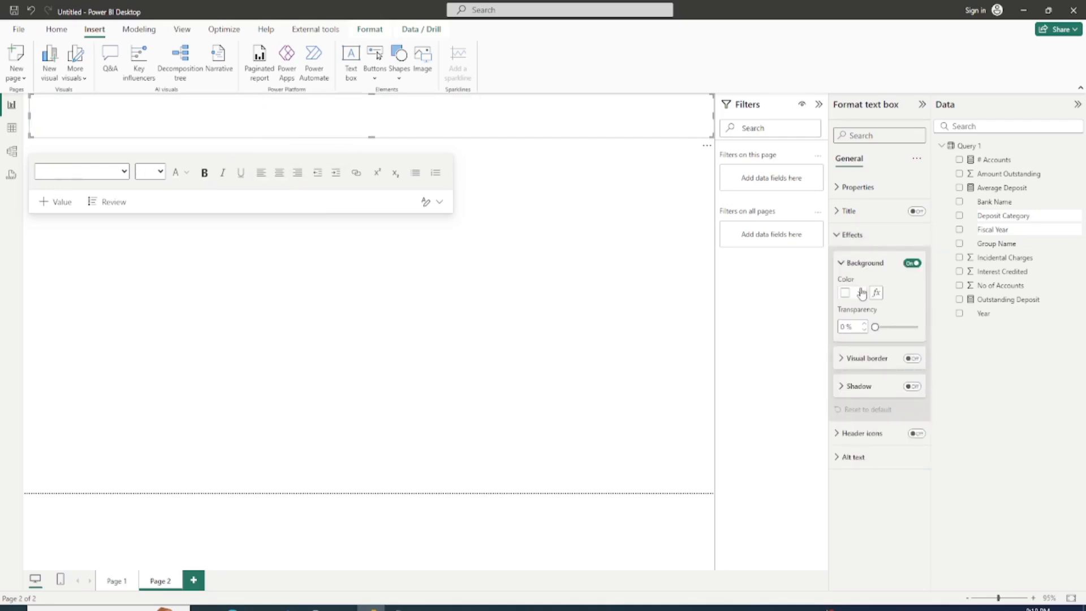
pyautogui.click(860, 293)
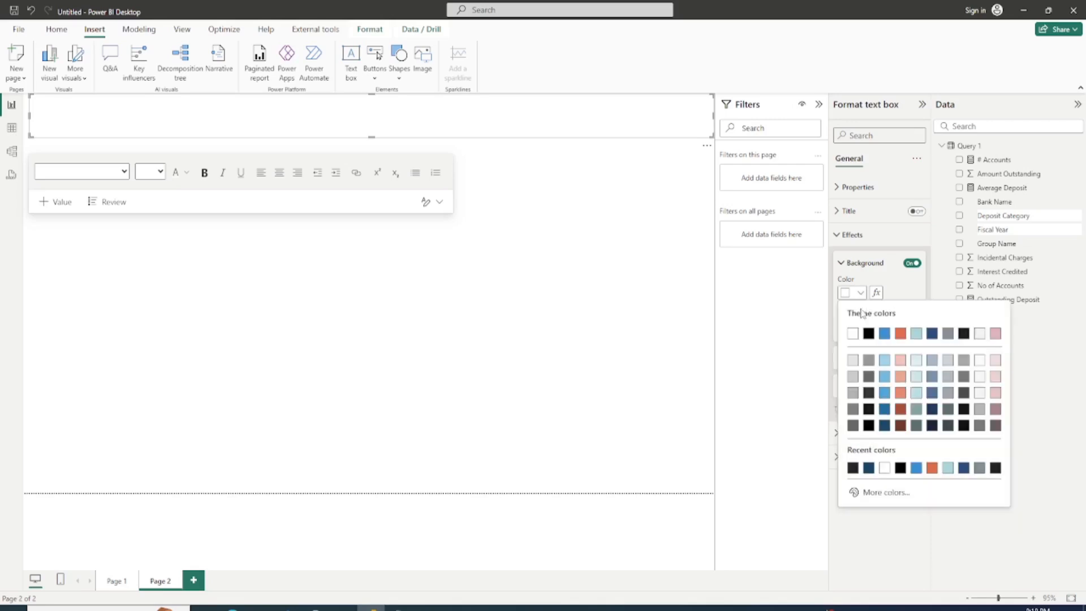
pyautogui.click(869, 467)
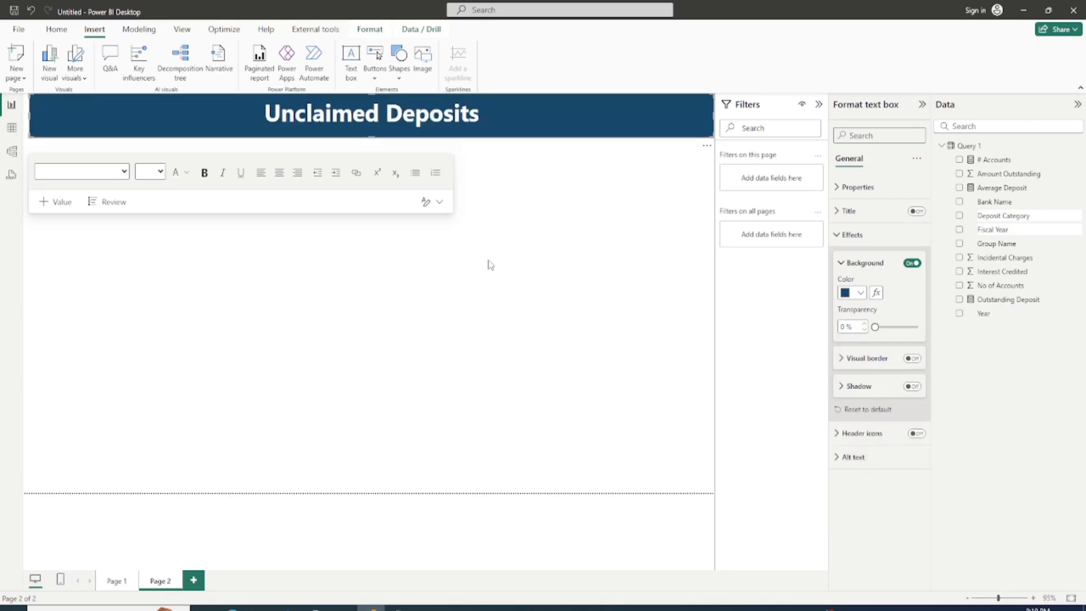
# Step: Narrow the title banner slightly on both sides to leave small margins at the page edges
pyautogui.moveTo(706, 122); pyautogui.dragTo(708, 125)
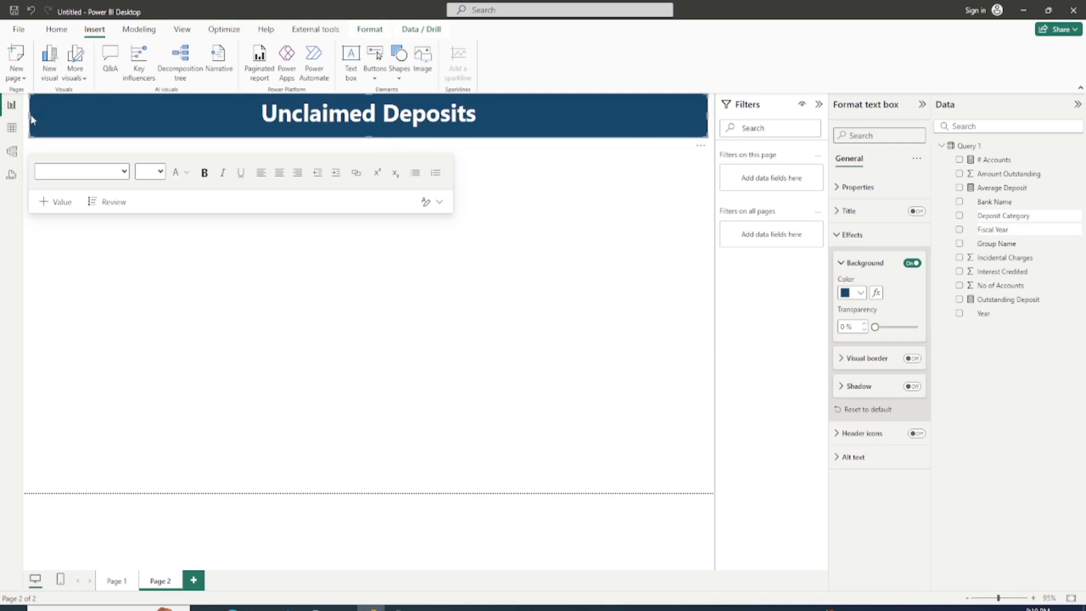
pyautogui.moveTo(32, 113); pyautogui.dragTo(33, 114)
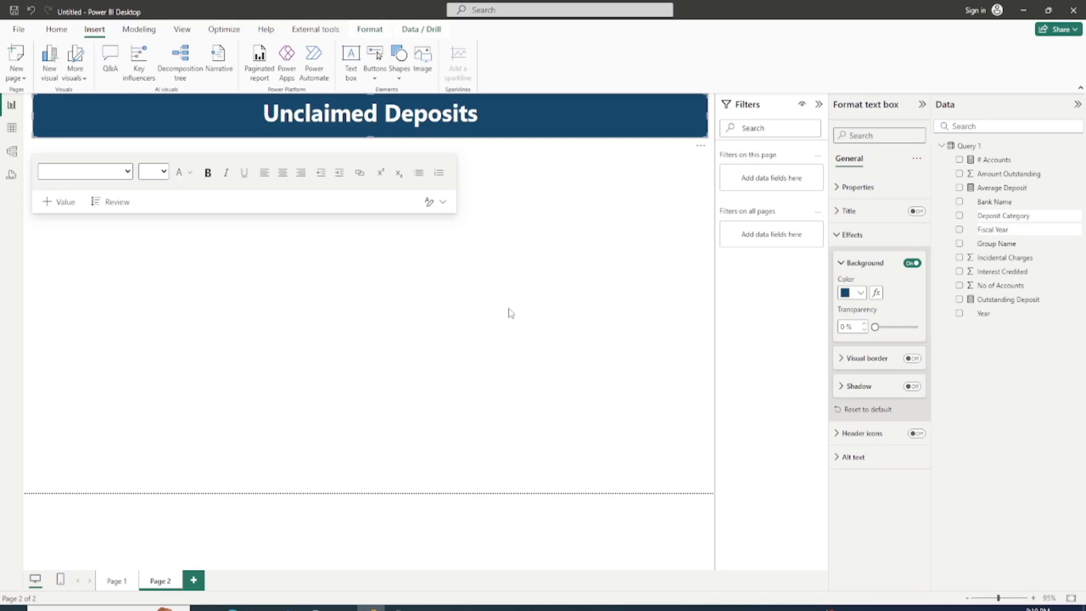
pyautogui.click(362, 298)
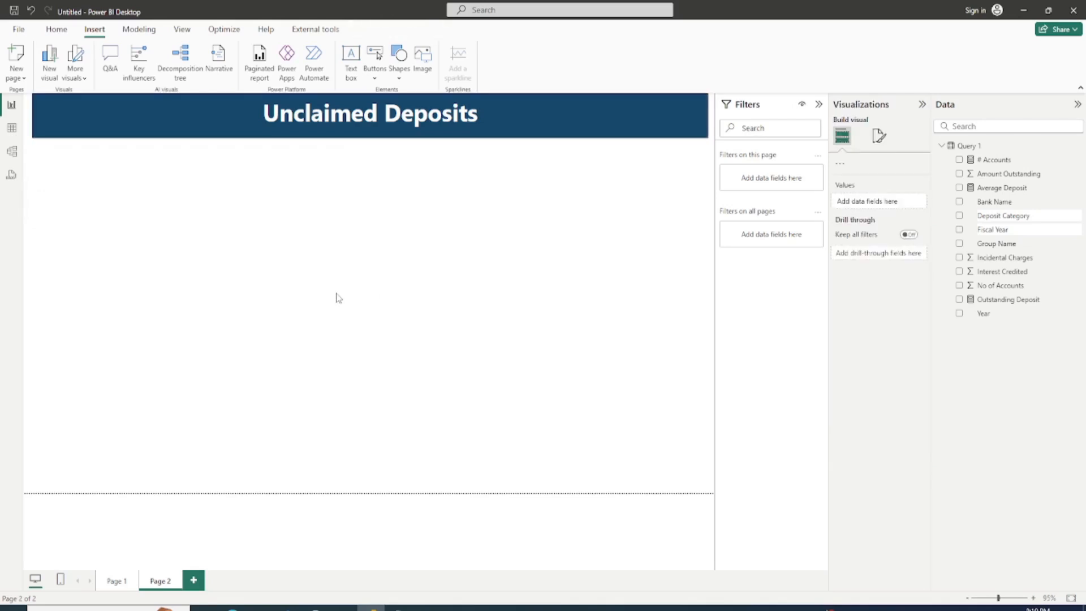
# Step: Set the page's canvas background to White, 10% darker with 0% transparency
pyautogui.click(879, 137)
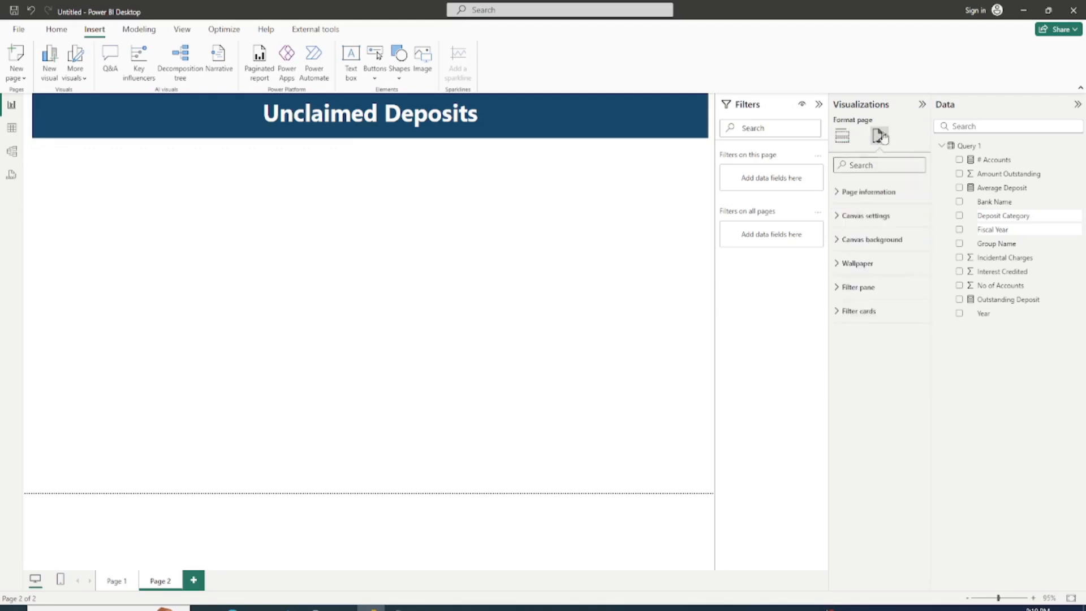
pyautogui.click(843, 243)
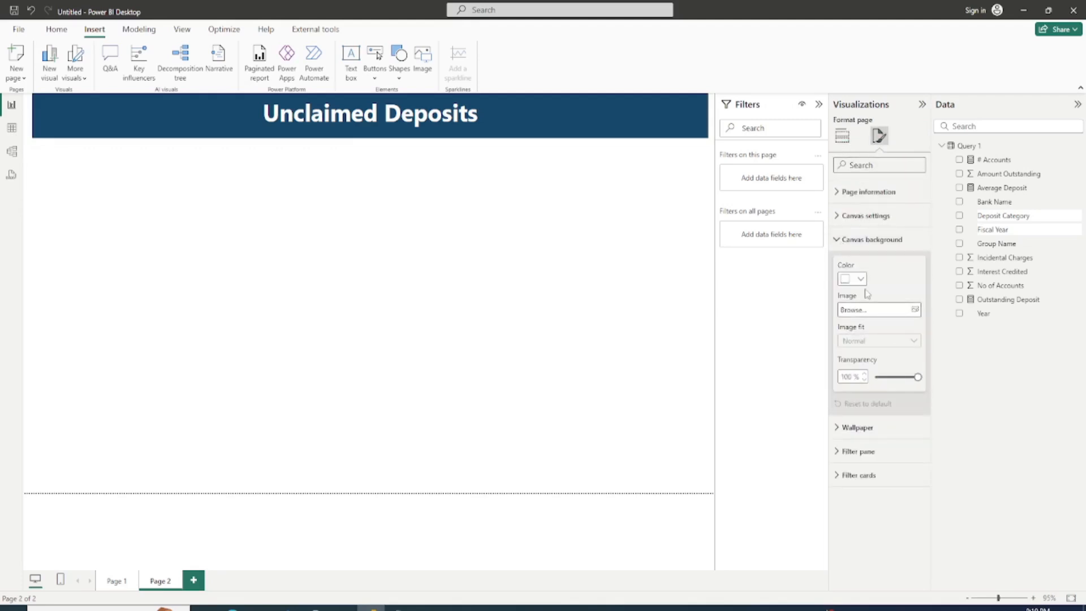
pyautogui.moveTo(913, 377); pyautogui.dragTo(905, 376)
pyautogui.click(875, 377)
pyautogui.click(861, 279)
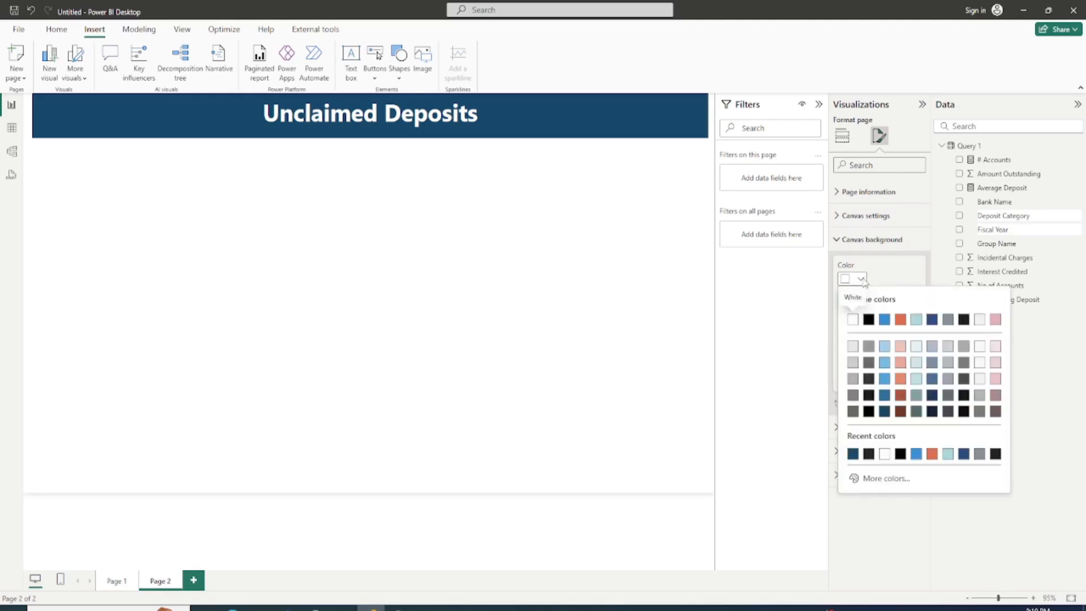
pyautogui.click(853, 346)
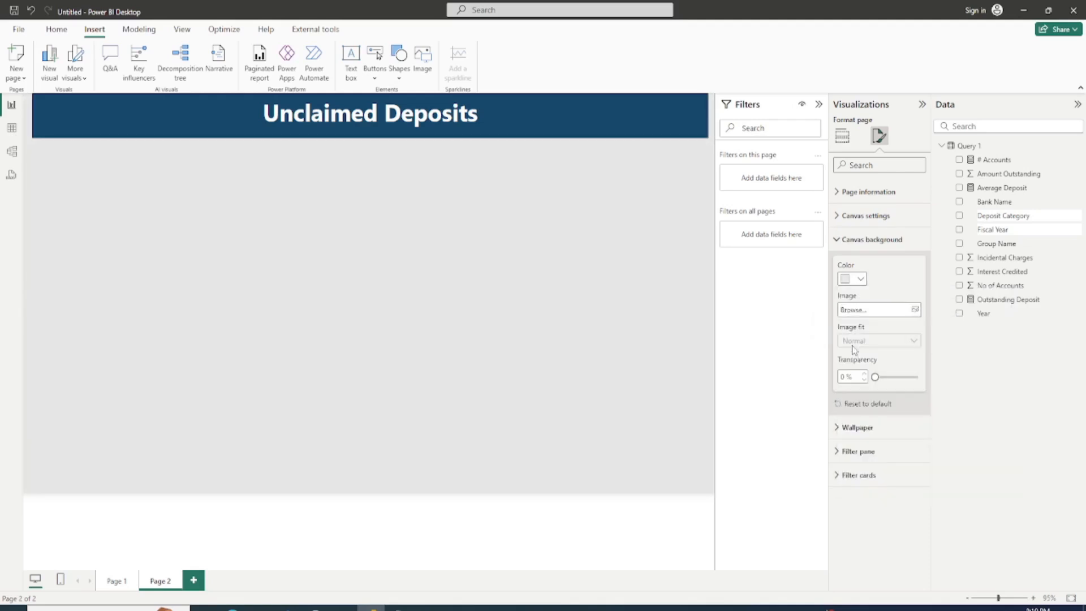
# Step: Add a card visual showing Outstanding Deposit, shrunk to a small box at the page's left edge just below the banner
pyautogui.click(378, 258)
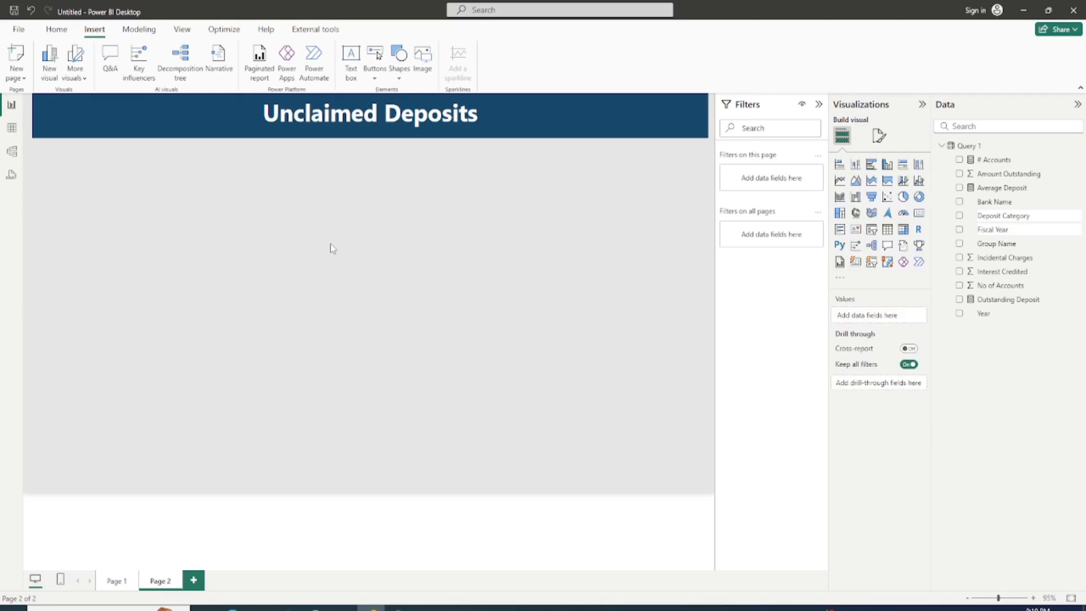
pyautogui.click(958, 300)
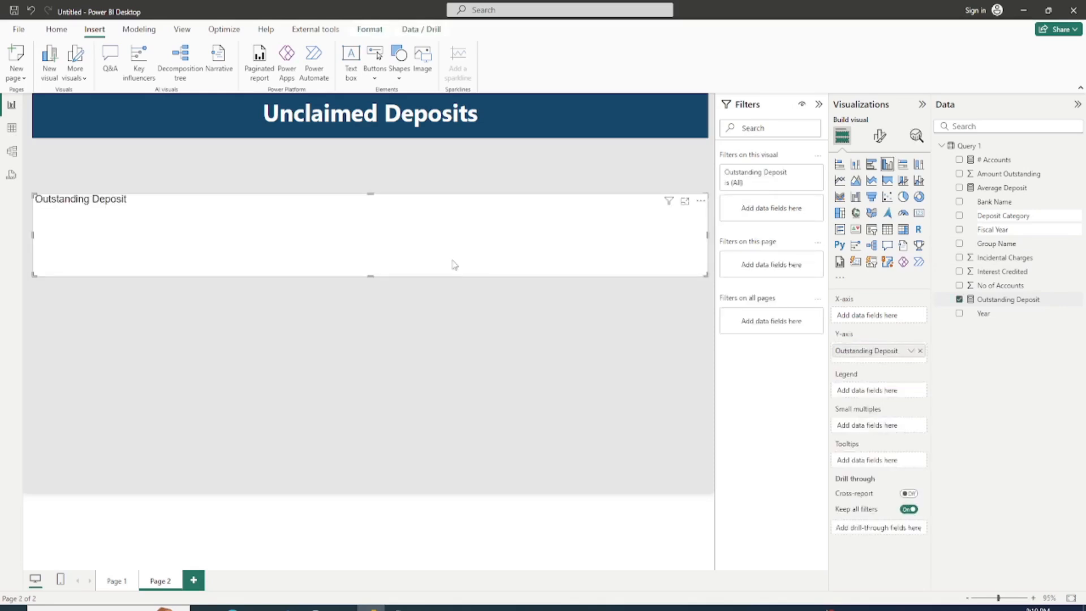
pyautogui.click(918, 213)
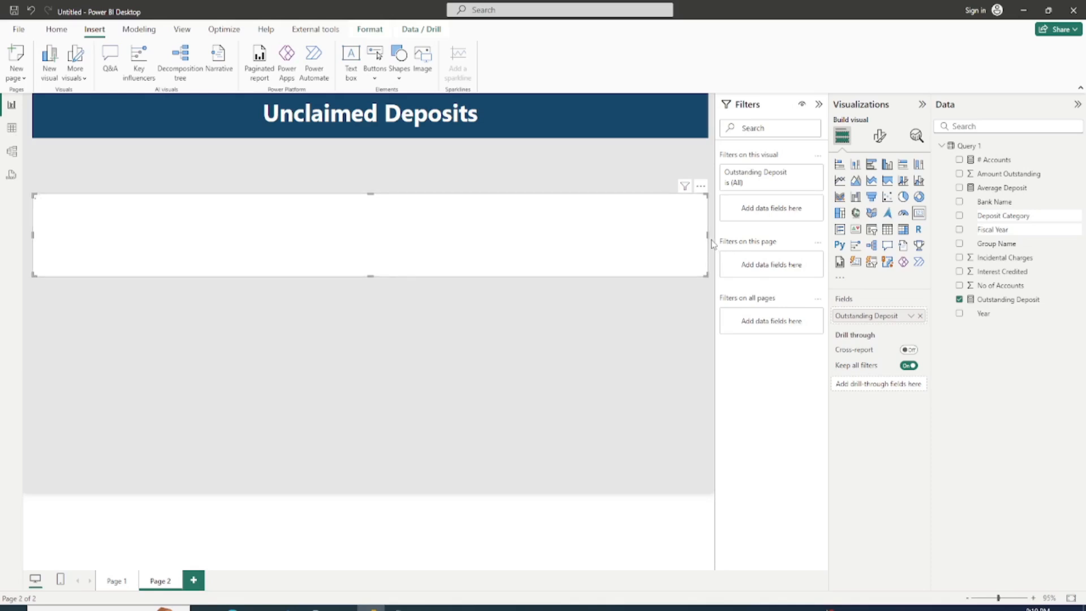
pyautogui.moveTo(707, 236); pyautogui.dragTo(80, 203)
pyautogui.click(219, 310)
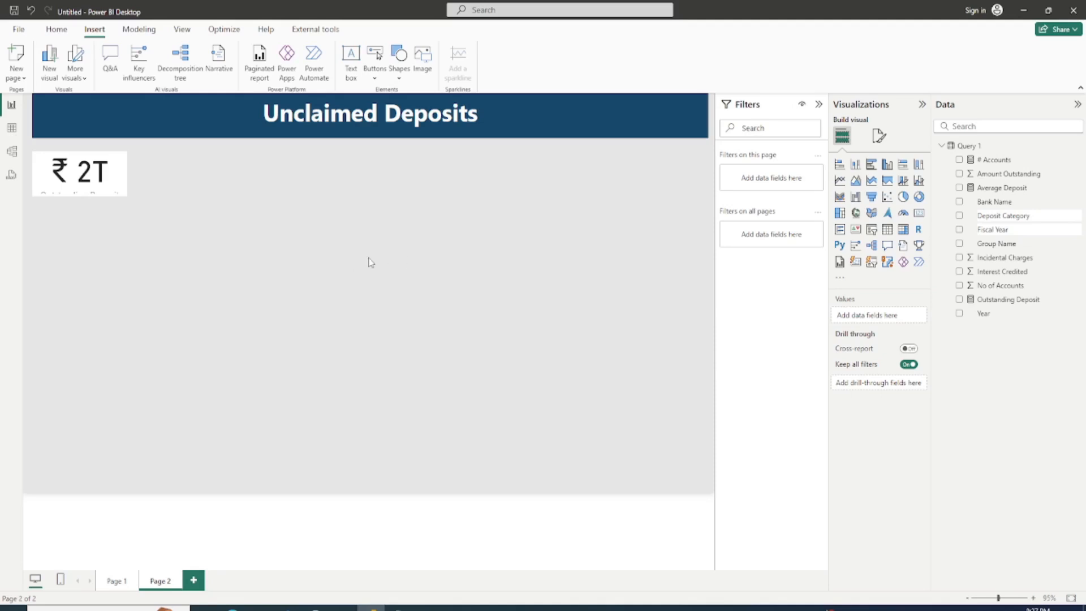
# Step: Add a Fiscal Year slicer, filter it to 2021-22, and place it over the right end of the title banner
pyautogui.click(871, 228)
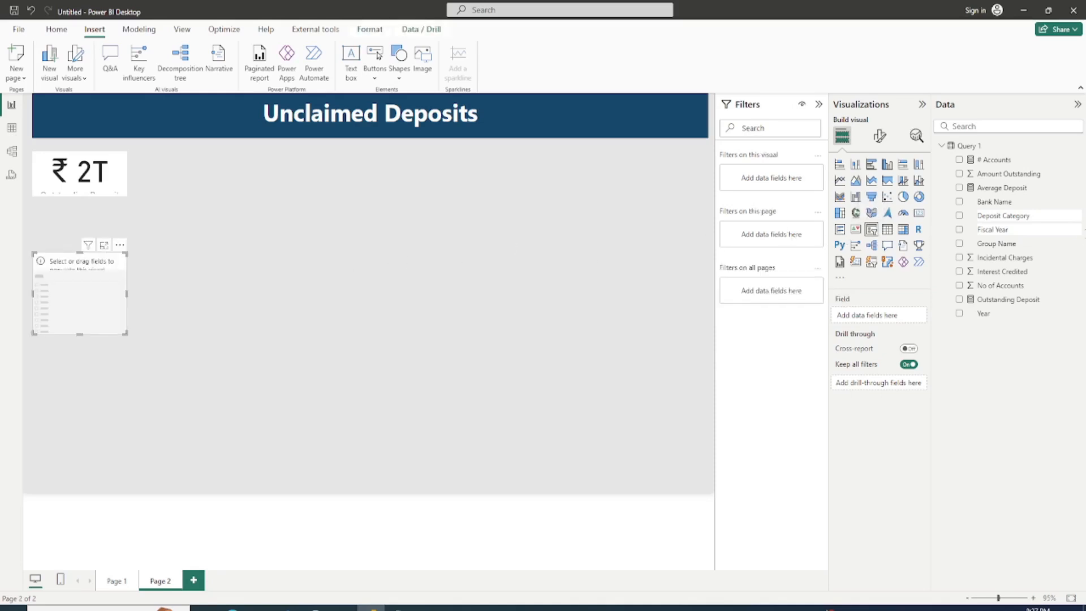
pyautogui.click(961, 229)
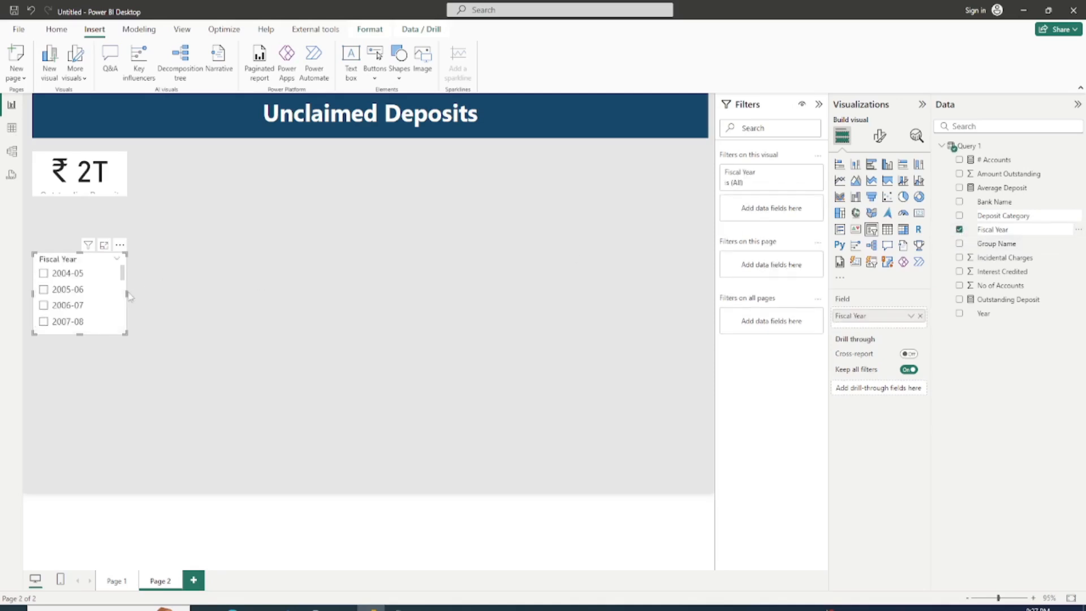
pyautogui.moveTo(105, 293); pyautogui.dragTo(444, 249)
pyautogui.scroll(-5, 429, 277)
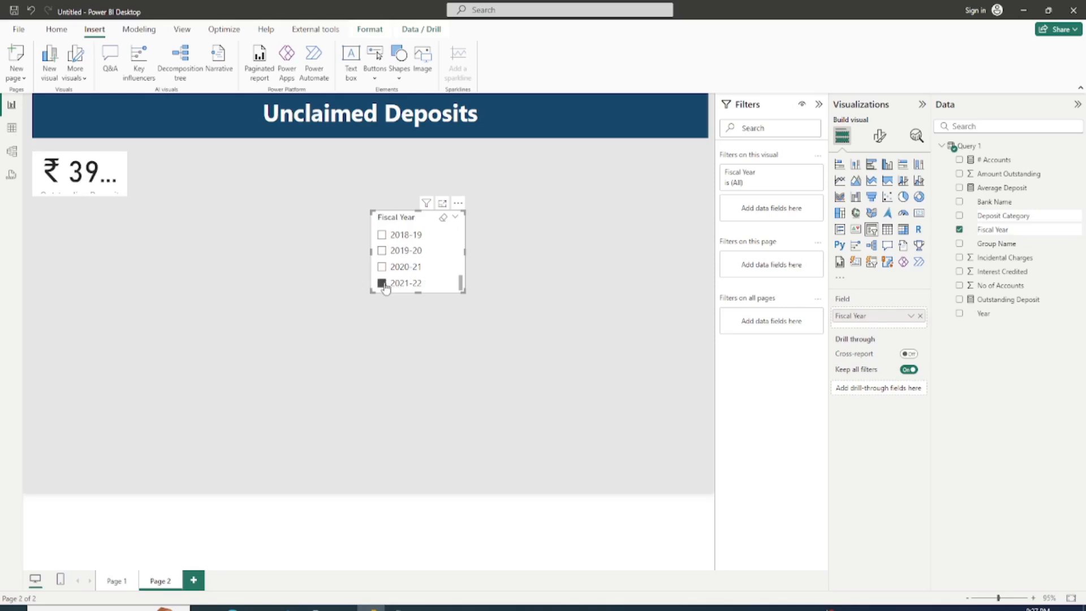
pyautogui.moveTo(443, 266); pyautogui.dragTo(647, 153)
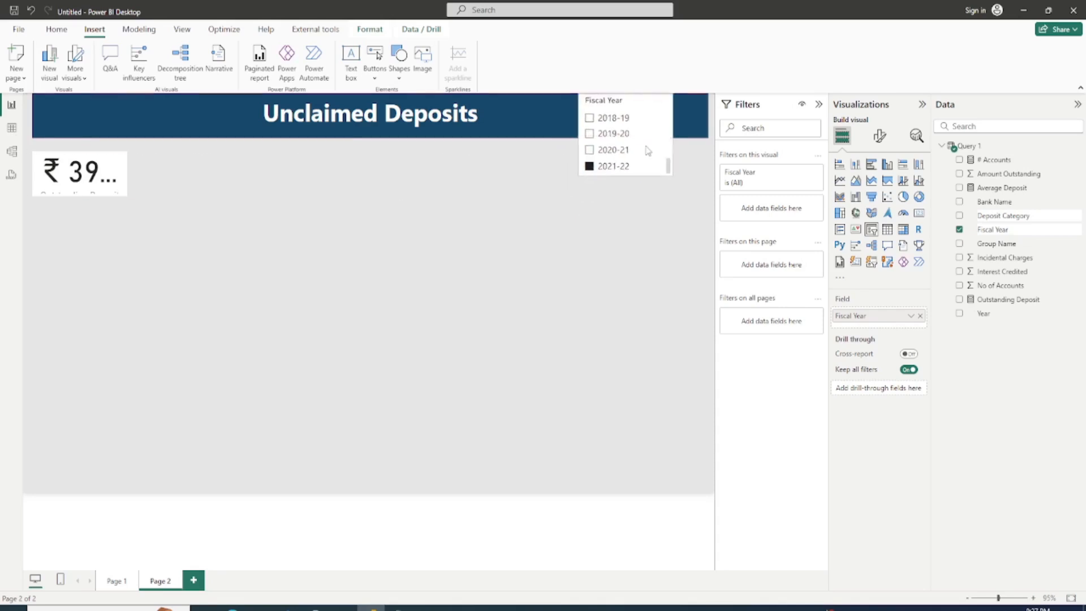
# Step: Duplicate the Outstanding Deposit card twice and stack the two copies directly below the original
pyautogui.click(92, 184)
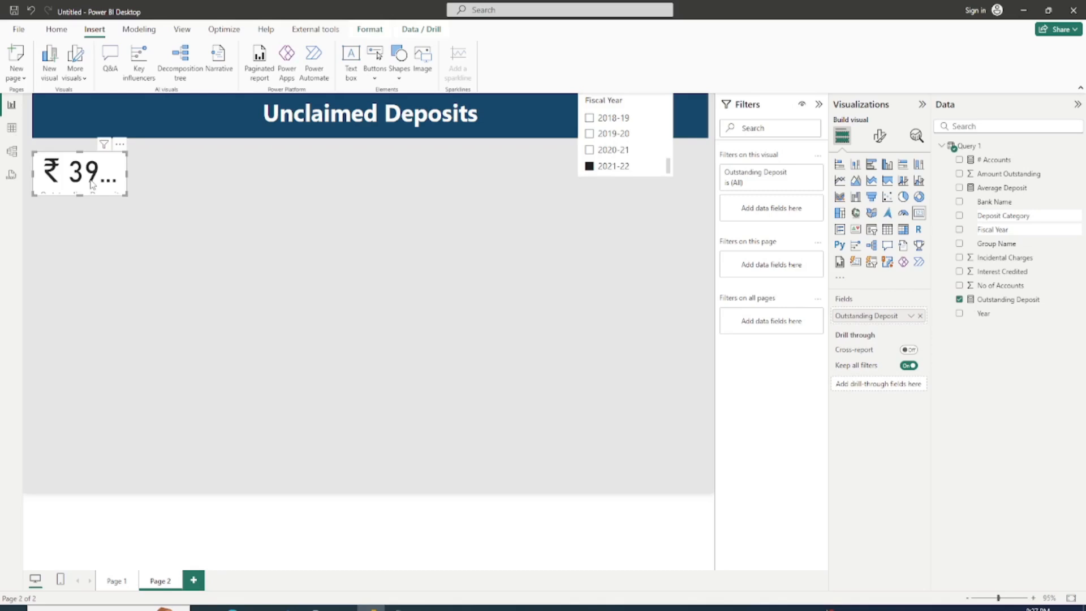
pyautogui.hotkey('ctrl', 'v')
pyautogui.moveTo(92, 184); pyautogui.dragTo(88, 227)
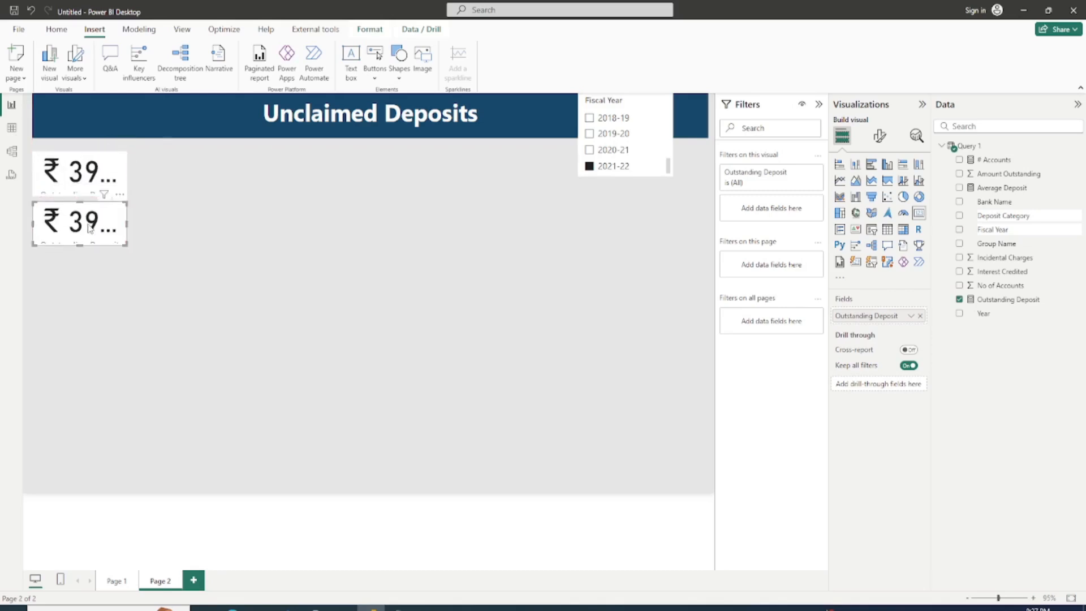
pyautogui.hotkey('ctrl', 'v')
pyautogui.moveTo(89, 227); pyautogui.dragTo(83, 271)
# Step: Replace the middle card's field with the # Accounts measure
pyautogui.click(89, 224)
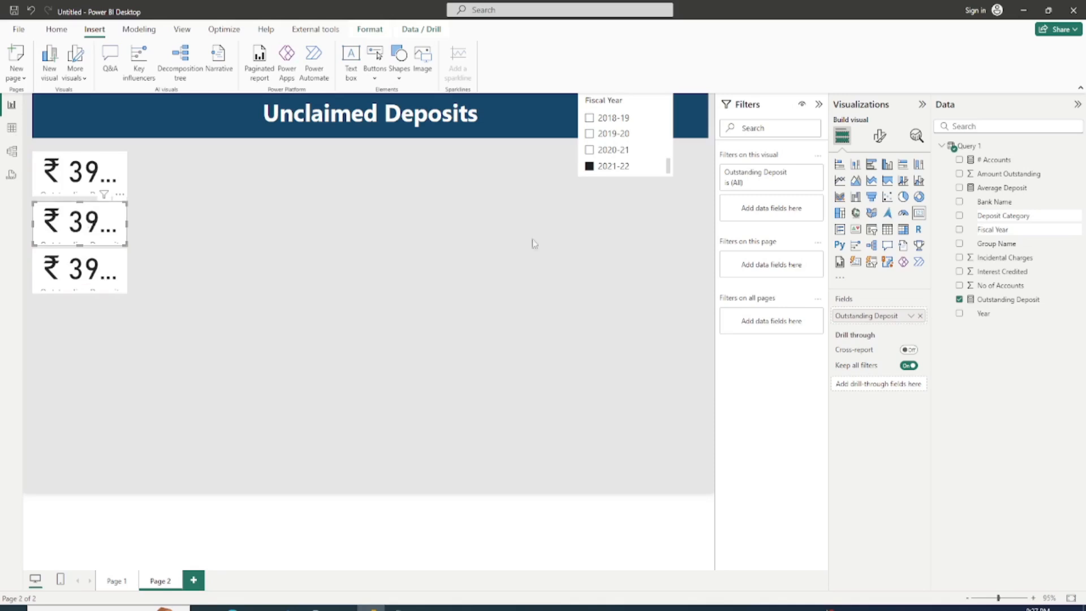
pyautogui.click(919, 316)
pyautogui.click(959, 159)
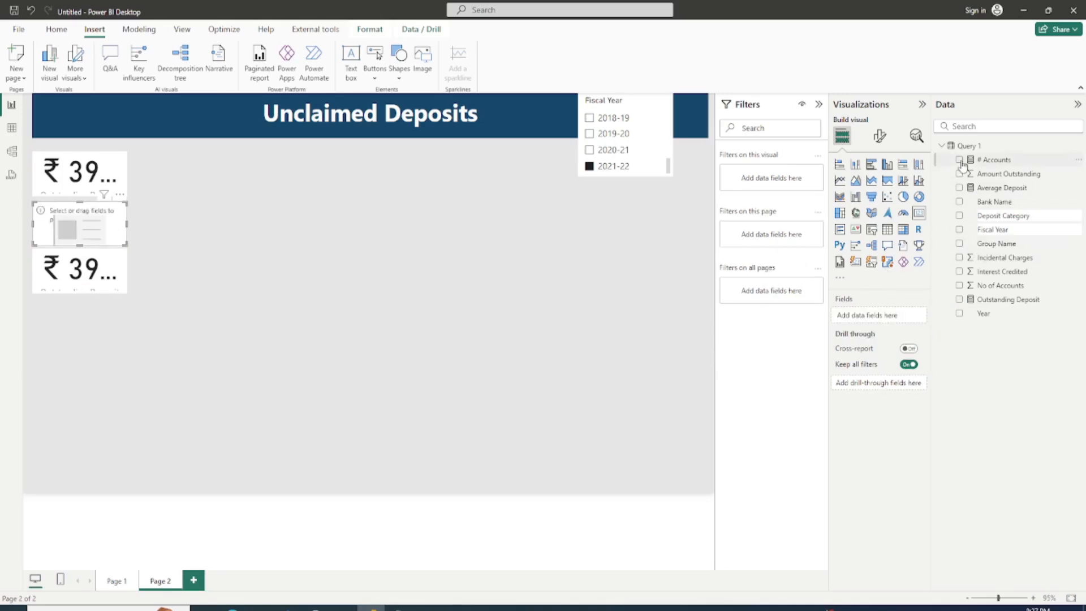
# Step: Replace the lowest card's field with Average Deposit, and space the three cards evenly
pyautogui.click(97, 276)
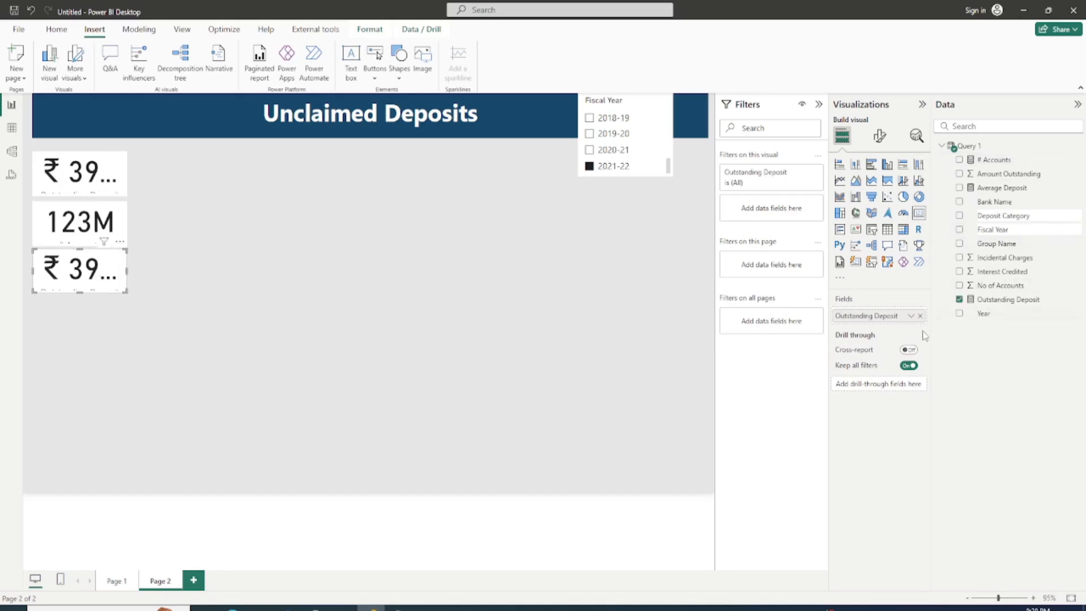
pyautogui.click(920, 317)
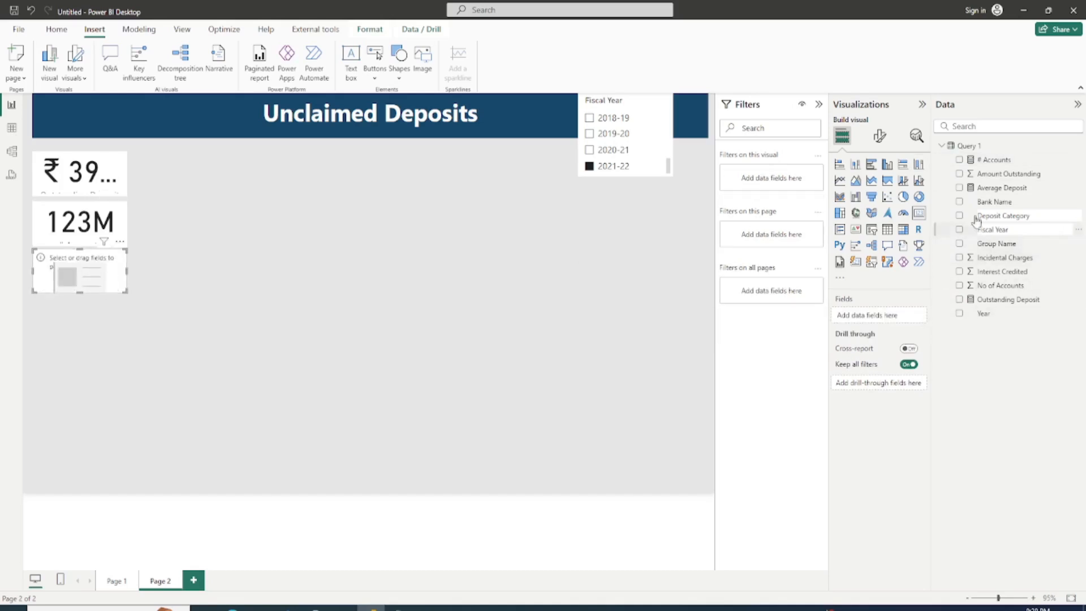
pyautogui.click(959, 187)
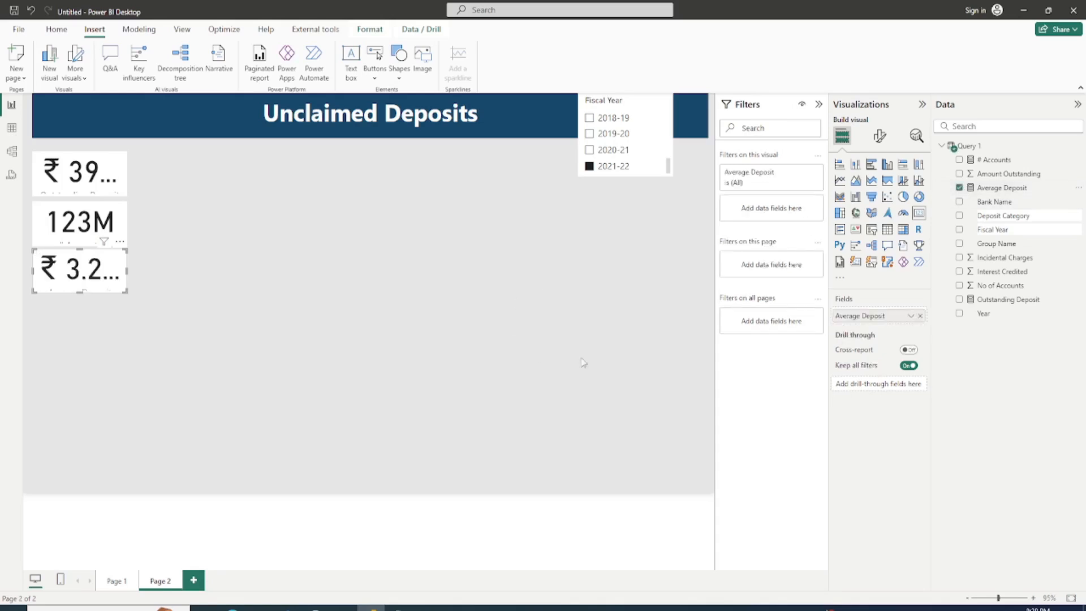
pyautogui.moveTo(90, 278); pyautogui.dragTo(89, 284)
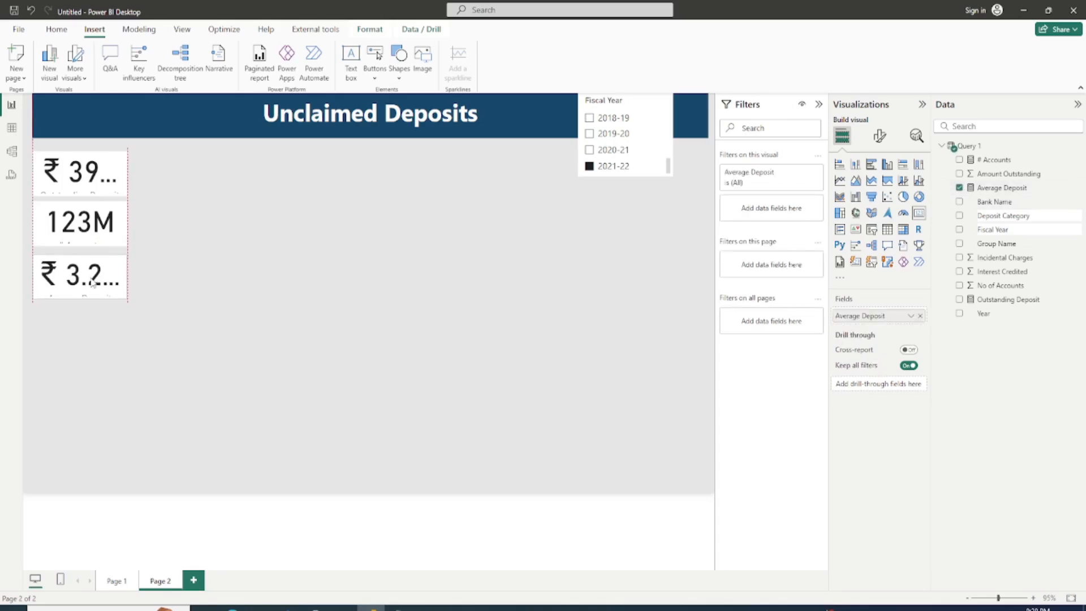
pyautogui.moveTo(81, 229); pyautogui.dragTo(81, 233)
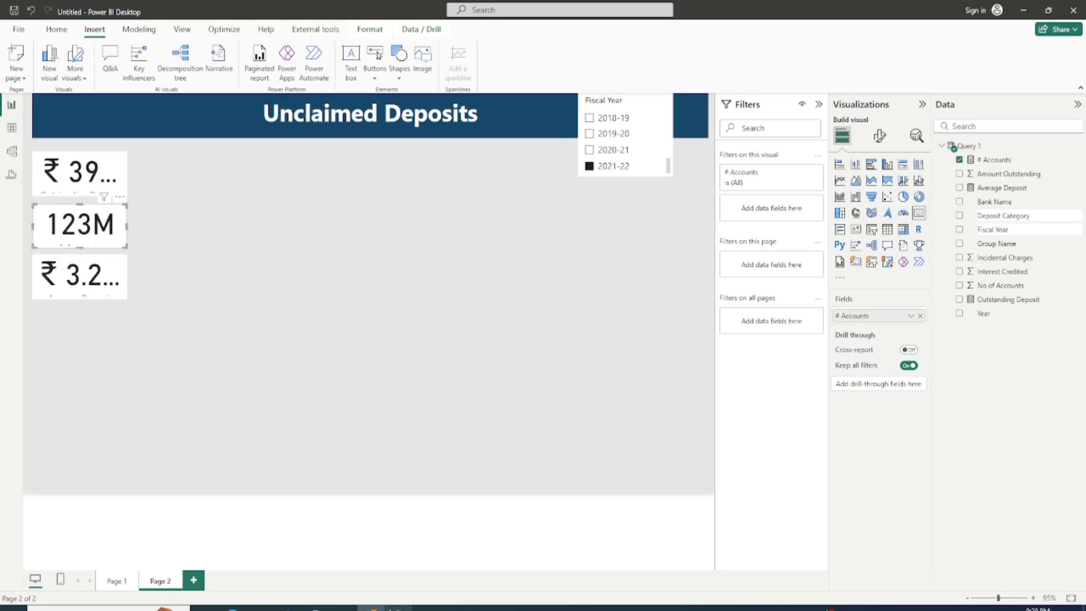
# Step: Check the visuals list in Notepad, then add an enlarged donut chart of Outstanding Deposit by Deposit Category beside the cards
pyautogui.click(399, 607)
pyautogui.click(368, 278)
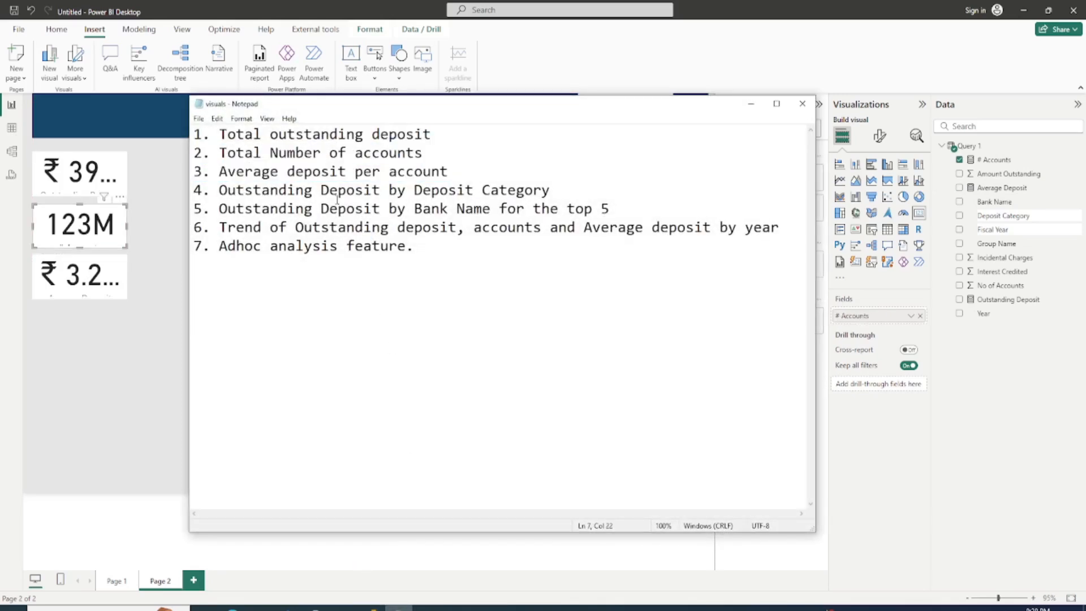
pyautogui.click(750, 103)
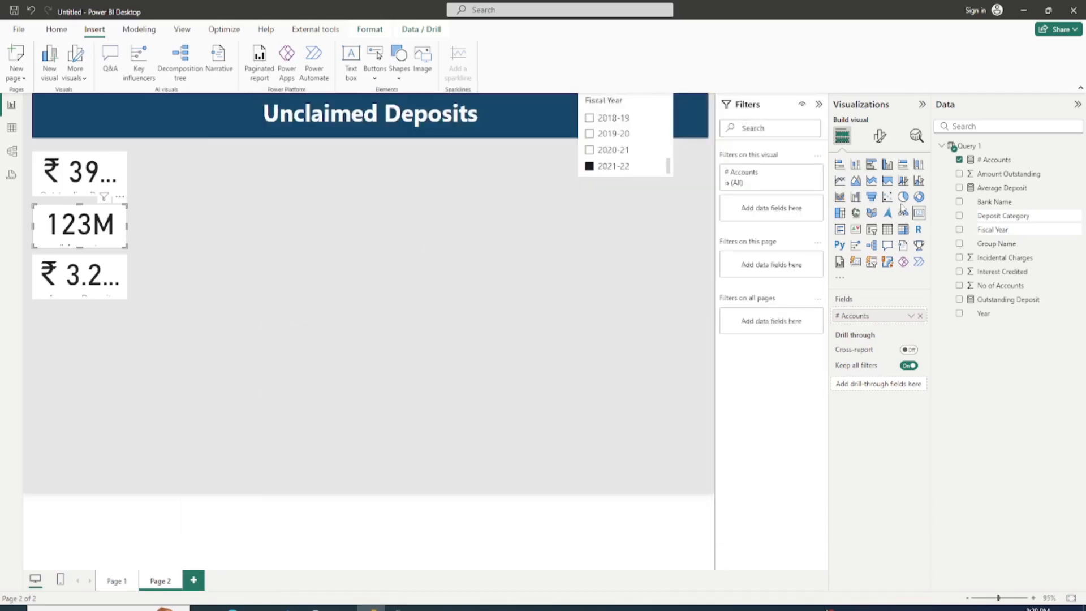
pyautogui.click(919, 200)
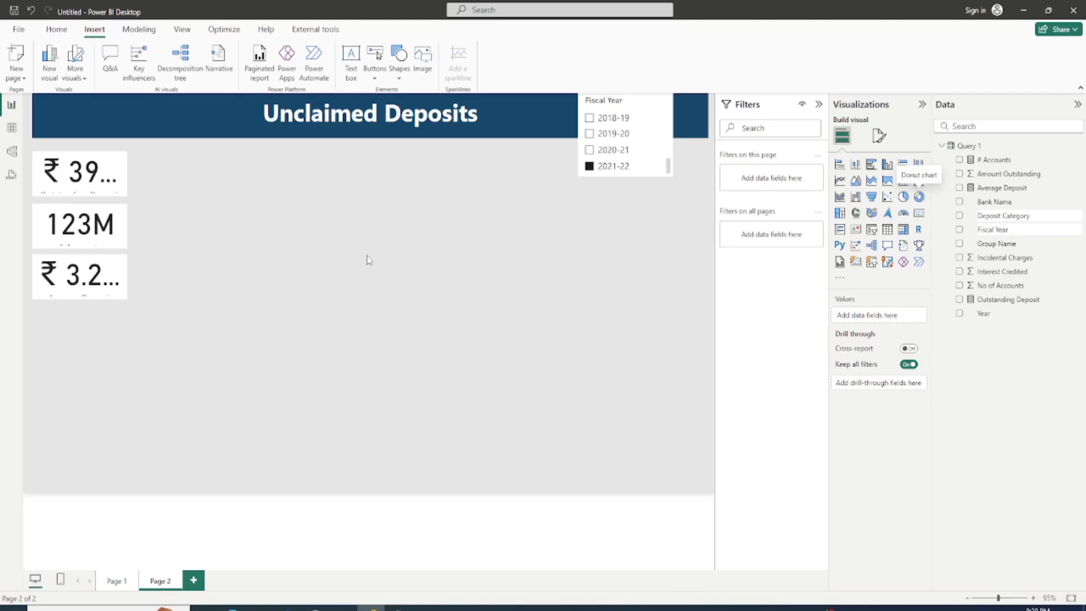
pyautogui.moveTo(98, 399); pyautogui.dragTo(281, 210)
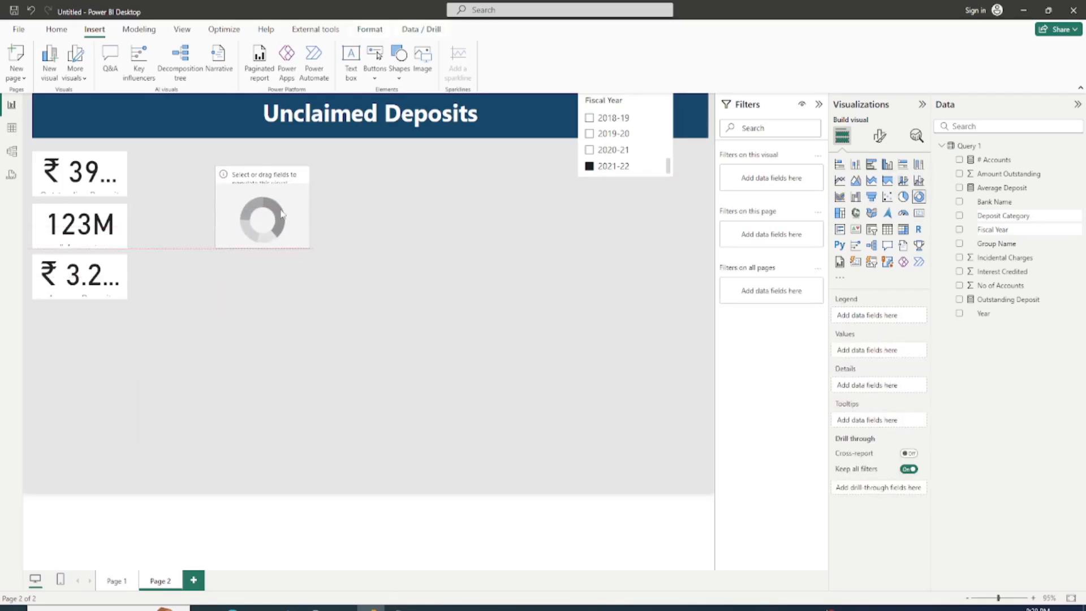
pyautogui.click(959, 216)
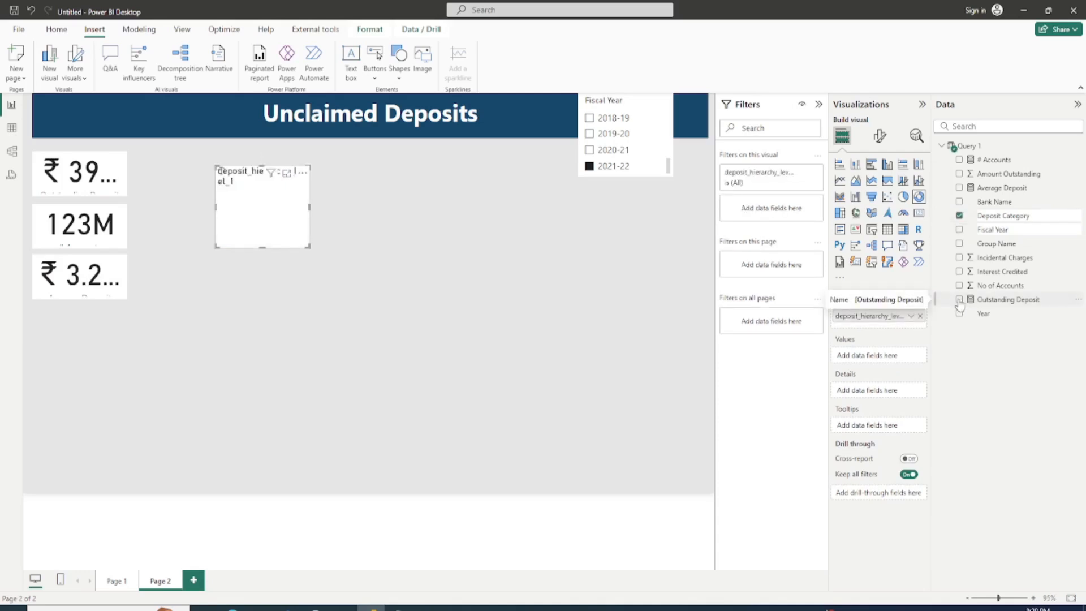
pyautogui.click(959, 299)
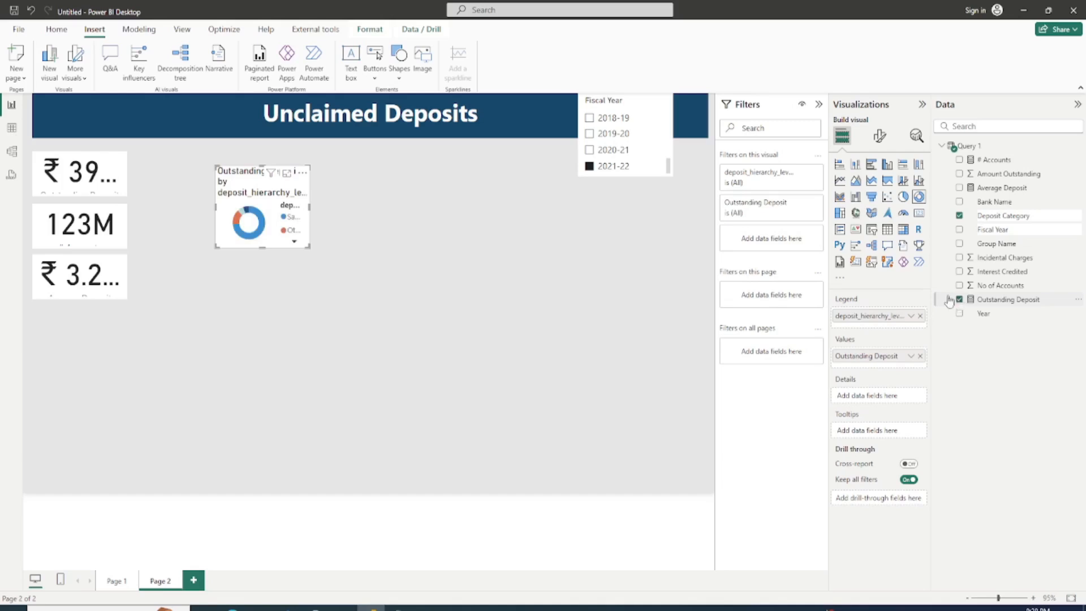
pyautogui.moveTo(309, 247); pyautogui.dragTo(451, 344)
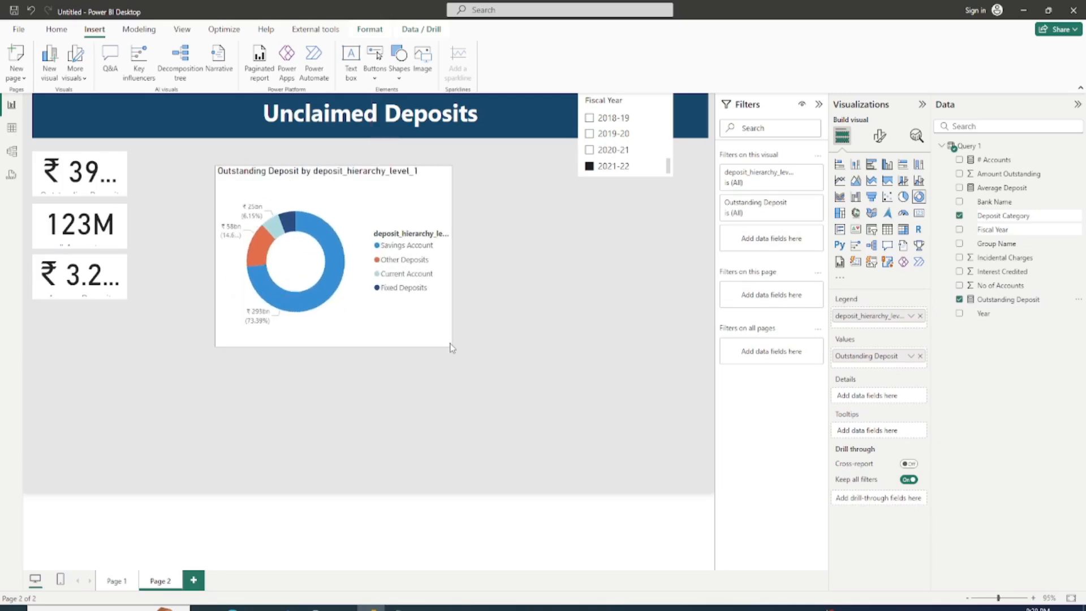
# Step: Position the donut chart's legend at Bottom center, set its text size to 9, and turn off the legend title
pyautogui.click(881, 137)
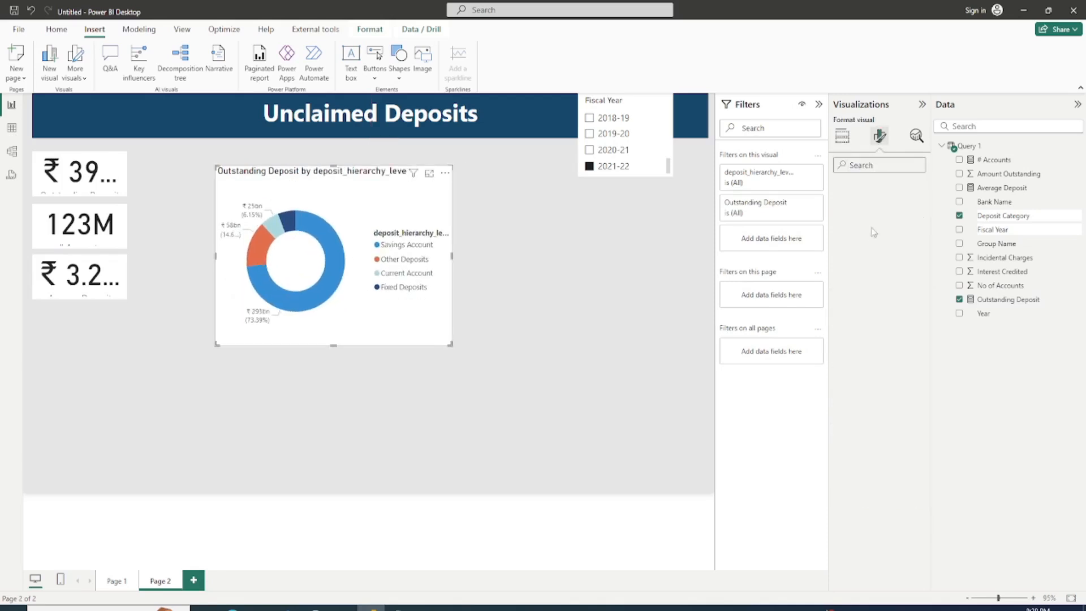
pyautogui.click(848, 219)
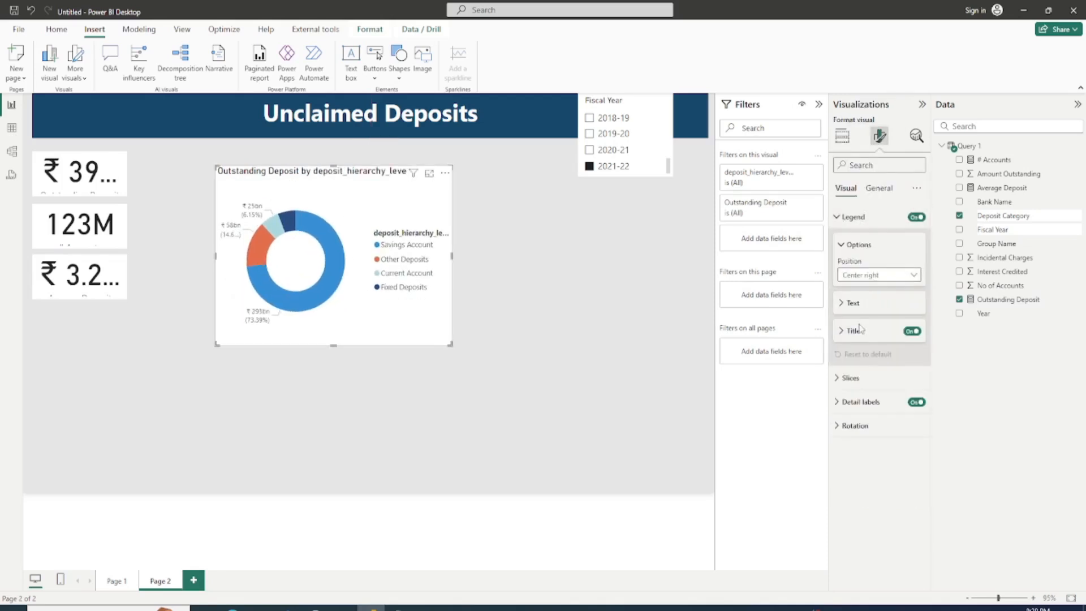
pyautogui.click(872, 282)
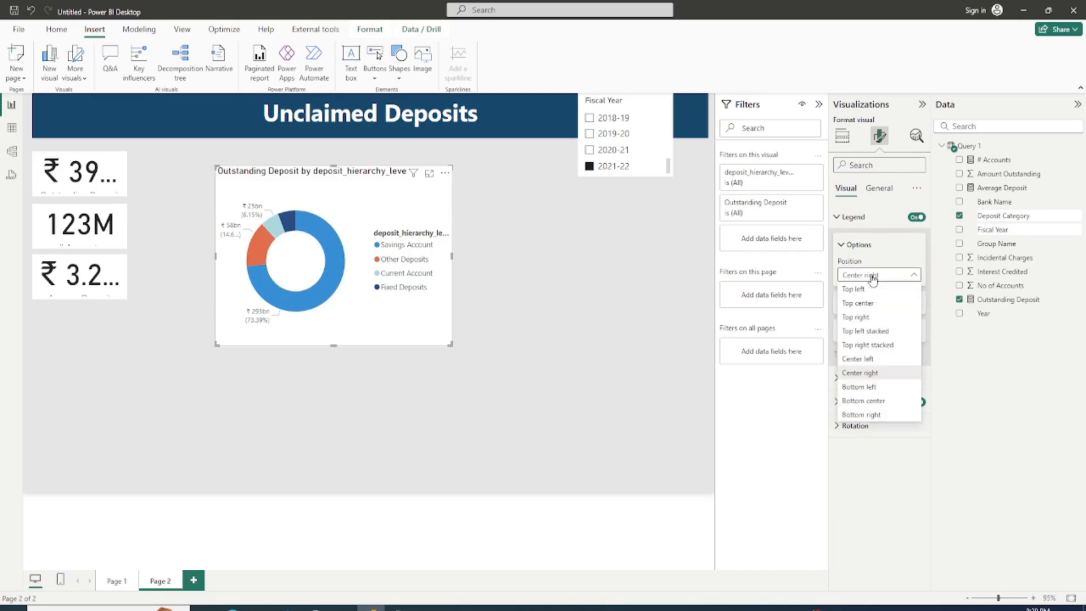
pyautogui.click(836, 310)
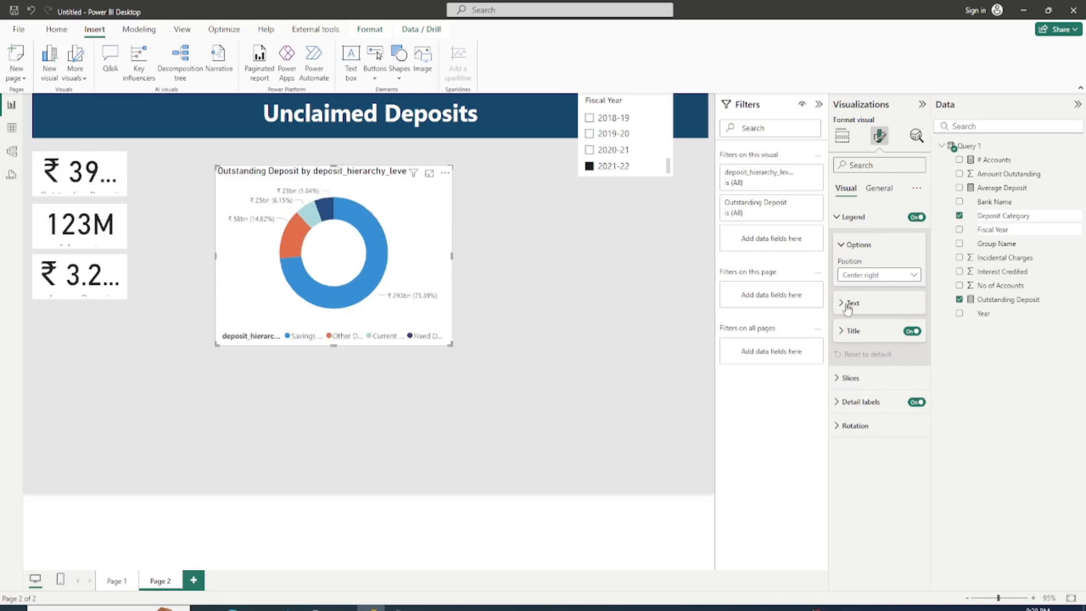
pyautogui.click(848, 305)
pyautogui.click(898, 334)
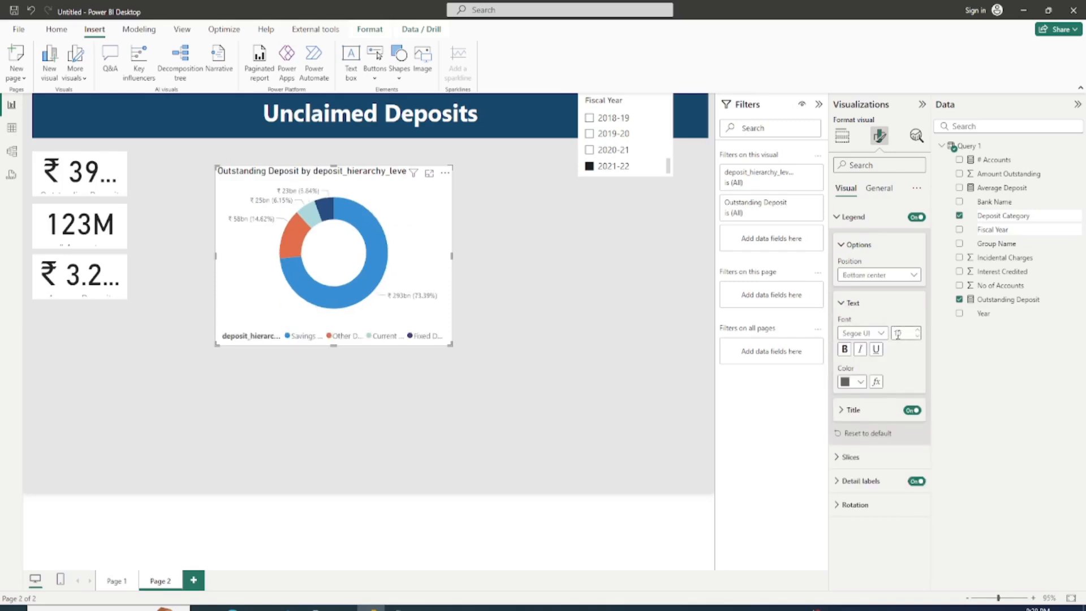
pyautogui.click(910, 411)
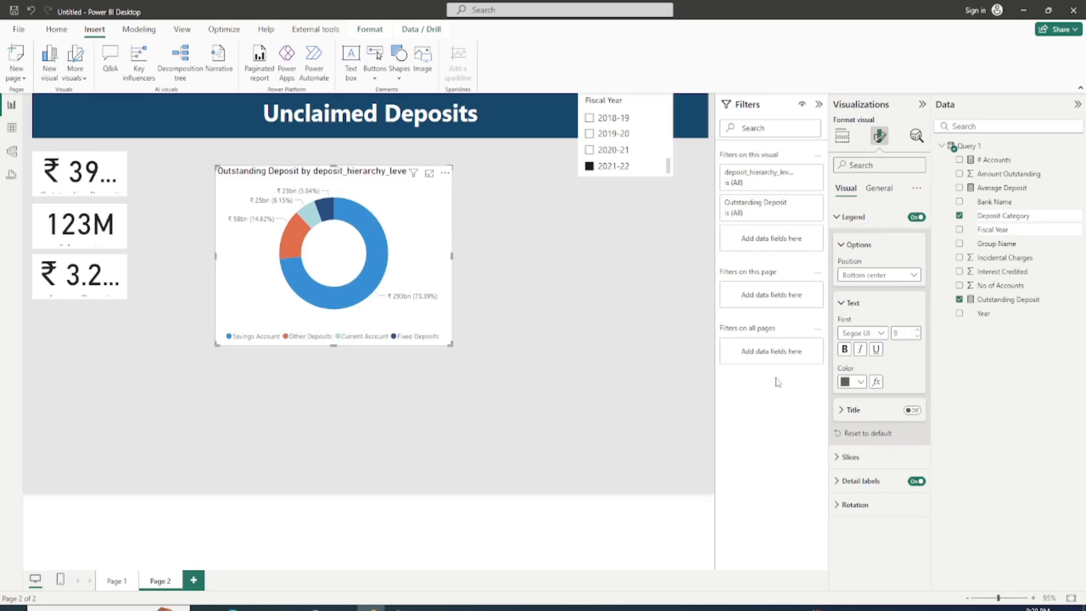
# Step: Set the donut chart's detail label contents to Percent of total
pyautogui.click(878, 470)
pyautogui.scroll(-2, 873, 478)
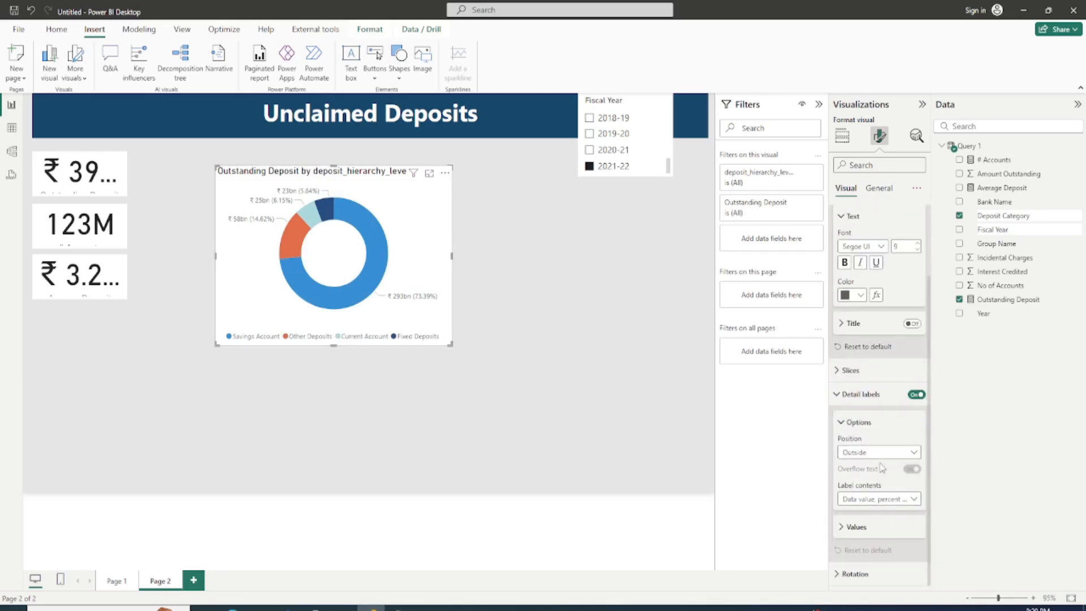
pyautogui.click(864, 500)
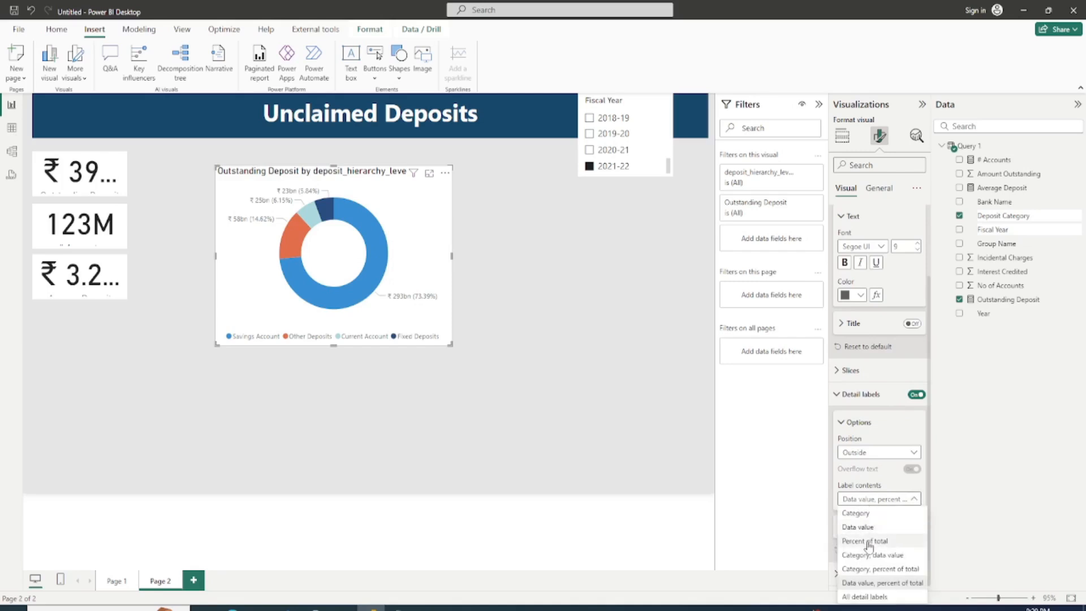
pyautogui.click(882, 501)
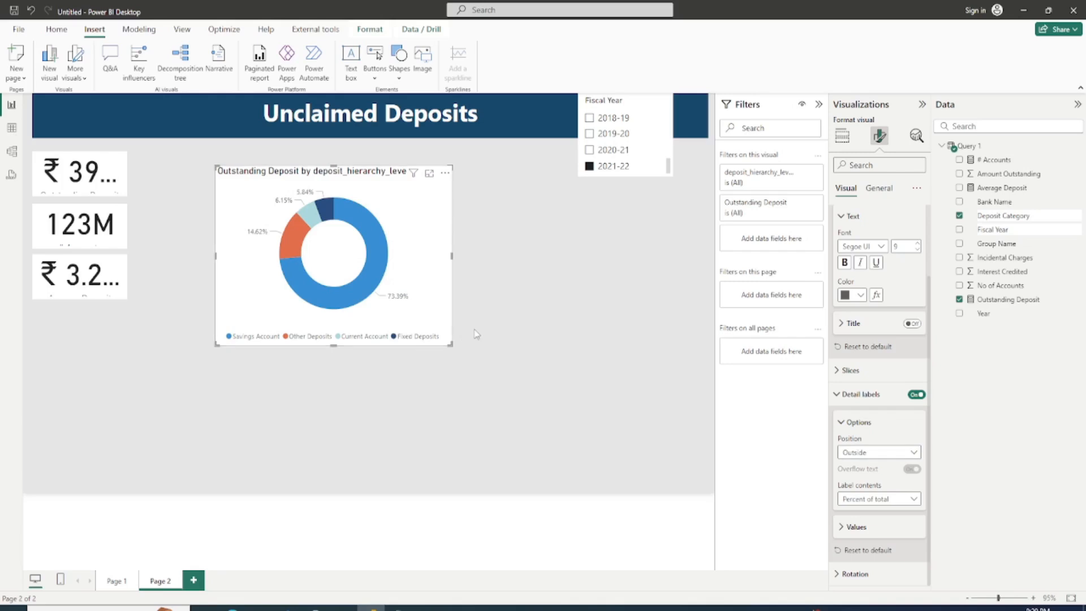
# Step: Move the donut chart next to the cards and resize it to match the height of the card stack
pyautogui.moveTo(449, 341); pyautogui.dragTo(430, 286)
pyautogui.moveTo(384, 215); pyautogui.dragTo(321, 205)
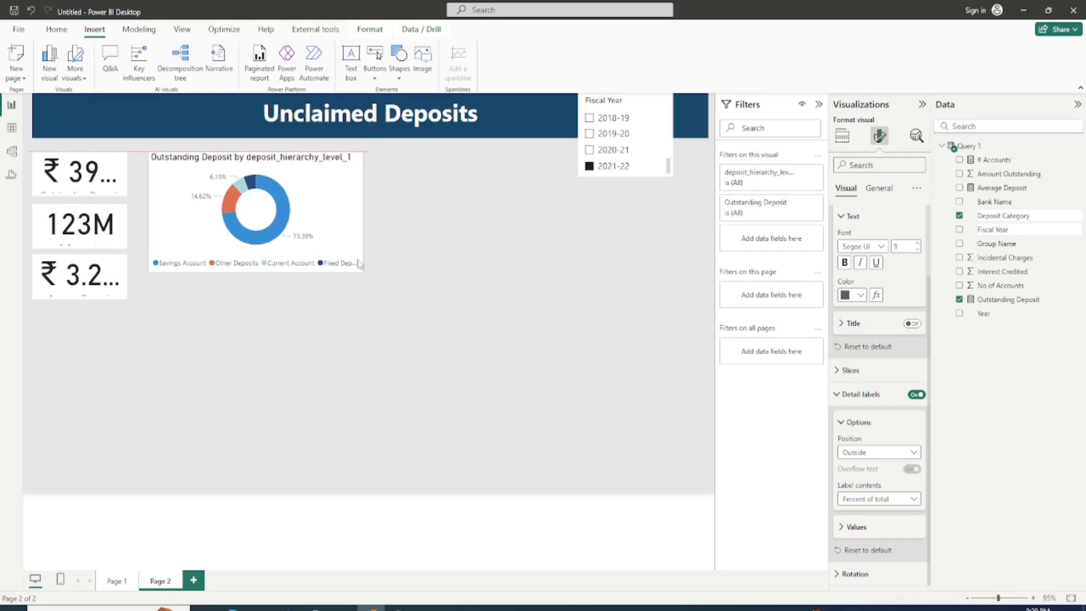
pyautogui.moveTo(366, 272); pyautogui.dragTo(377, 304)
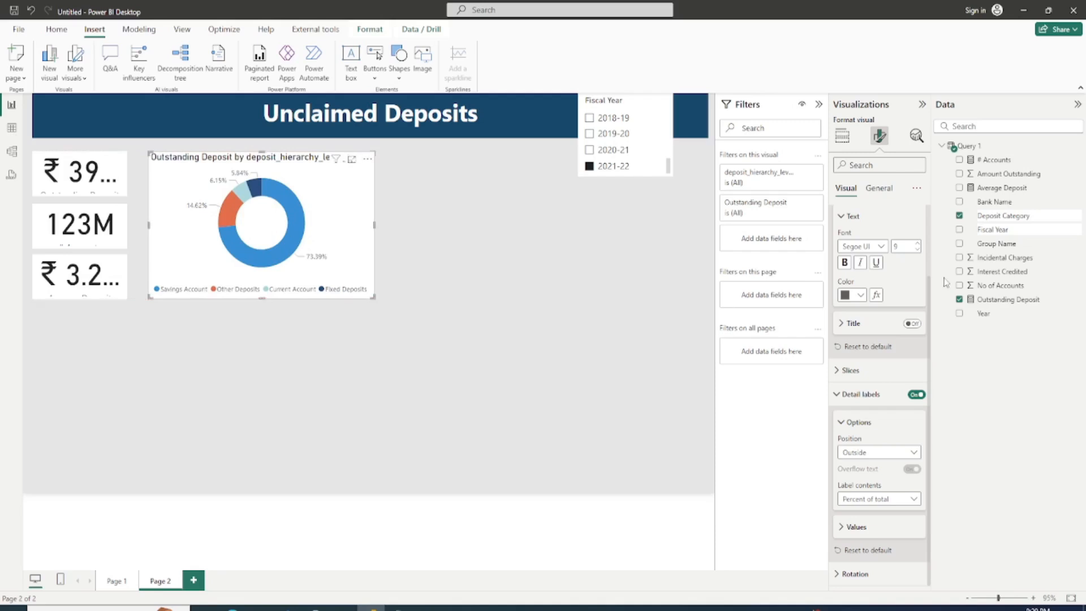
# Step: Change the donut chart's title to "Outstanding Deposit by Deposit Category"
pyautogui.click(878, 188)
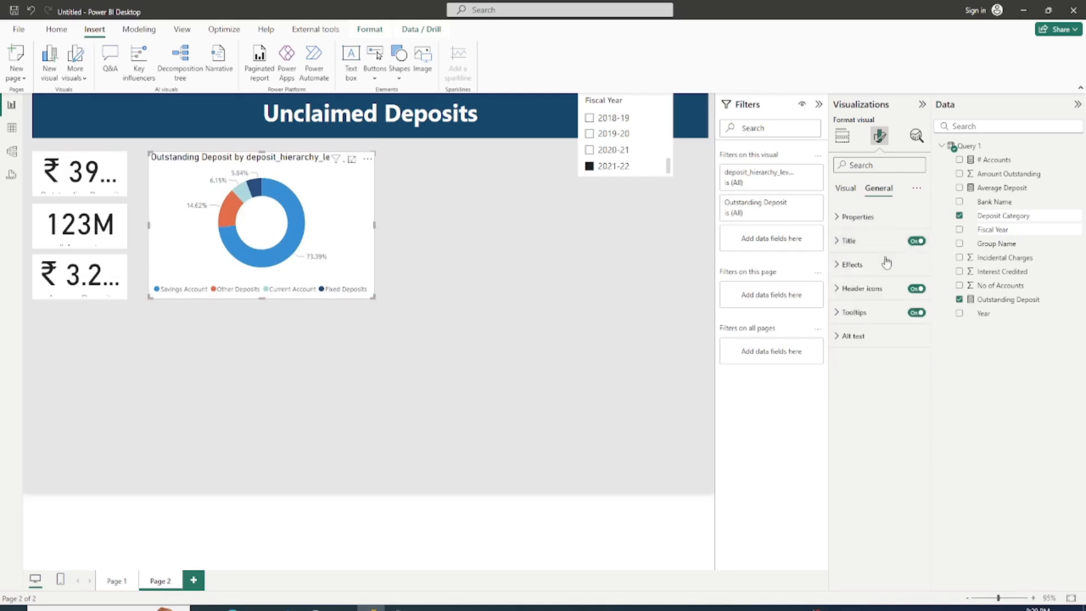
pyautogui.click(848, 241)
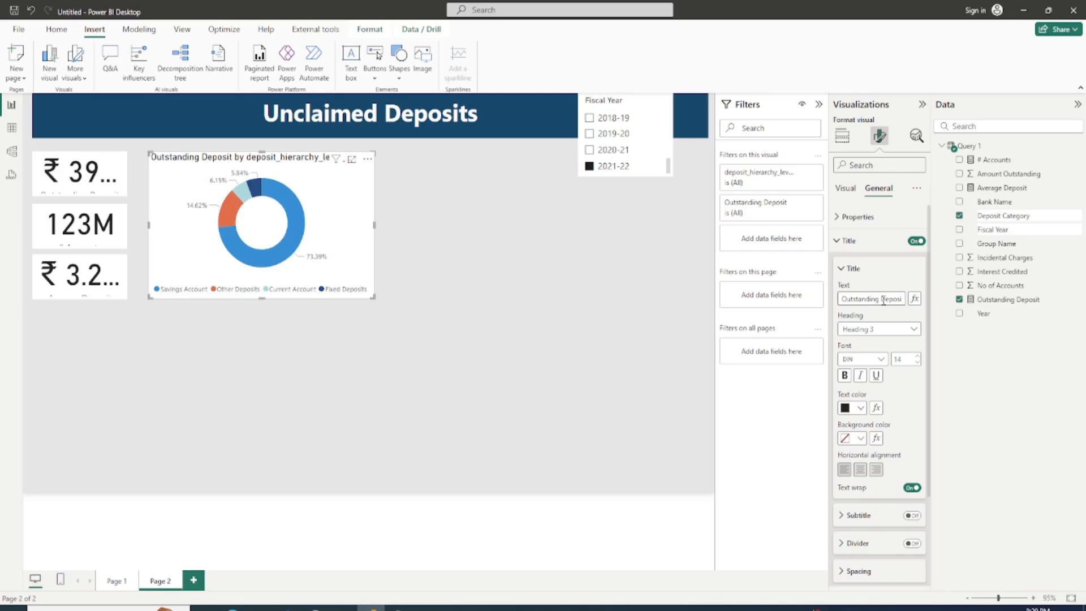
pyautogui.click(883, 299)
pyautogui.press('BackSpace')
pyautogui.press('BackSpace')
pyautogui.press('BackSpace')
pyautogui.press('BackSpace')
pyautogui.press('BackSpace')
pyautogui.press('BackSpace')
pyautogui.press('BackSpace')
pyautogui.press('BackSpace')
pyautogui.press('BackSpace')
pyautogui.press('BackSpace')
pyautogui.press('BackSpace')
pyautogui.press('BackSpace')
pyautogui.press('BackSpace')
pyautogui.press('BackSpace')
pyautogui.press('BackSpace')
pyautogui.press('BackSpace')
pyautogui.press('BackSpace')
pyautogui.press('BackSpace')
pyautogui.press('BackSpace')
pyautogui.press('BackSpace')
pyautogui.write('Dep')
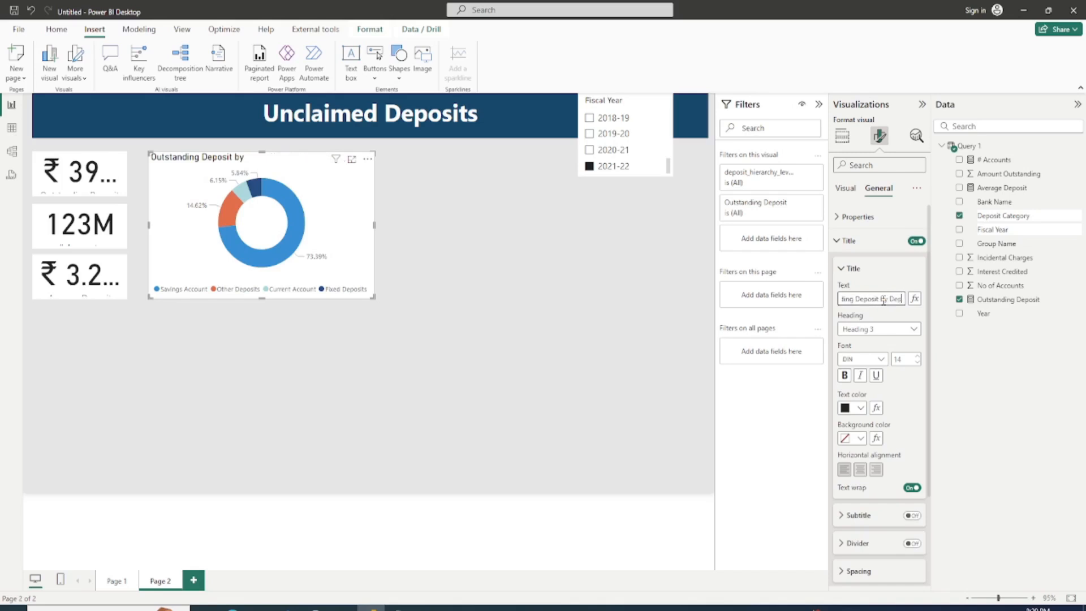
pyautogui.write('osit Category')
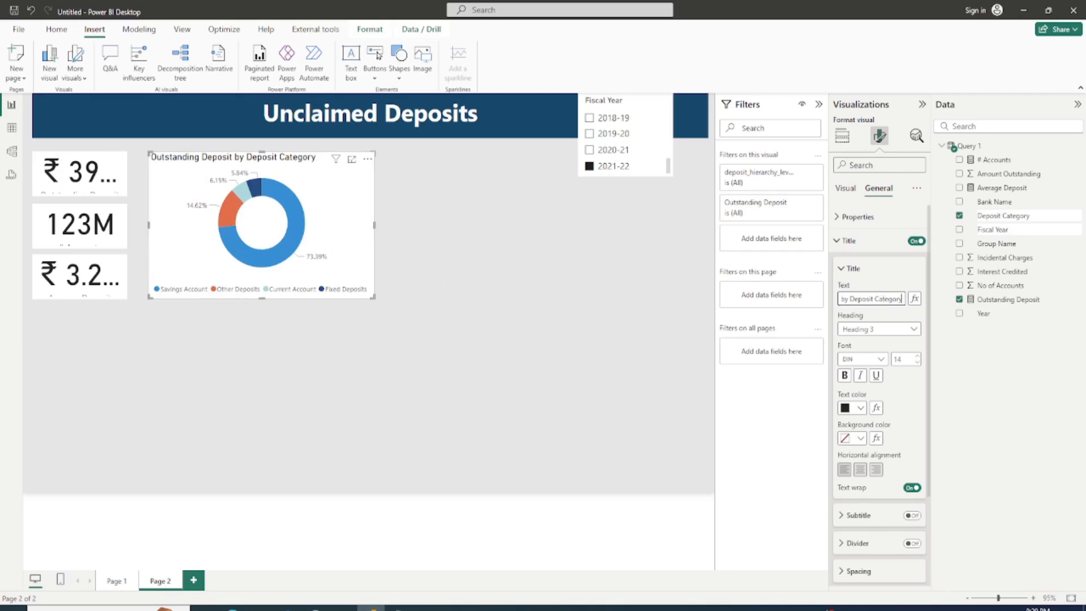
# Step: Consult the Notepad visuals list, then add a stacked bar chart of Outstanding Deposit by Bank Name beside the donut chart
pyautogui.hotkey('alt', 'Tab')
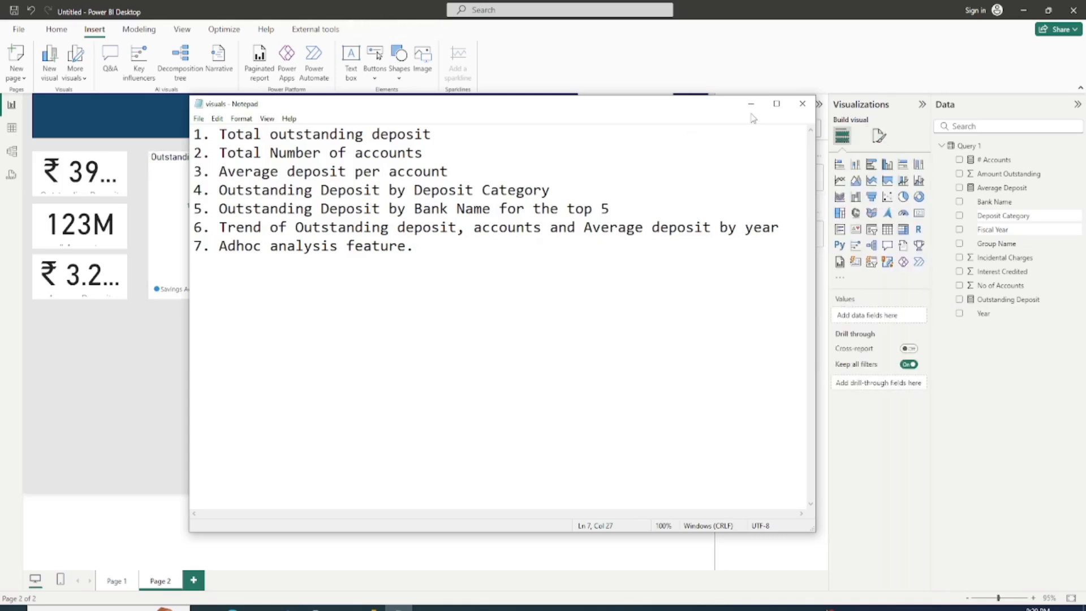
pyautogui.hotkey('alt', 'Tab')
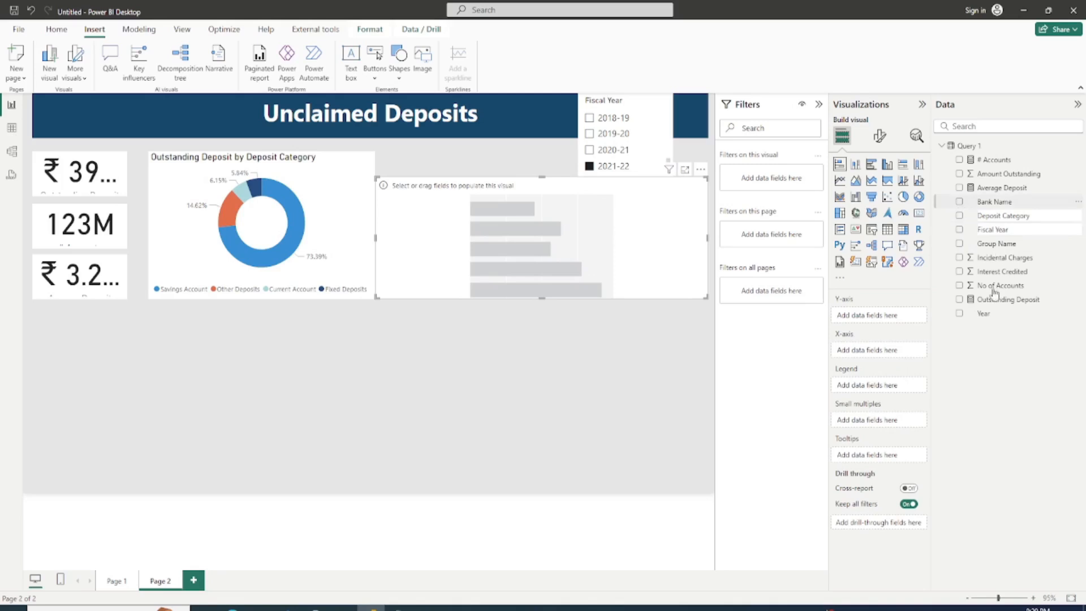
pyautogui.click(959, 299)
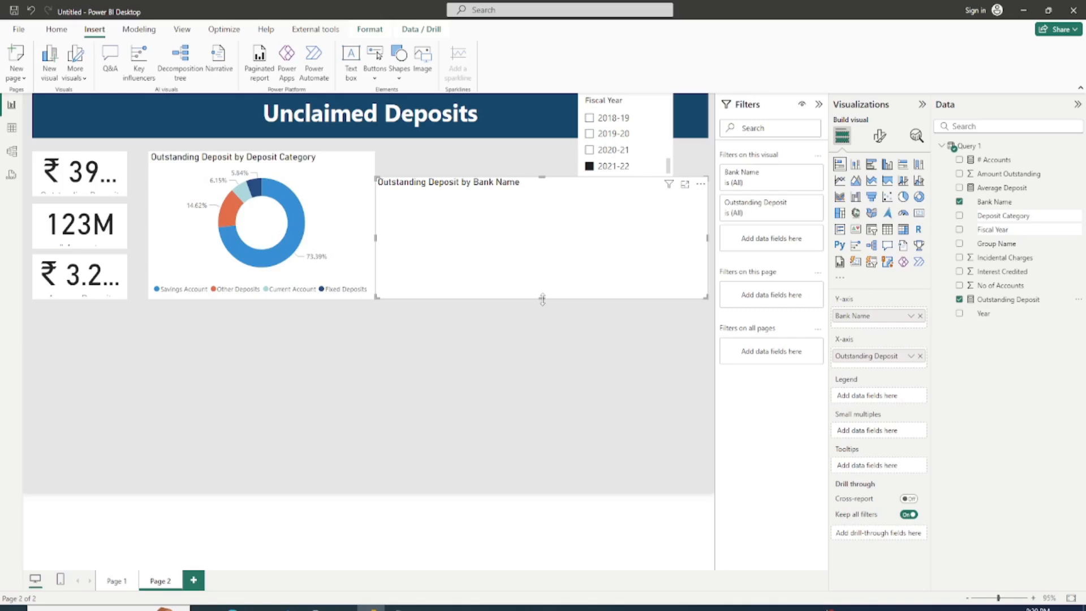
# Step: Align the bar chart's top edge with the donut chart and filter Bank Name to the top 5 by Outstanding Deposit
pyautogui.moveTo(541, 177); pyautogui.dragTo(540, 154)
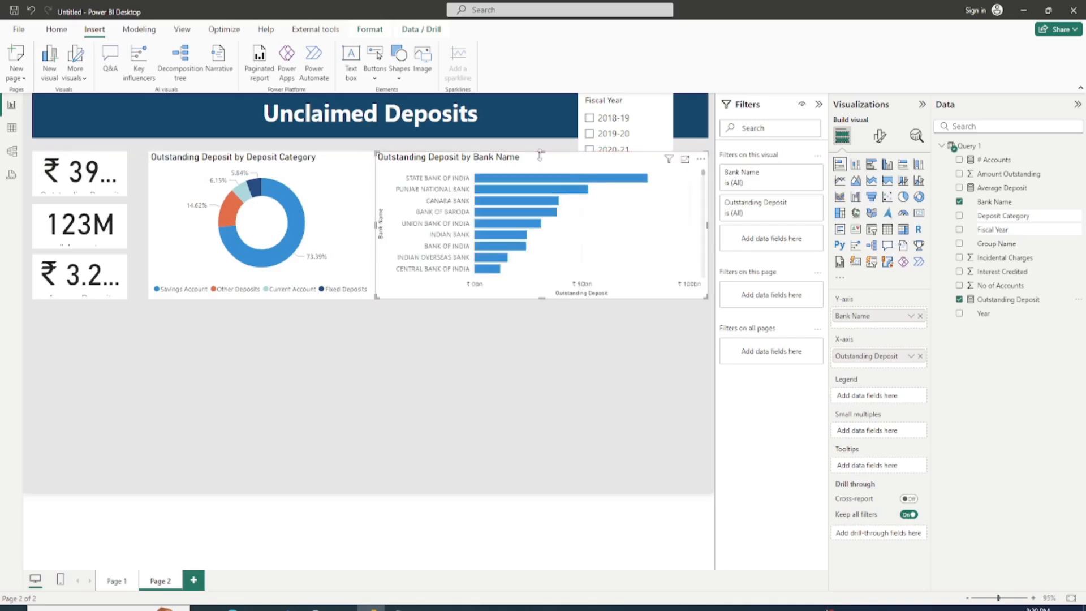
pyautogui.click(753, 188)
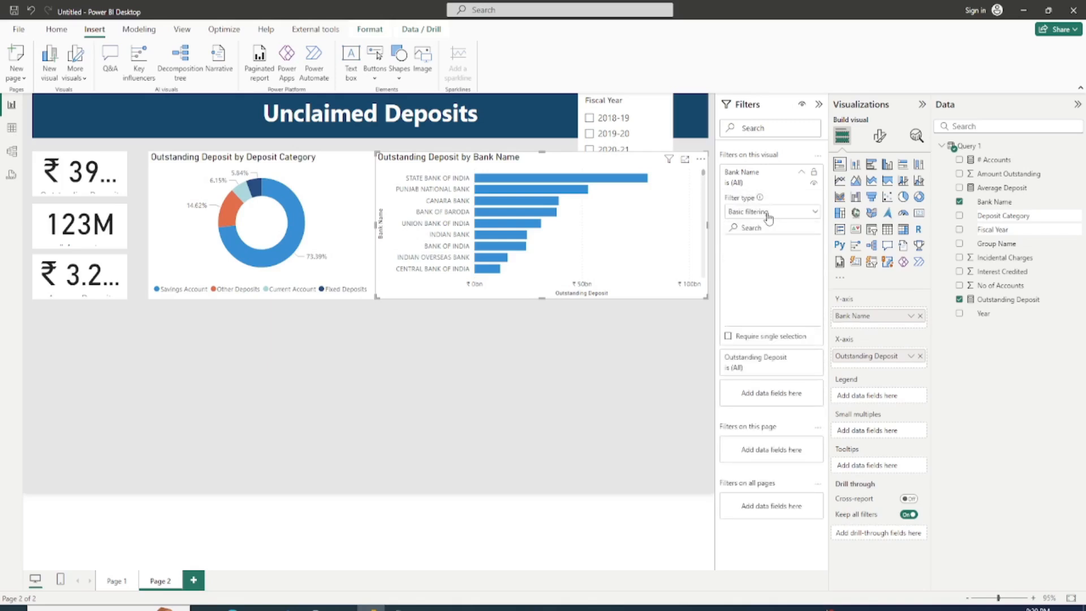
pyautogui.click(759, 212)
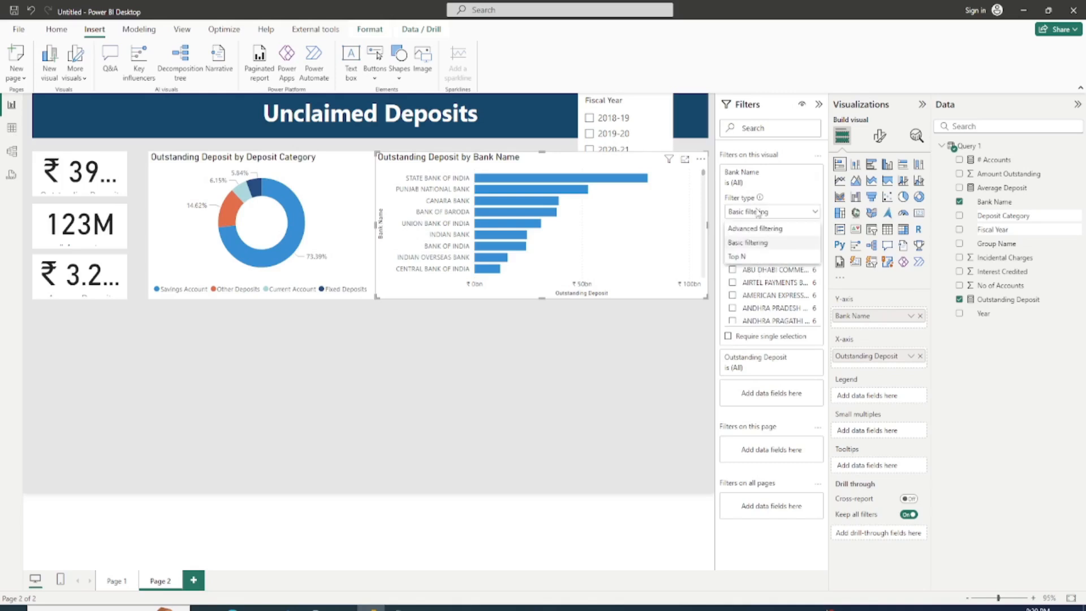
pyautogui.click(737, 259)
pyautogui.click(785, 242)
pyautogui.write('5')
pyautogui.moveTo(998, 304); pyautogui.dragTo(787, 281)
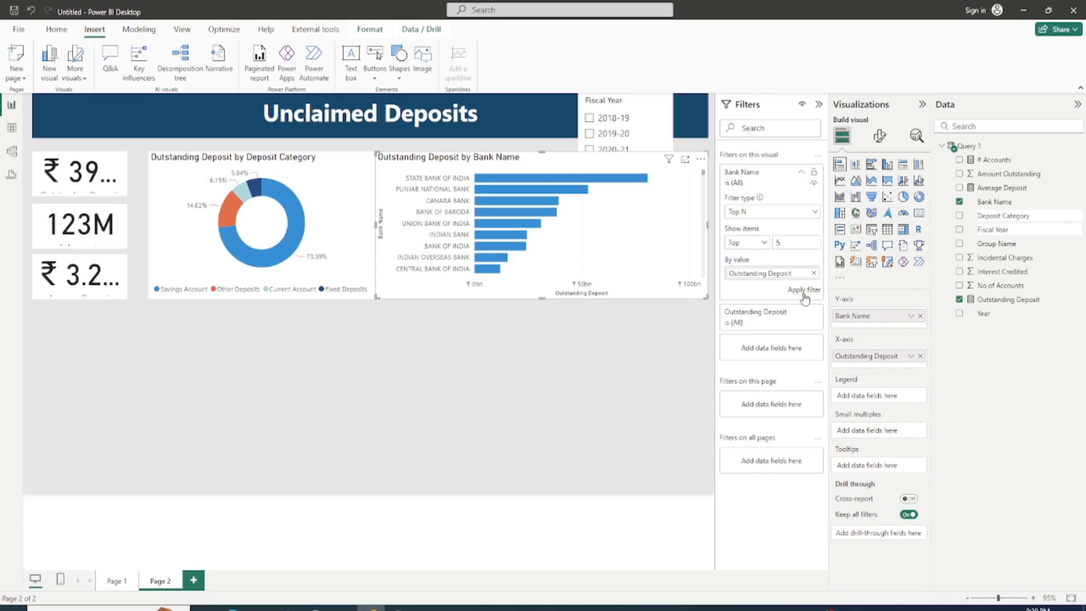
pyautogui.click(803, 290)
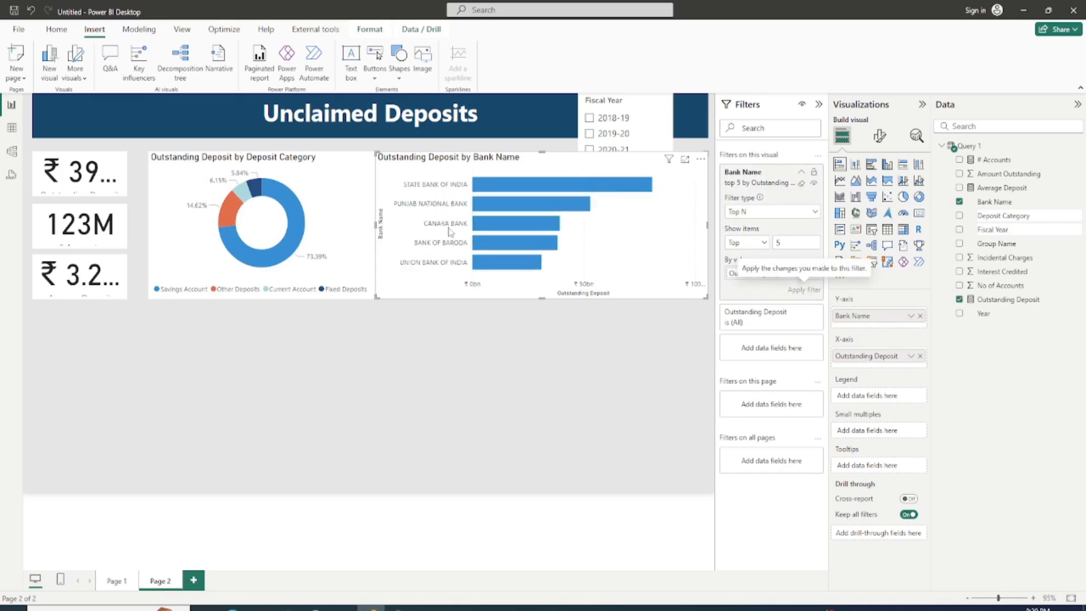
# Step: Narrow the bar chart to leave a gap beside the donut chart, and shift both charts slightly up
pyautogui.moveTo(375, 225); pyautogui.dragTo(385, 229)
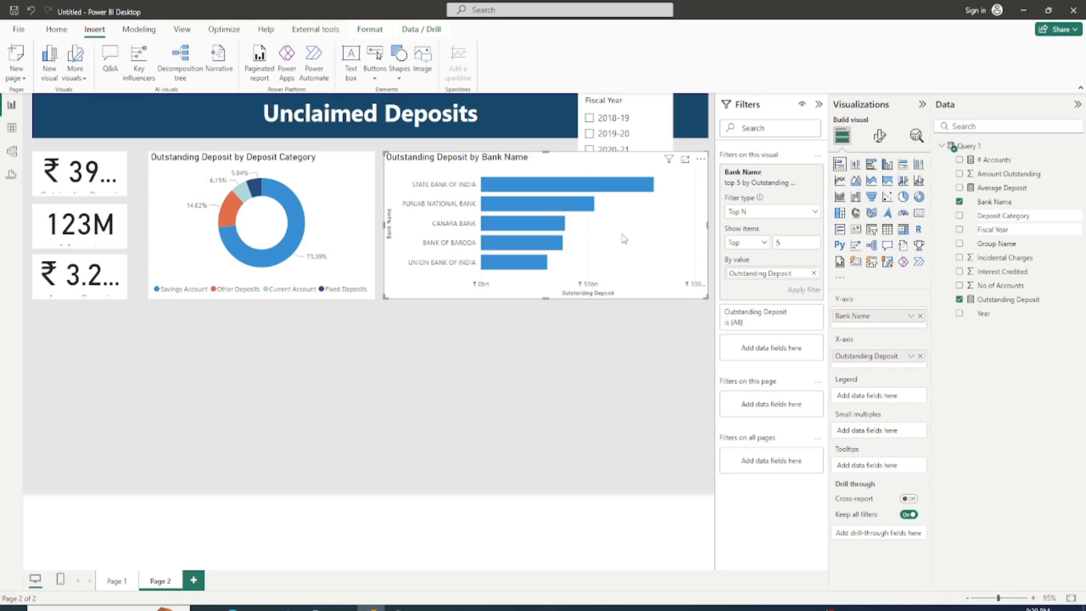
pyautogui.moveTo(628, 244); pyautogui.dragTo(629, 238)
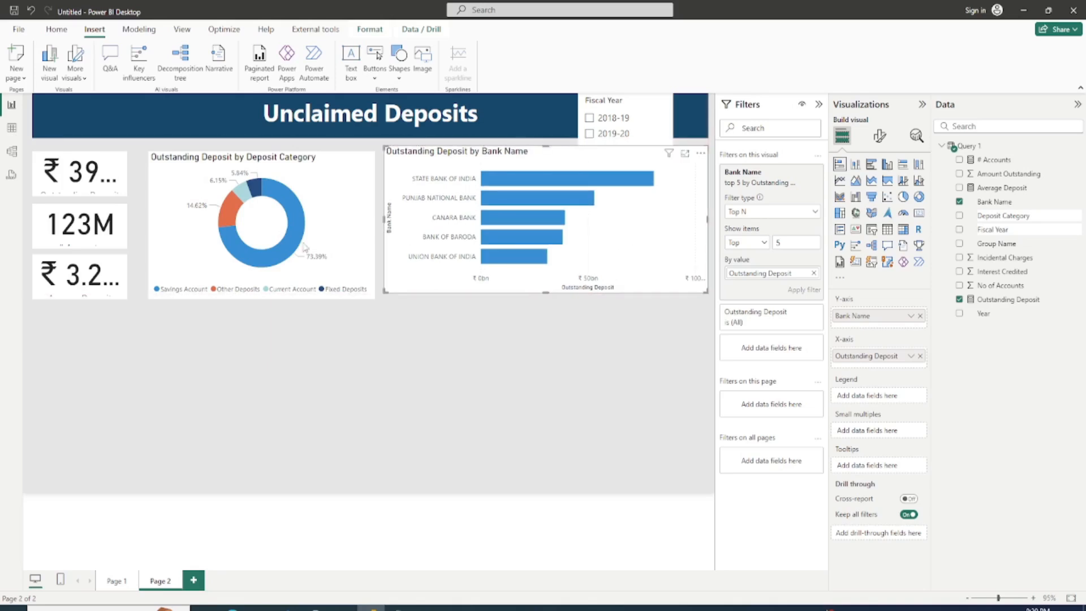
pyautogui.click(342, 235)
pyautogui.moveTo(342, 235); pyautogui.dragTo(339, 223)
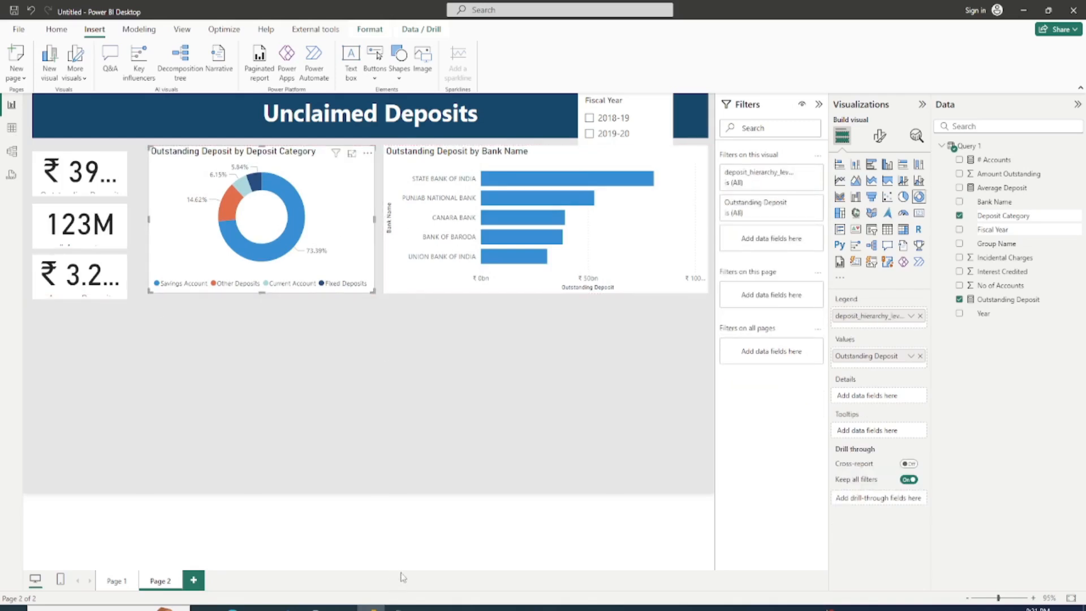
# Step: Consult the Notepad visuals list, then add a line chart below the bar chart and enlarge it
pyautogui.click(399, 607)
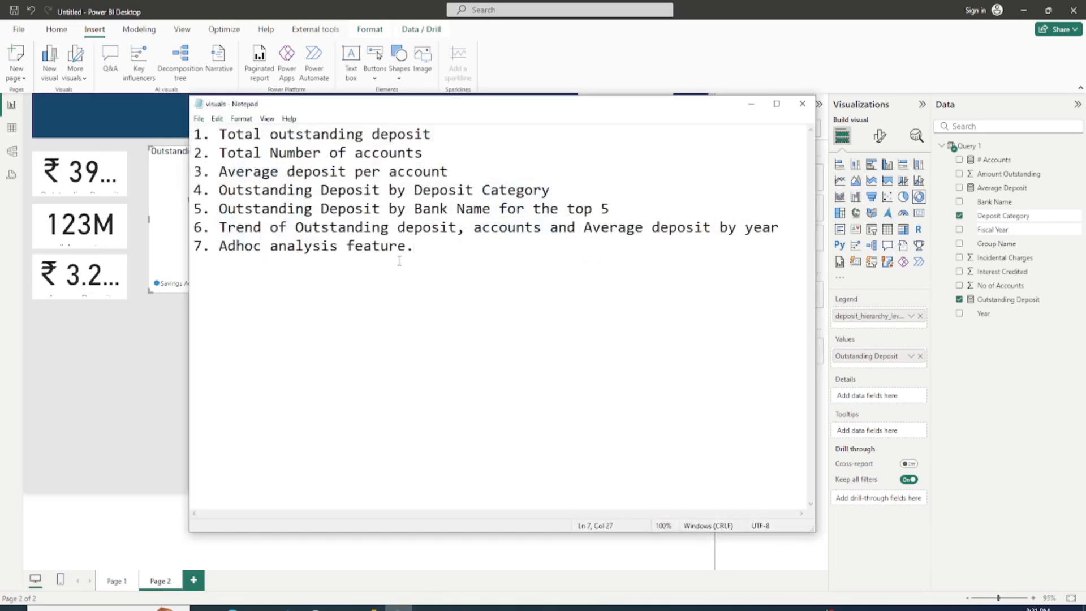
pyautogui.click(750, 104)
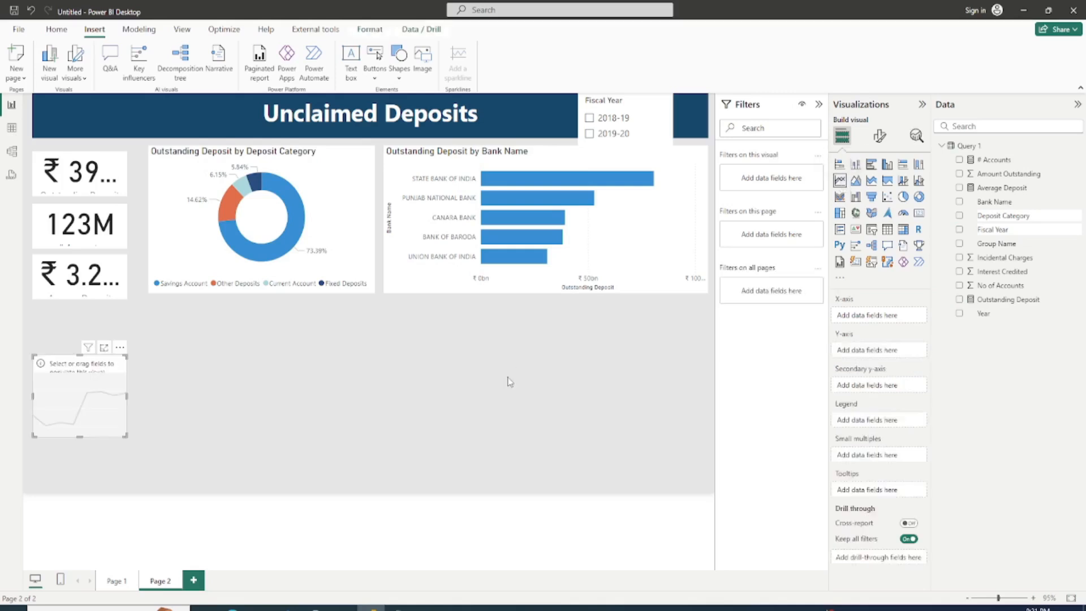
pyautogui.moveTo(83, 404); pyautogui.dragTo(408, 363)
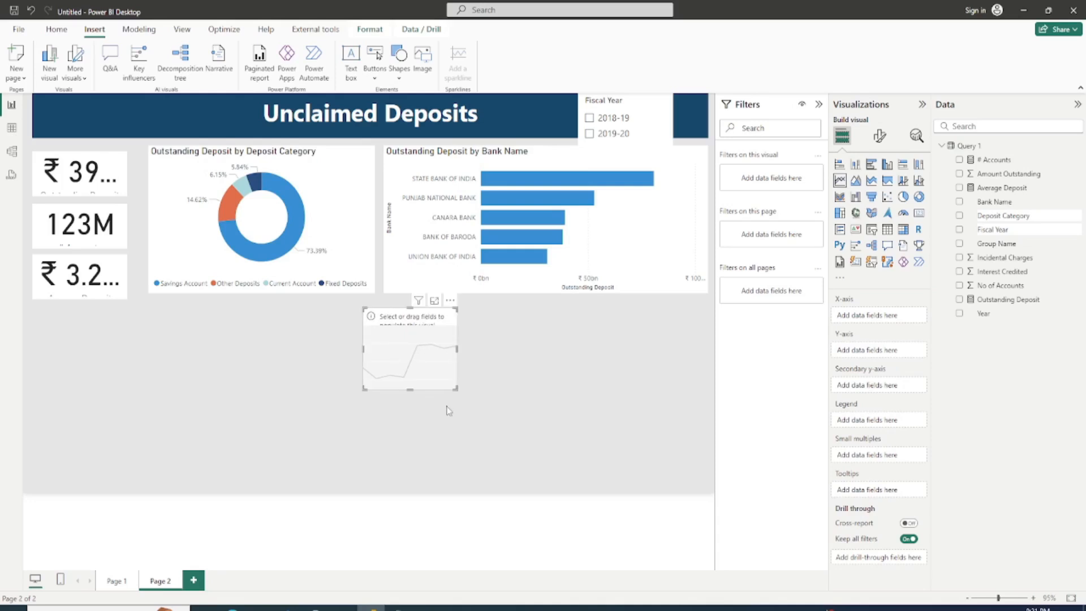
pyautogui.moveTo(444, 402); pyautogui.dragTo(673, 476)
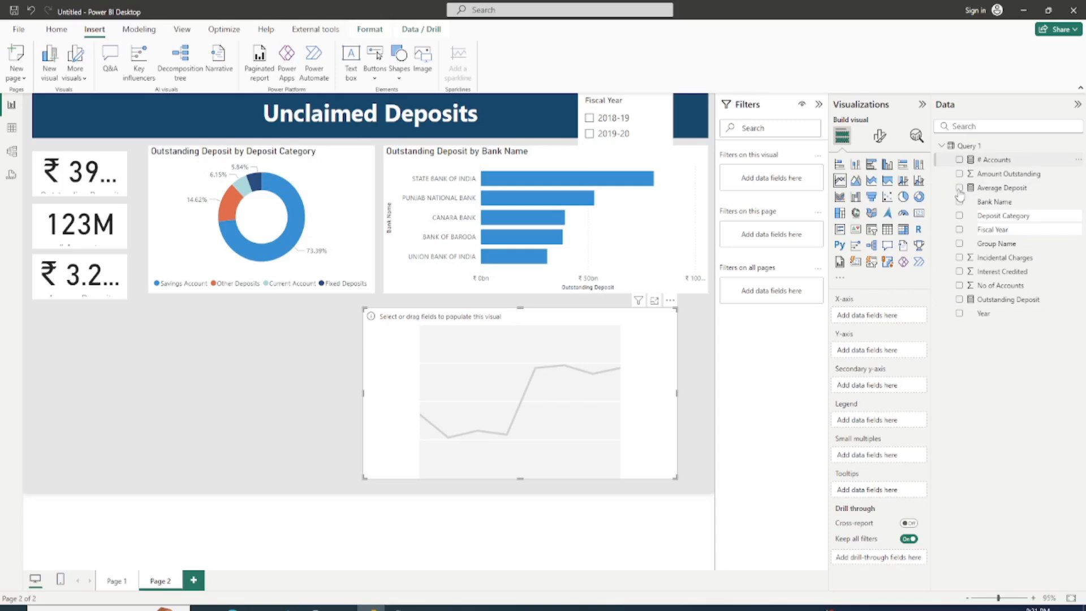
# Step: Add # Accounts, Average Deposit and Outstanding Deposit to the line chart's Y-axis
pyautogui.click(959, 159)
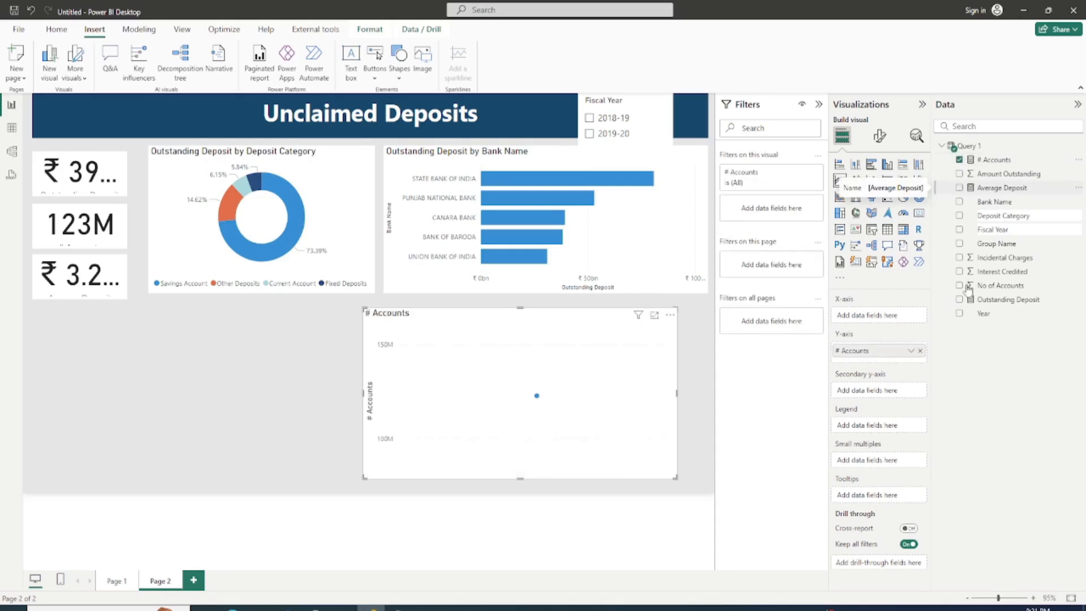
pyautogui.click(958, 299)
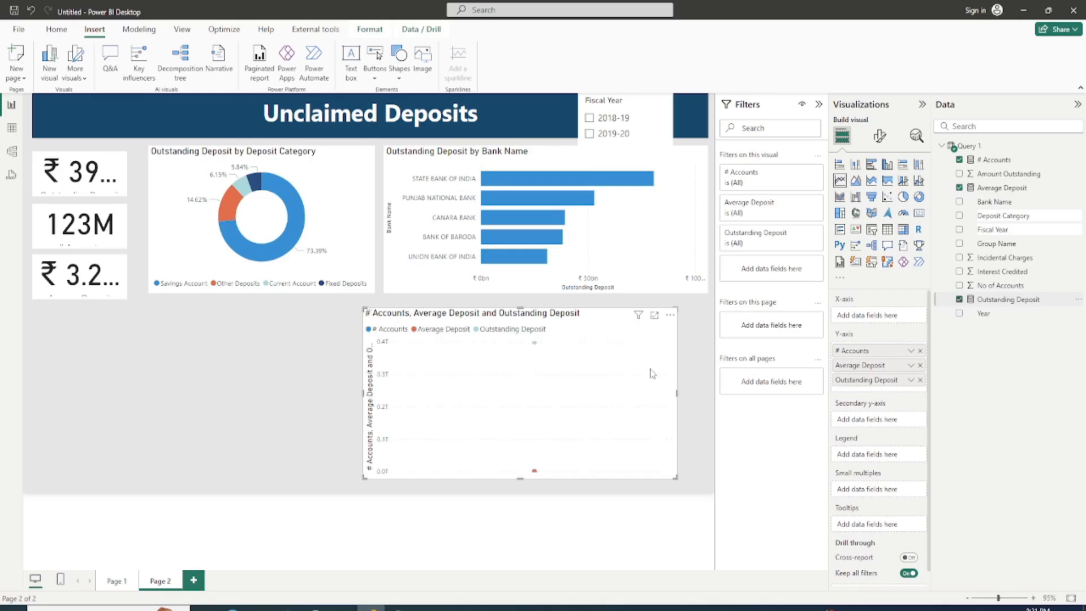
pyautogui.moveTo(549, 389)
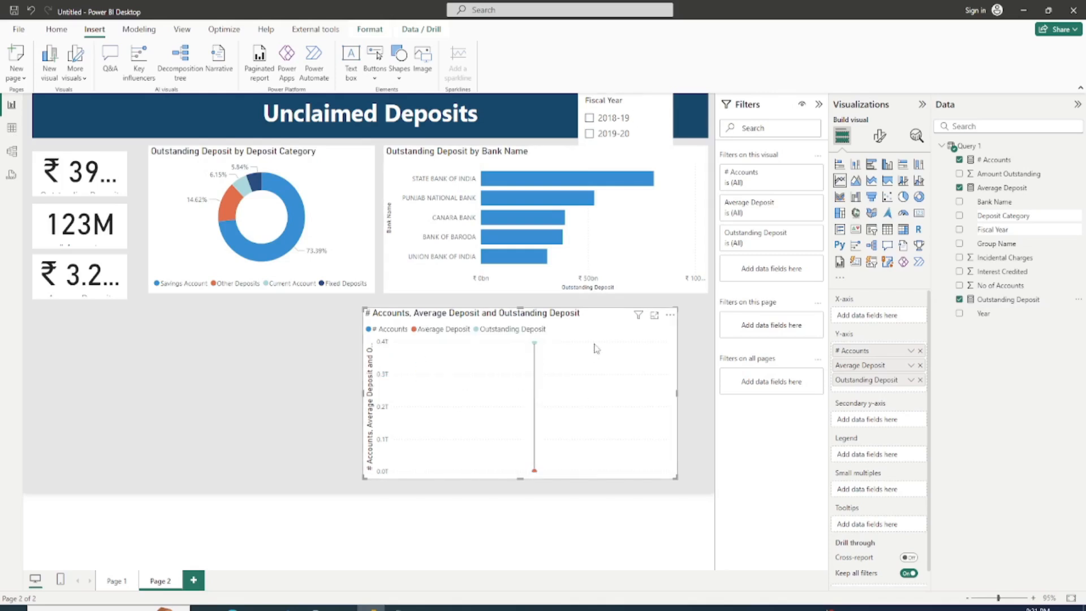
# Step: Edit the visual interactions so the Fiscal Year slicer does not filter the line chart
pyautogui.click(371, 29)
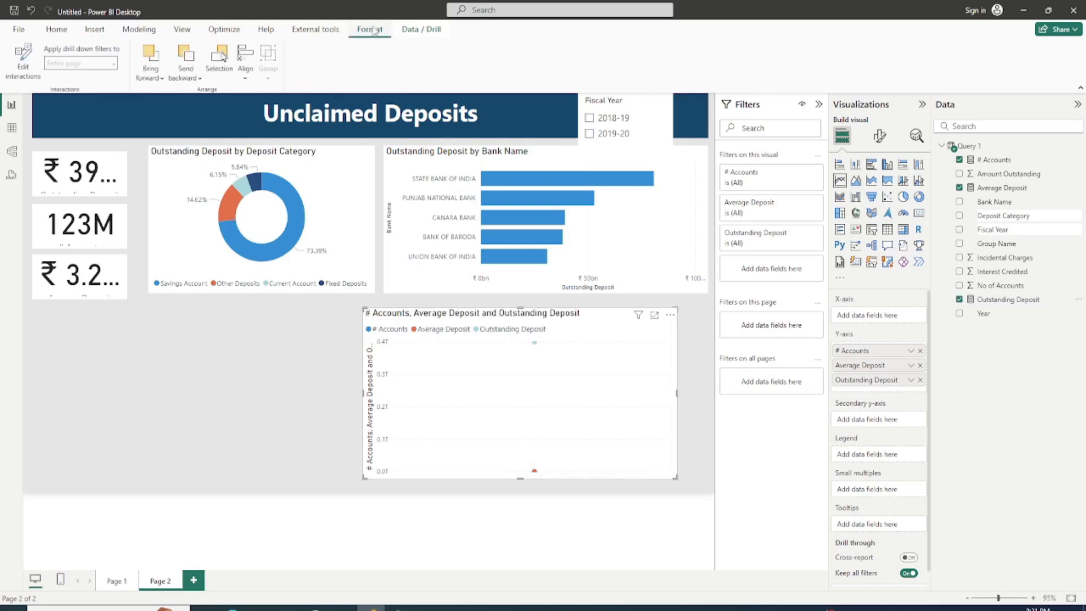
pyautogui.click(18, 64)
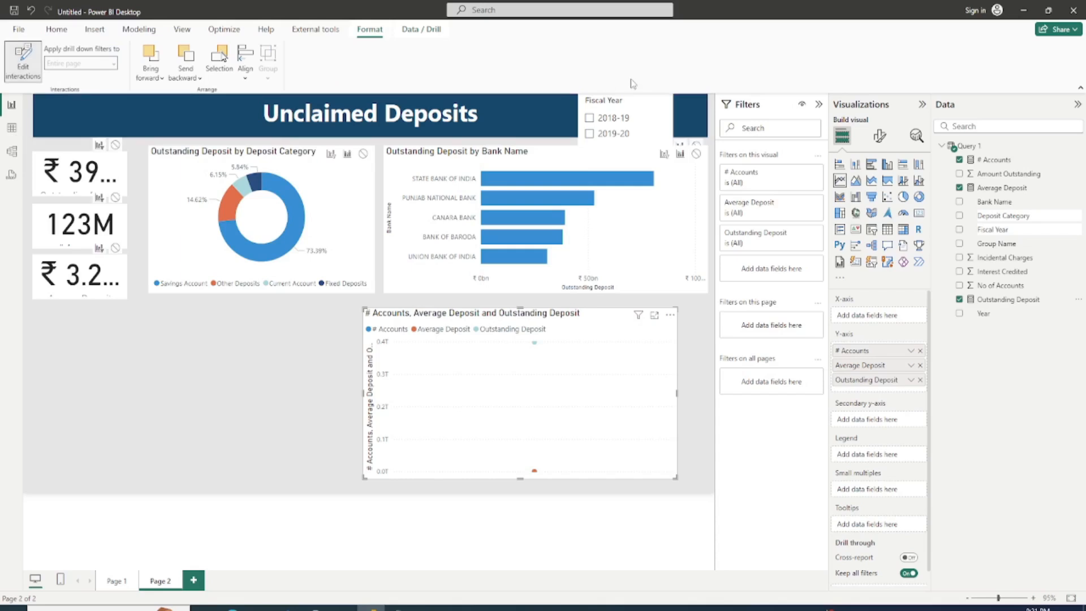
pyautogui.click(639, 118)
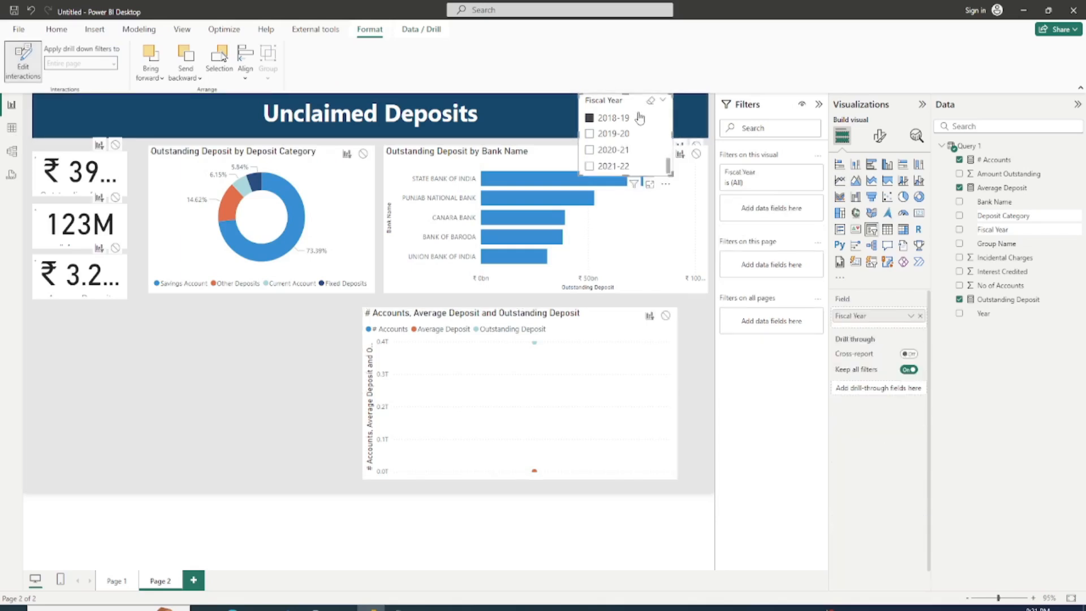
pyautogui.click(665, 317)
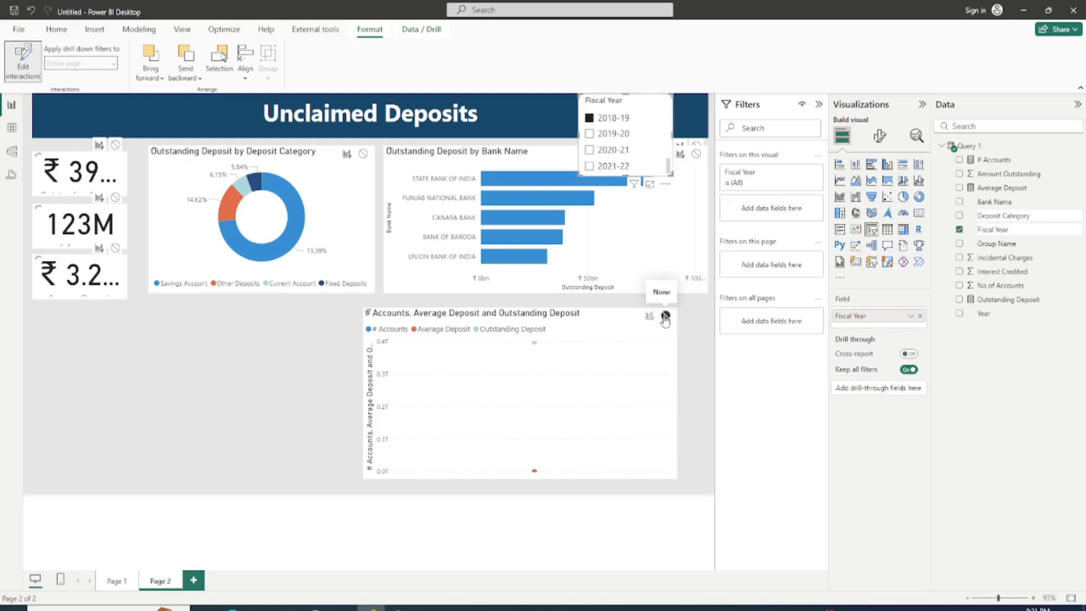
pyautogui.click(590, 167)
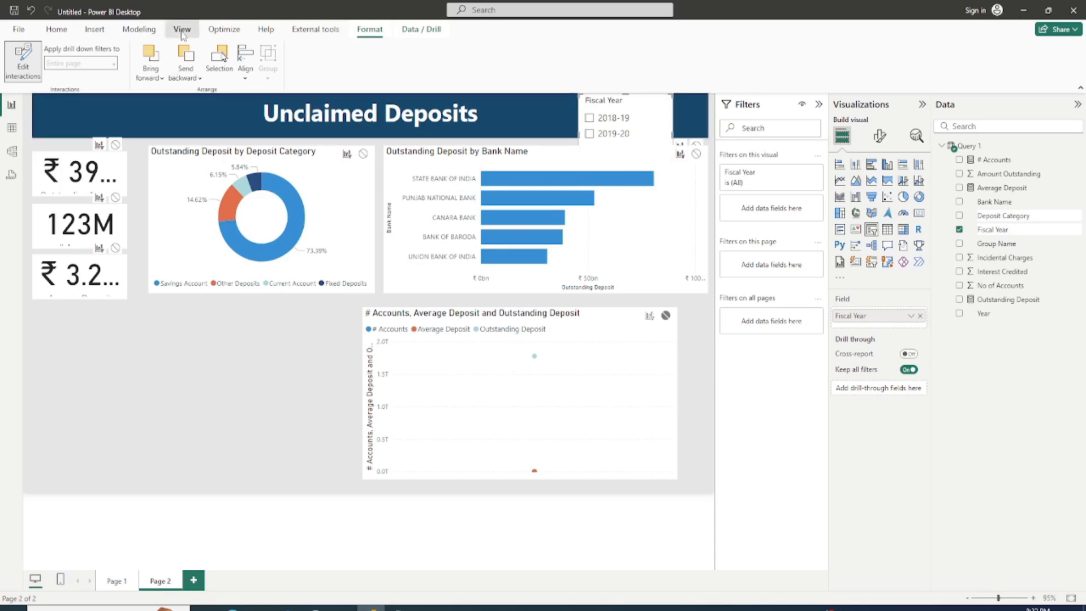
# Step: Switch the Fiscal Year slicer between years such as 2021-22 and 2018-19 to check its effect on the cards and charts
pyautogui.click(183, 34)
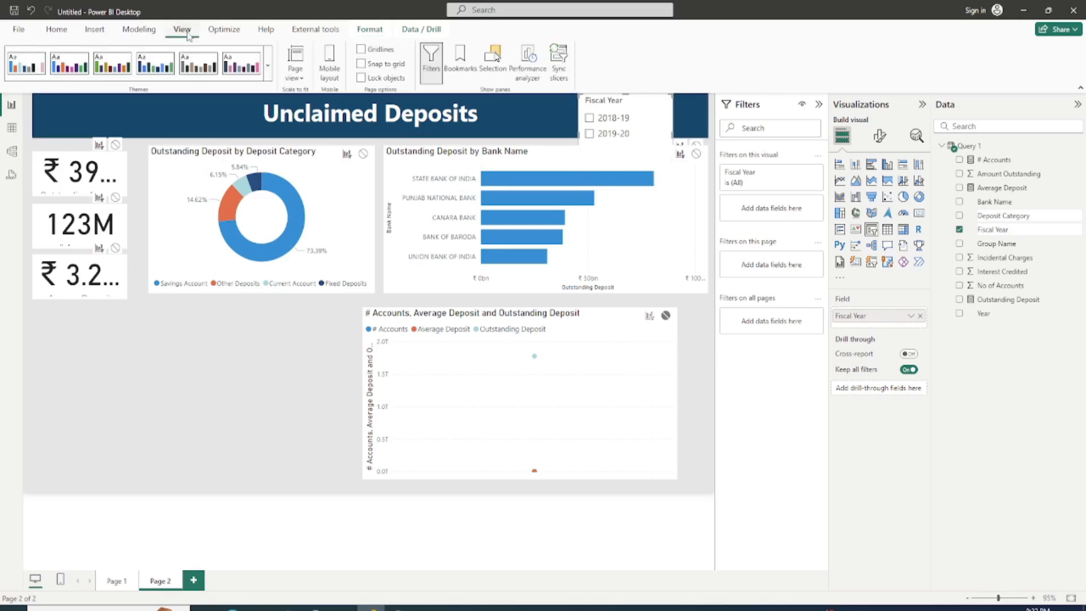
pyautogui.click(589, 165)
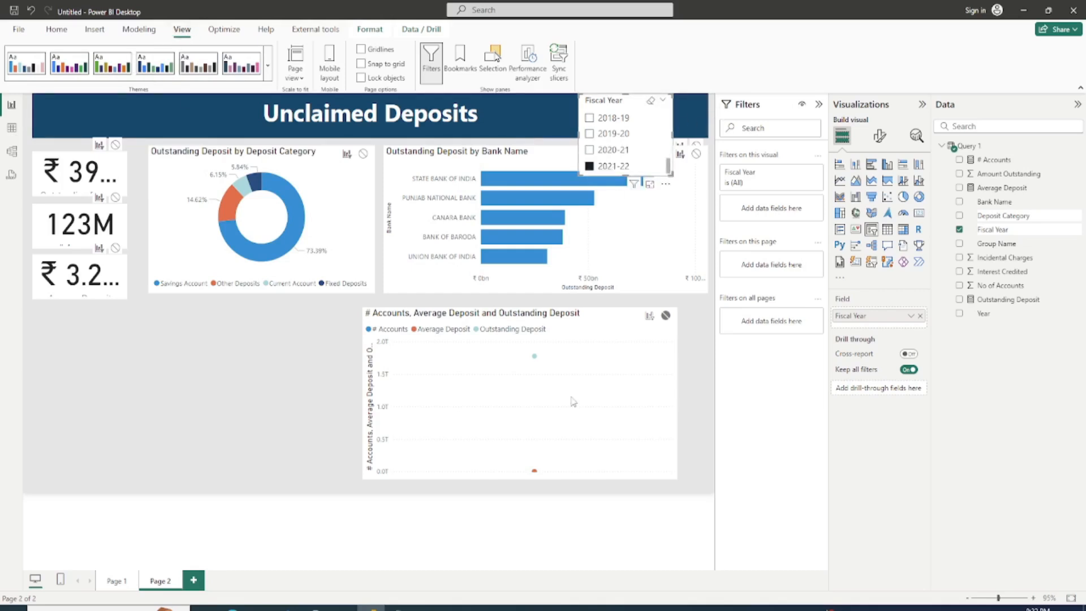
pyautogui.click(651, 121)
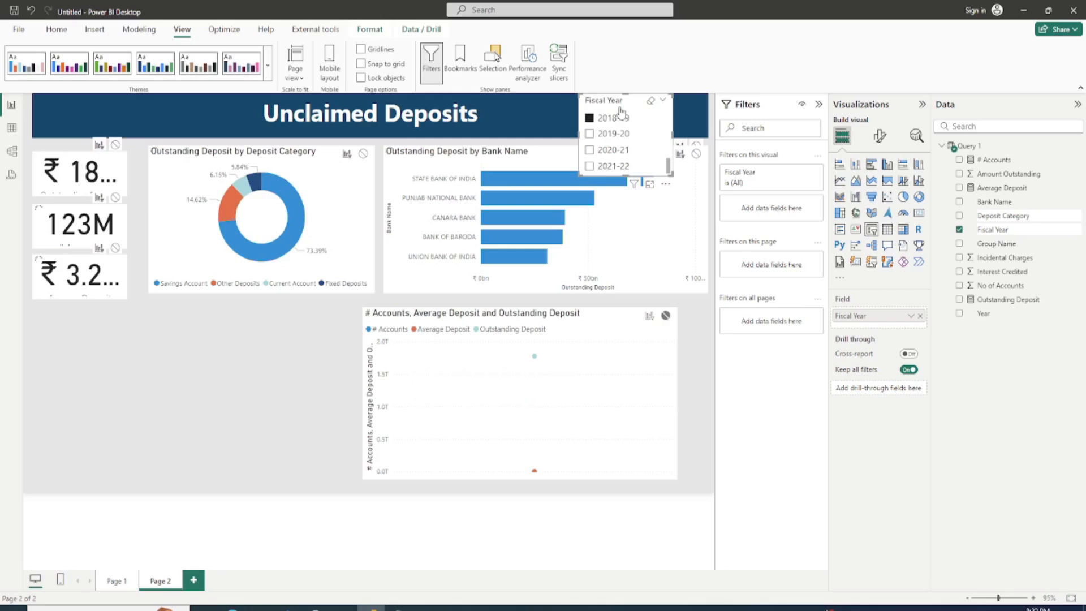
pyautogui.click(620, 115)
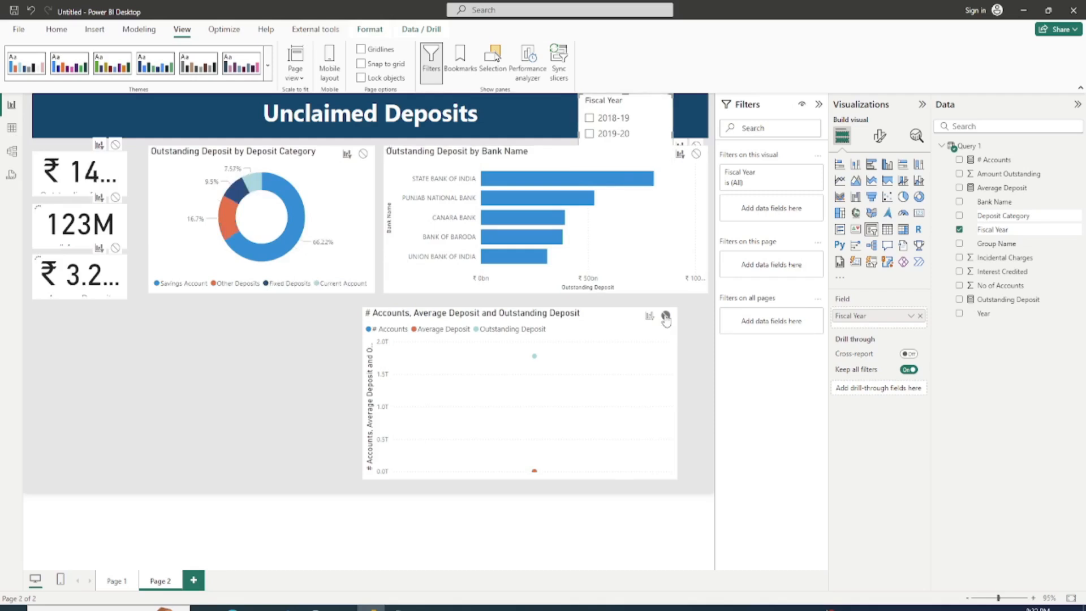
pyautogui.click(666, 317)
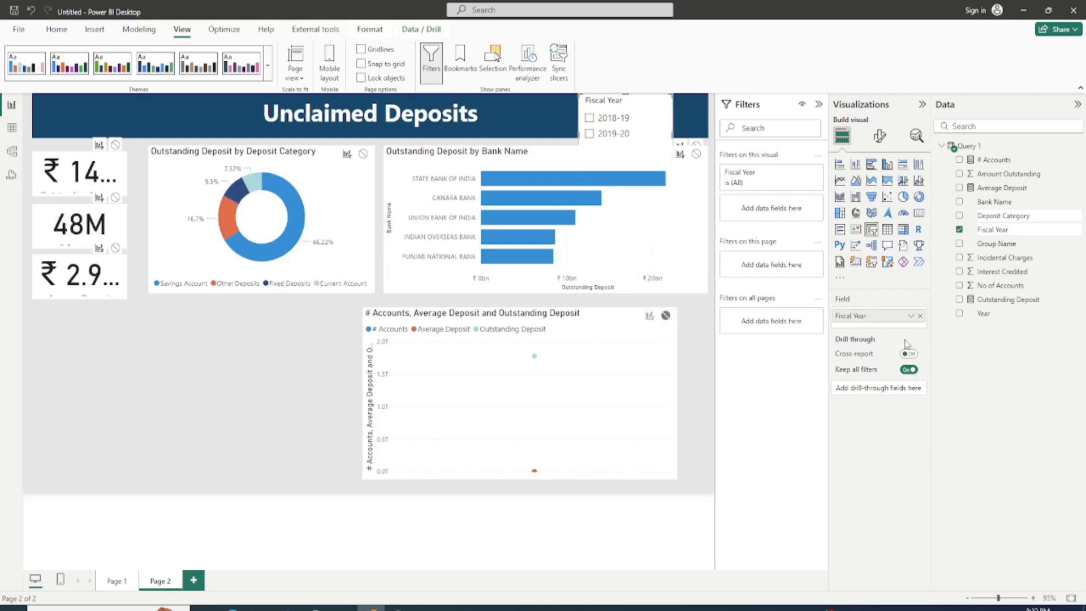
# Step: Put Year on the line chart's X-axis and move the chart directly beneath the bar chart
pyautogui.click(638, 385)
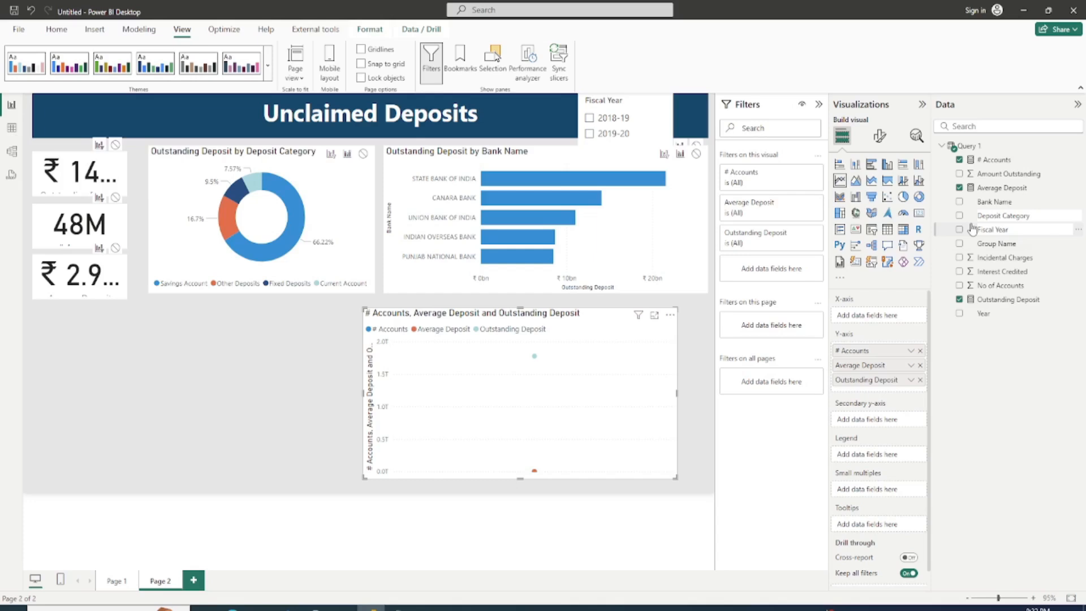
pyautogui.click(959, 313)
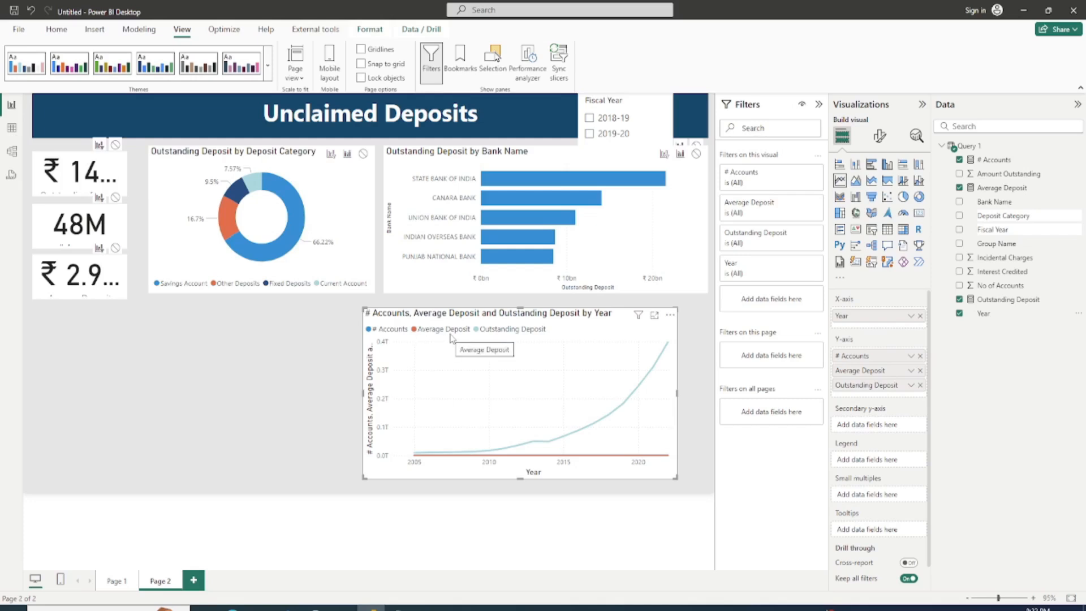
pyautogui.moveTo(546, 349)
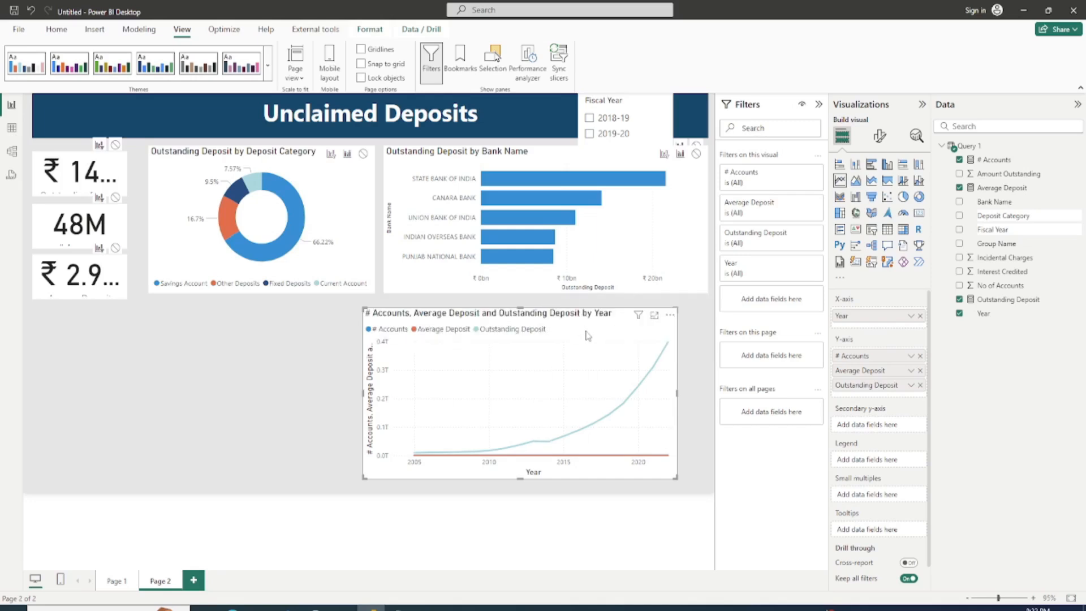
pyautogui.moveTo(586, 335); pyautogui.dragTo(610, 334)
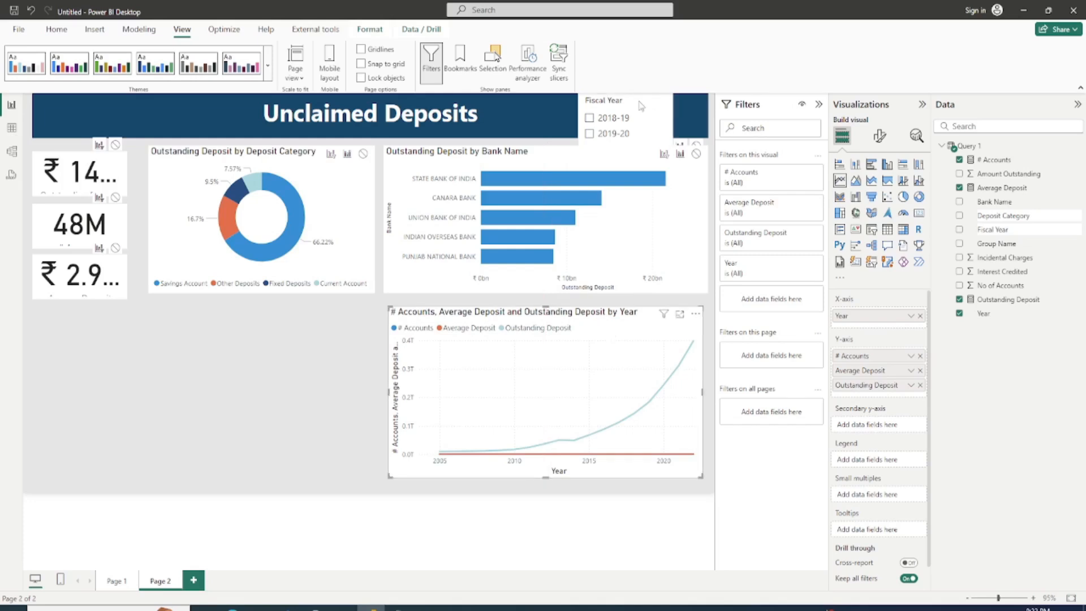
# Step: Hide the Fiscal Year slicer from the report page using its visibility setting in the object list
pyautogui.click(584, 103)
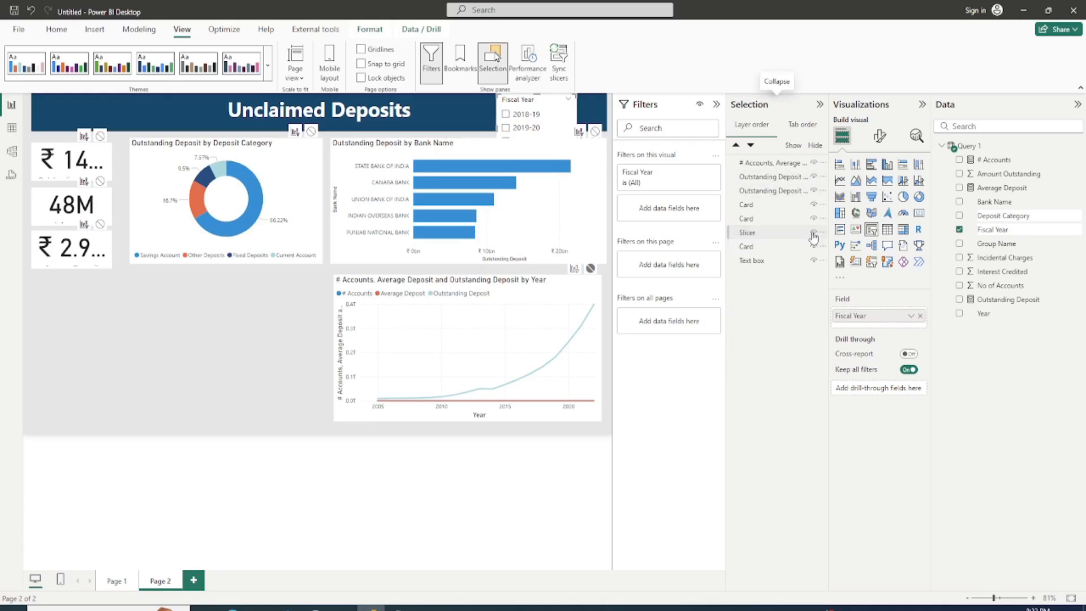
pyautogui.click(813, 232)
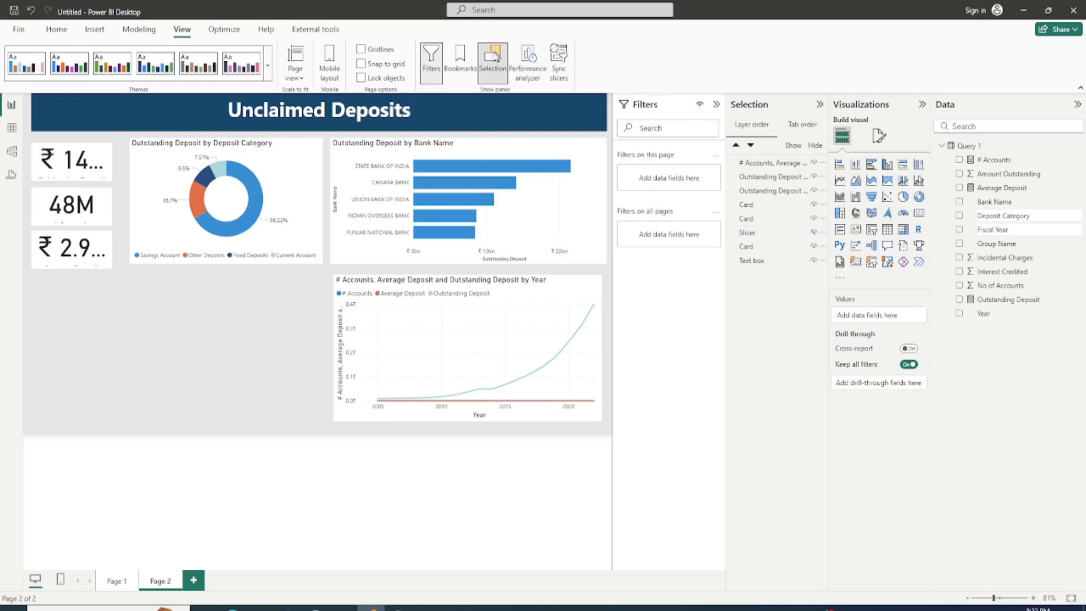
pyautogui.click(493, 56)
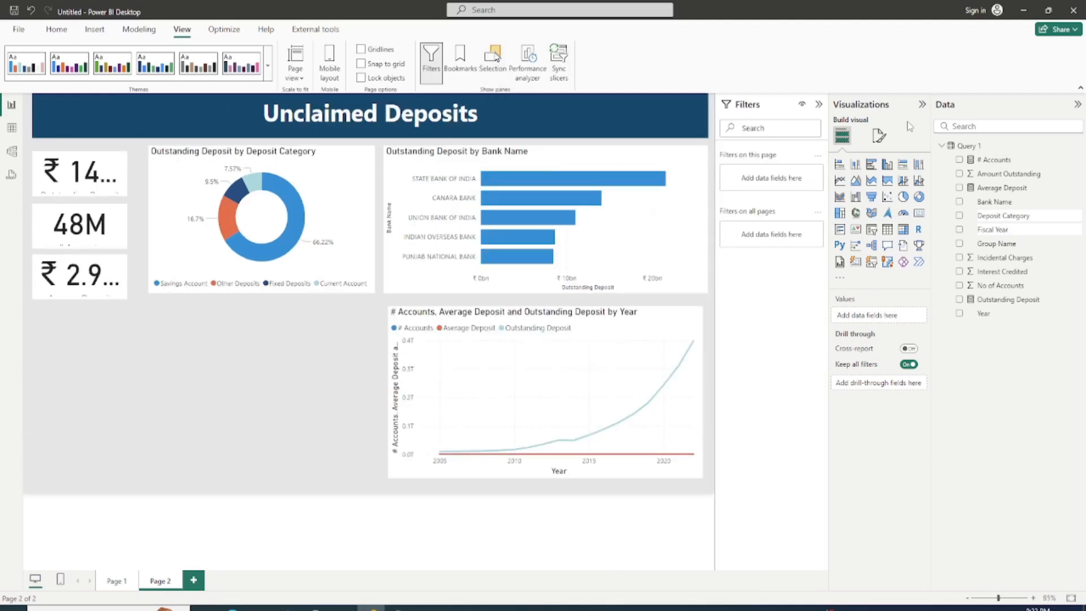
# Step: Start a new fields parameter and name it Metrics
pyautogui.click(134, 34)
pyautogui.click(238, 79)
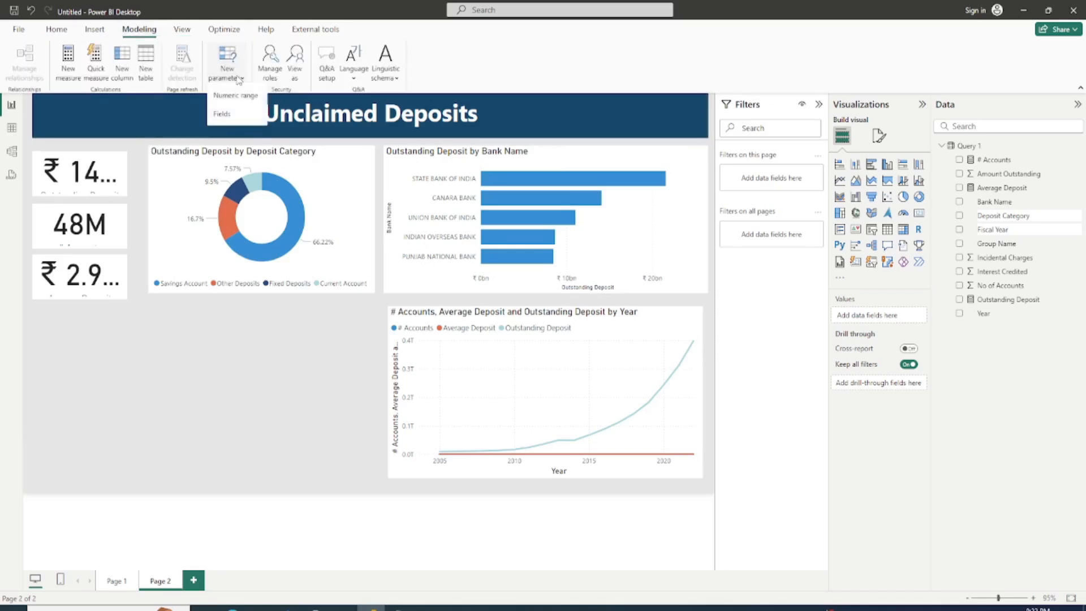
pyautogui.click(230, 116)
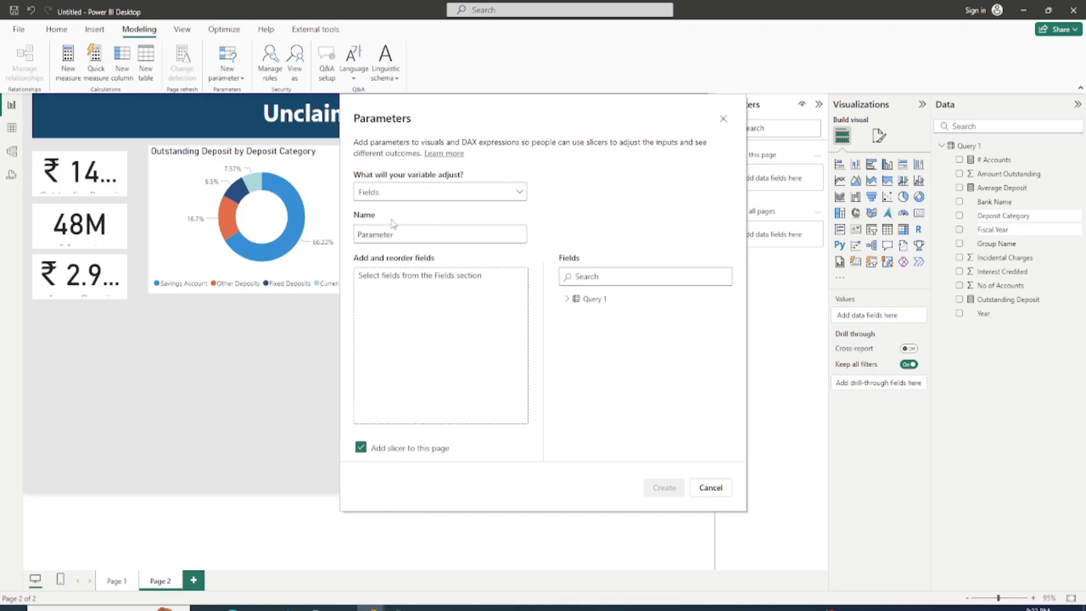
pyautogui.doubleClick(378, 235)
pyautogui.write('Metrics')
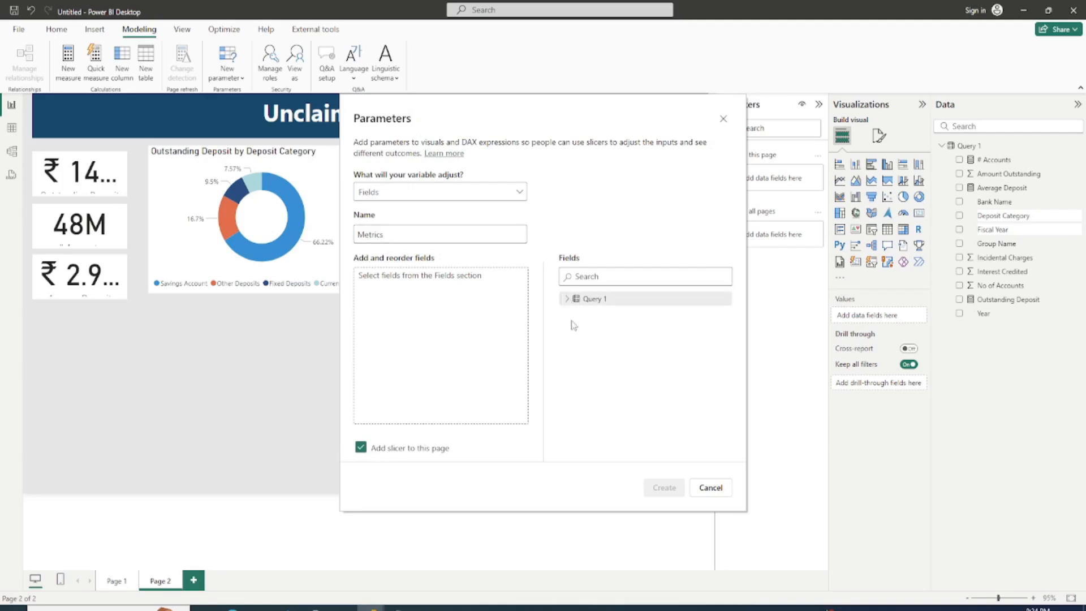
# Step: Add # Accounts, Outstanding Deposit and Average Deposit from Query 1 to the Metrics parameter and create it with a slicer on the page
pyautogui.click(568, 300)
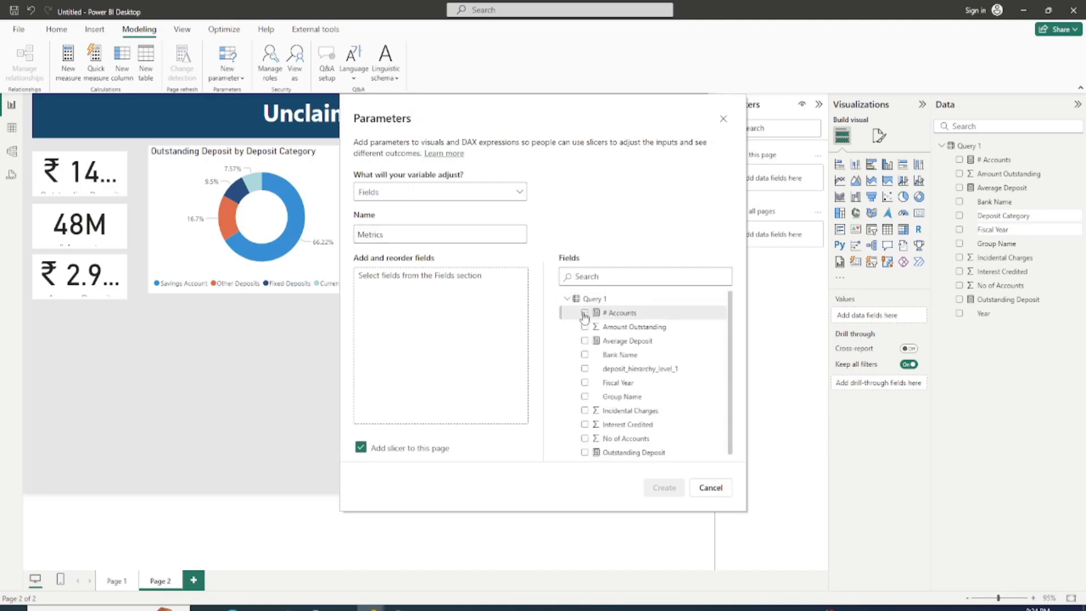
pyautogui.click(584, 310)
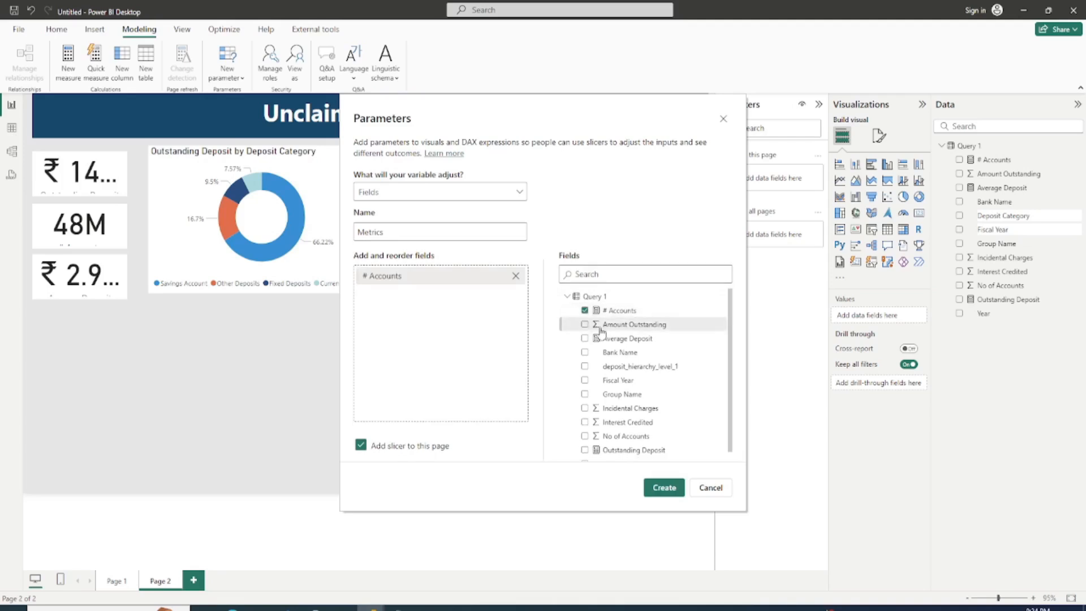
pyautogui.click(585, 449)
pyautogui.click(584, 338)
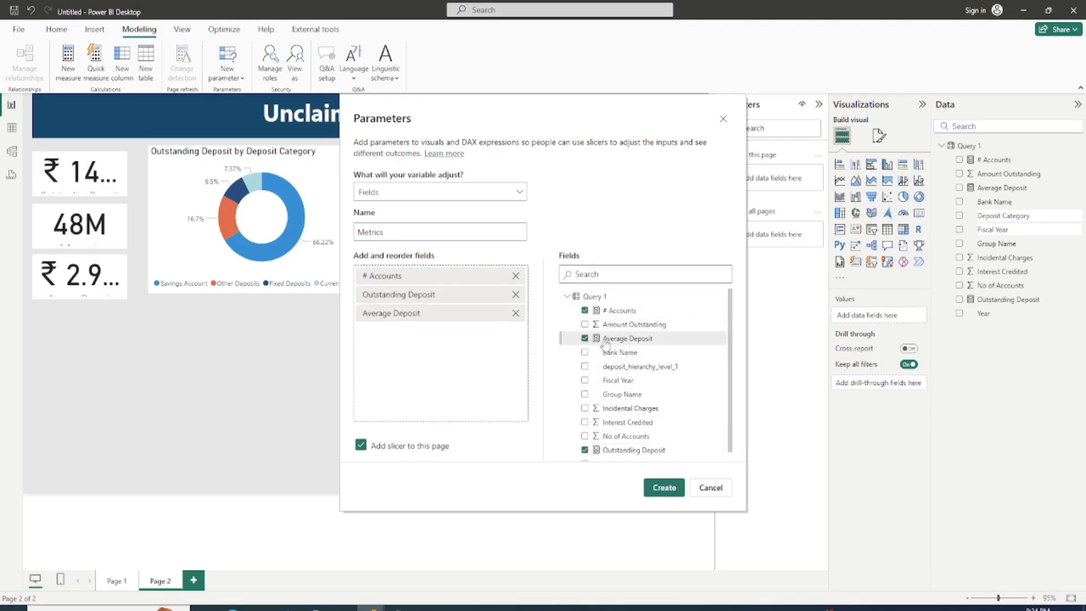
pyautogui.click(660, 490)
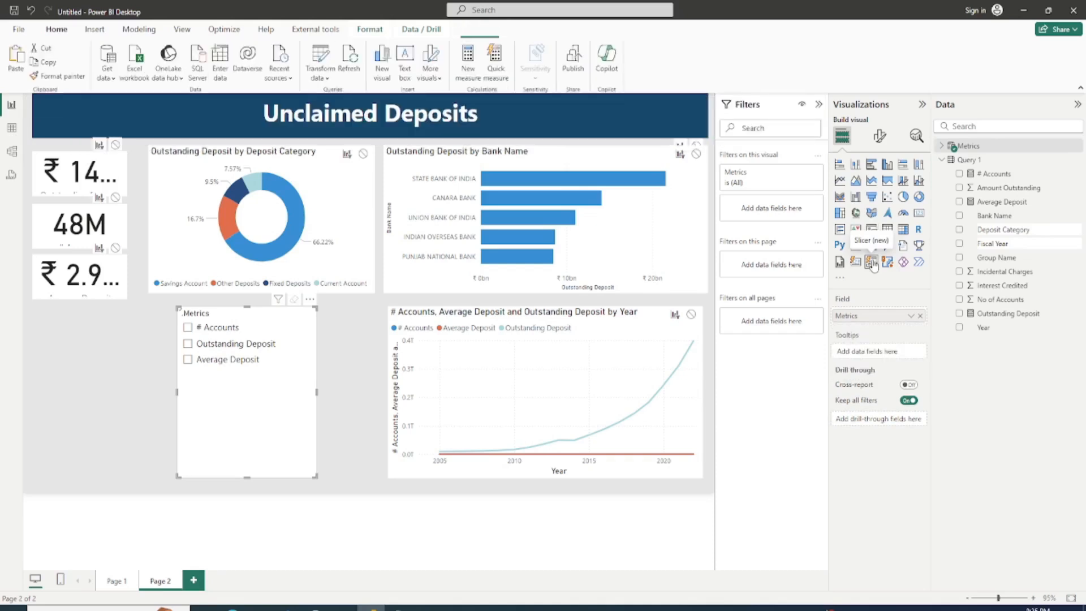
# Step: Convert the Metrics slicer to the Slicer (new) visual and reshape it into a wide, short strip beneath the donut chart
pyautogui.click(872, 263)
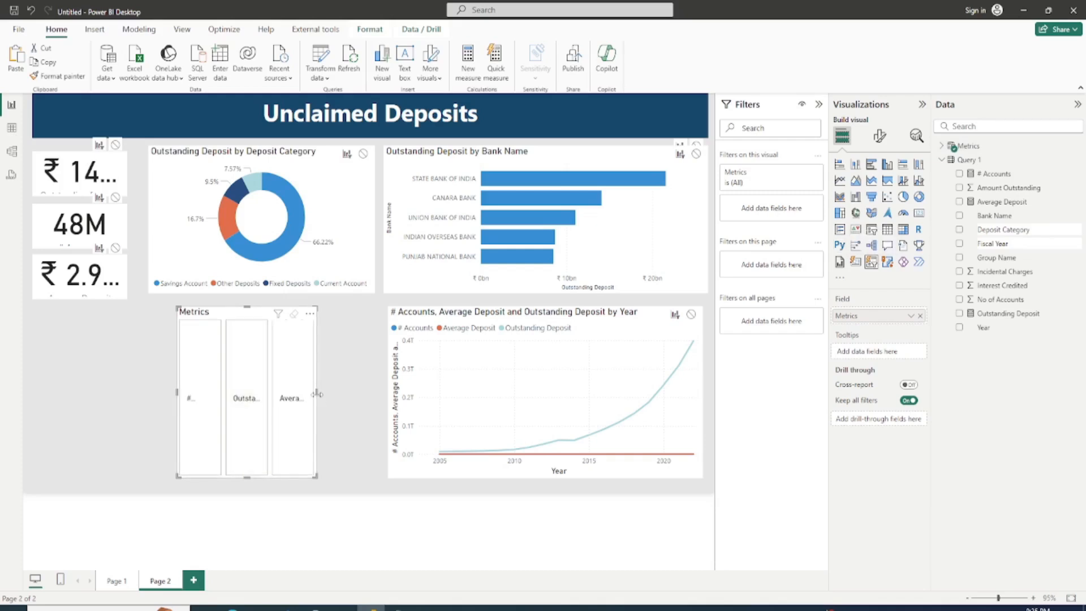
pyautogui.moveTo(379, 399); pyautogui.dragTo(417, 399)
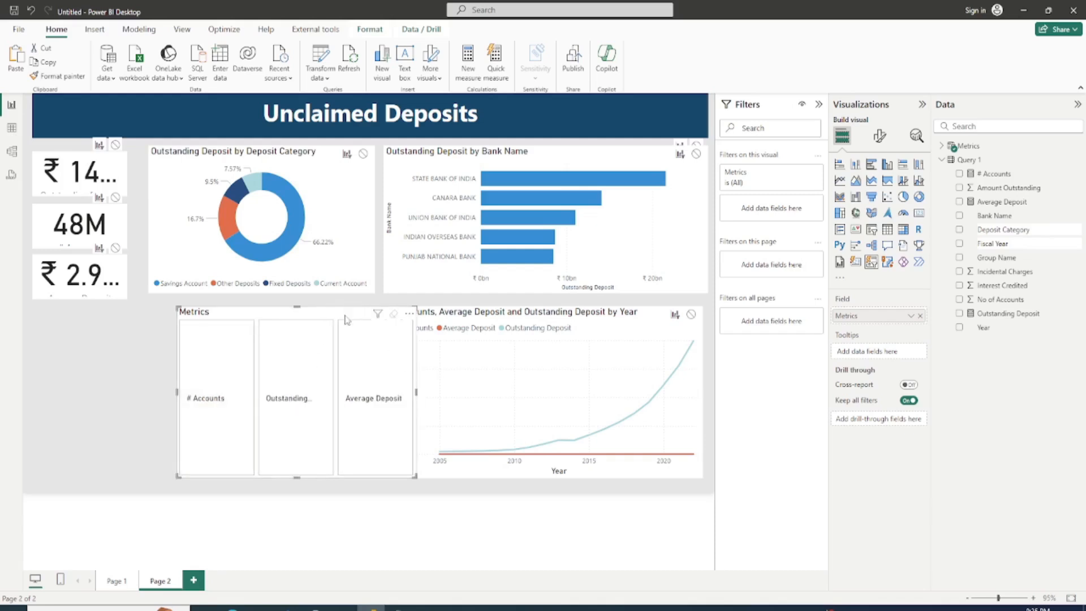
pyautogui.moveTo(299, 318); pyautogui.dragTo(242, 317)
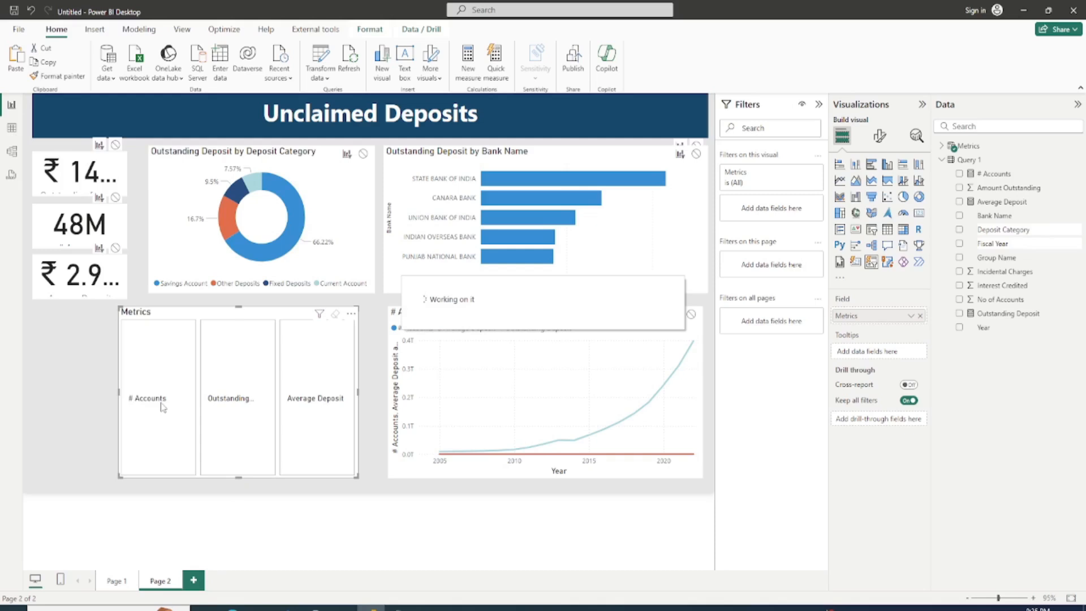
pyautogui.moveTo(238, 475); pyautogui.dragTo(242, 345)
# Step: Turn off the title of the Metrics slicer
pyautogui.click(879, 136)
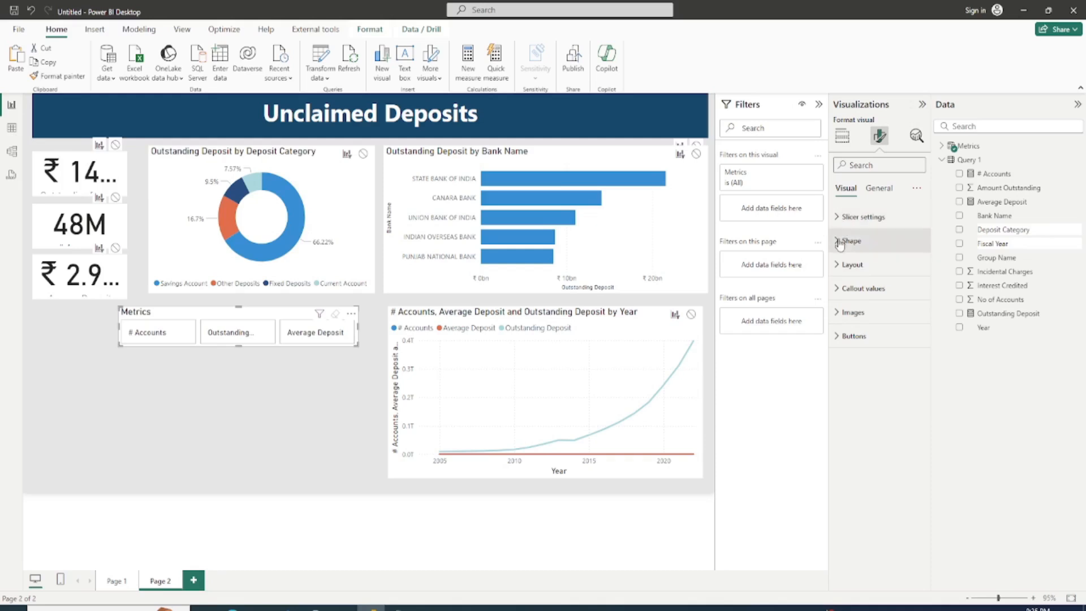
pyautogui.click(881, 189)
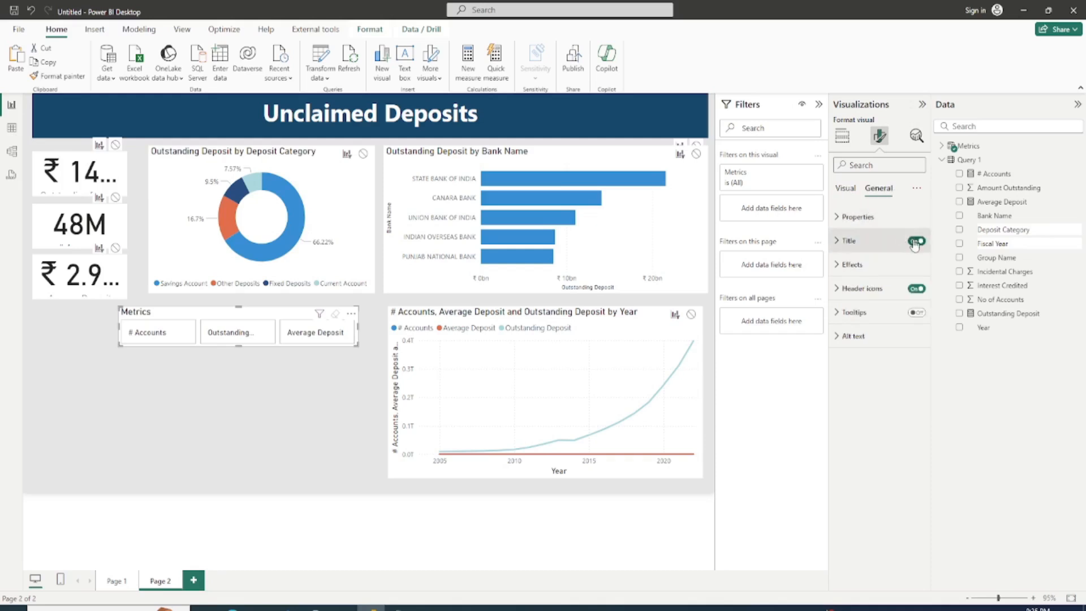
pyautogui.click(914, 242)
# Step: Set the shape of the Metrics slicer's buttons to Rounded Rectangle
pyautogui.click(845, 188)
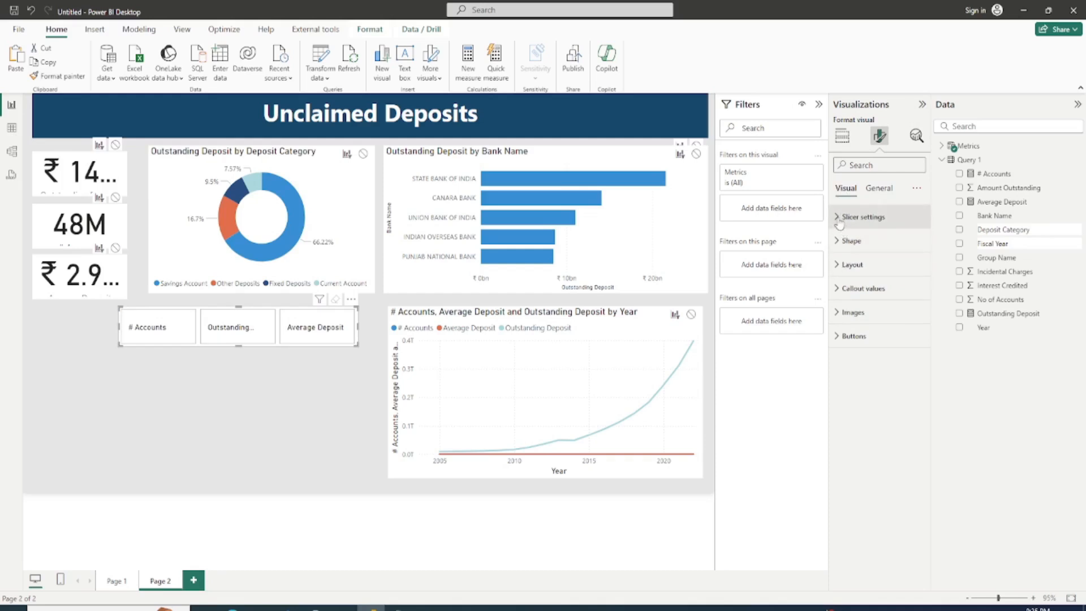
pyautogui.click(839, 221)
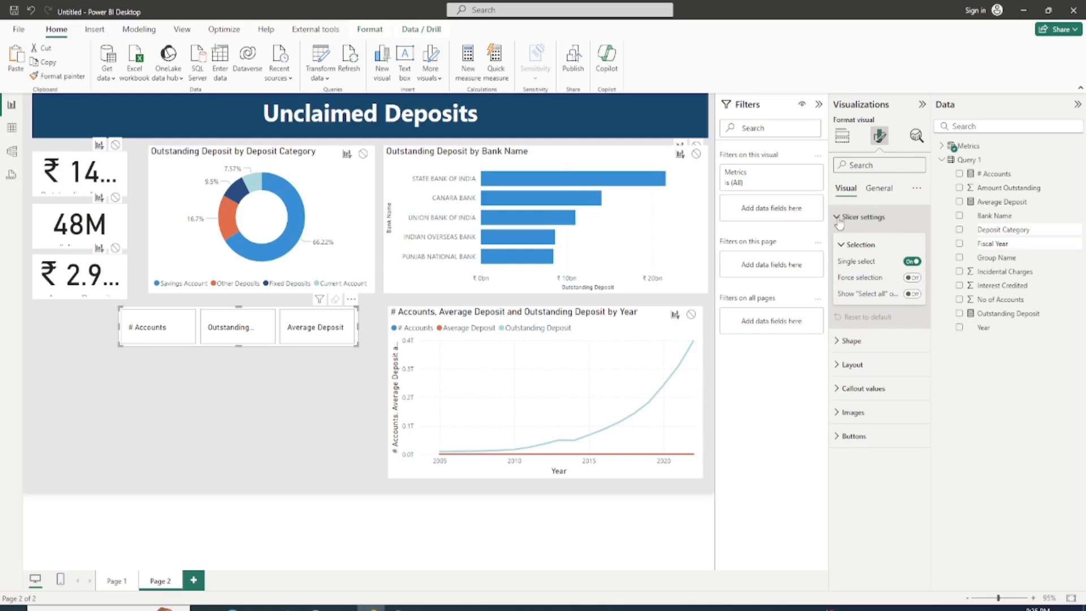
pyautogui.click(839, 221)
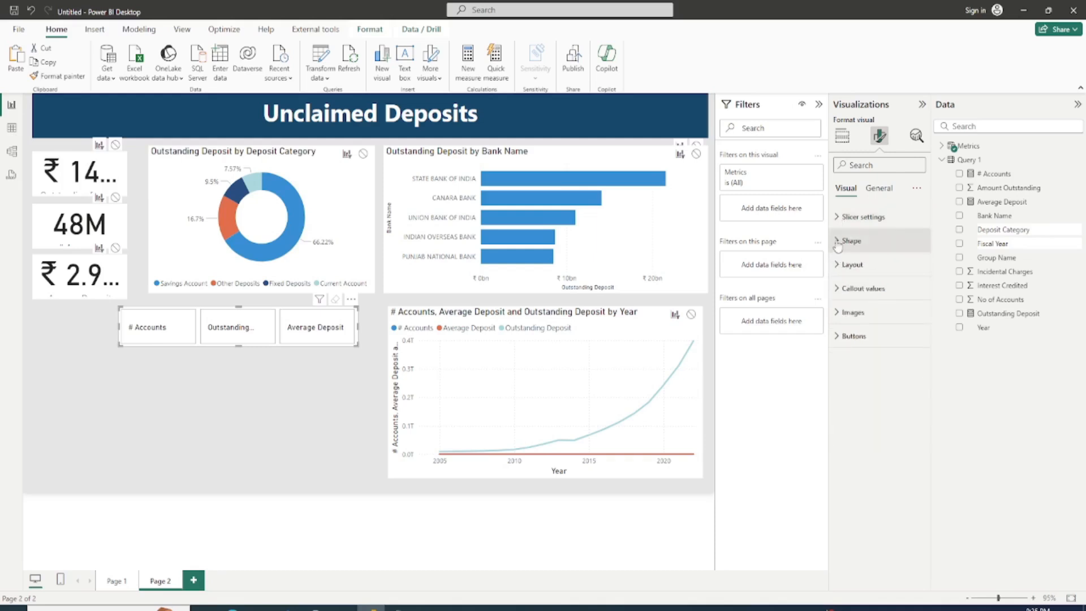
pyautogui.click(837, 243)
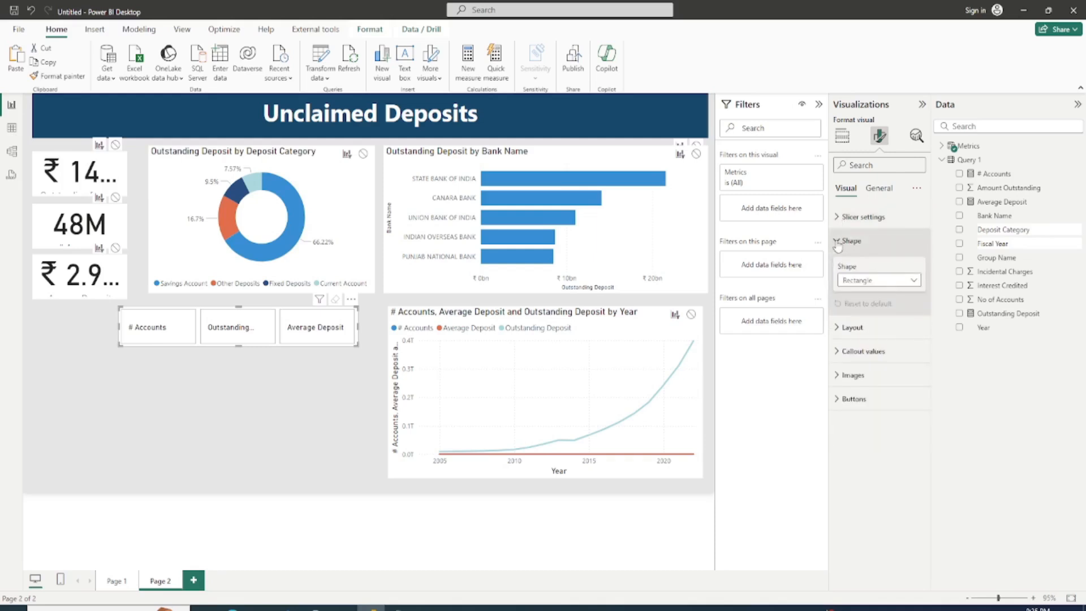
pyautogui.click(864, 281)
pyautogui.click(863, 312)
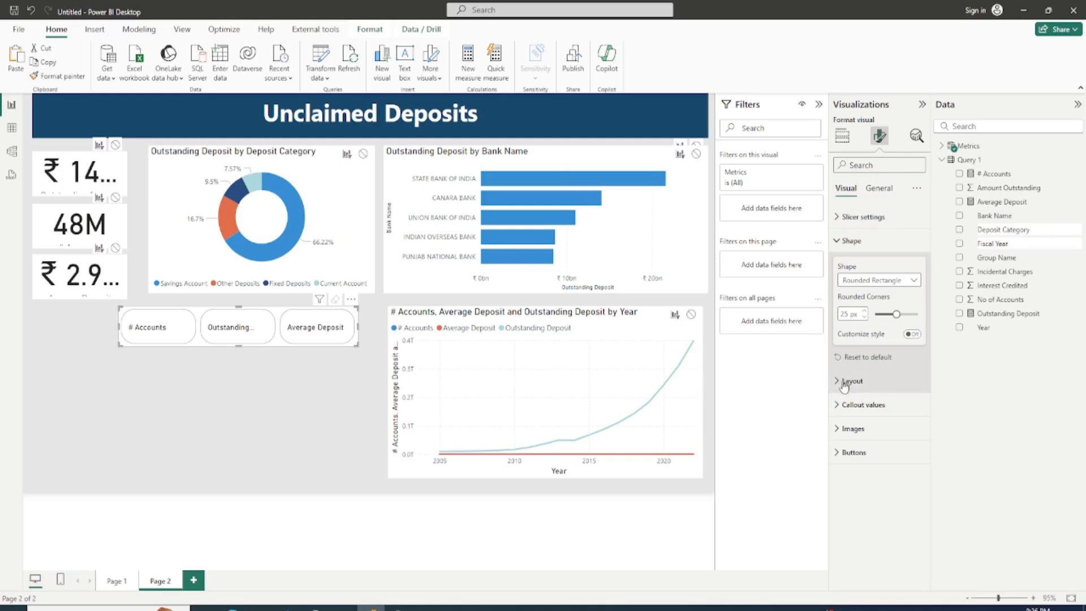
# Step: Examine the Metrics slicer's layout, callout value and button formatting options
pyautogui.click(843, 382)
pyautogui.scroll(-3, 881, 383)
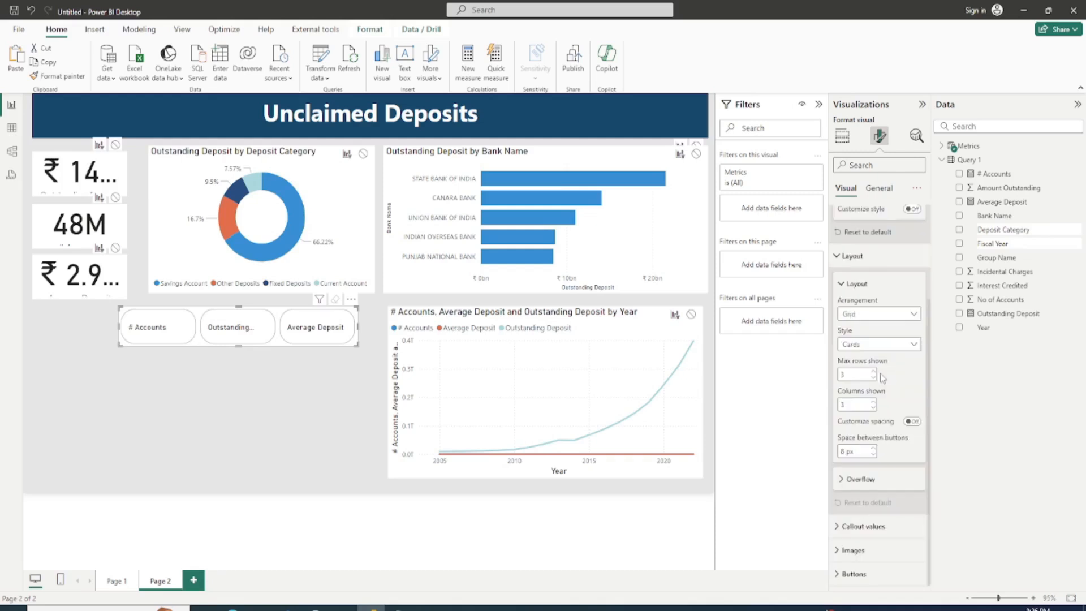
pyautogui.click(841, 259)
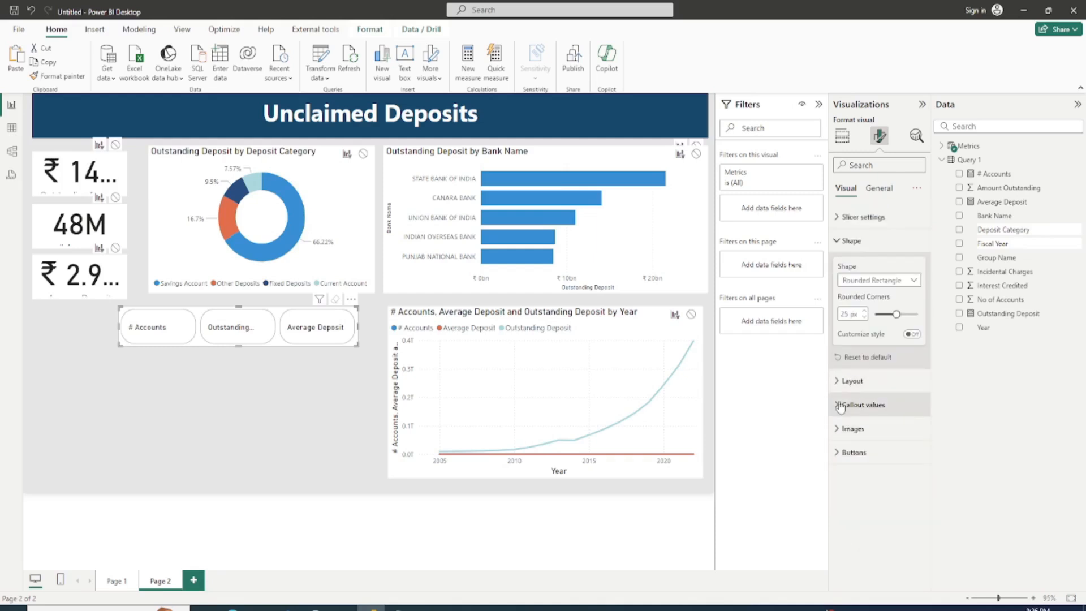
pyautogui.click(862, 404)
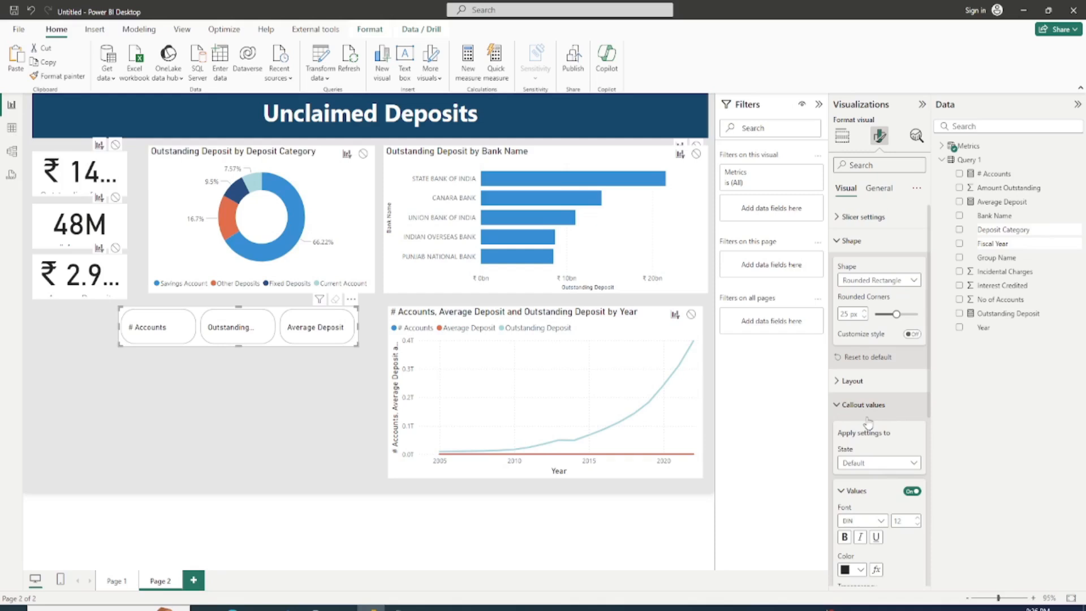
pyautogui.scroll(-5, 884, 504)
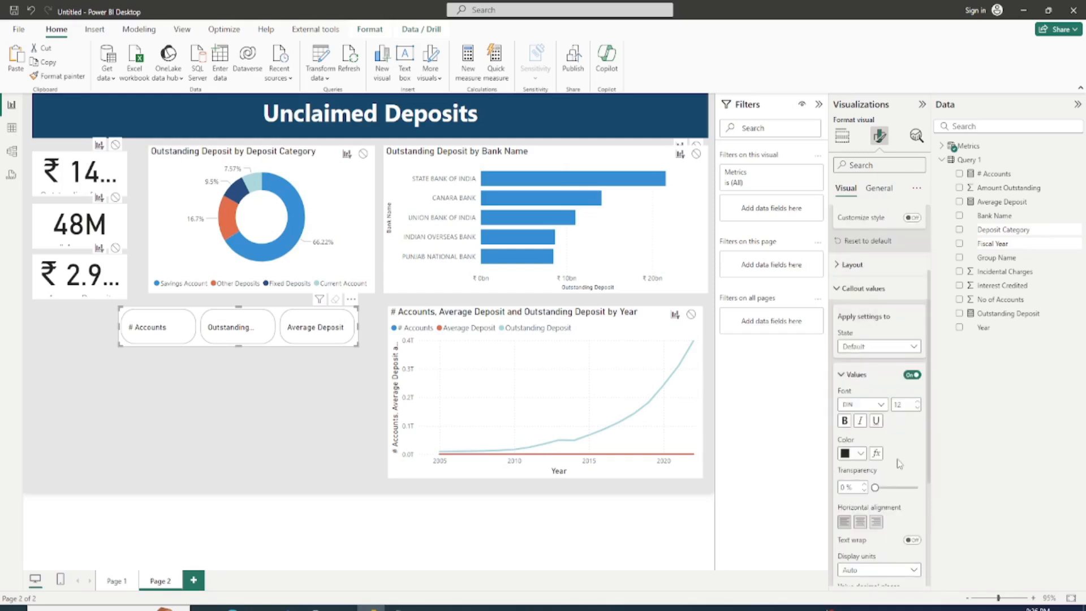
pyautogui.scroll(-1, 898, 465)
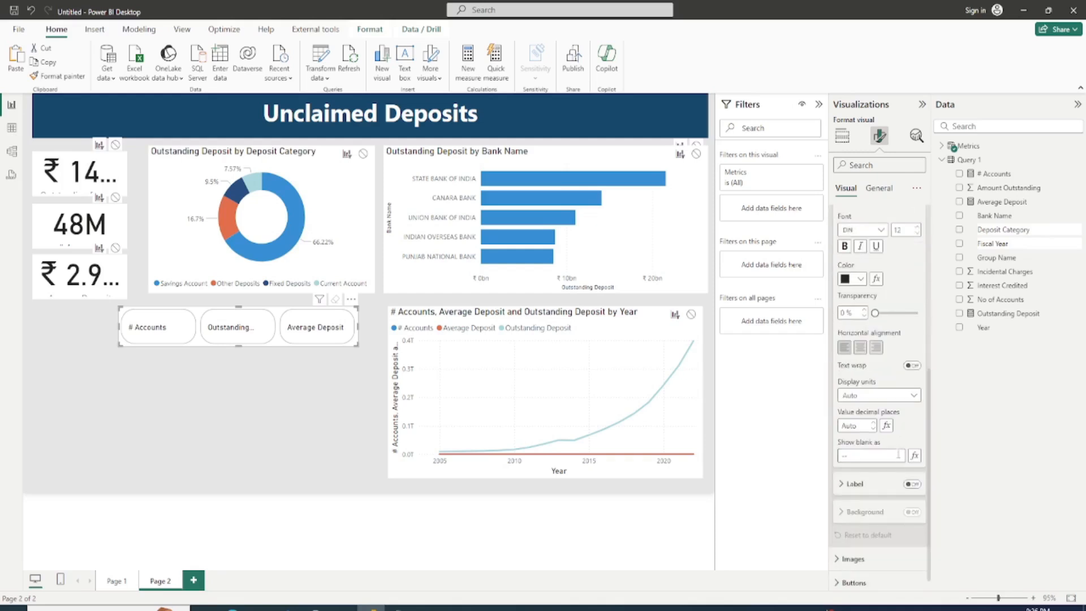
pyautogui.scroll(-1, 882, 452)
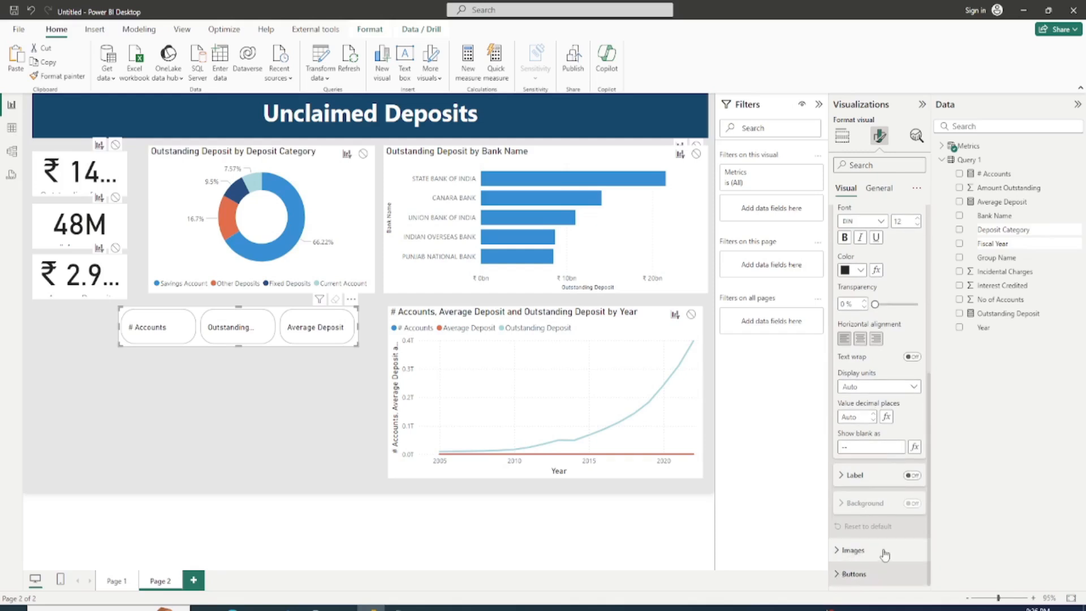
pyautogui.click(886, 574)
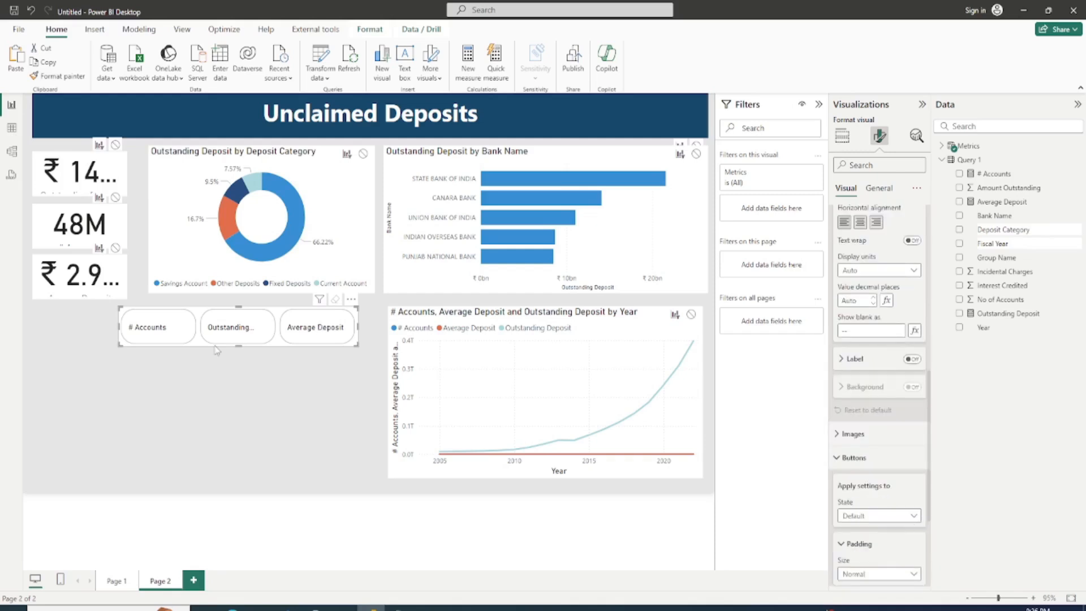
# Step: Select # Accounts in the Metrics slicer and turn off interaction editing for the page
pyautogui.click(161, 331)
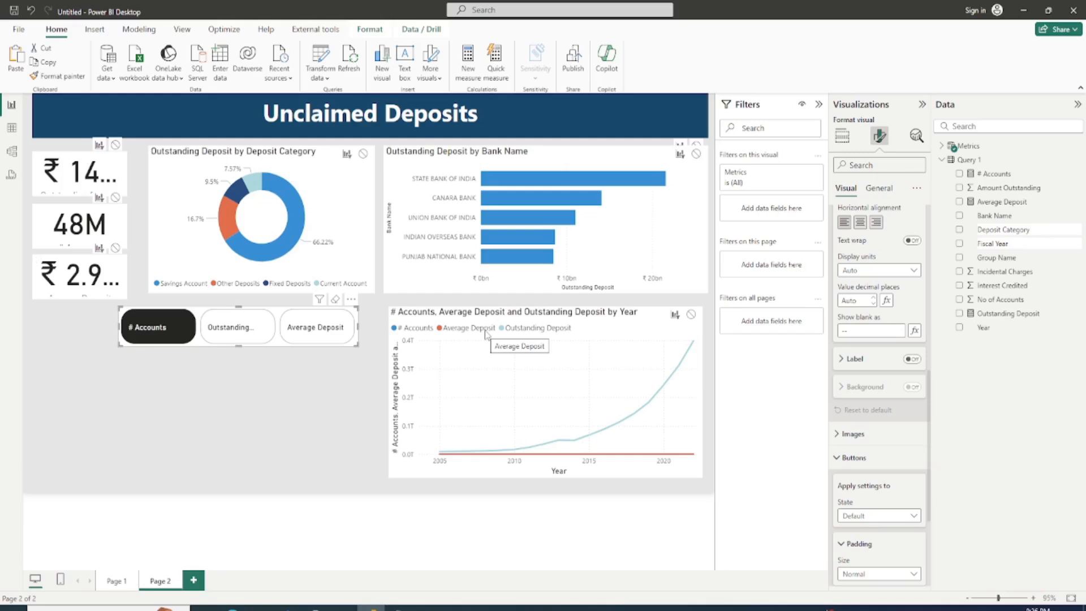
pyautogui.click(371, 32)
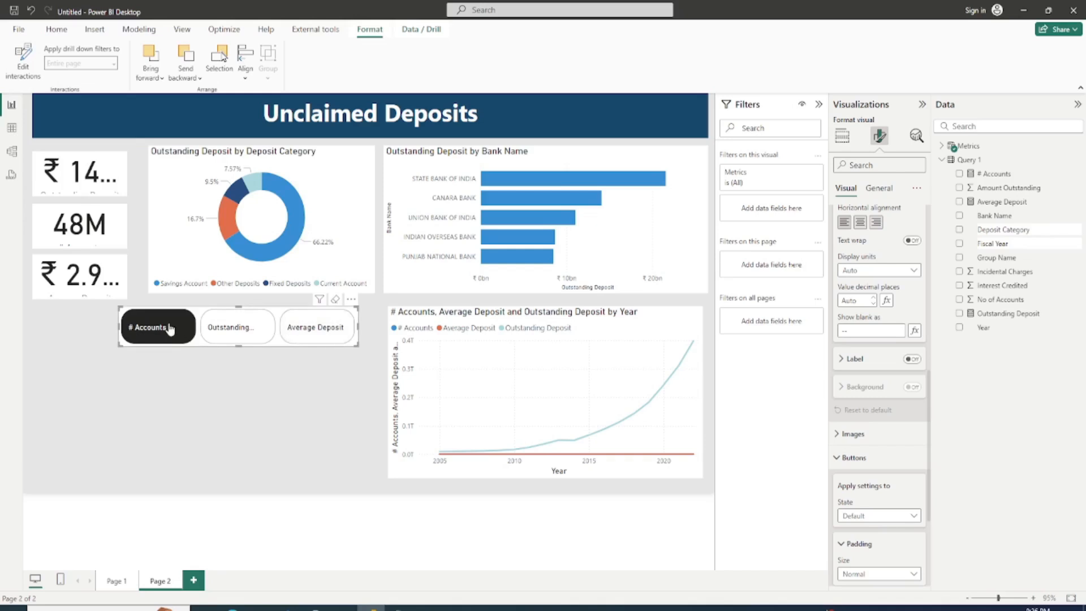
# Step: Replace the # Accounts, Average Deposit and Outstanding Deposit measures on the line chart's Y-axis with the Metrics parameter
pyautogui.click(504, 373)
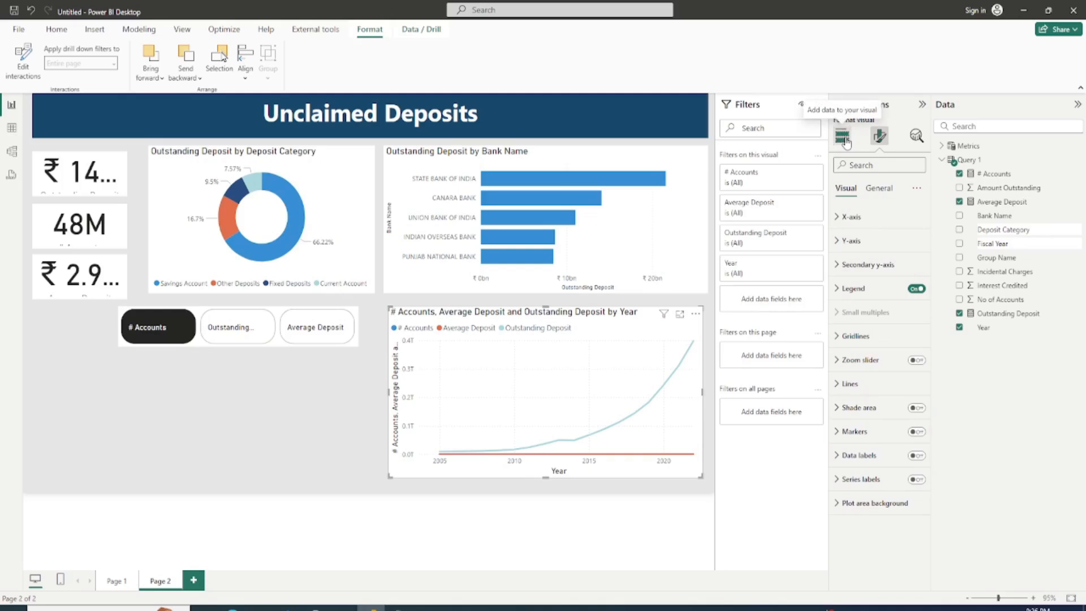
pyautogui.click(843, 138)
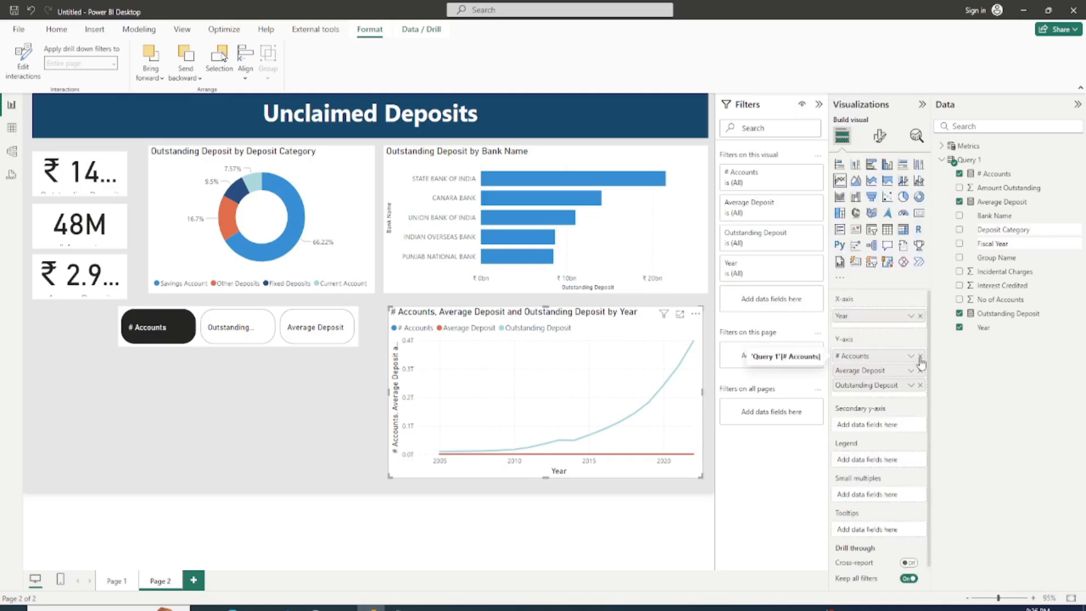
pyautogui.click(920, 356)
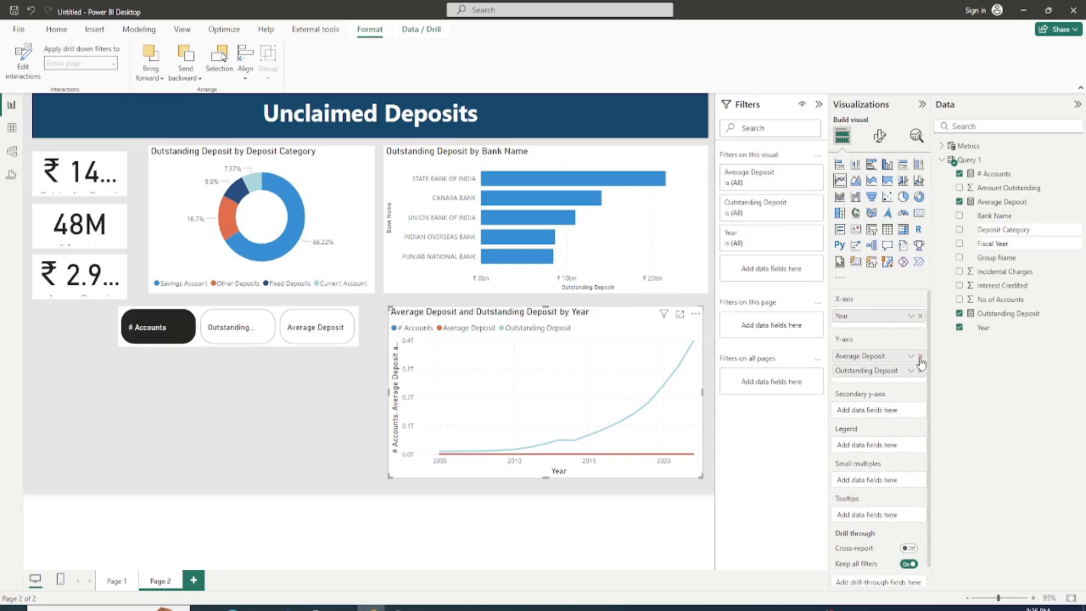
pyautogui.click(942, 147)
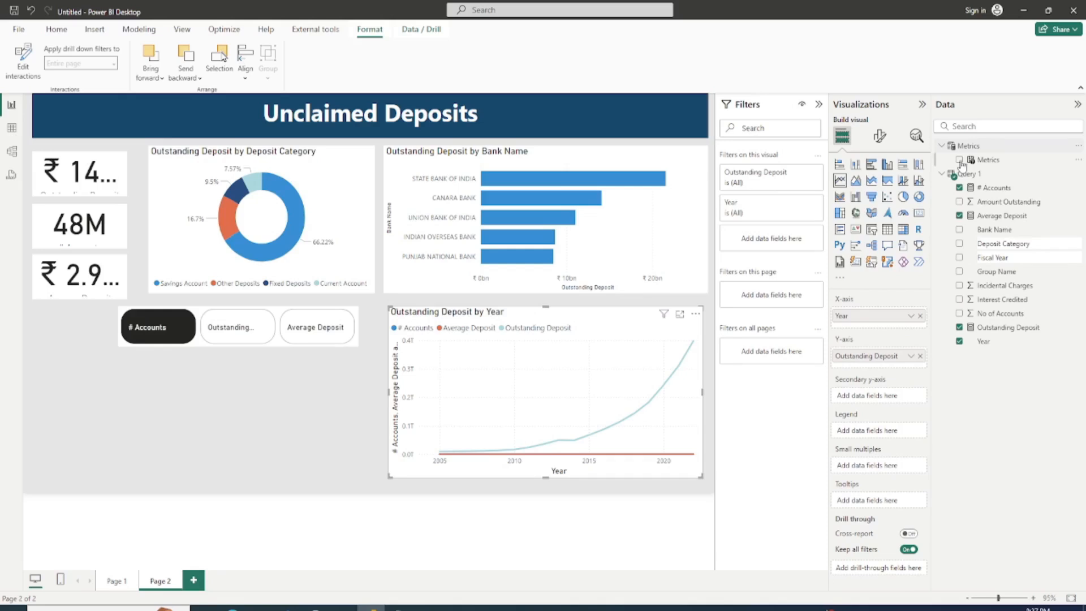
pyautogui.moveTo(961, 163); pyautogui.dragTo(867, 432)
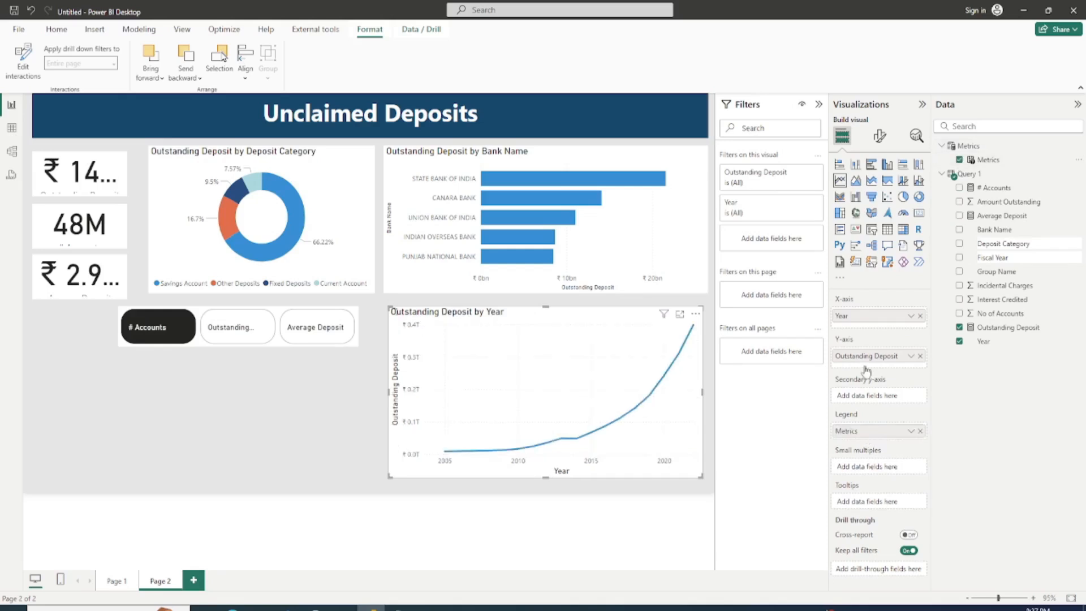
pyautogui.moveTo(866, 370); pyautogui.dragTo(919, 366)
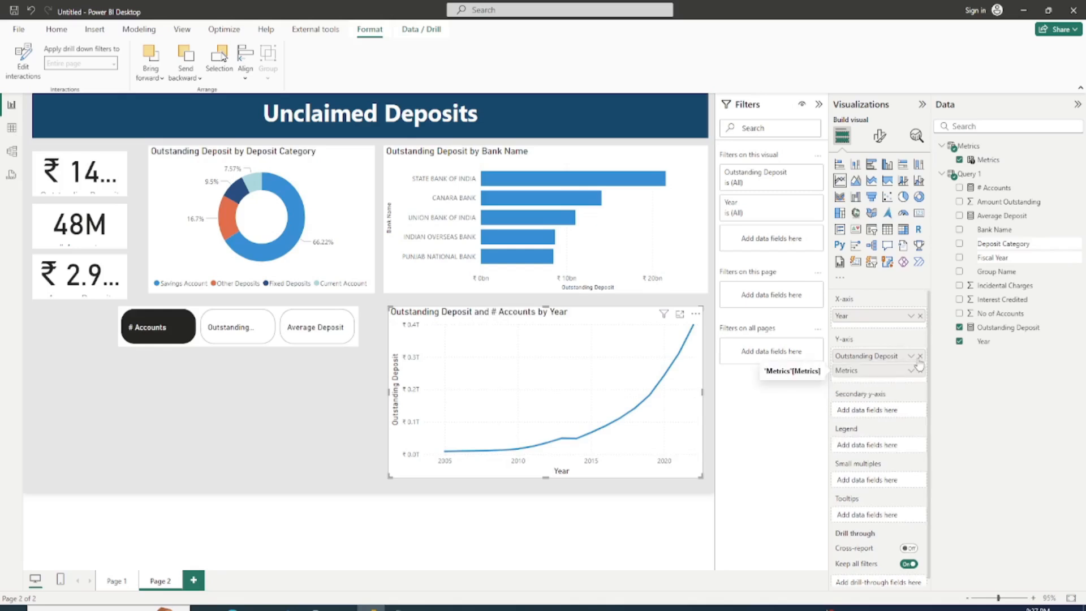
pyautogui.click(919, 356)
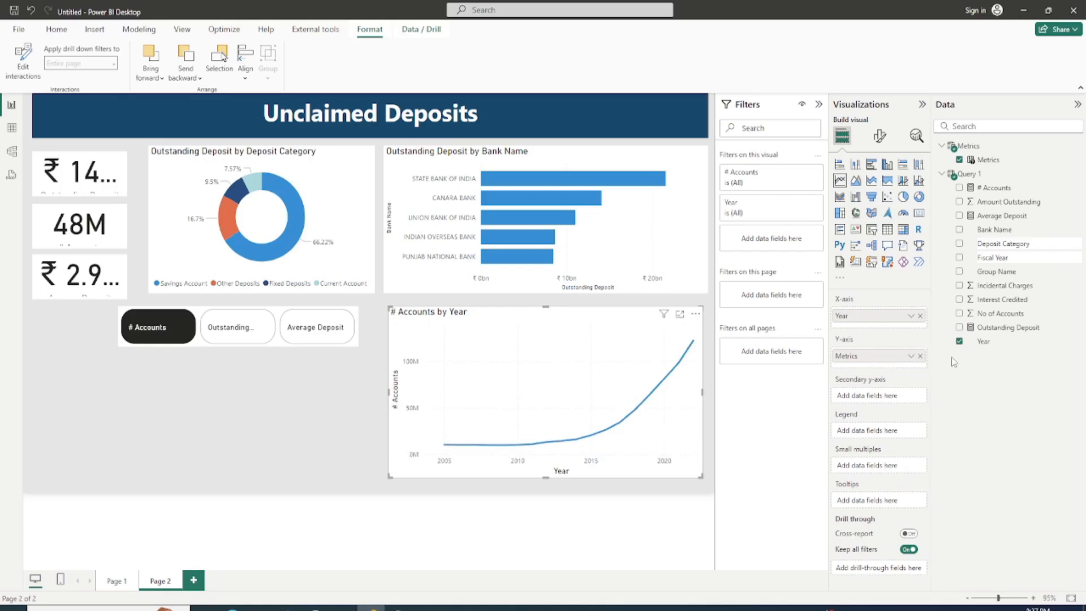
# Step: Switch the Metrics slicer to Outstanding Deposit and check that the yearly line chart follows the selection
pyautogui.click(242, 328)
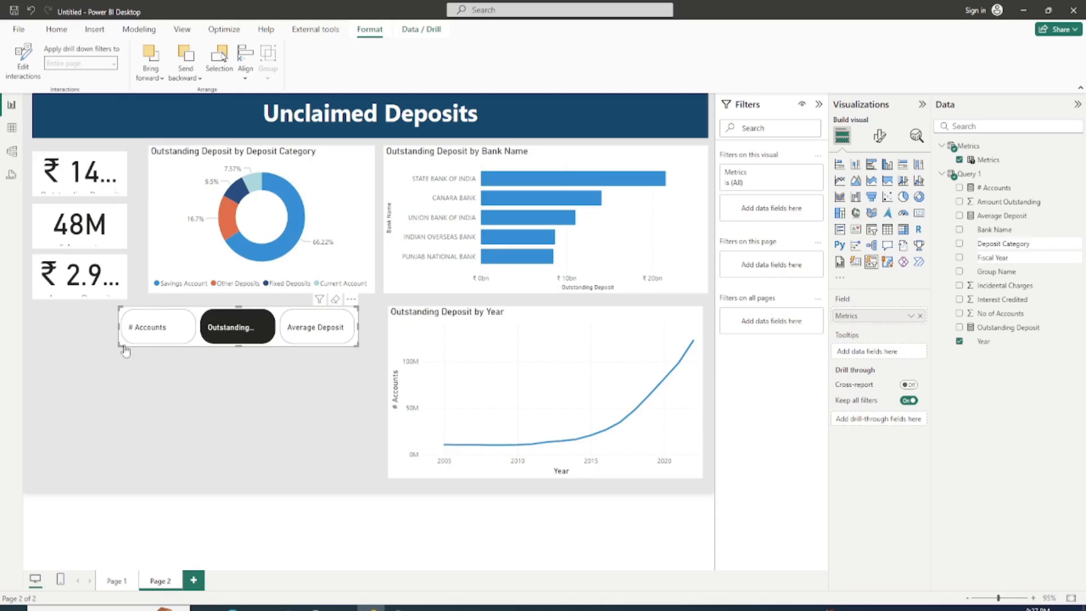
pyautogui.click(546, 320)
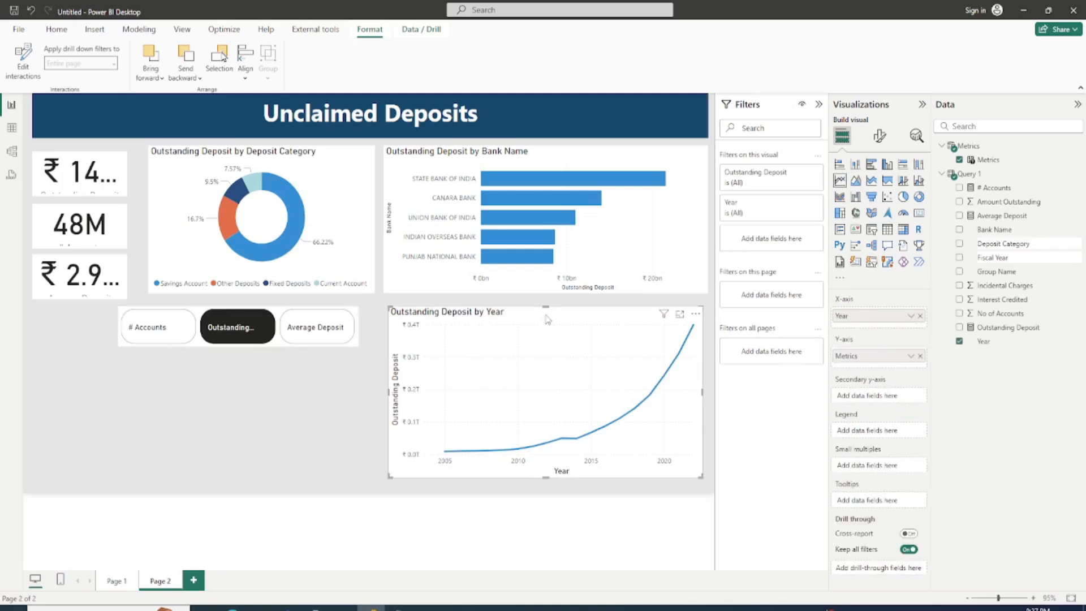
# Step: Lower the top and bottom edges of the yearly line chart to free space above it
pyautogui.moveTo(546, 307); pyautogui.dragTo(546, 320)
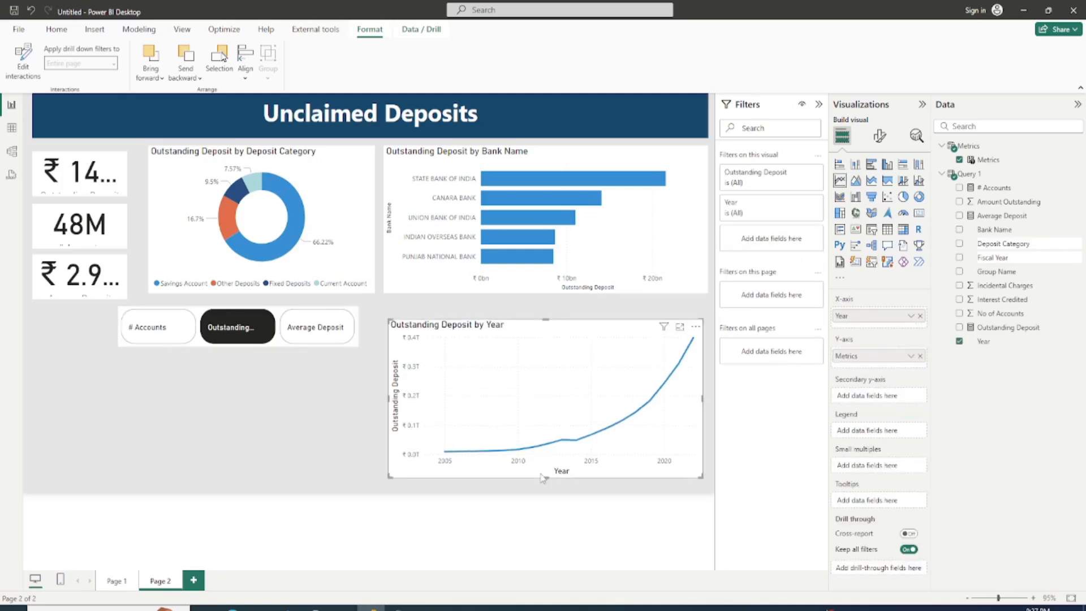
pyautogui.moveTo(543, 478); pyautogui.dragTo(546, 485)
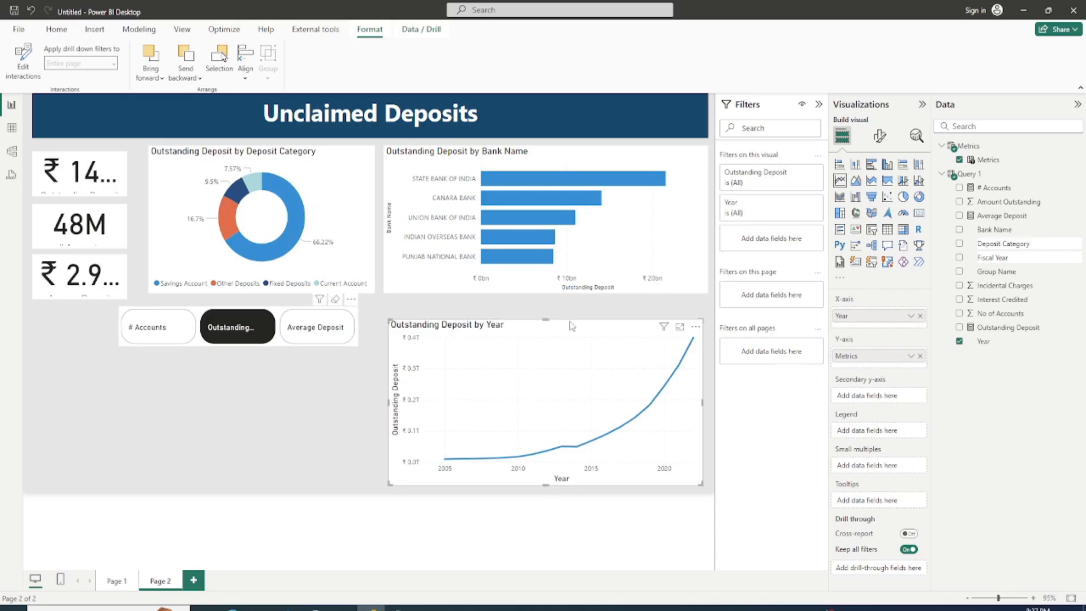
# Step: Move the Metrics slicer between the bank bar chart and the yearly line chart, and resize it to the line chart's width
pyautogui.moveTo(277, 308); pyautogui.dragTo(282, 308)
pyautogui.moveTo(282, 345); pyautogui.dragTo(572, 325)
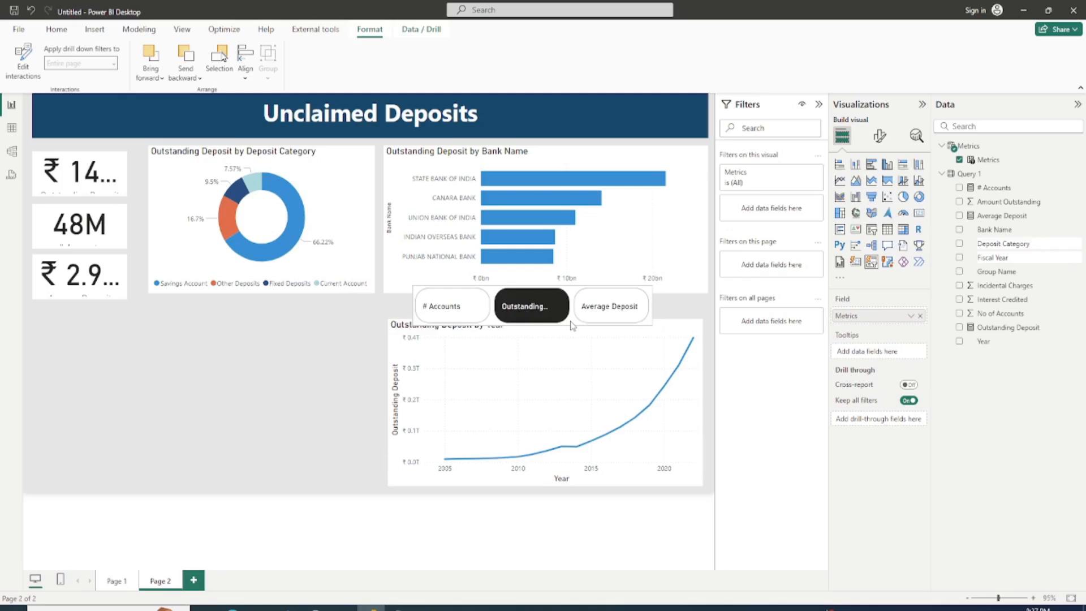
pyautogui.moveTo(532, 286); pyautogui.dragTo(535, 303)
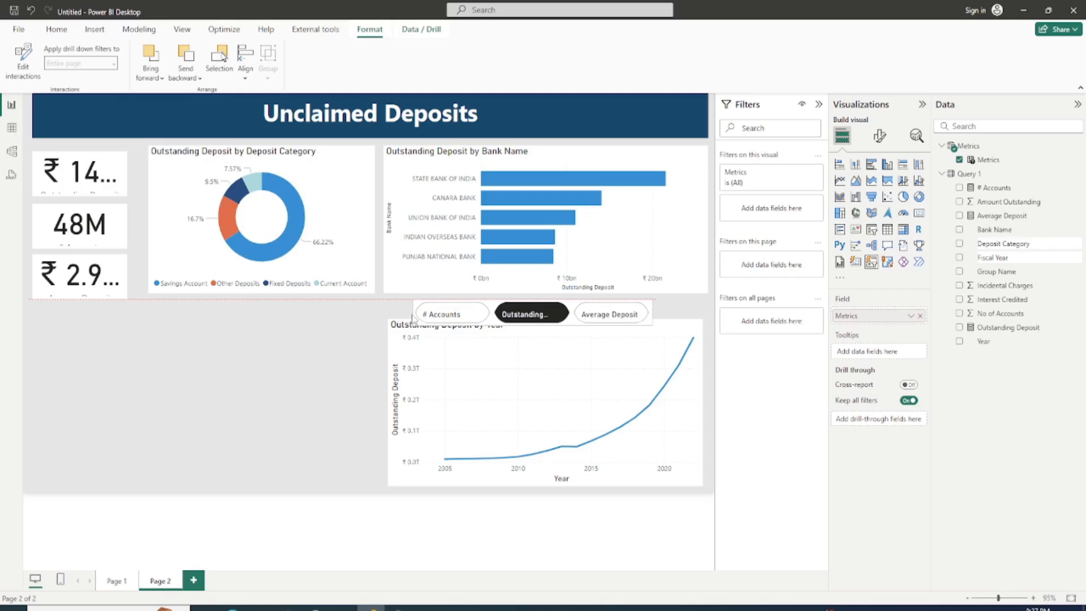
pyautogui.moveTo(412, 318); pyautogui.dragTo(390, 319)
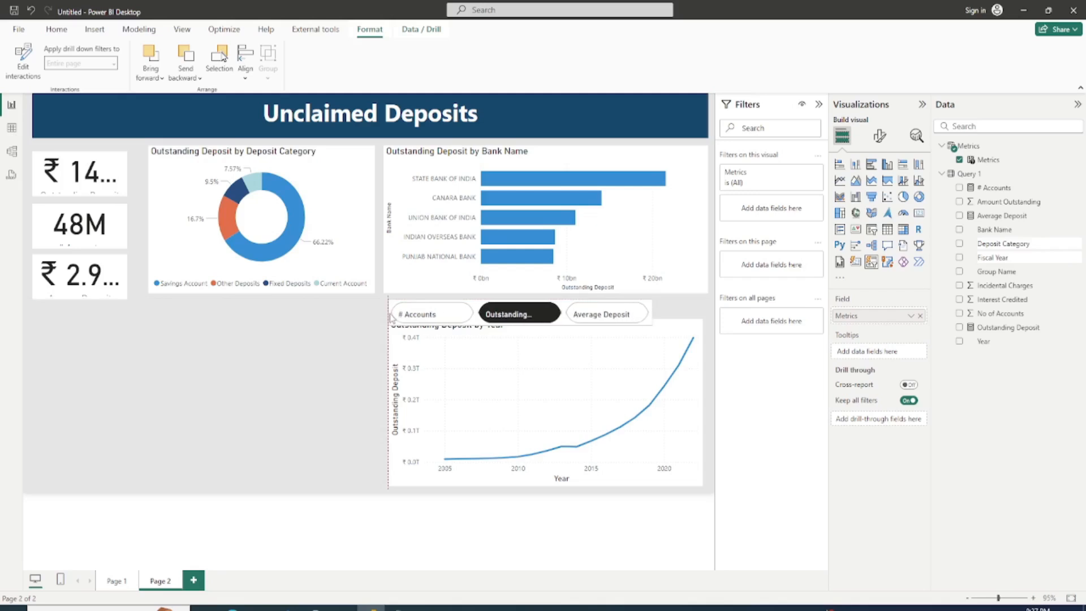
pyautogui.moveTo(652, 317); pyautogui.dragTo(703, 318)
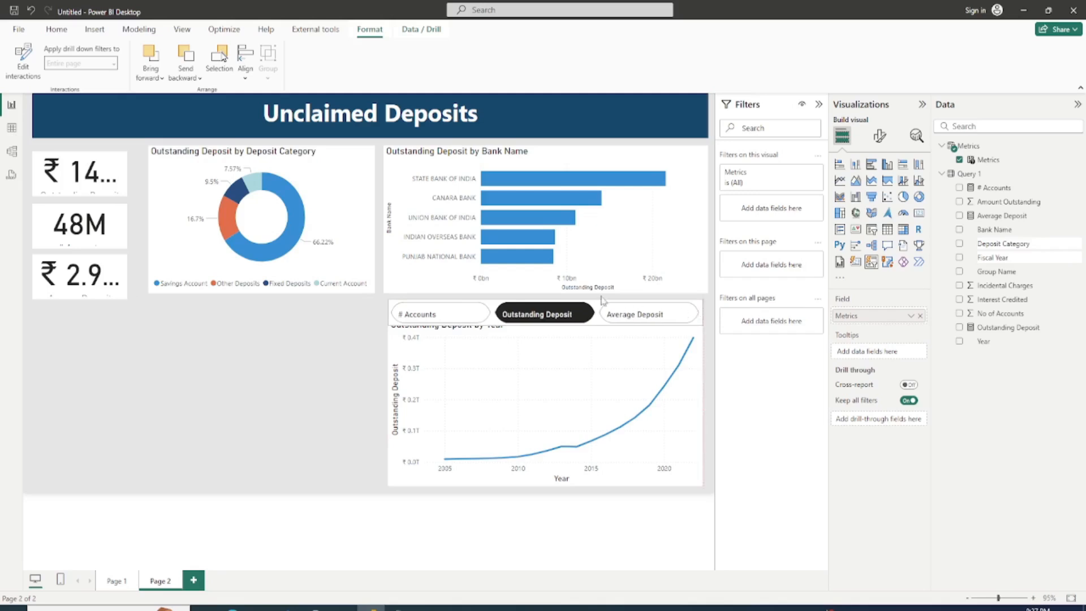
# Step: Lower the yearly line chart's top edge so the chart starts just beneath the Metrics slicer
pyautogui.click(601, 258)
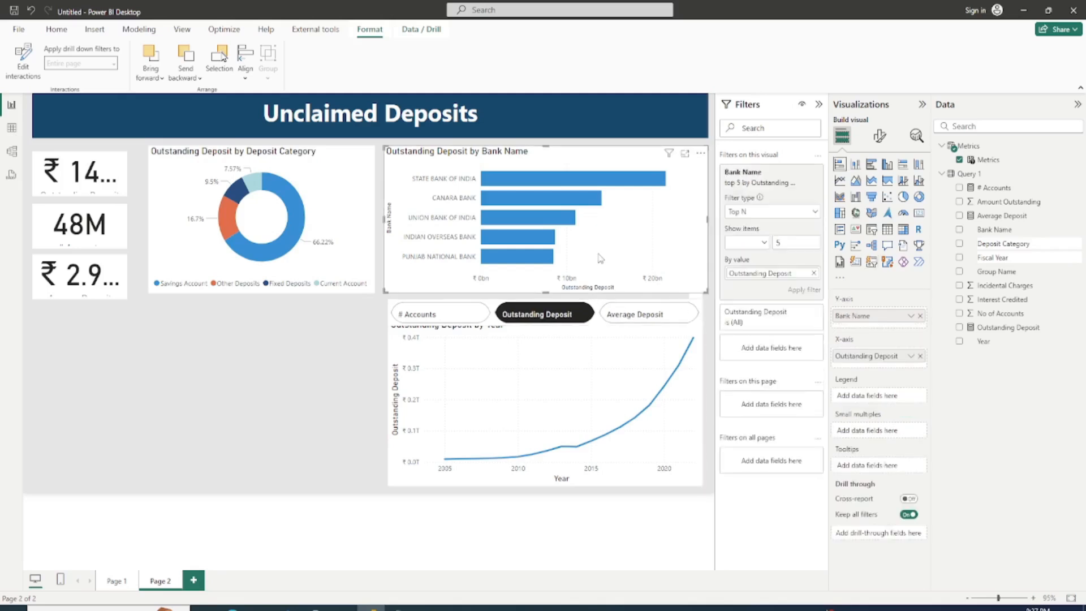
pyautogui.click(606, 362)
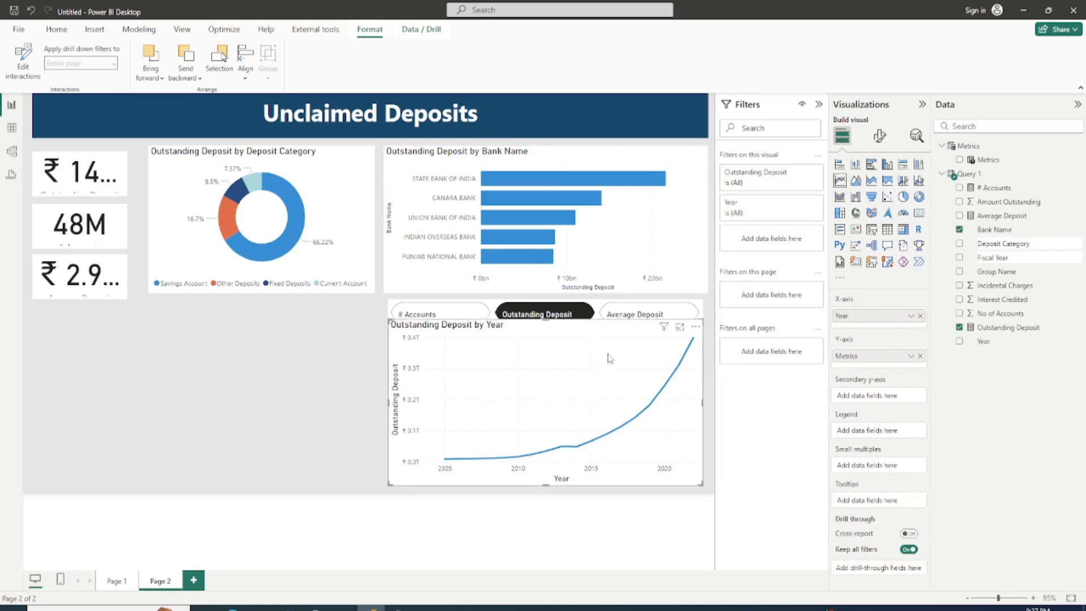
pyautogui.moveTo(545, 321); pyautogui.dragTo(546, 331)
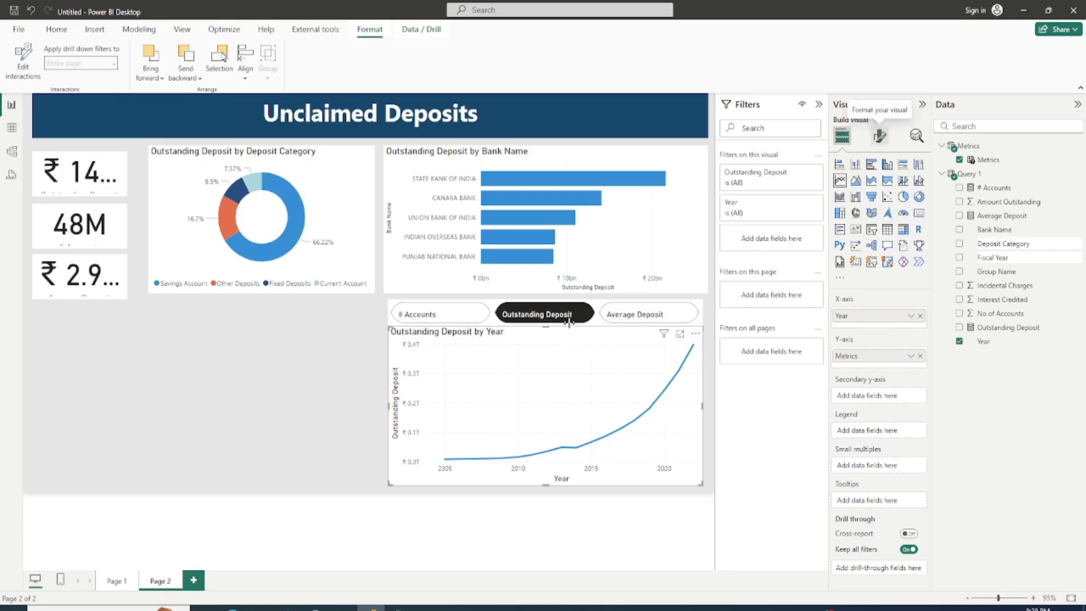
# Step: Set the button padding of the Metrics slicer to Narrow
pyautogui.click(492, 323)
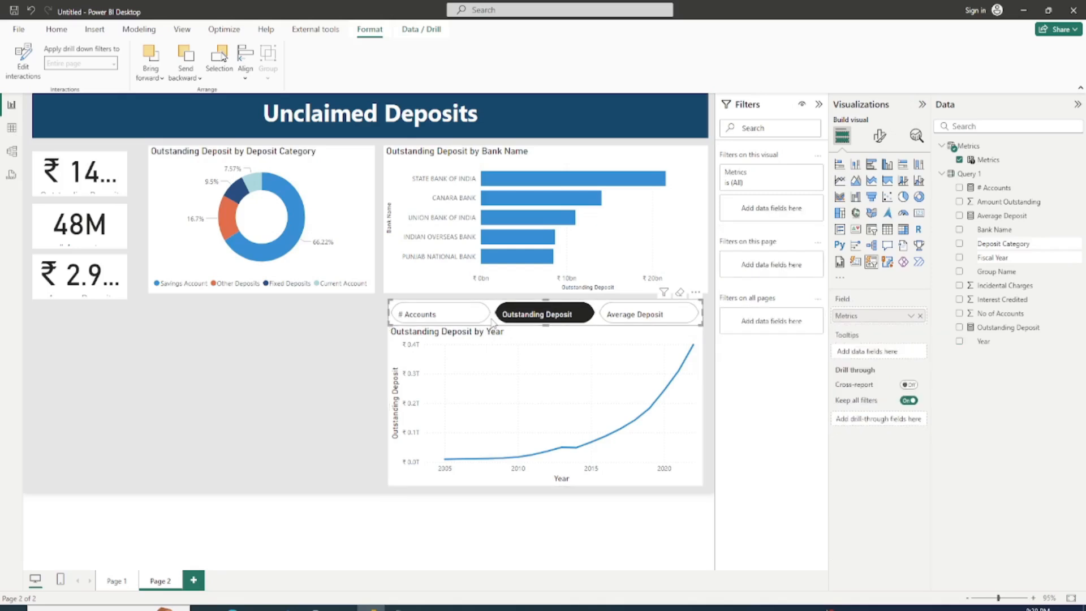
pyautogui.click(879, 135)
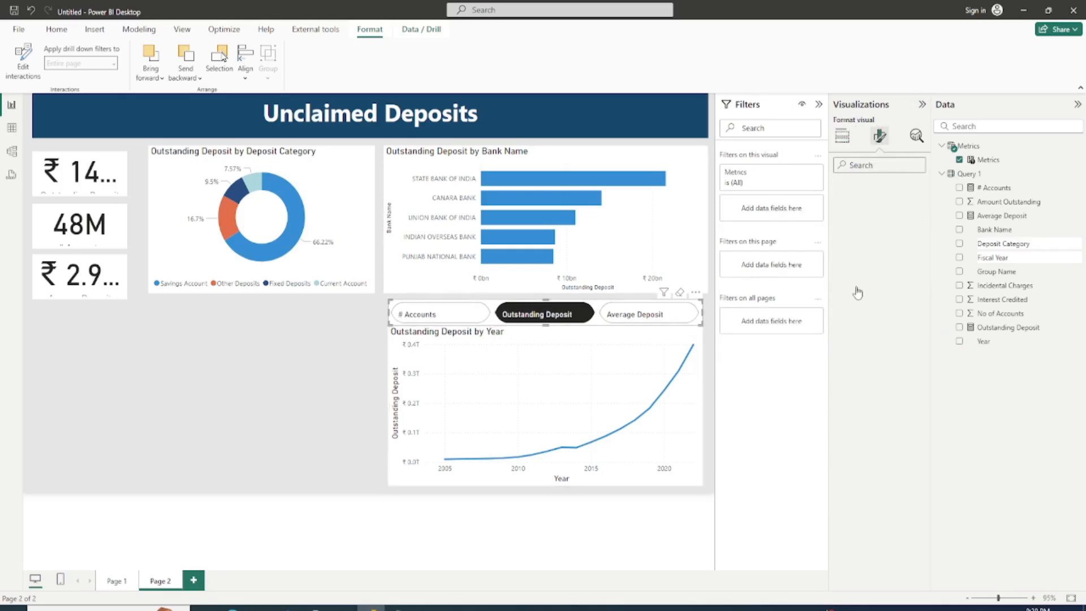
pyautogui.click(841, 341)
pyautogui.scroll(-1, 880, 396)
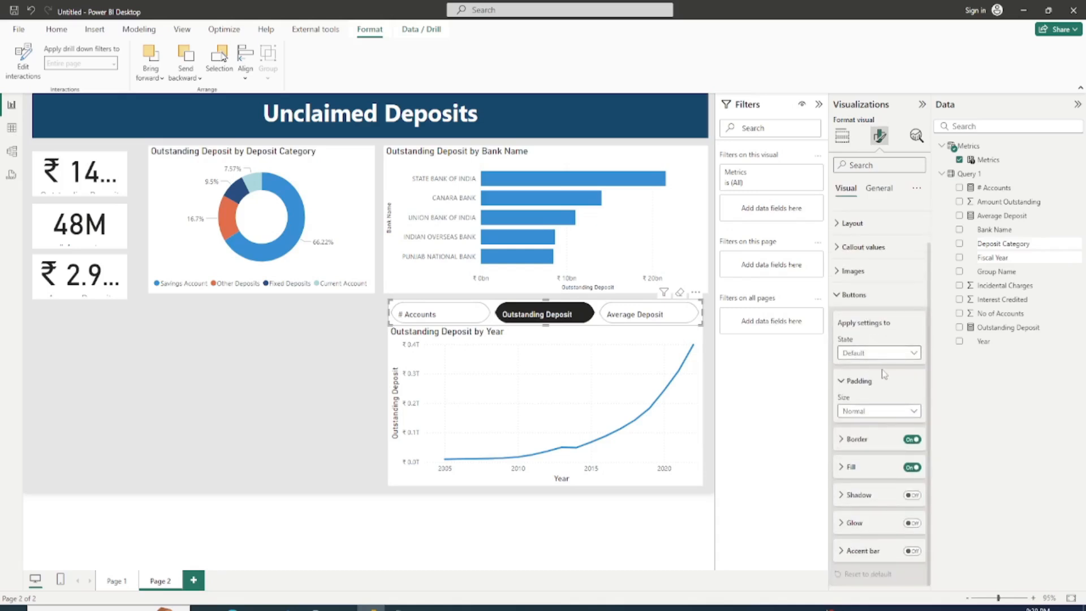
pyautogui.click(874, 417)
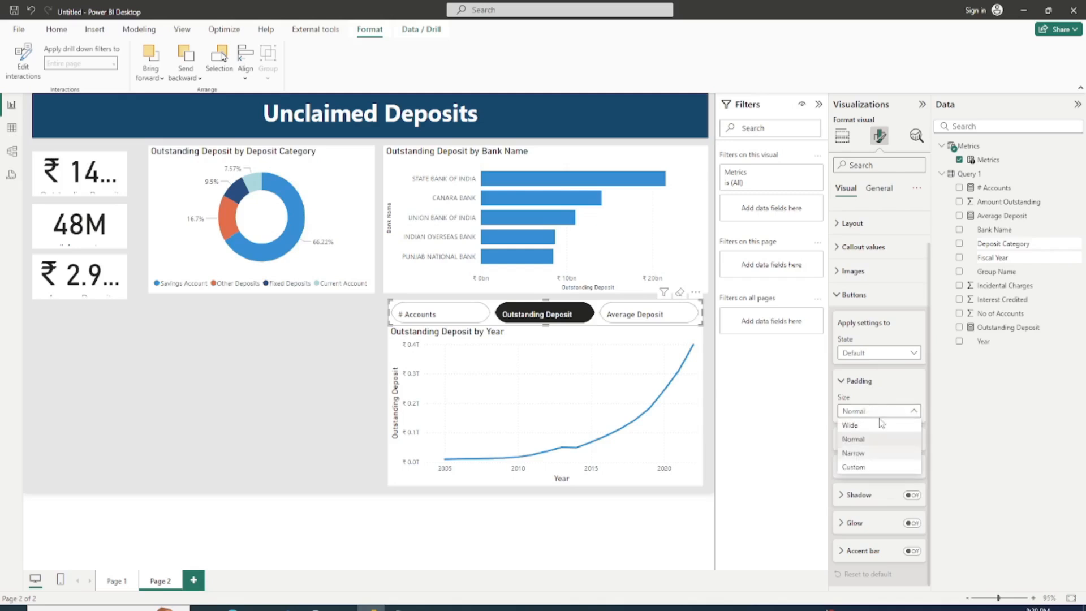
pyautogui.click(880, 419)
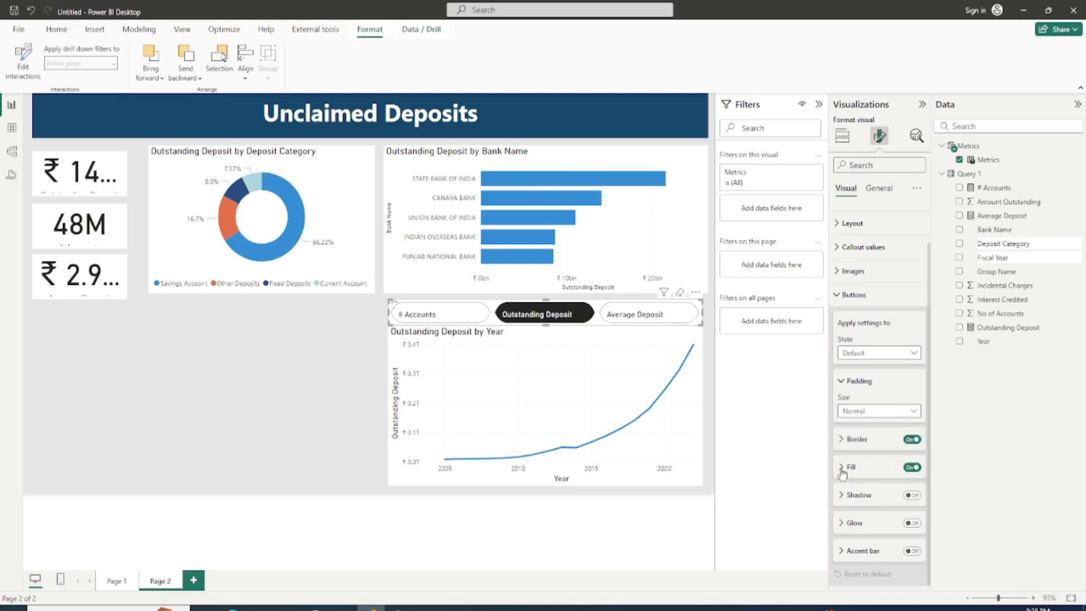
# Step: Center the callout values horizontally on the Metrics slicer's buttons
pyautogui.click(860, 465)
pyautogui.scroll(-1, 860, 465)
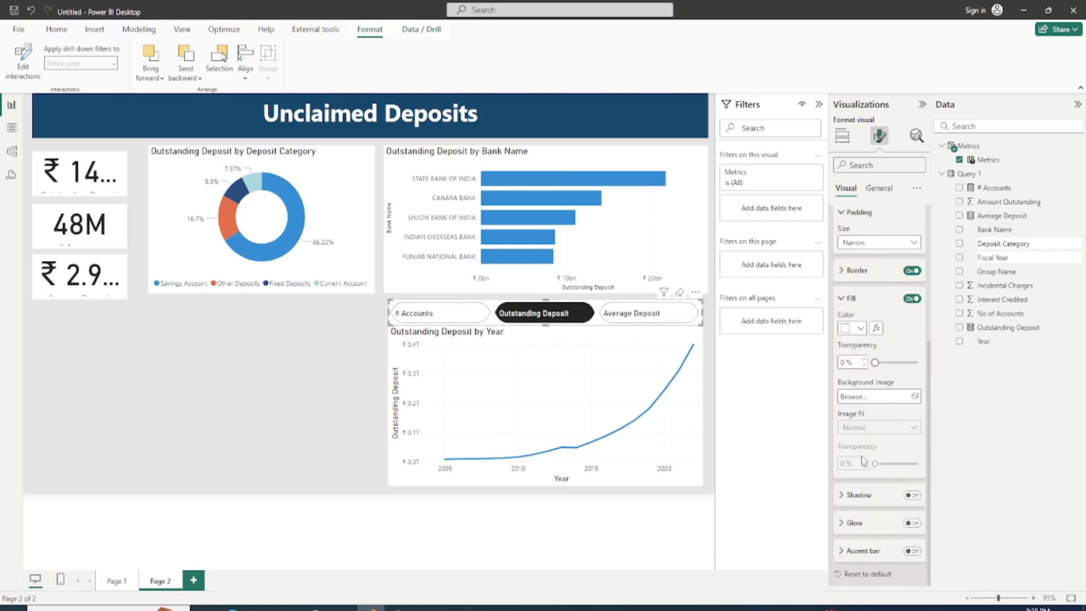
pyautogui.scroll(-1, 887, 443)
pyautogui.scroll(1, 887, 443)
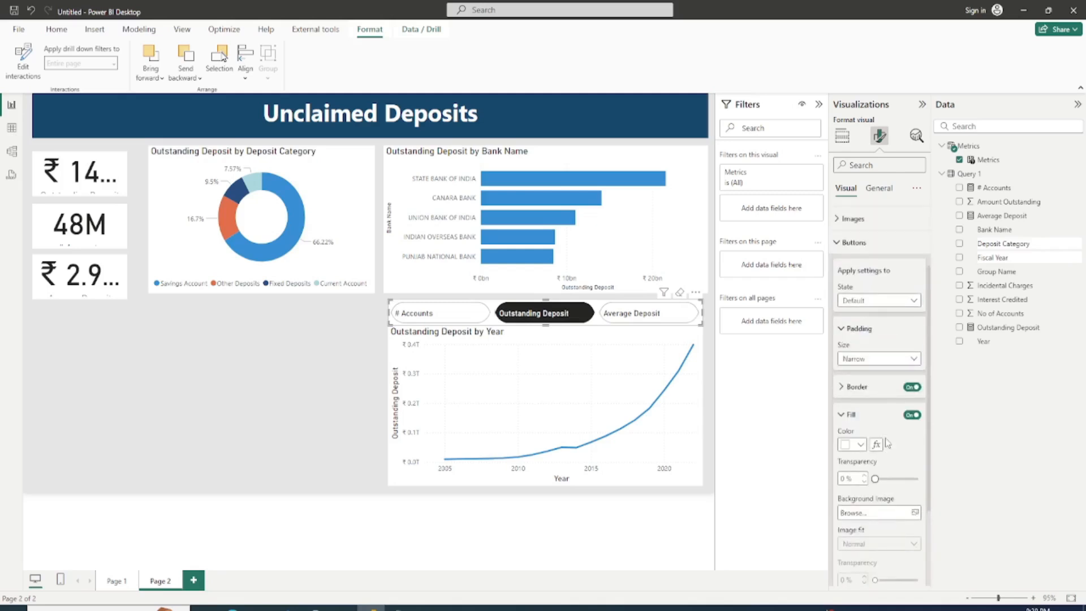
pyautogui.scroll(3, 855, 261)
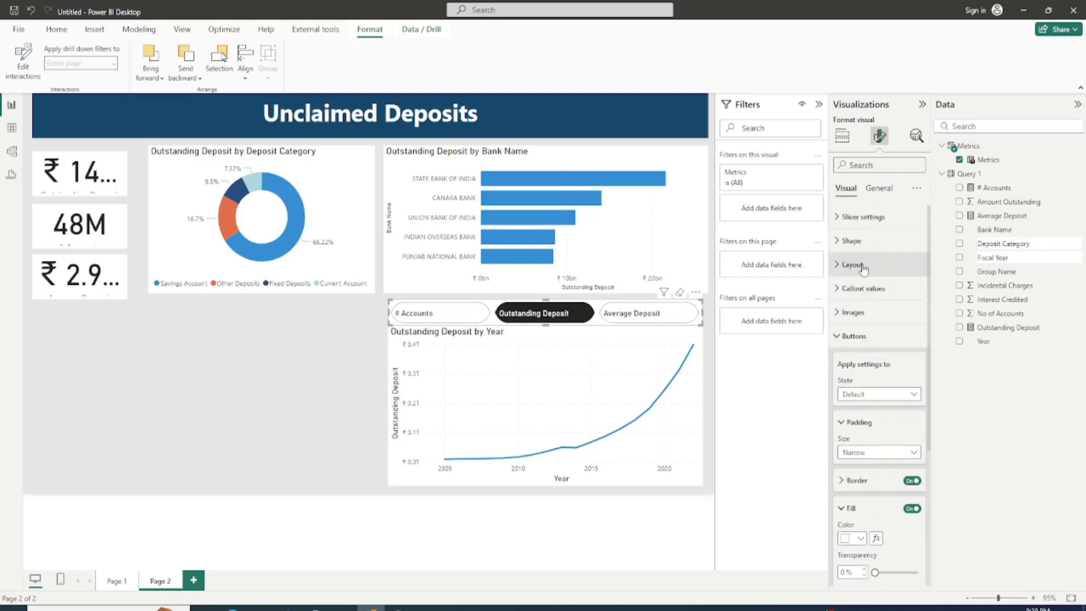
pyautogui.click(841, 290)
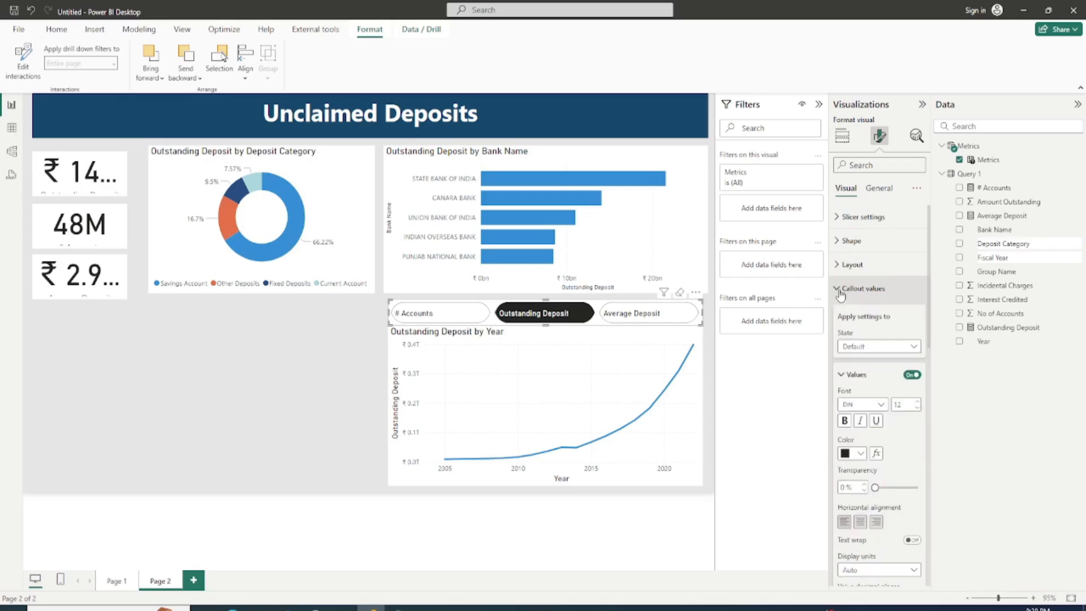
pyautogui.click(859, 523)
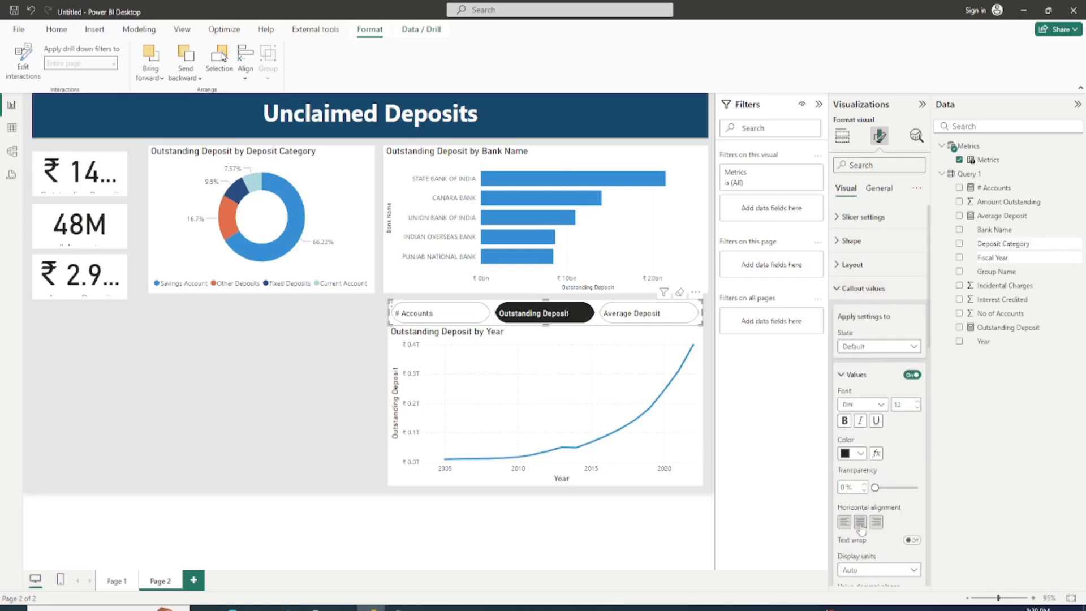
pyautogui.click(836, 290)
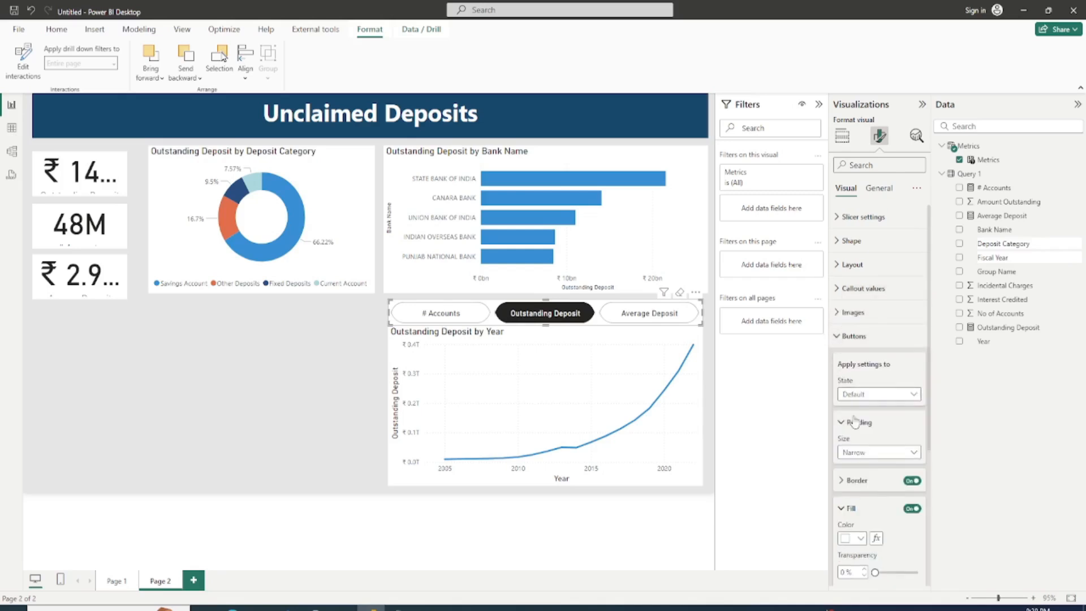
# Step: Set the fill of the Metrics slicer's buttons in the Selected state to the dark blue of the title banner
pyautogui.click(863, 395)
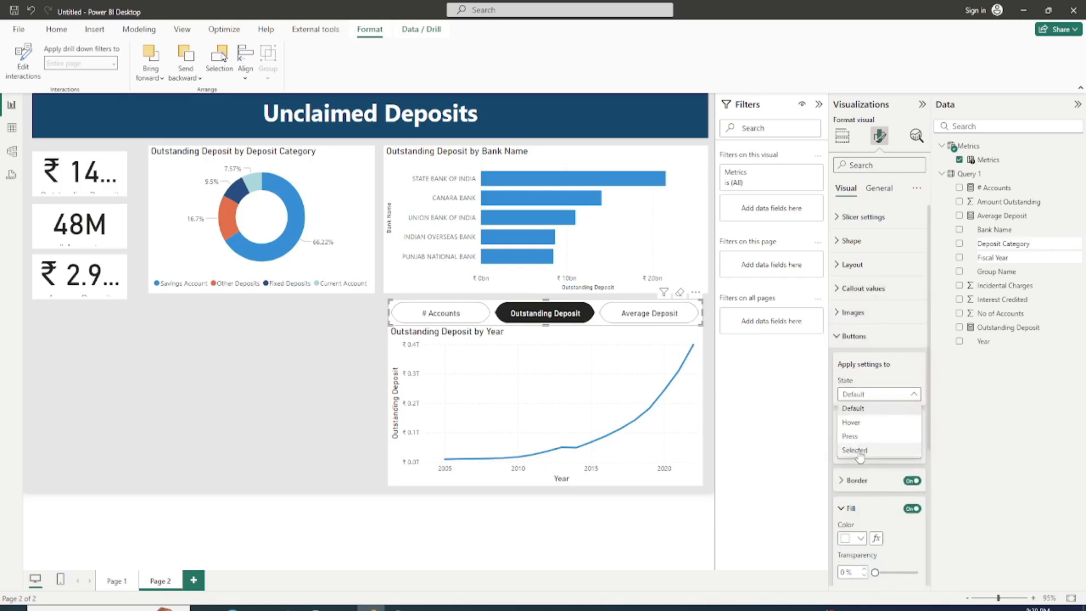
pyautogui.click(871, 511)
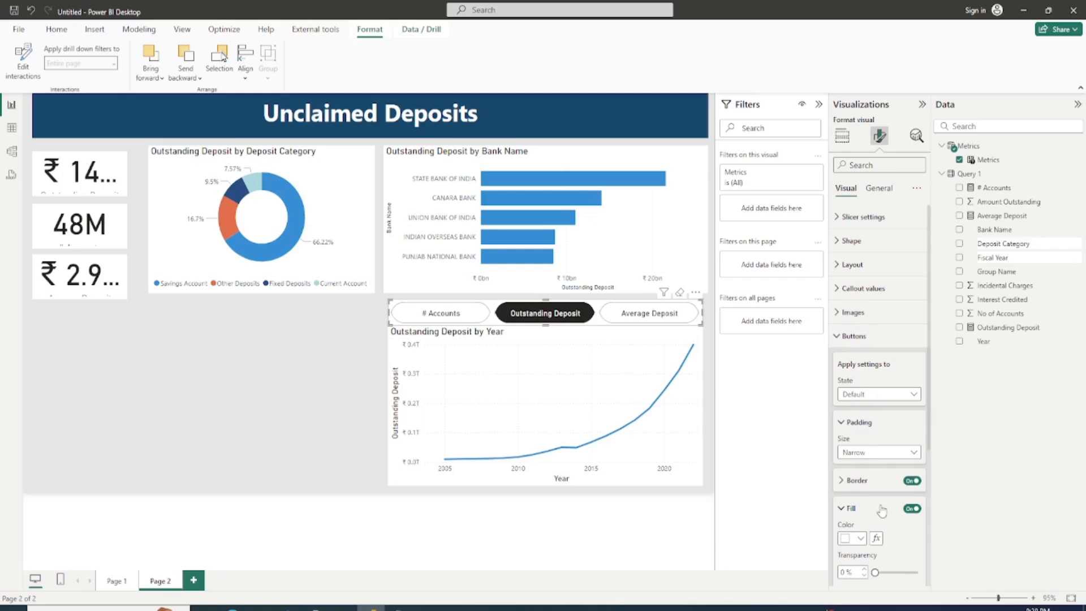
pyautogui.scroll(-3, 882, 504)
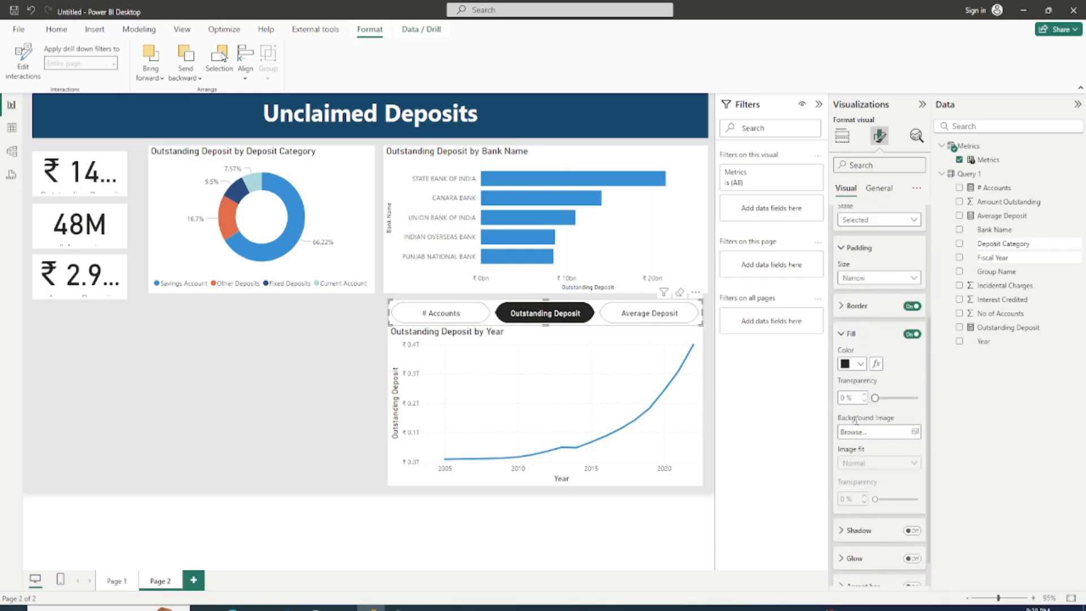
pyautogui.click(860, 364)
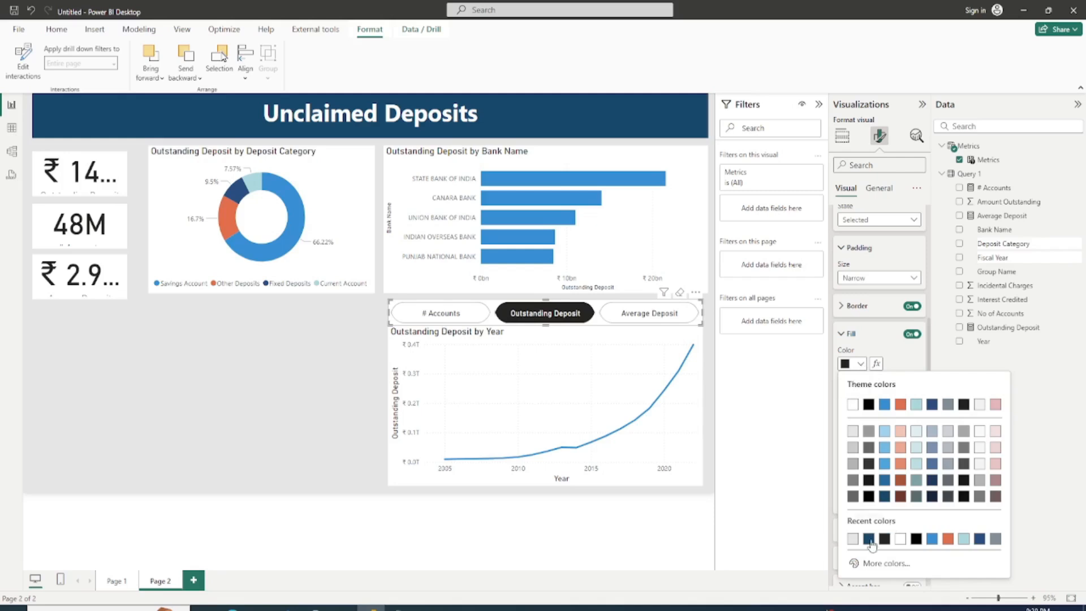
pyautogui.click(868, 539)
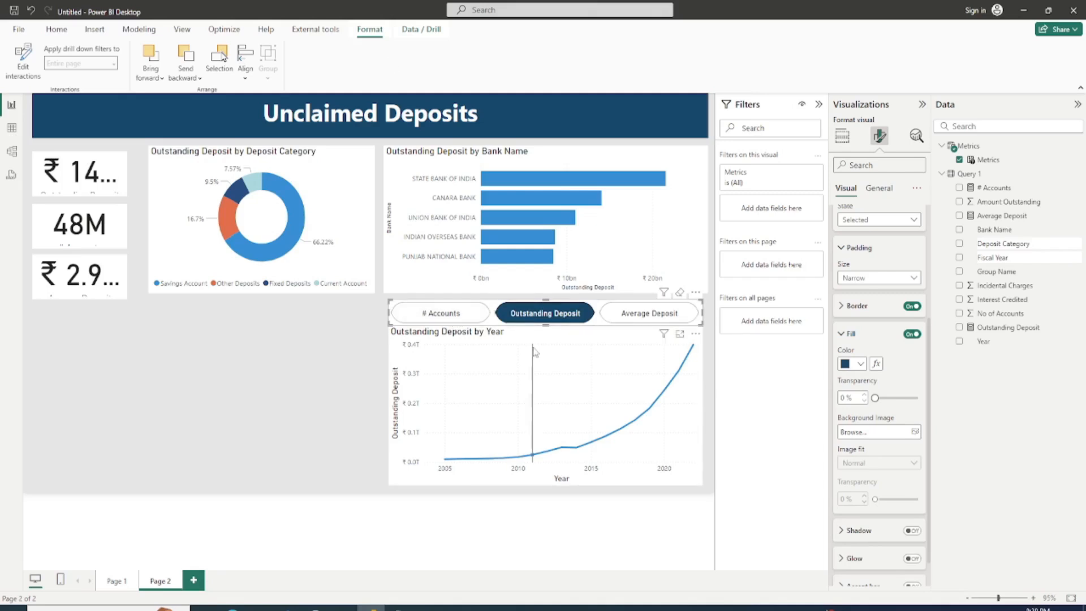
# Step: Change the line color of the yearly line chart to orange for all series
pyautogui.click(630, 390)
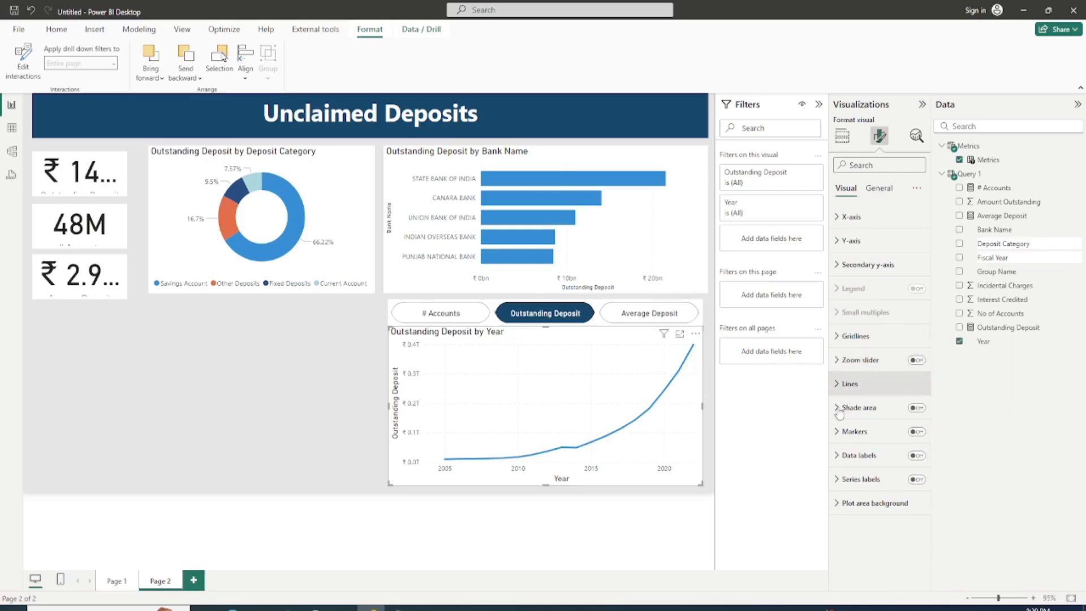
pyautogui.click(839, 386)
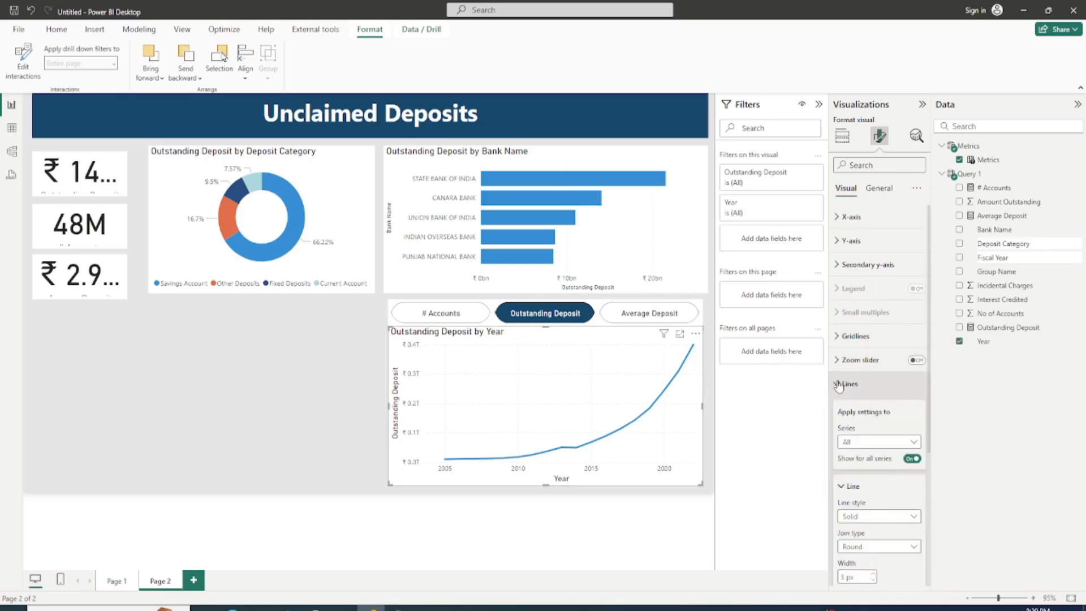
pyautogui.scroll(-3, 871, 503)
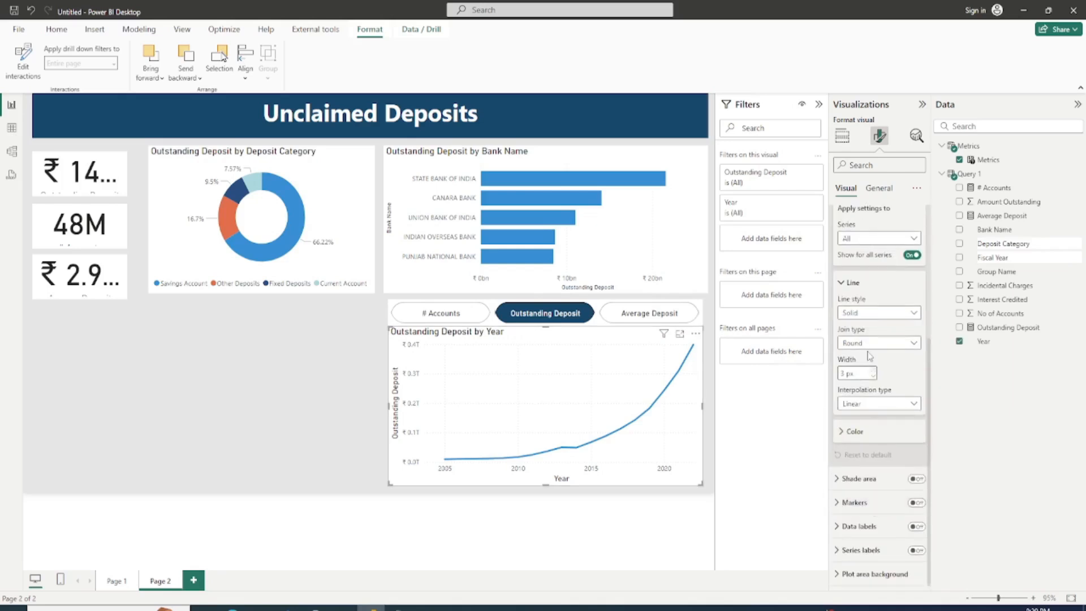
pyautogui.click(843, 436)
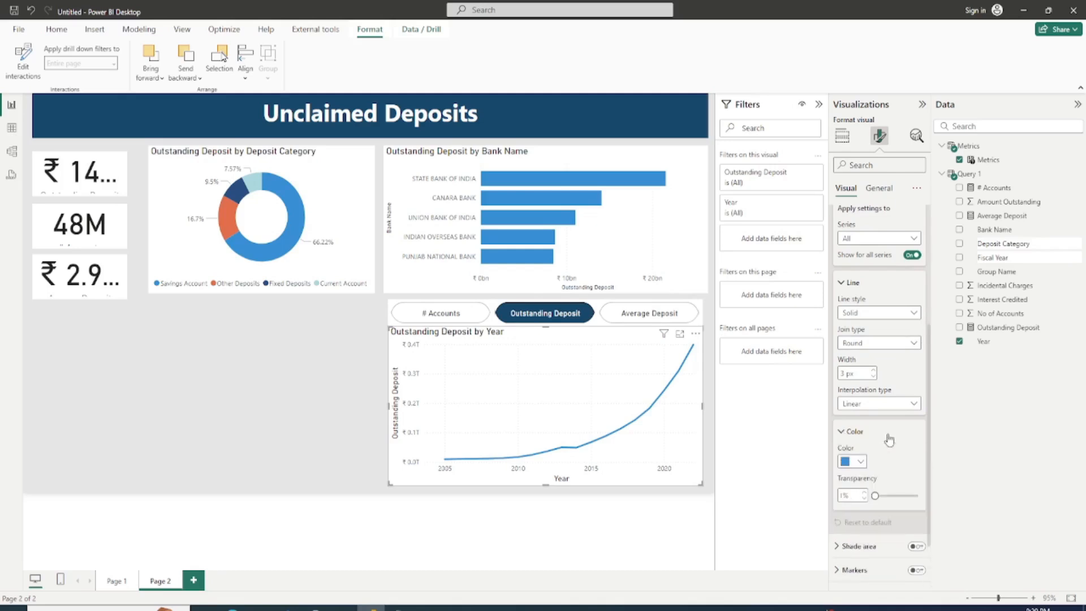
pyautogui.click(859, 463)
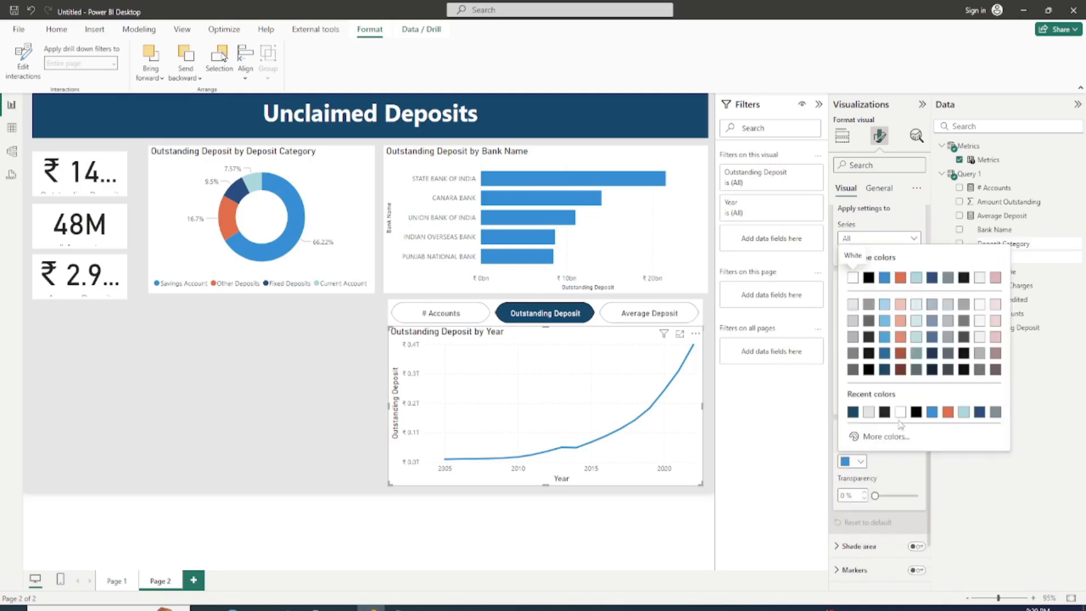
pyautogui.click(947, 412)
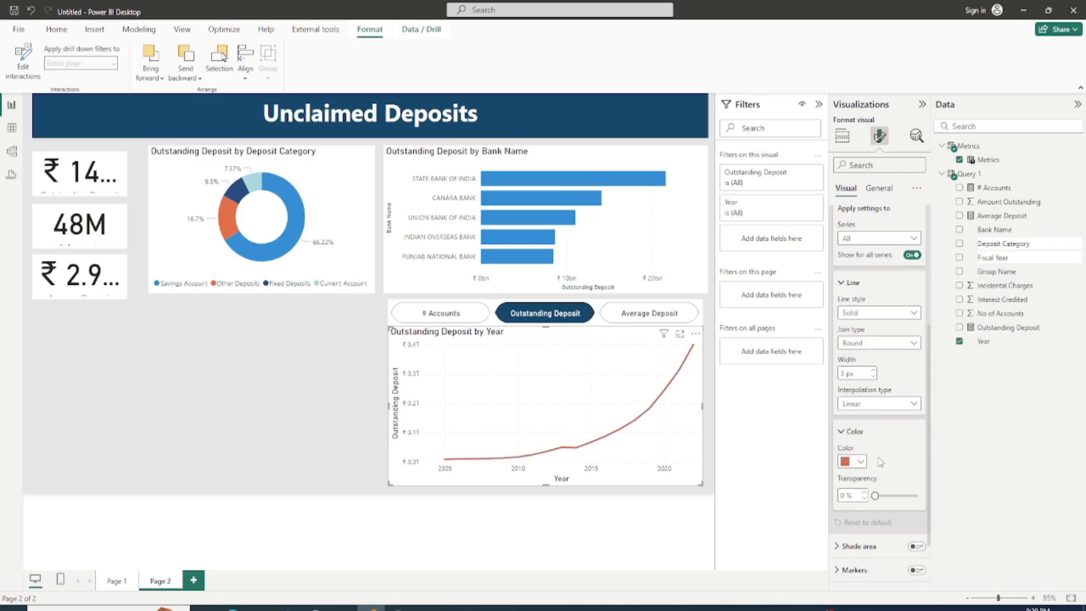
# Step: Turn on markers for the yearly line chart, keeping the circle shape and setting their size to 4 px
pyautogui.click(845, 571)
pyautogui.scroll(-4, 910, 470)
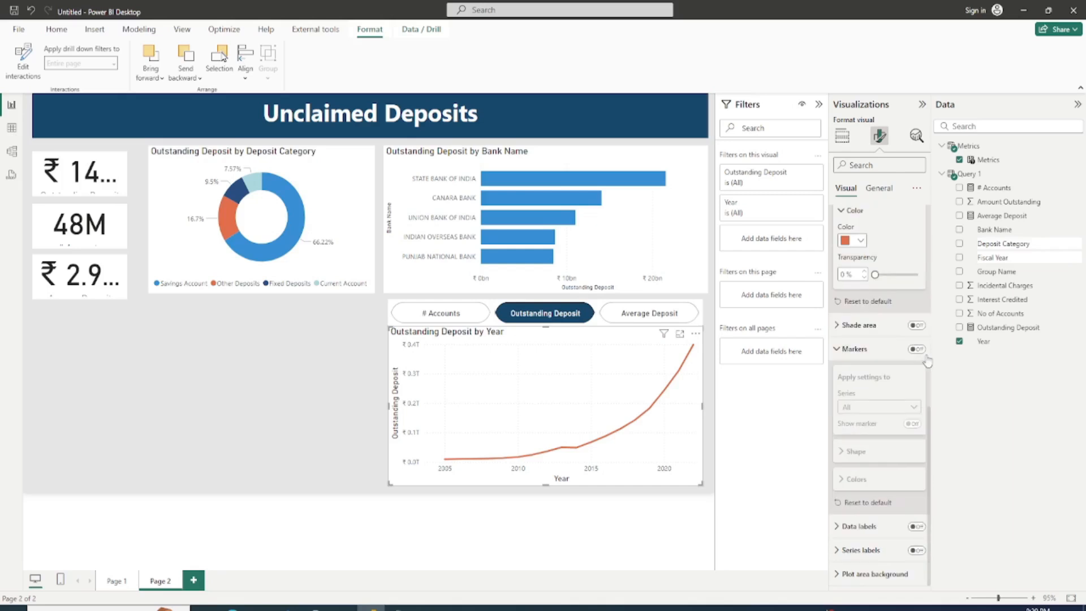
pyautogui.click(865, 463)
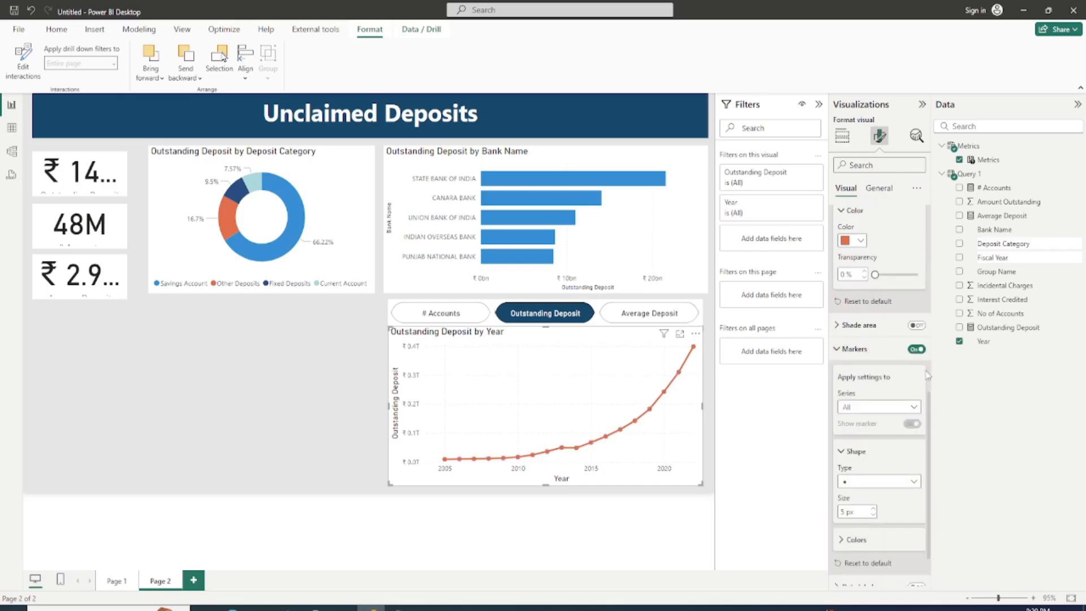
pyautogui.click(873, 484)
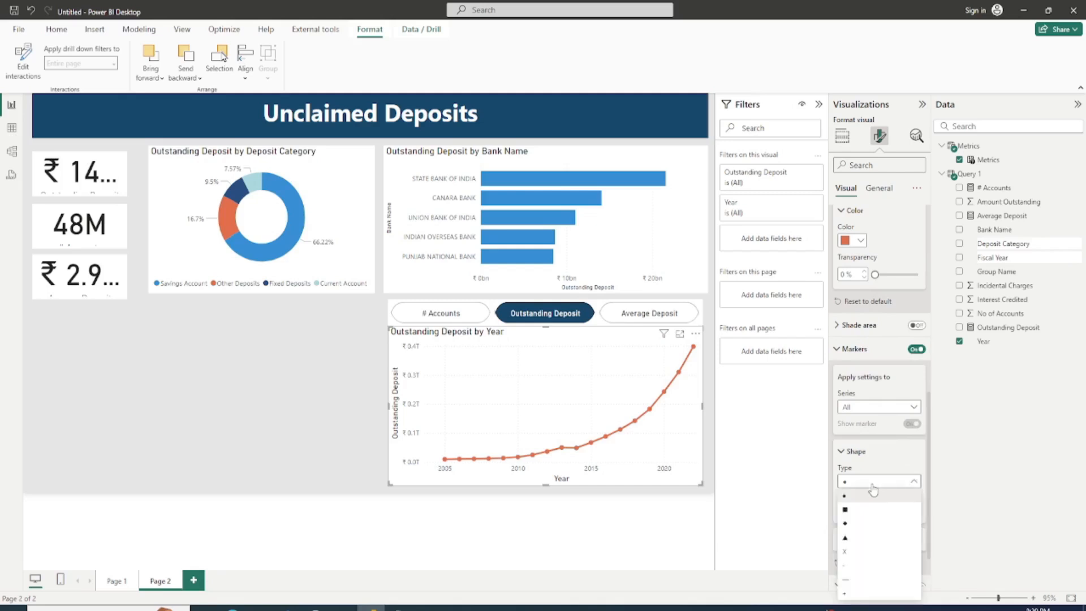
pyautogui.click(872, 486)
pyautogui.click(874, 514)
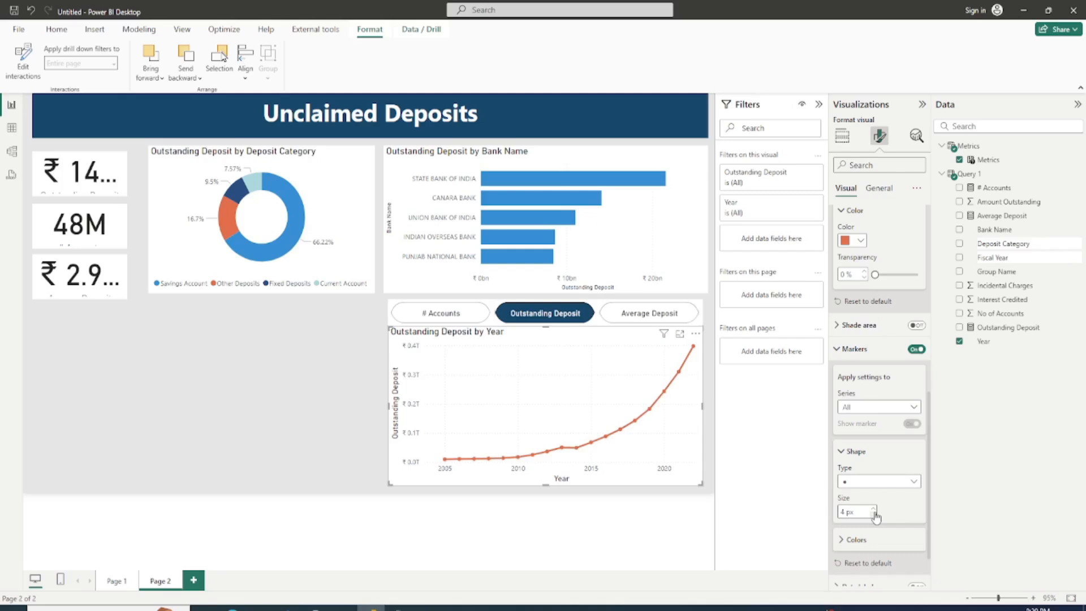
# Step: Set the yearly chart's Average Deposit line color to the banner's dark blue, and switch the Metrics slicer to # Accounts
pyautogui.click(639, 318)
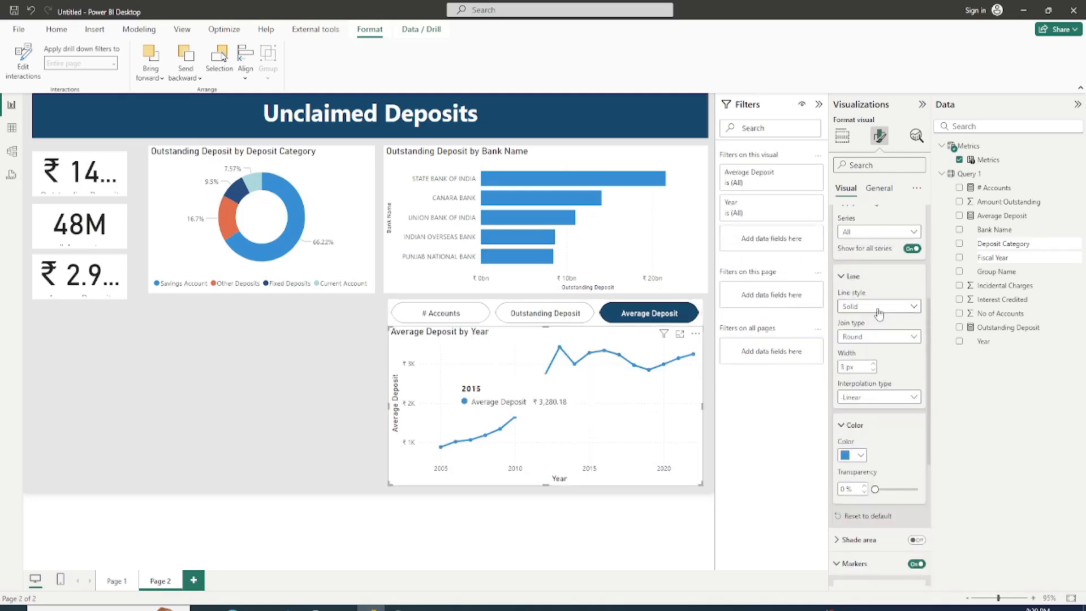
pyautogui.click(860, 456)
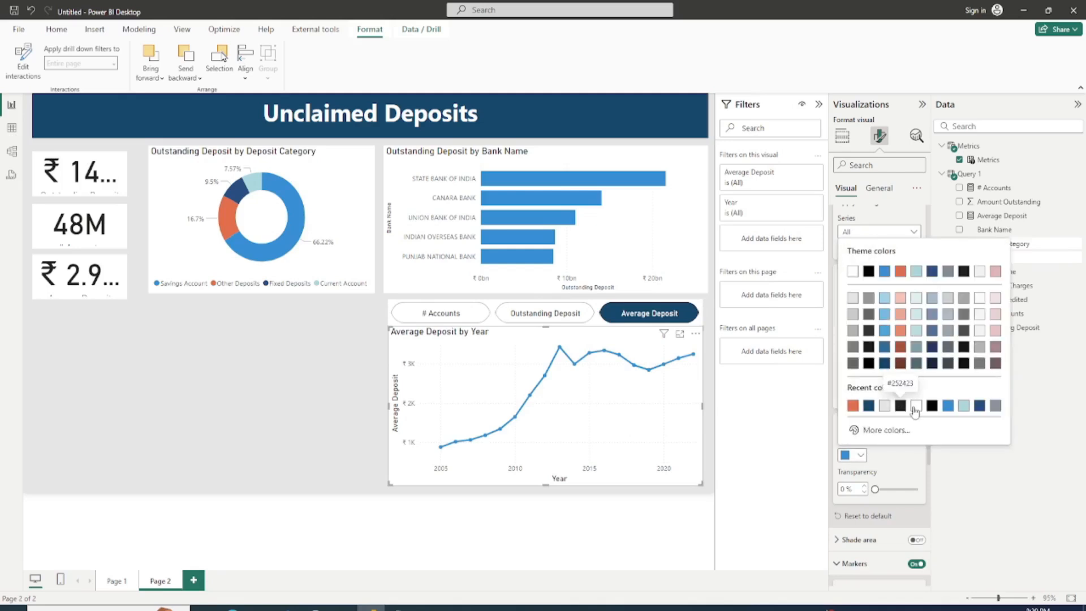
pyautogui.click(868, 407)
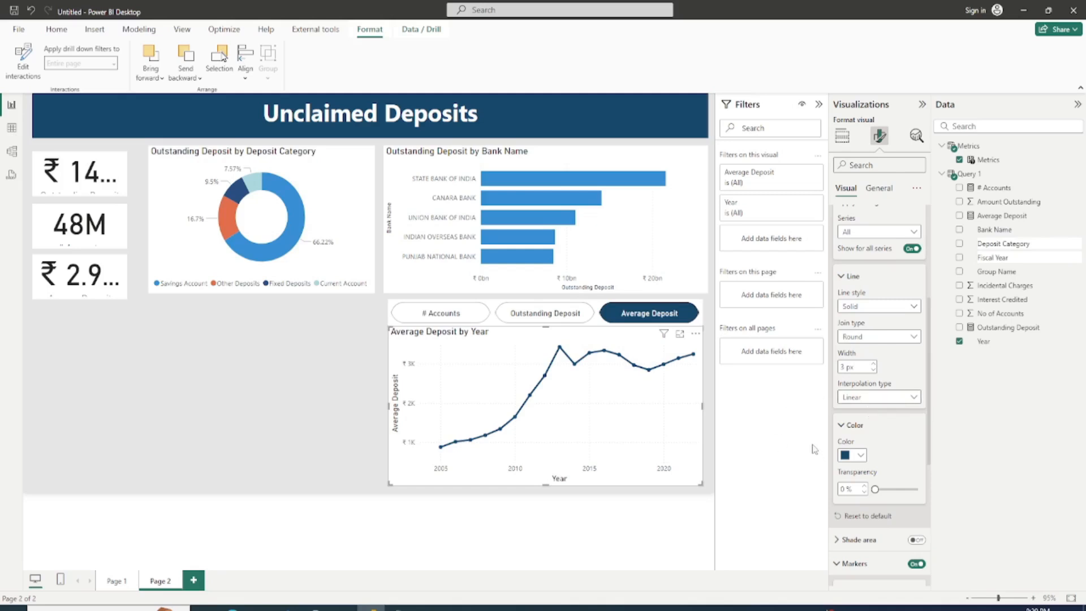
pyautogui.click(556, 314)
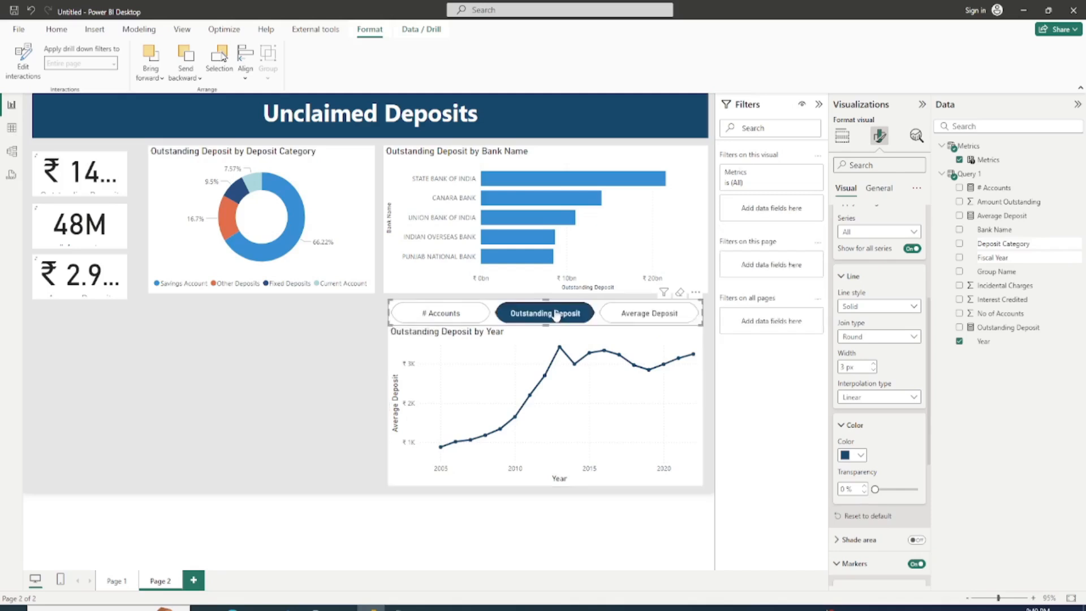
pyautogui.click(443, 318)
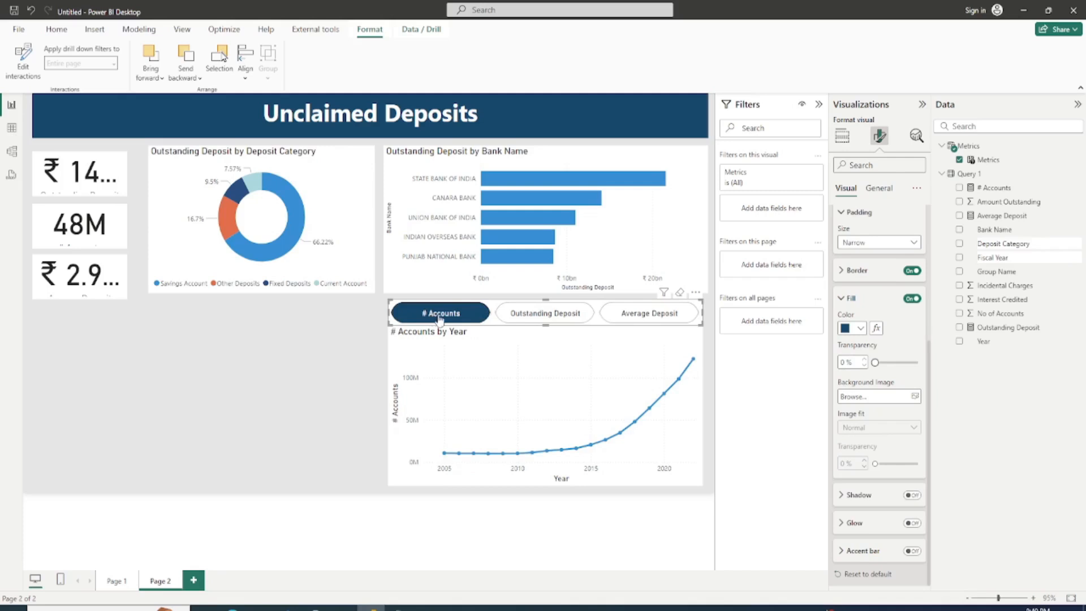
# Step: Add a Q&A visual in the empty area below the cards
pyautogui.click(214, 358)
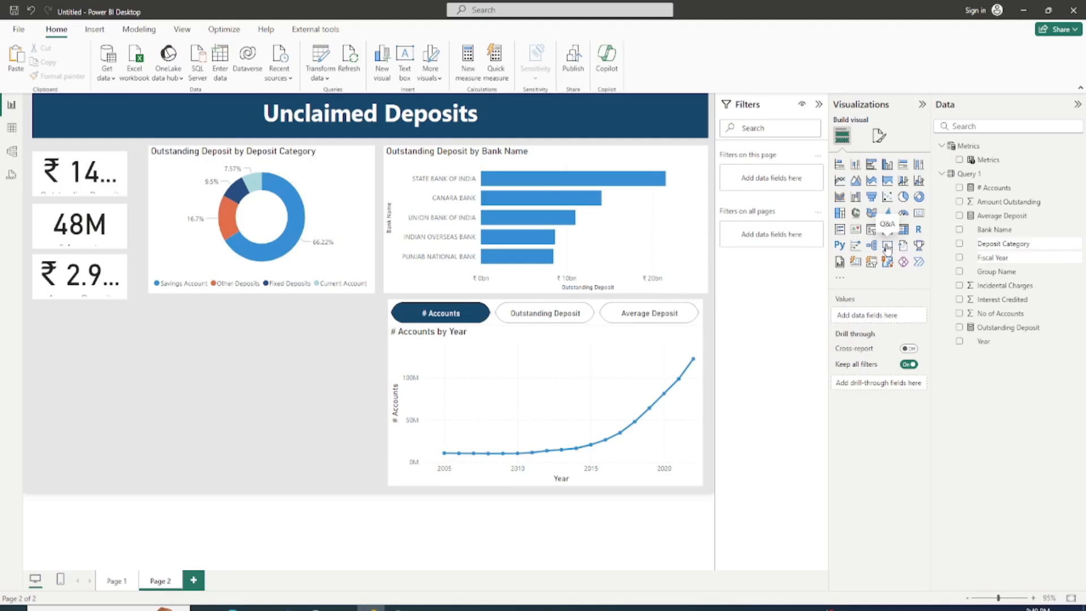
pyautogui.click(887, 246)
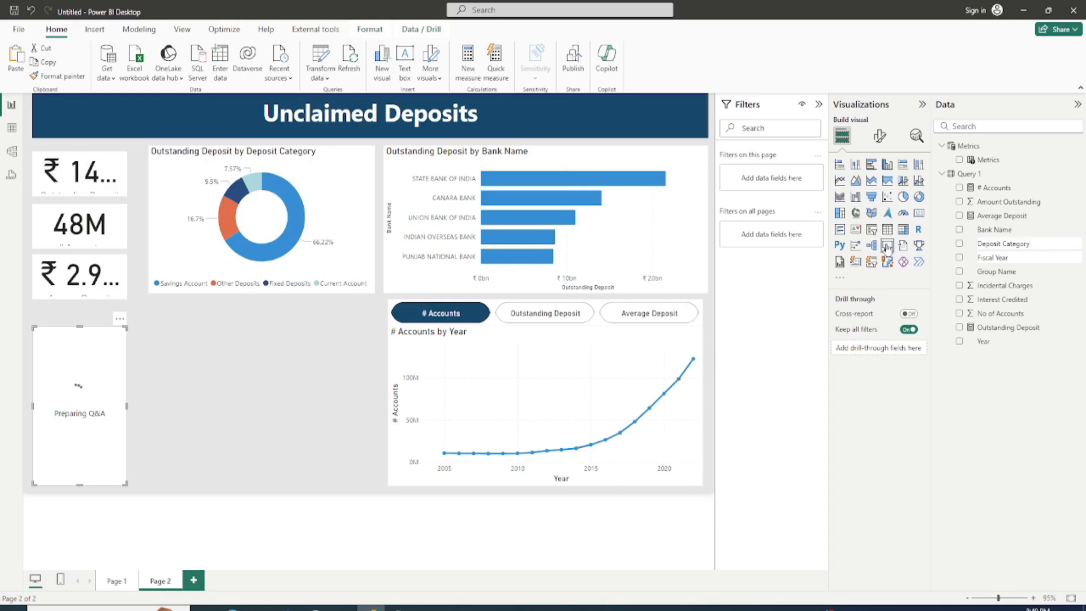
# Step: Widen the yearly line chart and the Metrics slicer rightward to align with the bank chart's right edge
pyautogui.click(700, 399)
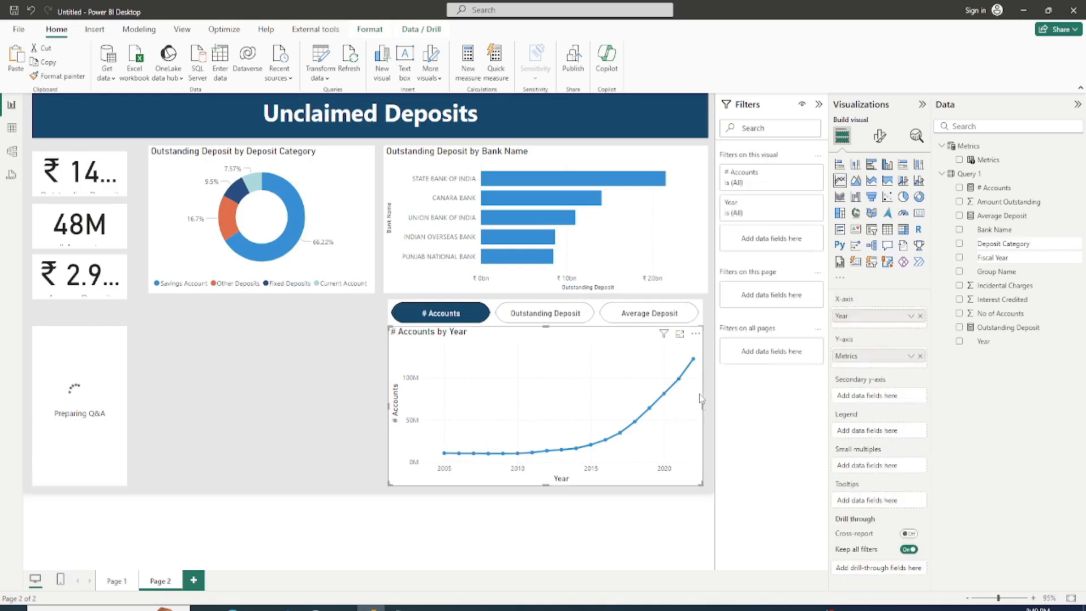
pyautogui.moveTo(704, 407); pyautogui.dragTo(709, 412)
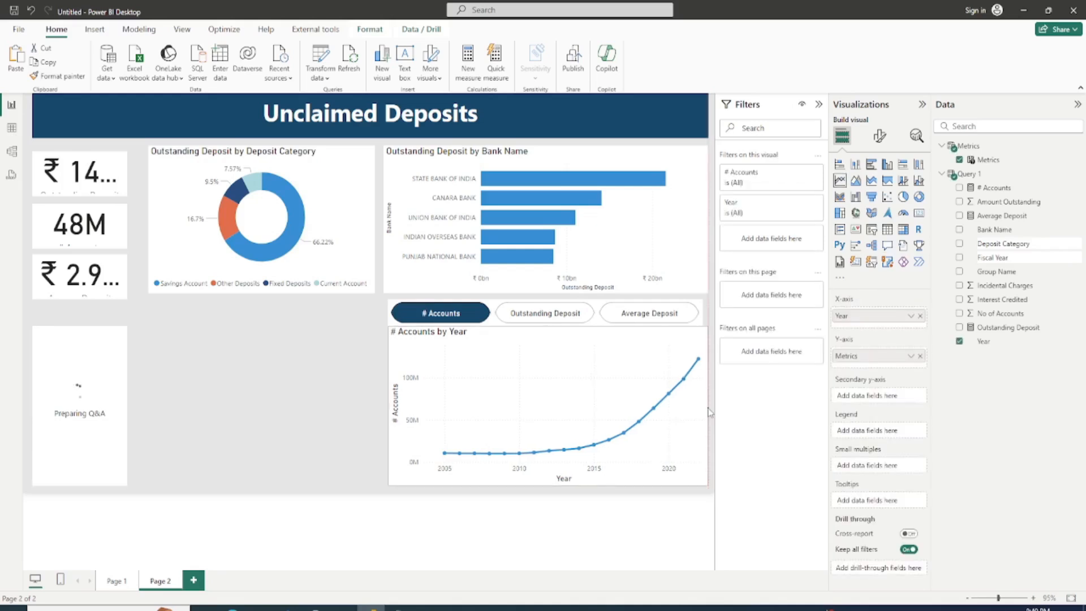
pyautogui.click(701, 317)
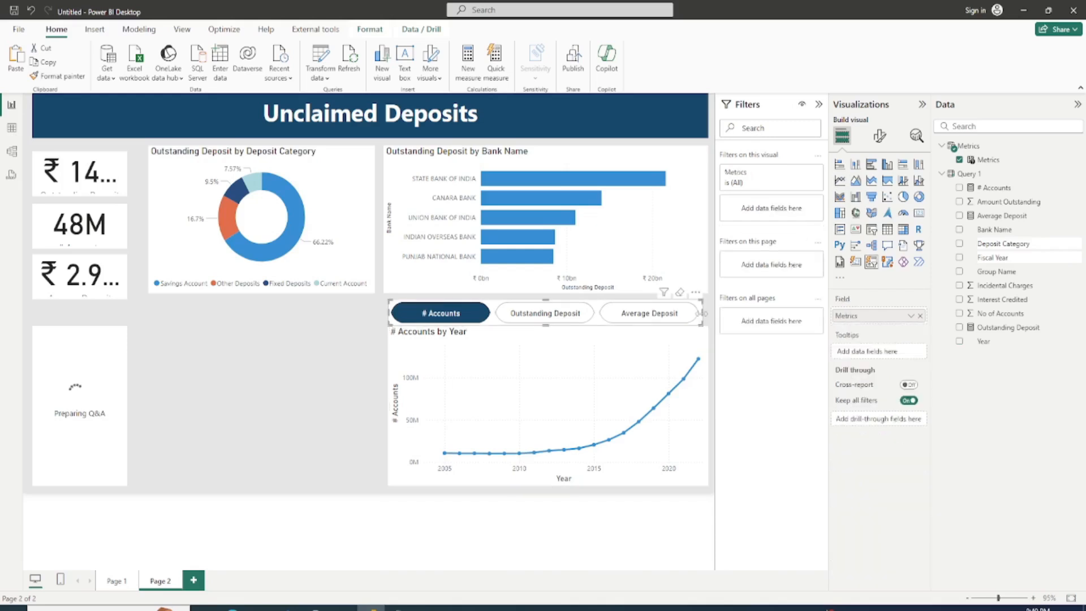
pyautogui.moveTo(702, 313); pyautogui.dragTo(734, 332)
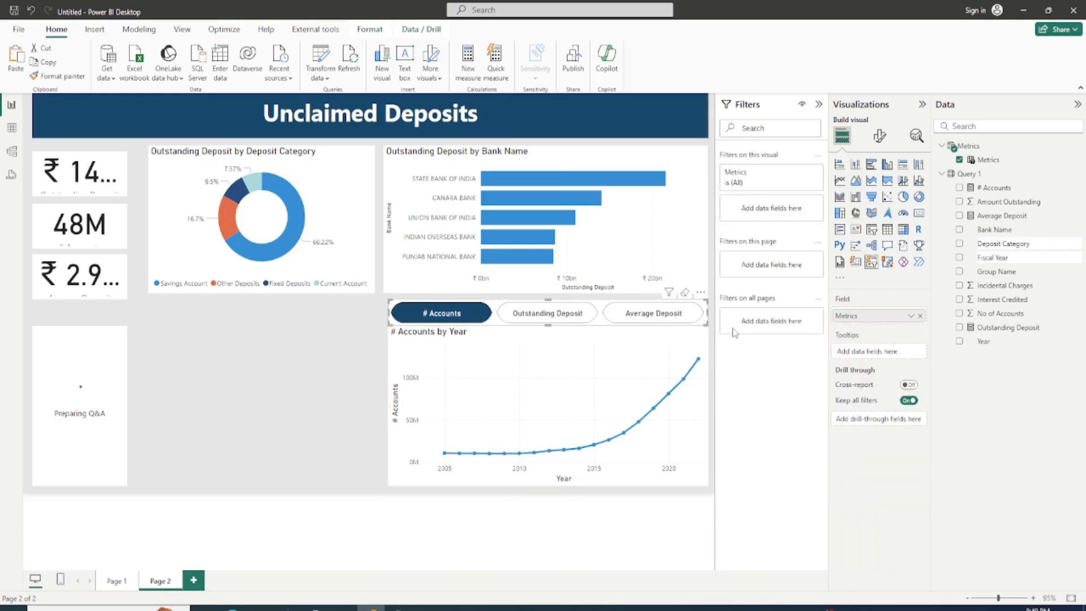
pyautogui.click(300, 375)
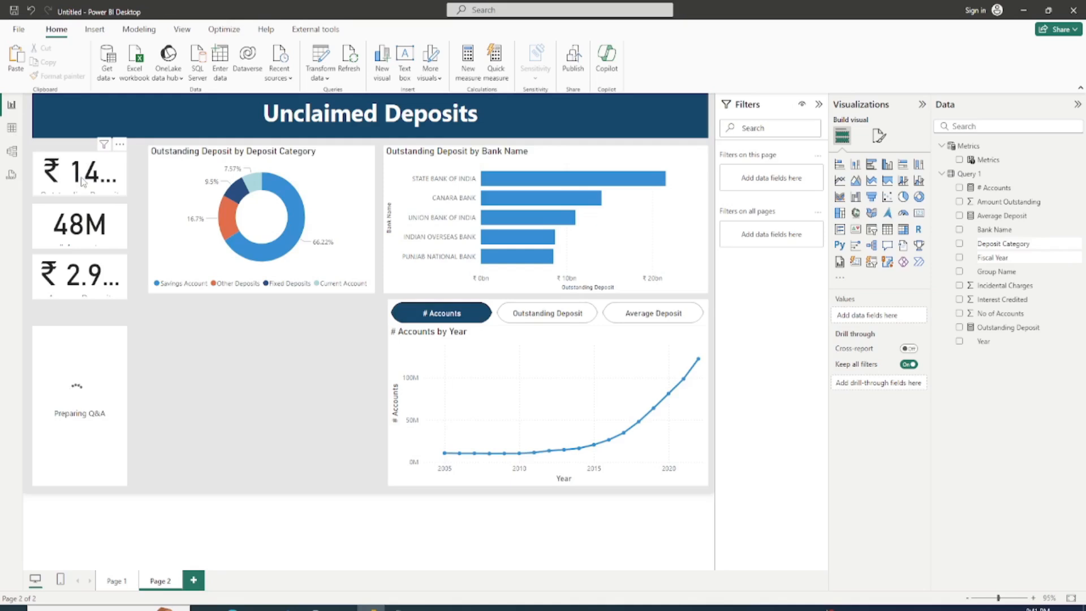
# Step: Set the Outstanding Deposit card's callout value font size to 32 and its category label font size to 10
pyautogui.click(83, 182)
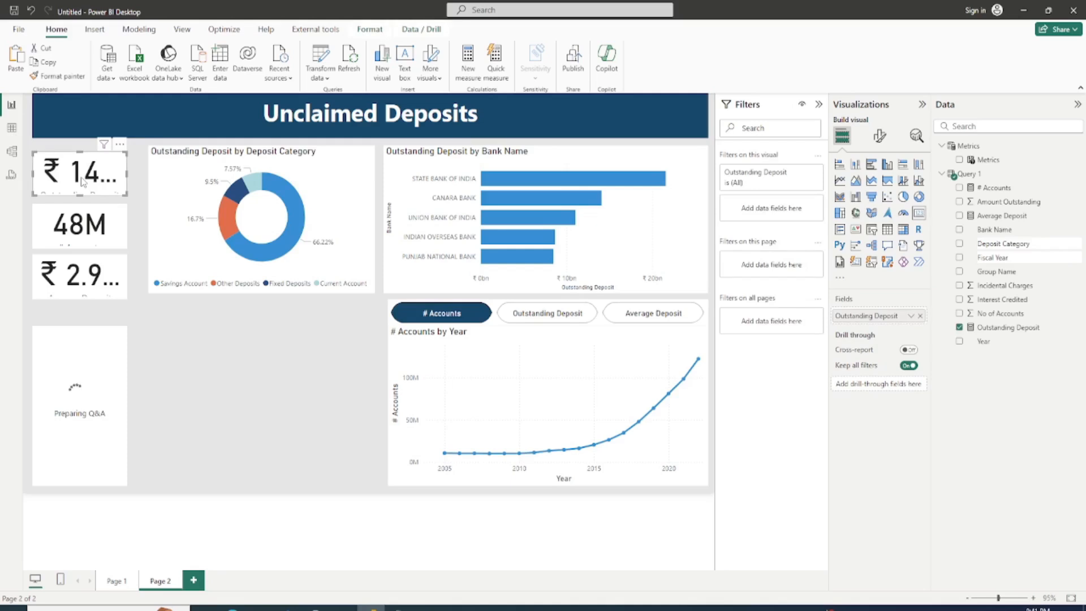
pyautogui.click(880, 136)
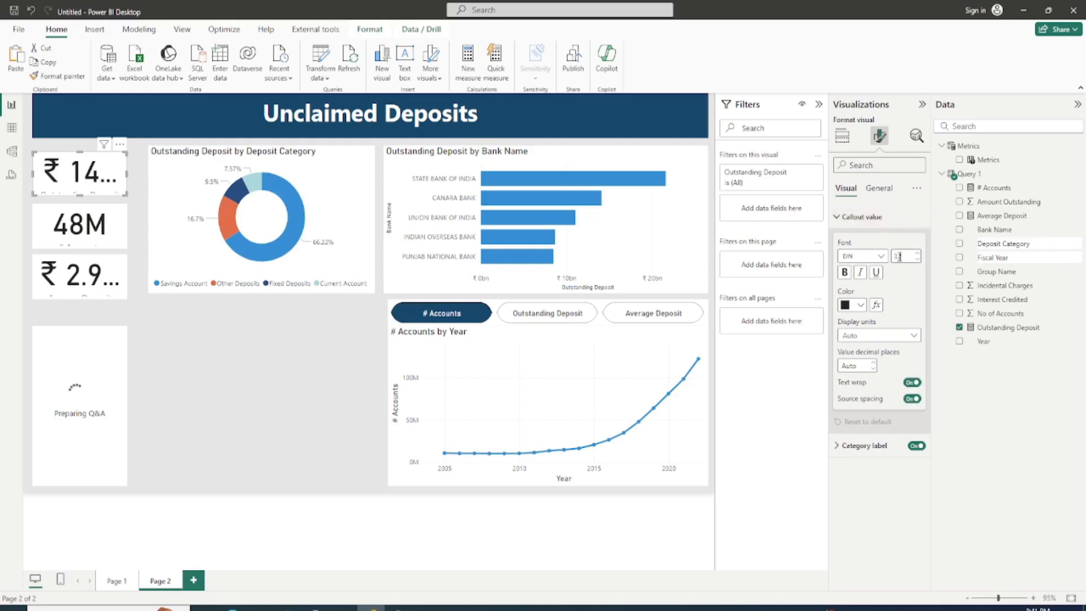
pyautogui.press('Return')
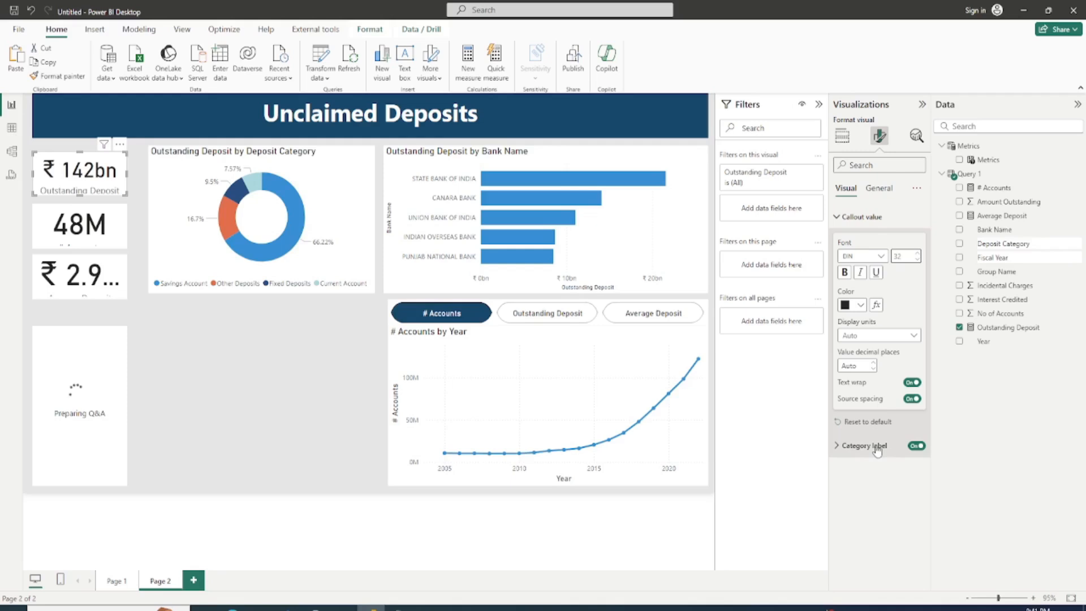
pyautogui.click(877, 451)
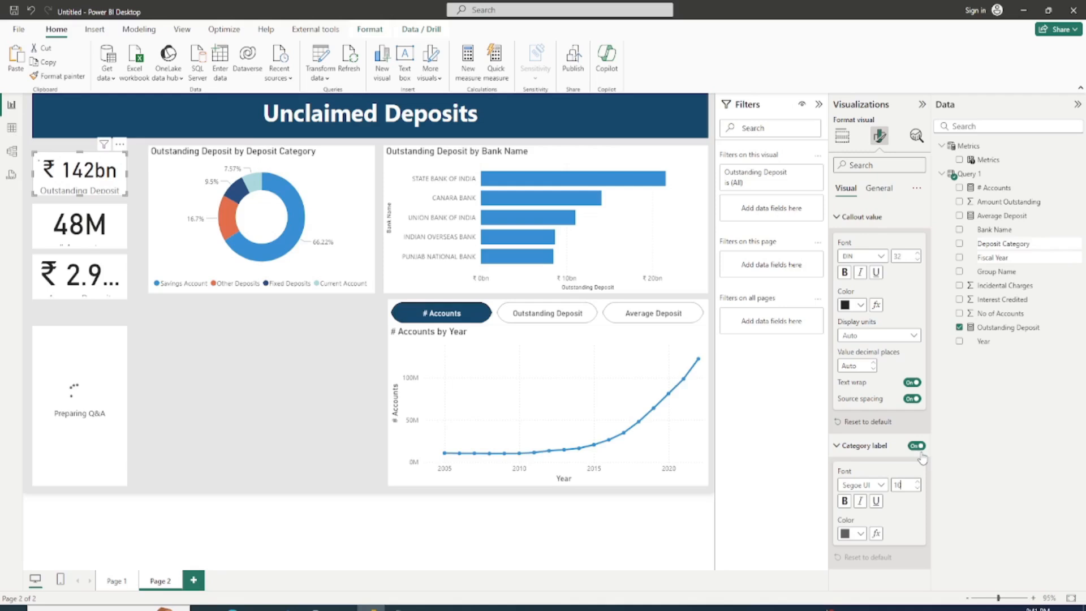
pyautogui.press('Return')
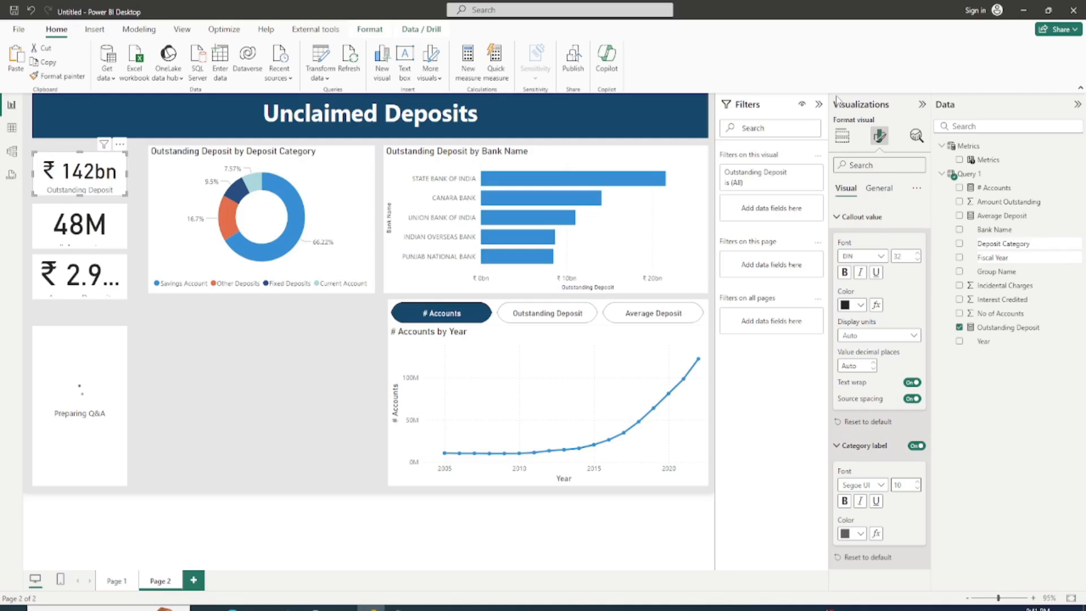
# Step: Set the callout value font size to 32 and the category label font size to 10 on the # Accounts and Average Deposit cards
pyautogui.click(112, 236)
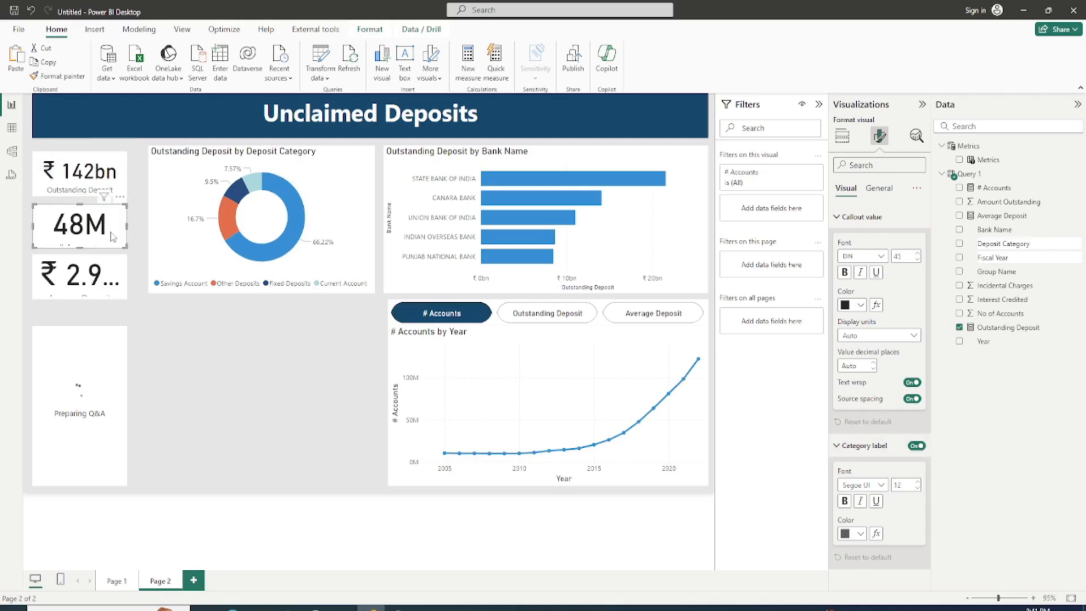
pyautogui.doubleClick(898, 256)
pyautogui.write('32')
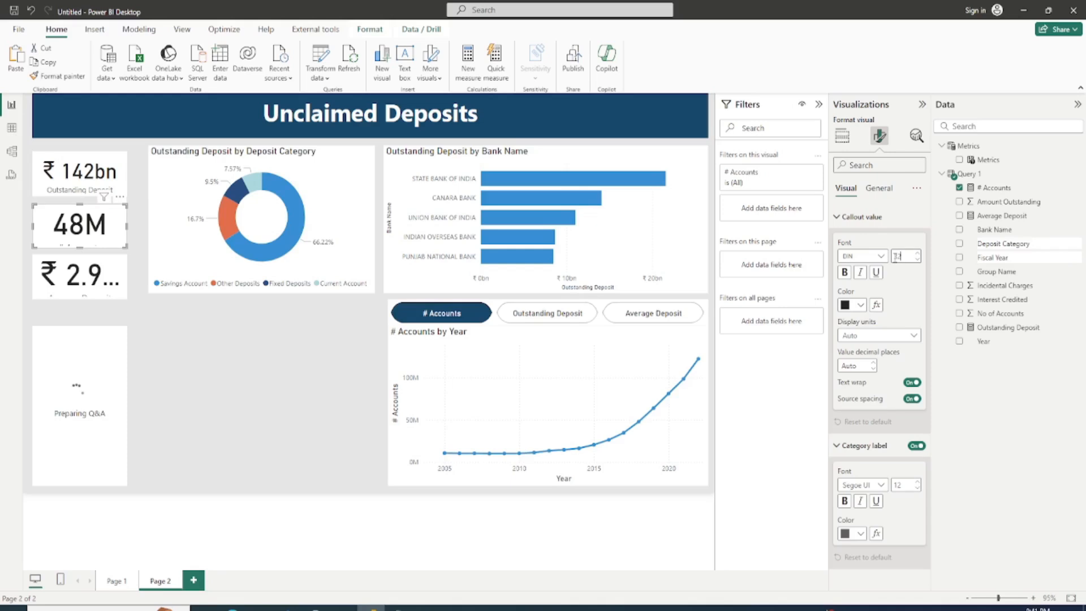
pyautogui.doubleClick(903, 485)
pyautogui.write('10')
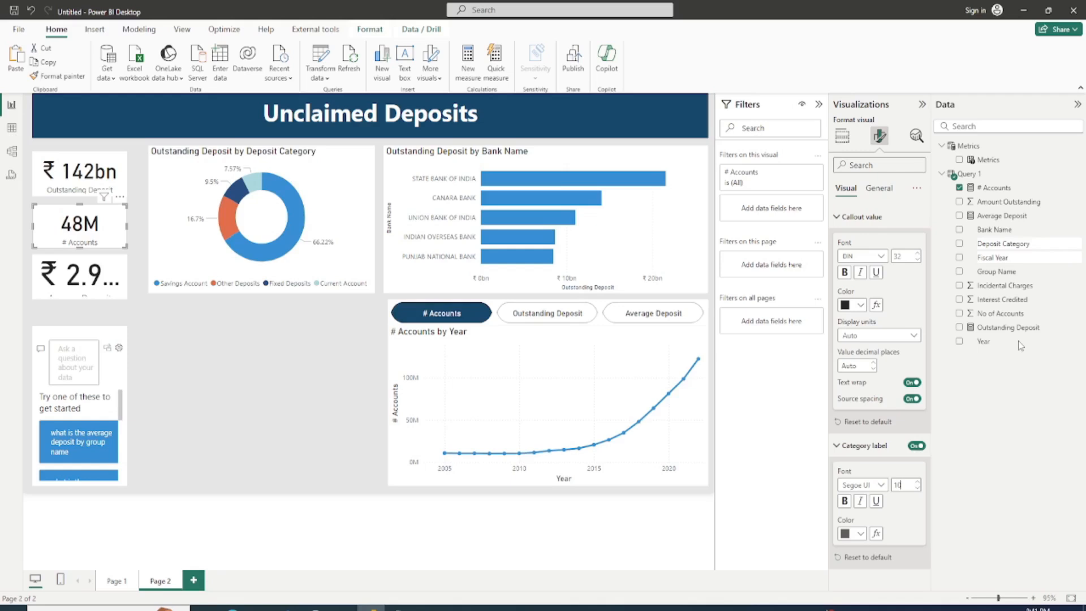
pyautogui.click(79, 276)
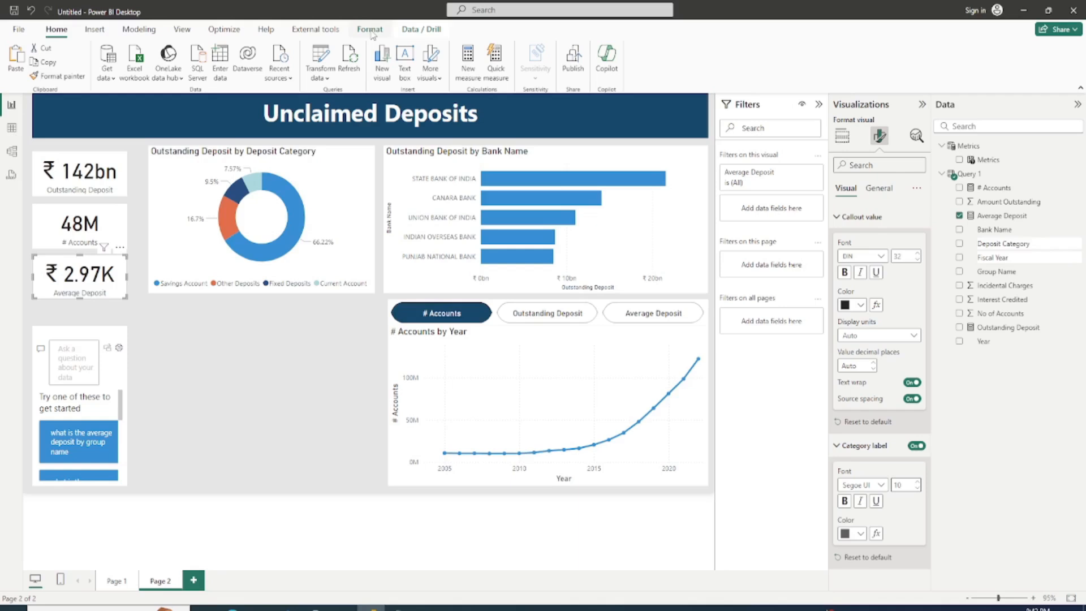
# Step: Unhide the Fiscal Year slicer, use it to filter the report to 2021-22, and hide the slicer again
pyautogui.click(183, 30)
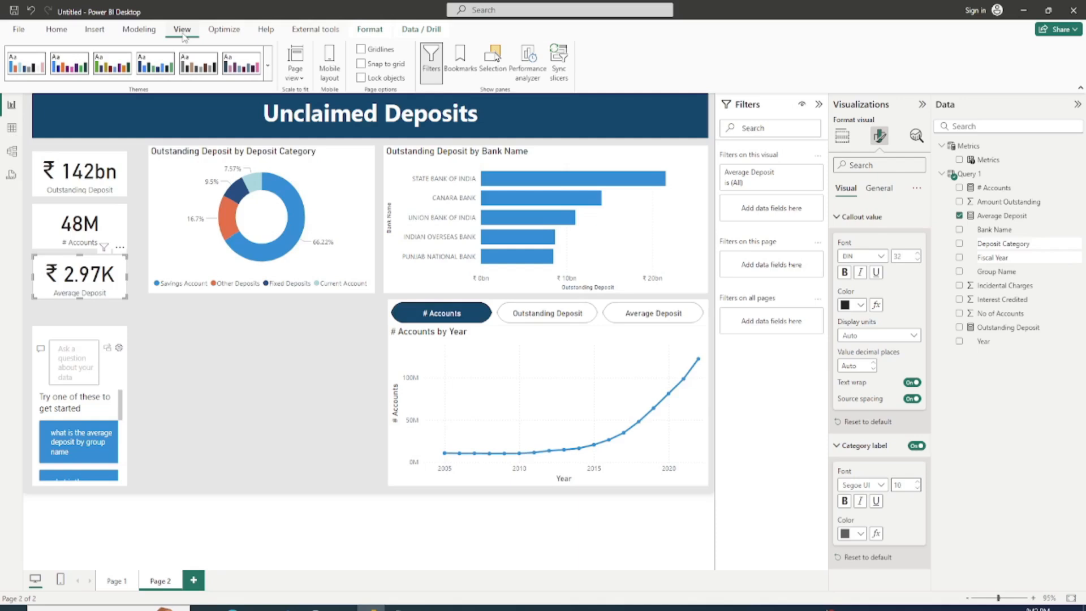
pyautogui.click(492, 62)
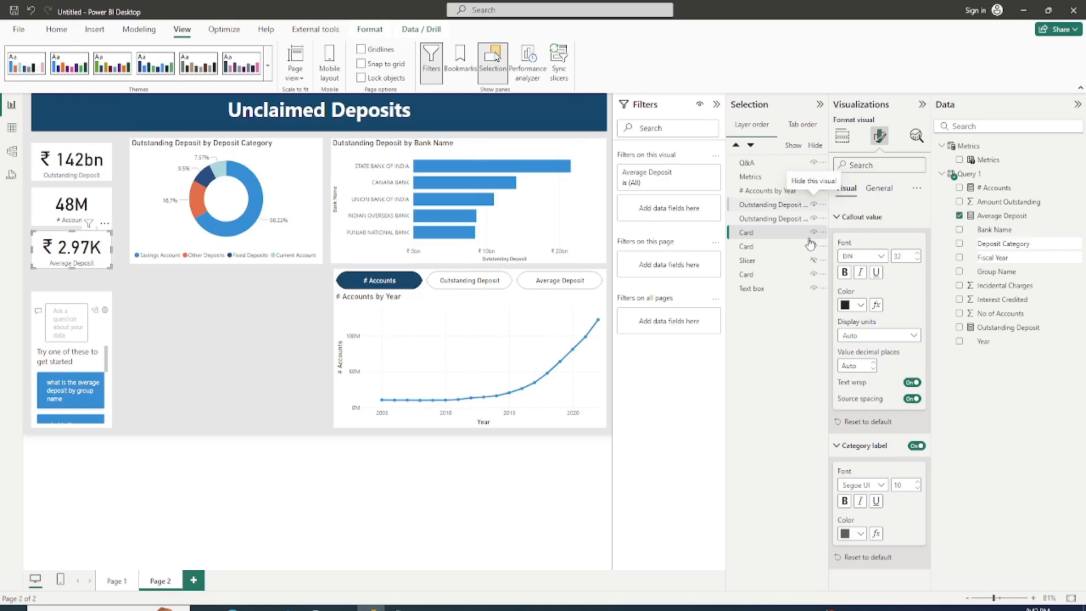
pyautogui.click(813, 260)
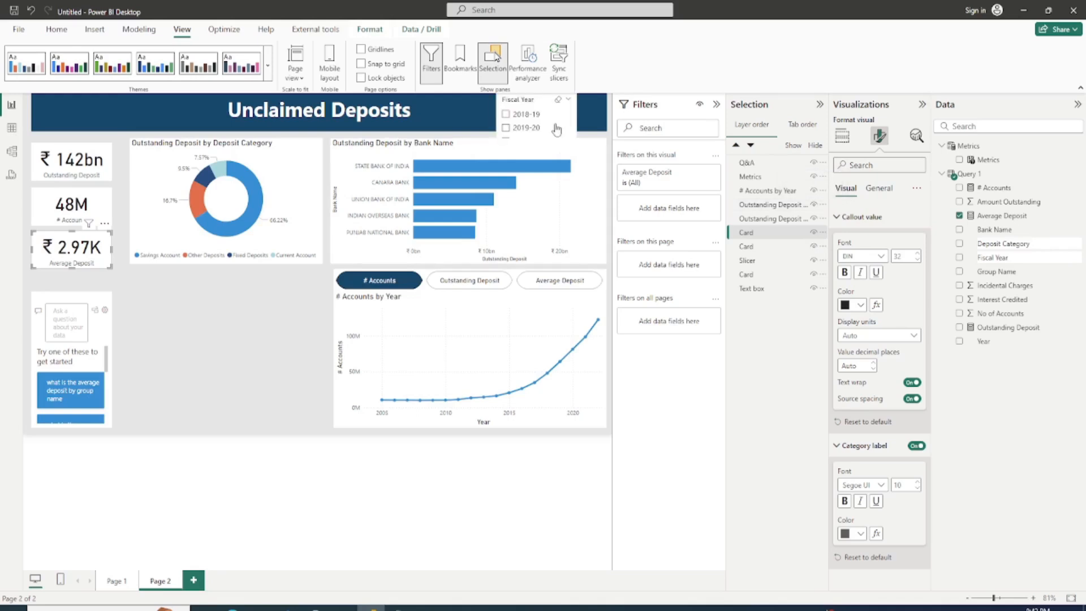
pyautogui.moveTo(557, 130); pyautogui.dragTo(542, 139)
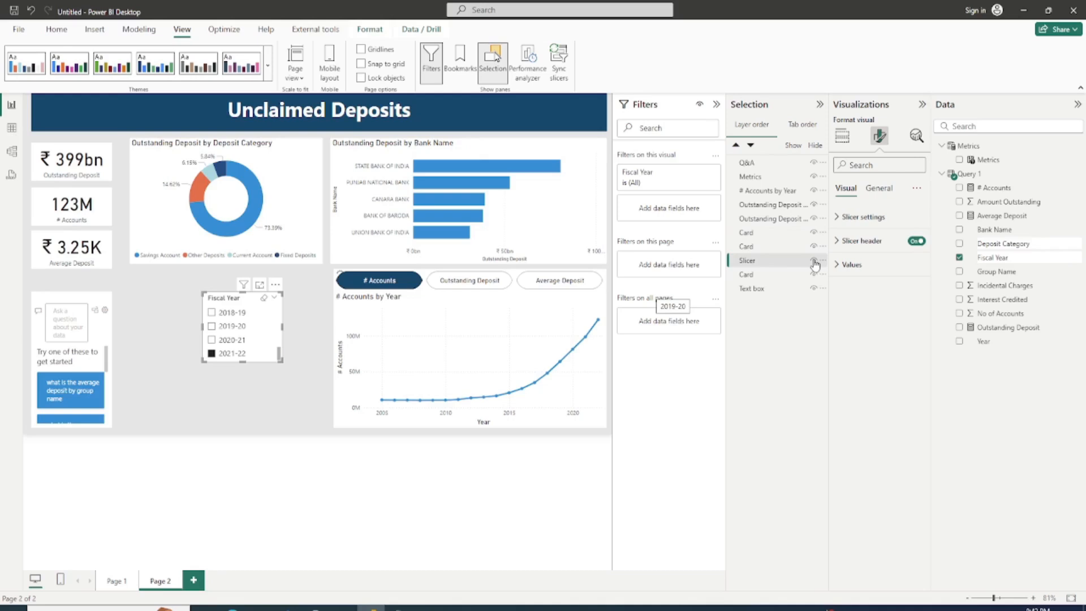
pyautogui.click(814, 261)
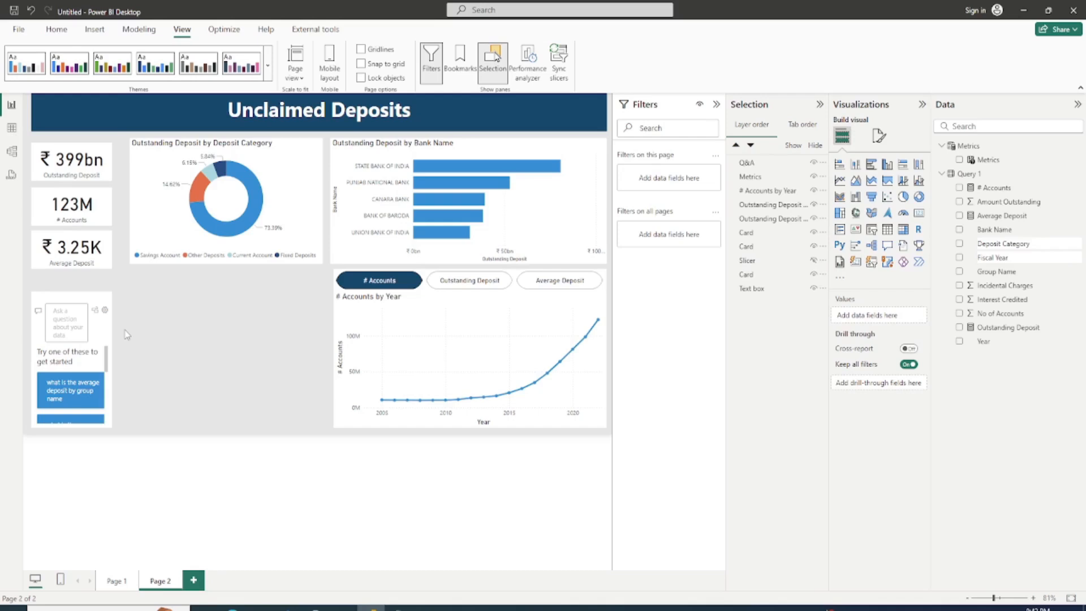
# Step: Widen the Q&A visual to the donut chart's right edge and extend its top edge up to just below the cards
pyautogui.click(107, 338)
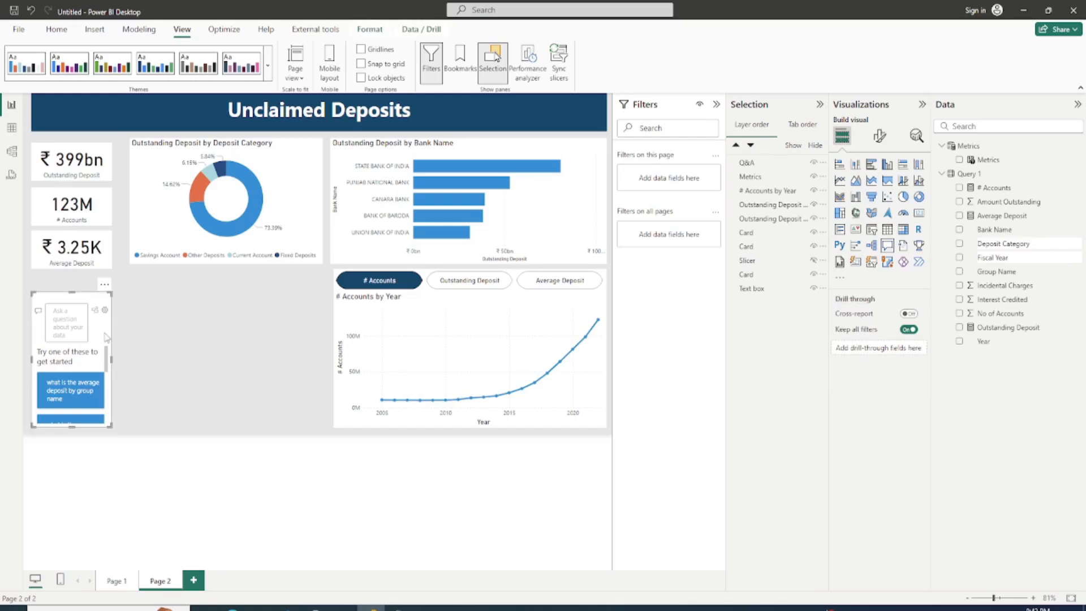
pyautogui.moveTo(106, 337); pyautogui.dragTo(325, 366)
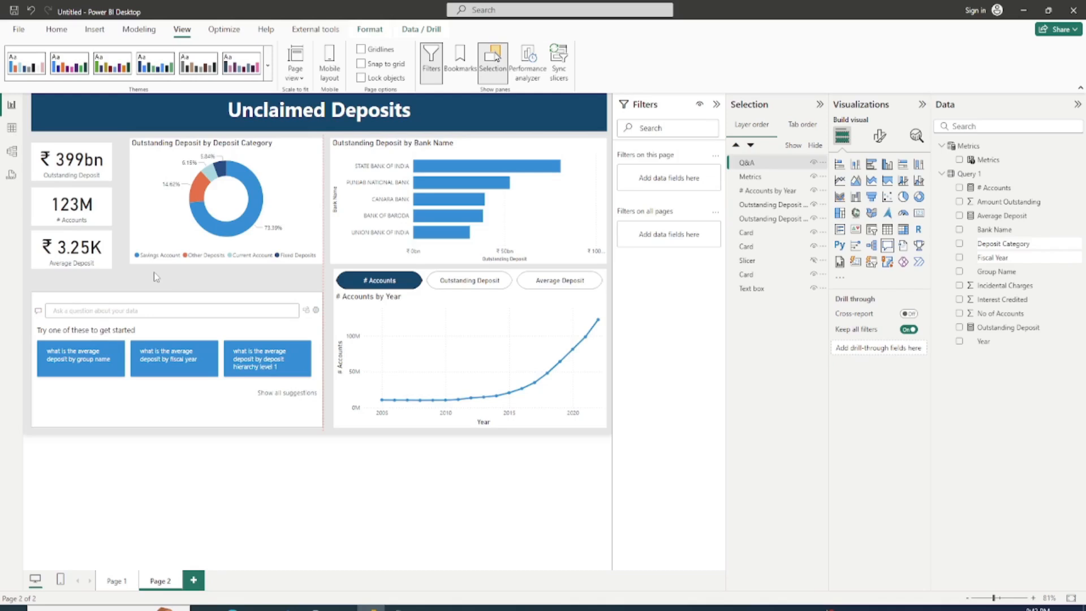
pyautogui.moveTo(154, 272); pyautogui.dragTo(153, 270)
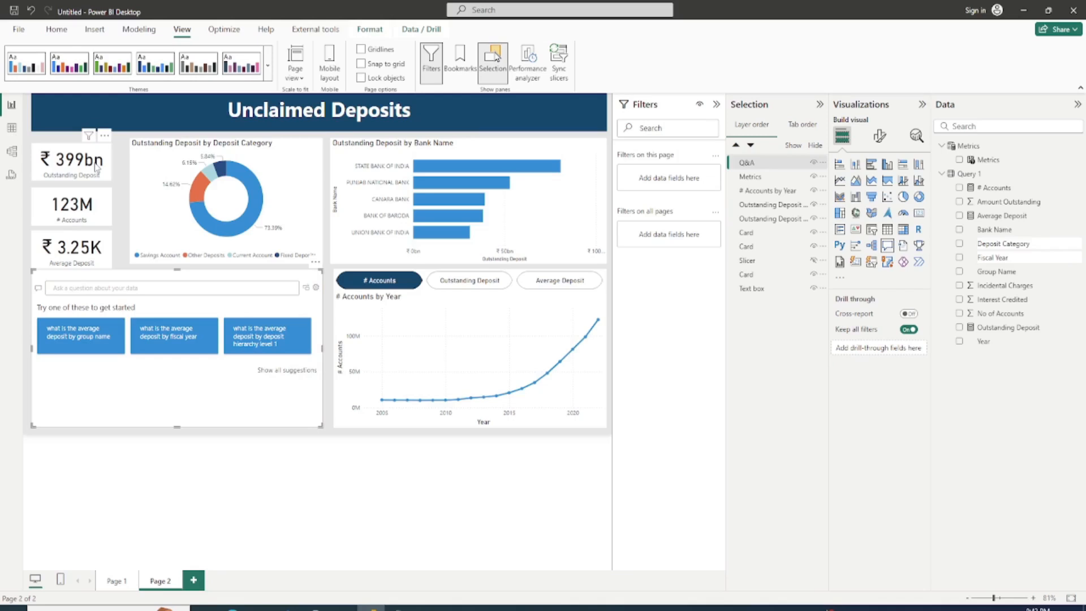
# Step: Move the Outstanding Deposit and Average Deposit cards slightly upward and distribute the three cards vertically
pyautogui.click(96, 167)
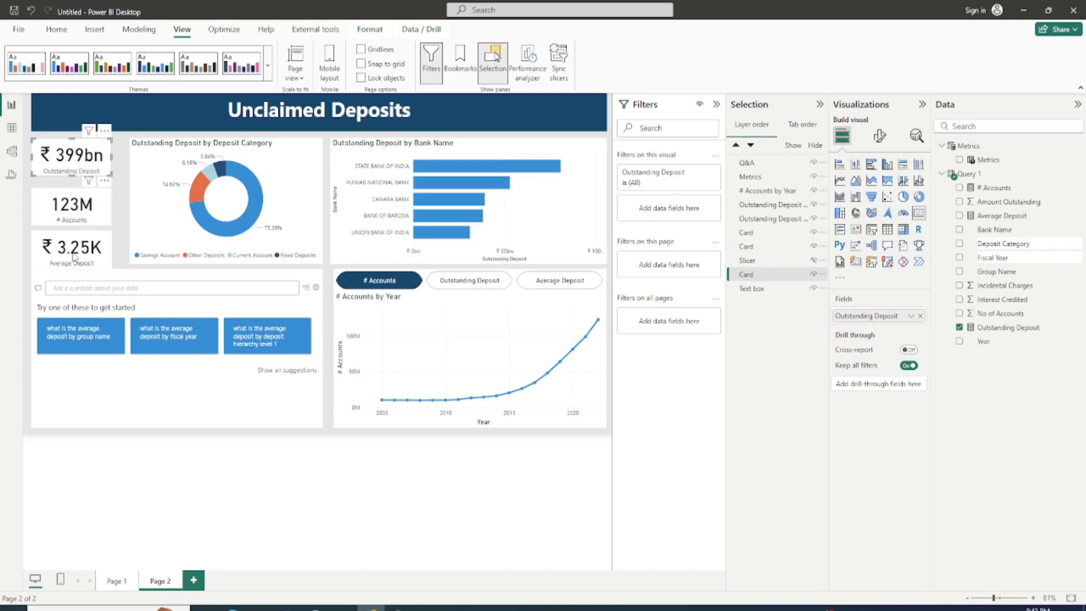
pyautogui.keyDown('ctrl'); pyautogui.click(74, 256); pyautogui.keyUp('ctrl')
pyautogui.keyDown('ctrl'); pyautogui.click(75, 205); pyautogui.keyUp('ctrl')
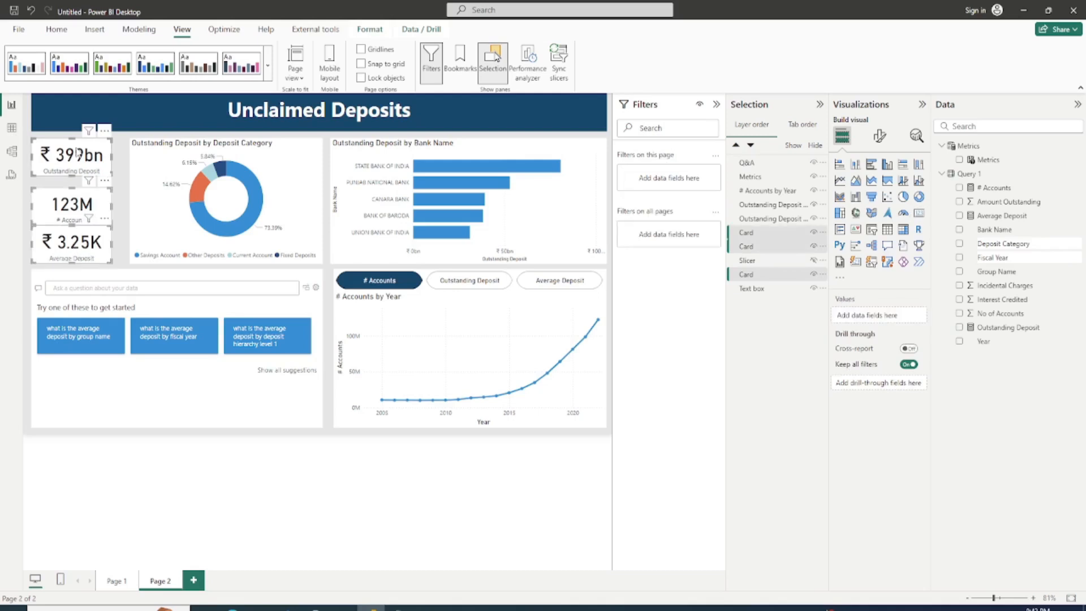
pyautogui.click(370, 28)
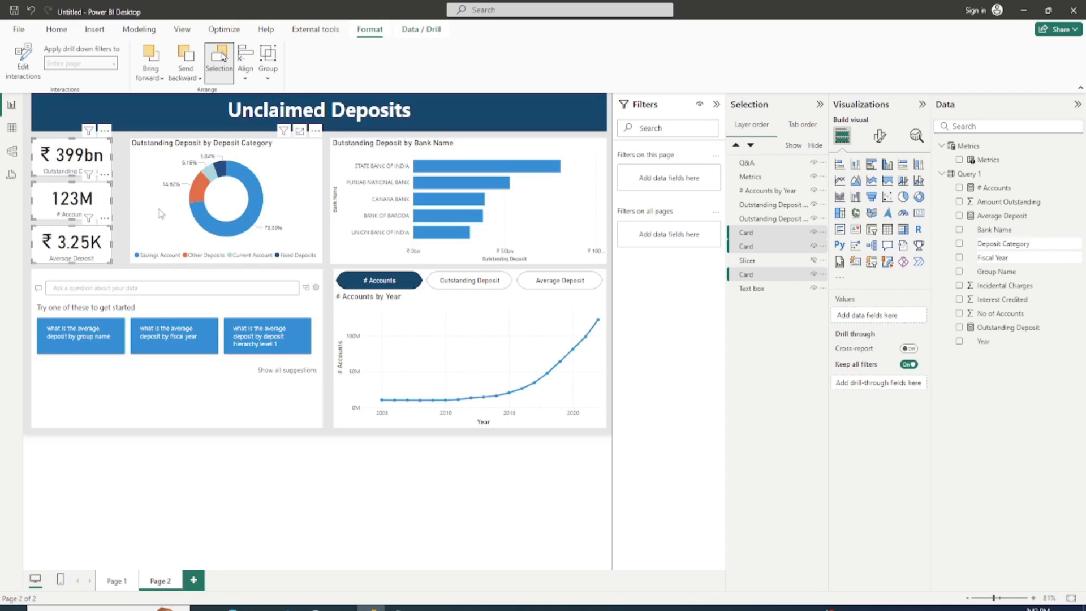
# Step: Extend the donut chart's left edge toward the cards and align the yearly line chart and Metrics slicer with the bank chart's left edge
pyautogui.click(162, 213)
pyautogui.moveTo(130, 209); pyautogui.dragTo(120, 208)
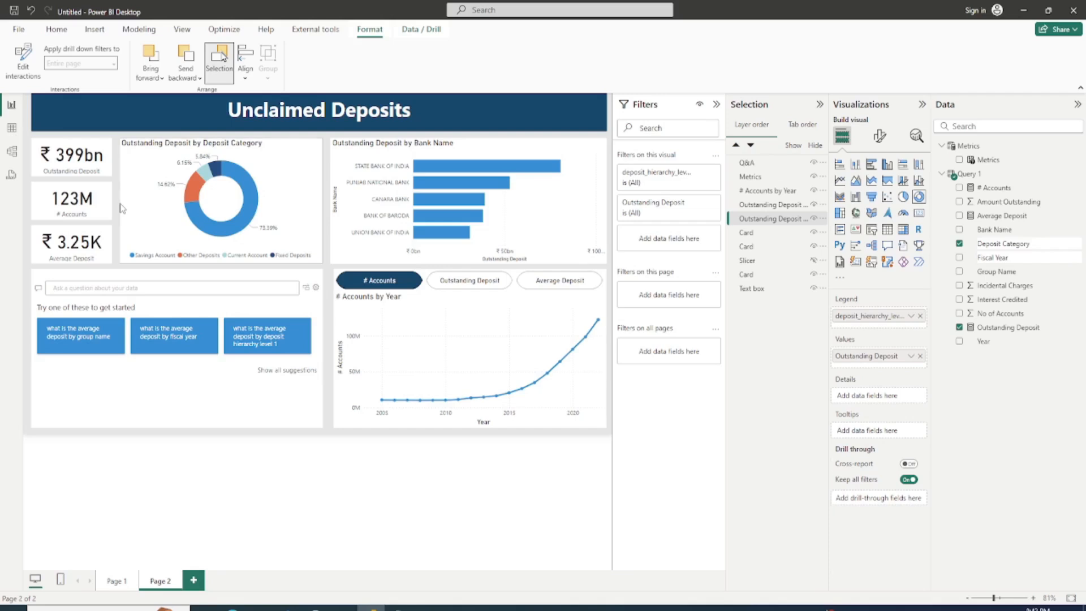
pyautogui.click(335, 298)
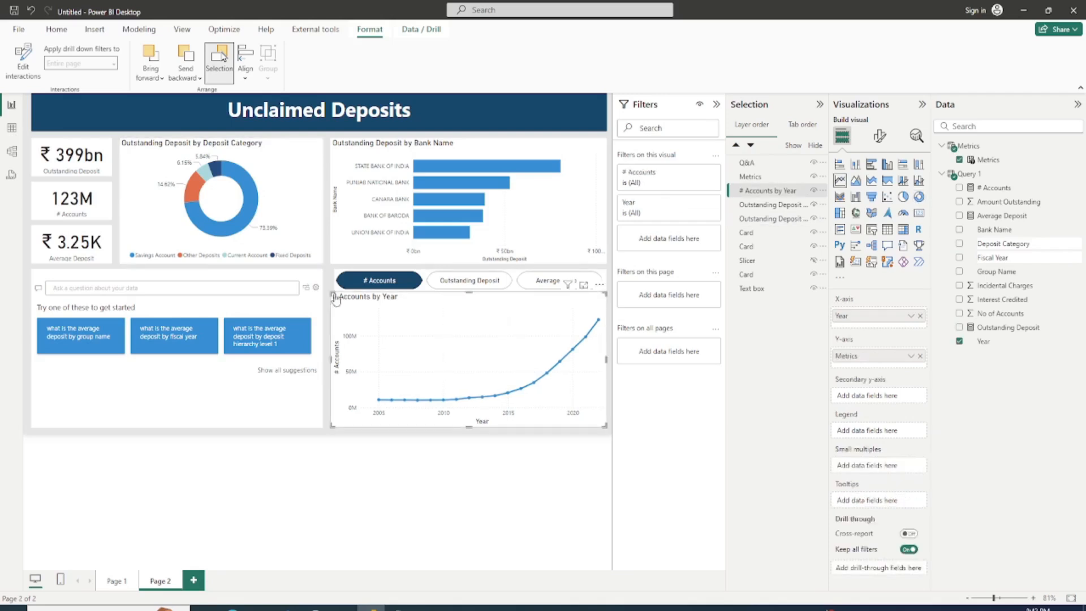
pyautogui.click(334, 285)
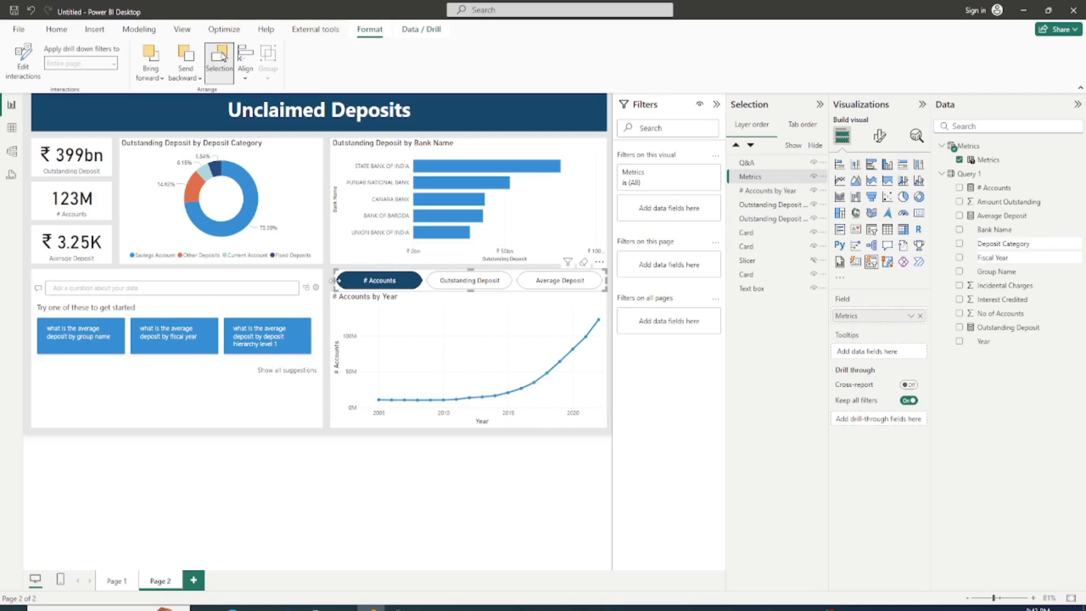
# Step: Choose the suggested Q&A question "what is the average deposit by group name" and collapse the Selection, Visualizations and Data panes
pyautogui.click(820, 104)
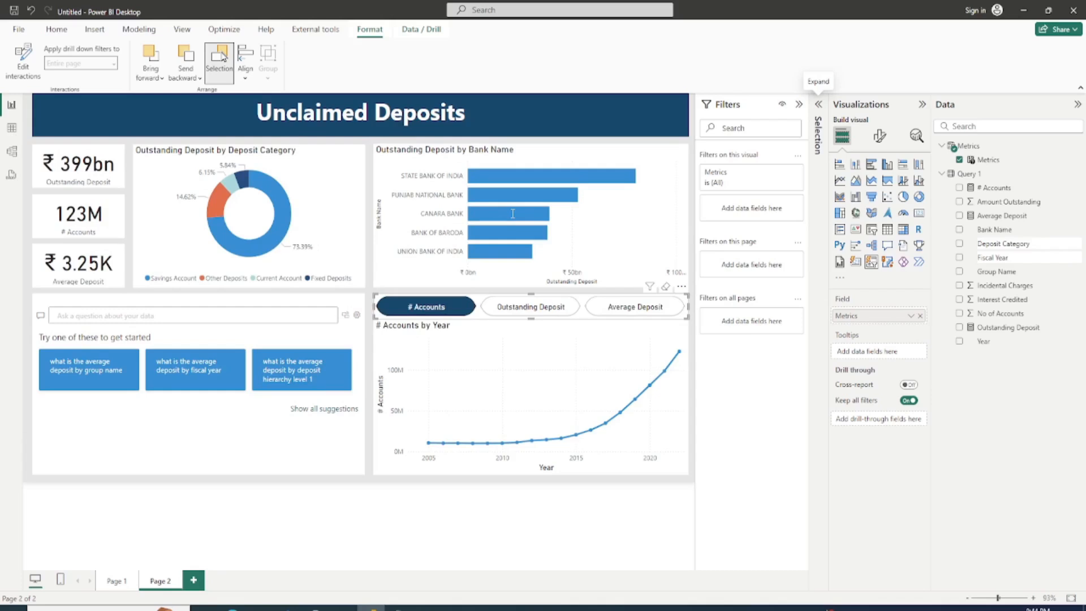
pyautogui.click(82, 374)
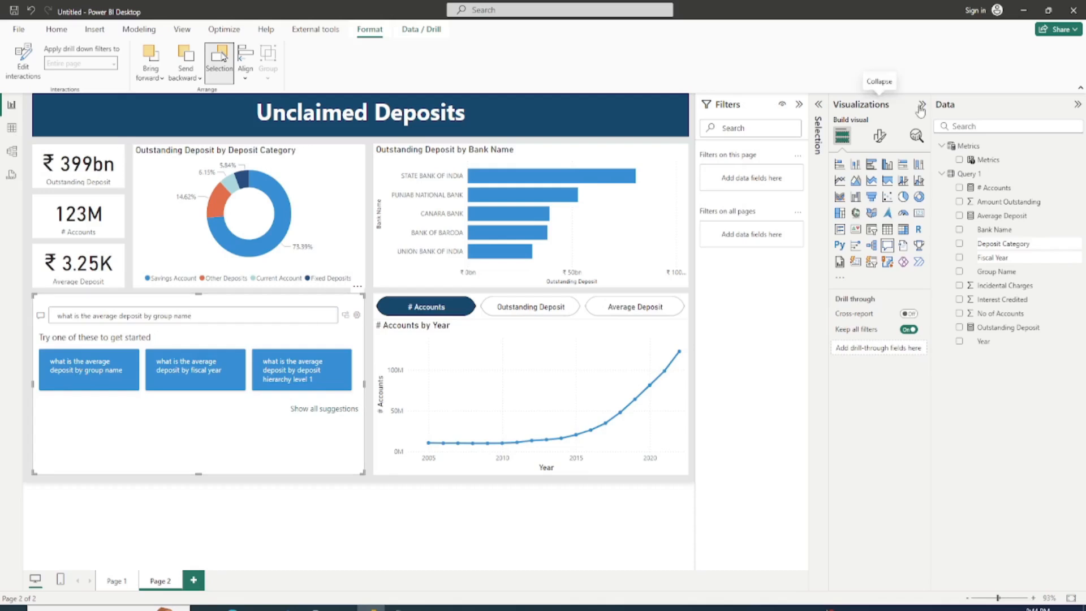
pyautogui.click(920, 106)
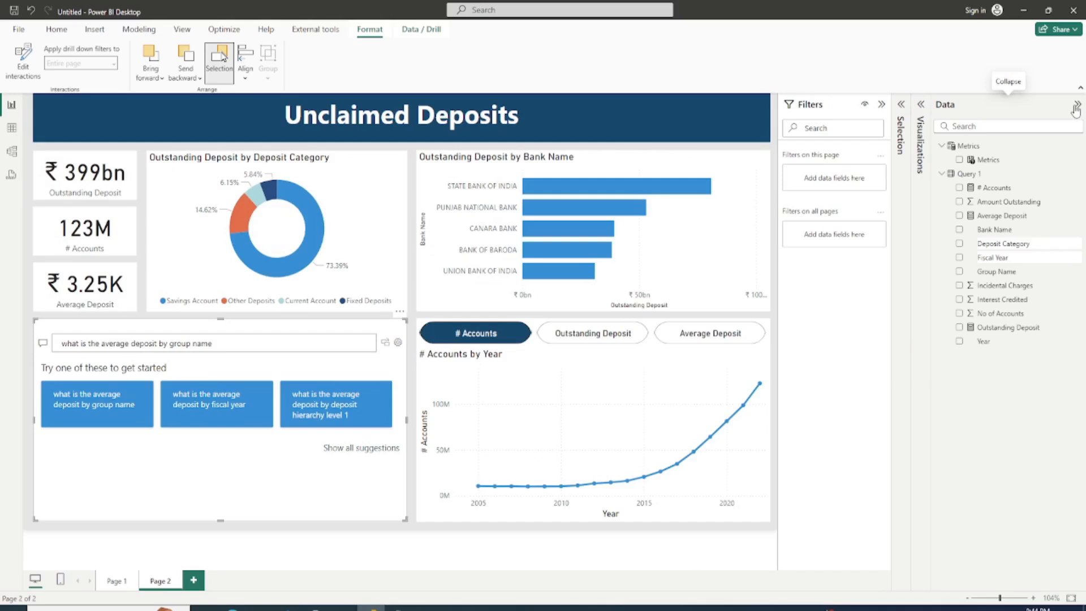
pyautogui.click(1075, 107)
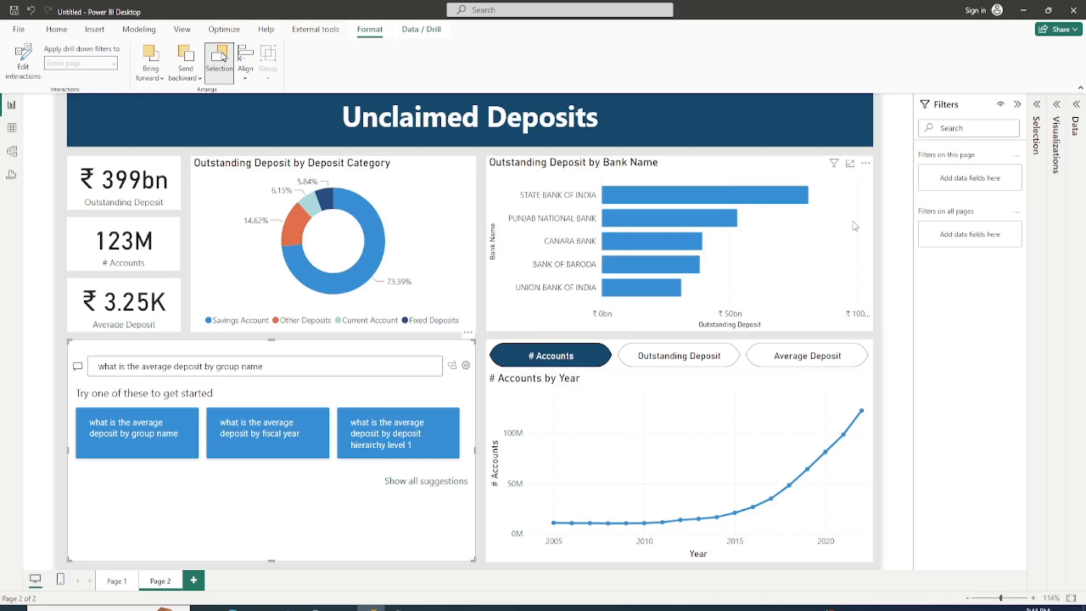
# Step: Stretch the Q&A visual's bottom edge slightly downward and deselect it
pyautogui.moveTo(271, 560); pyautogui.dragTo(272, 568)
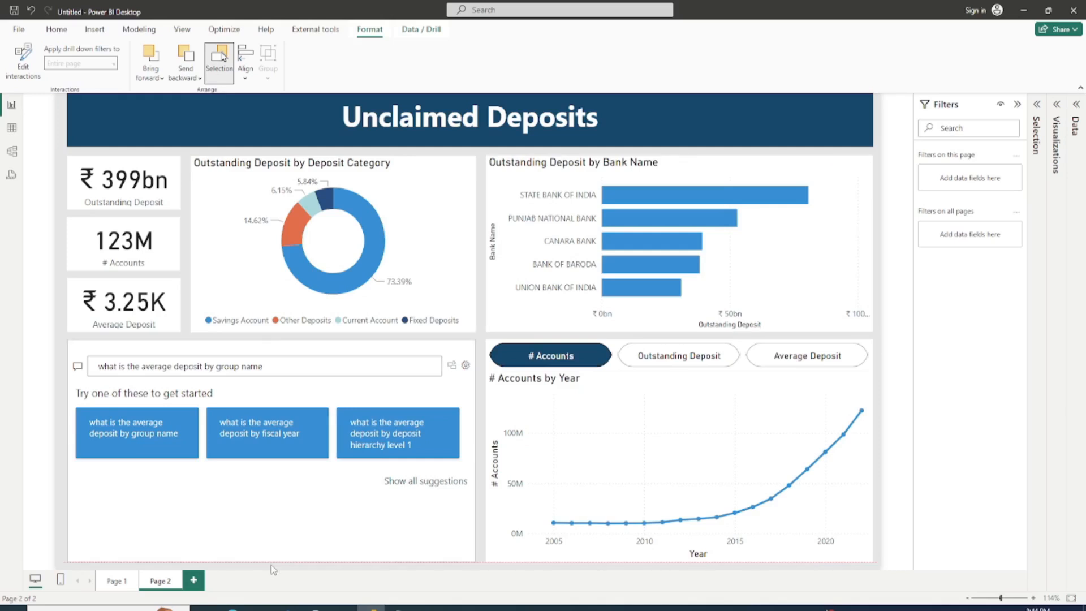
pyautogui.moveTo(270, 564); pyautogui.dragTo(271, 564)
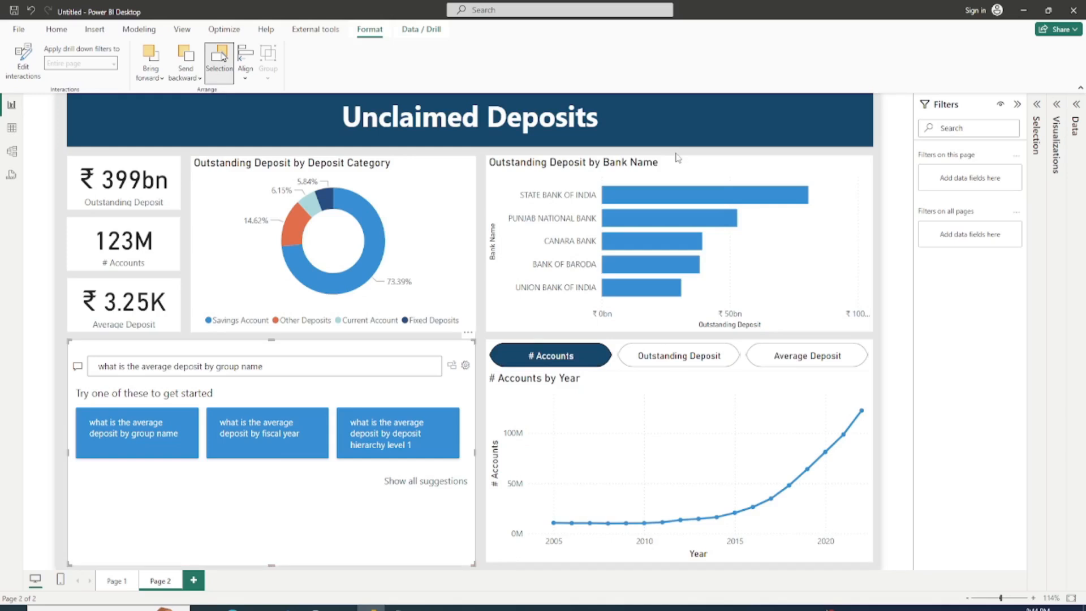
pyautogui.press('Escape')
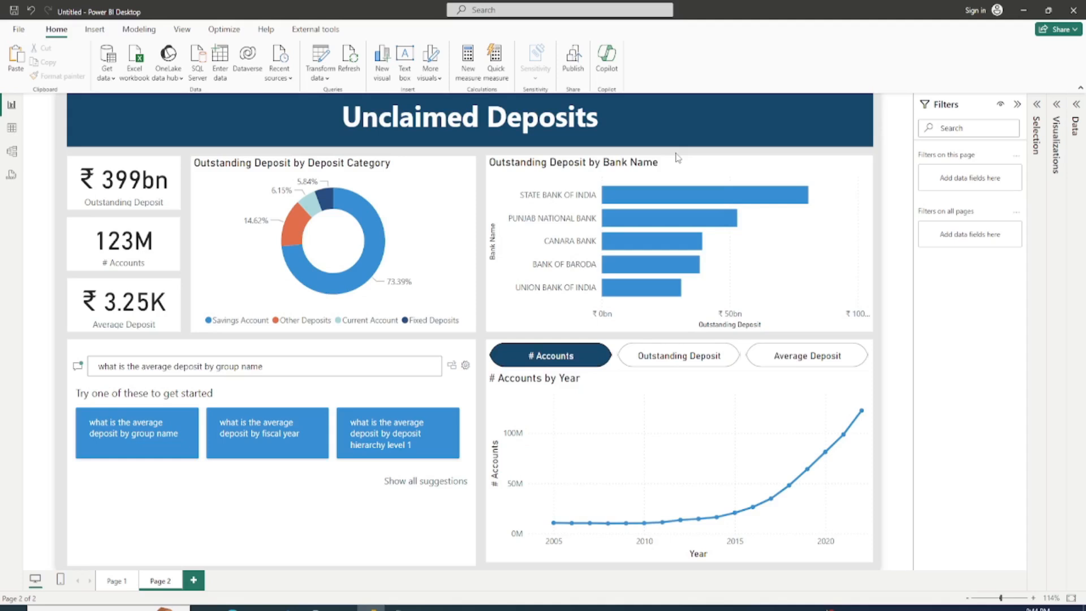
# Step: Add a text box reading "Fiscal Year" followed by a dynamic value calculated from fiscal year
pyautogui.click(405, 58)
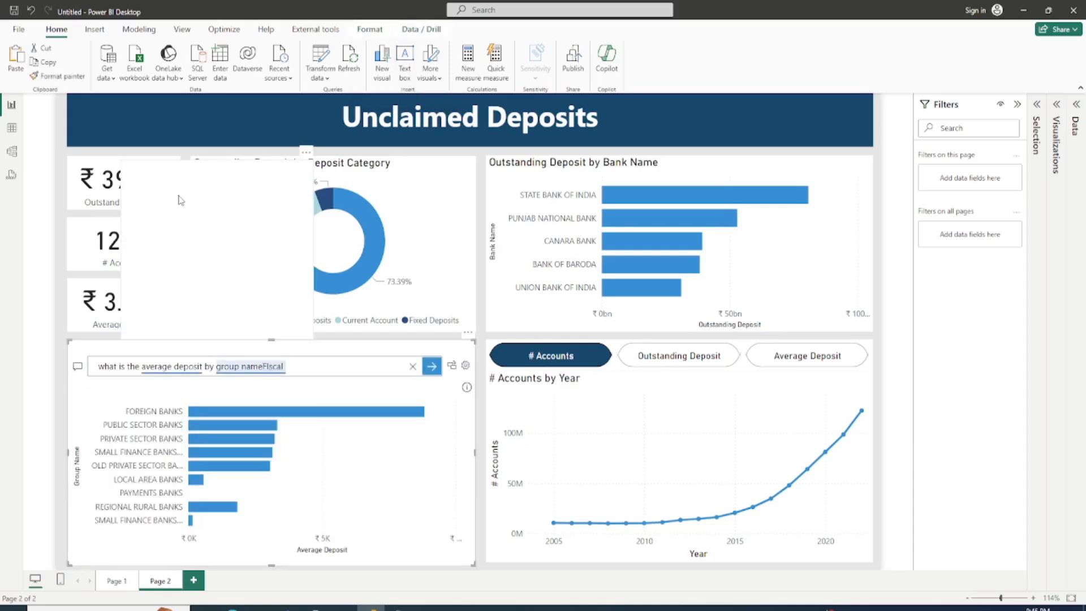
pyautogui.click(183, 209)
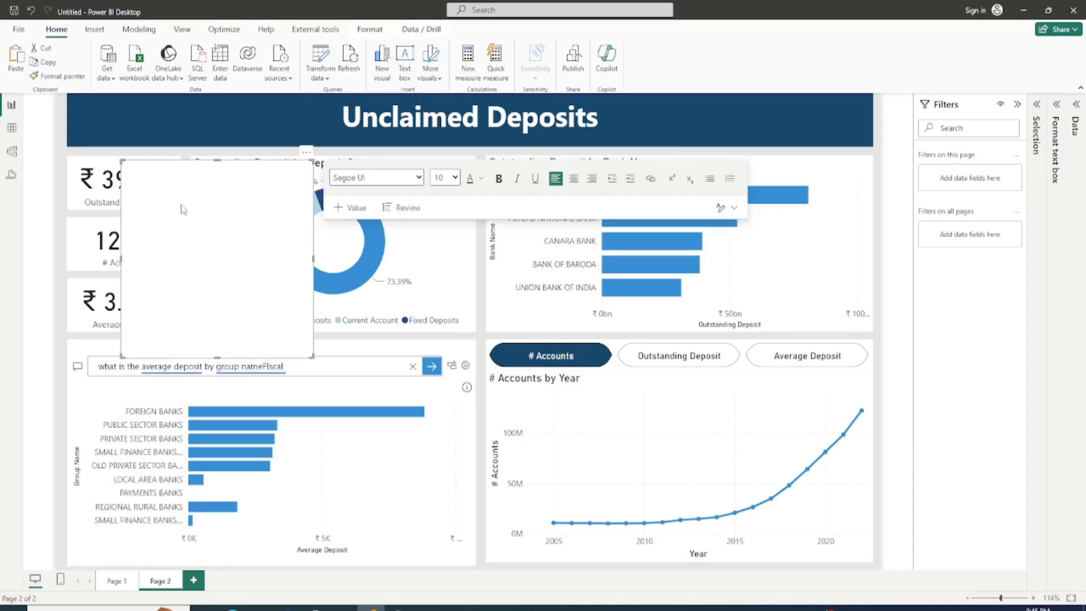
pyautogui.write('Fiscal Year')
pyautogui.click(349, 207)
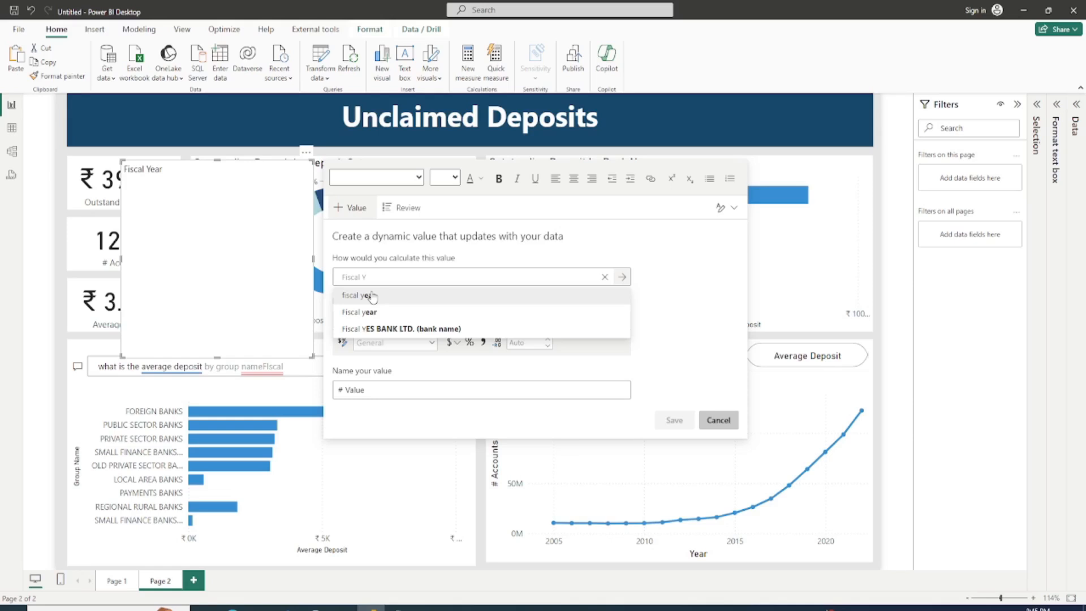
pyautogui.click(371, 296)
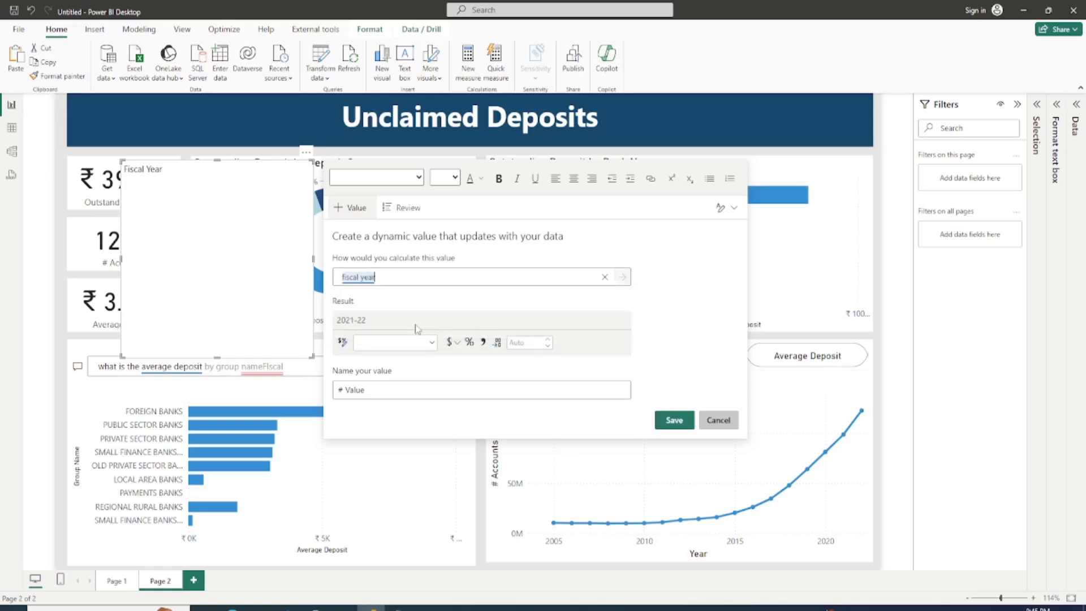
pyautogui.click(237, 222)
pyautogui.click(216, 173)
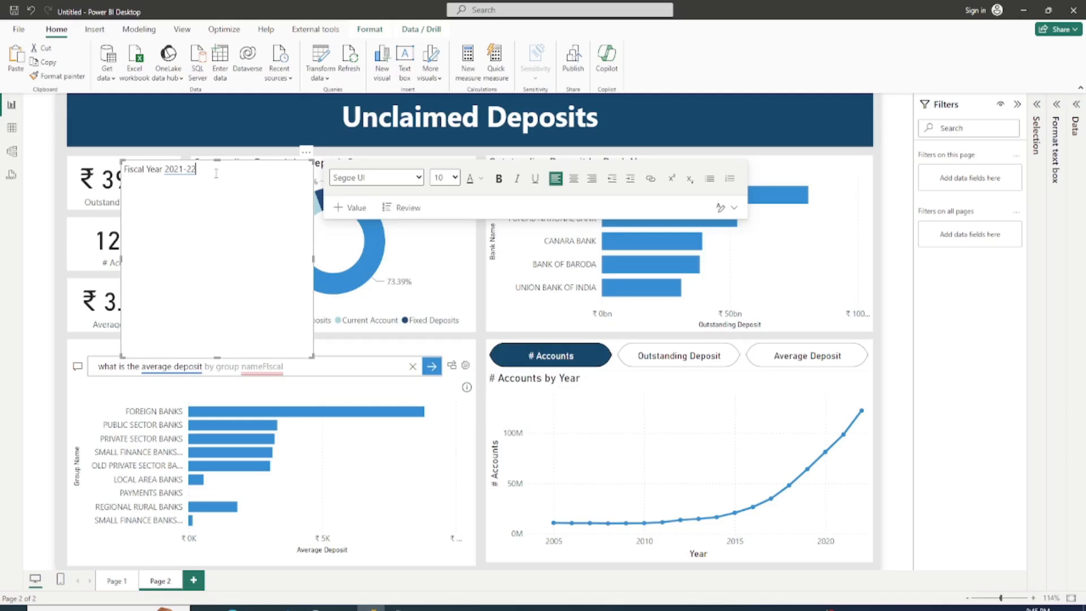
# Step: Make all the Fiscal Year text bold, right-aligned and white
pyautogui.hotkey('ctrl', 'a')
pyautogui.hotkey('ctrl', 'b')
pyautogui.hotkey('ctrl', 'r')
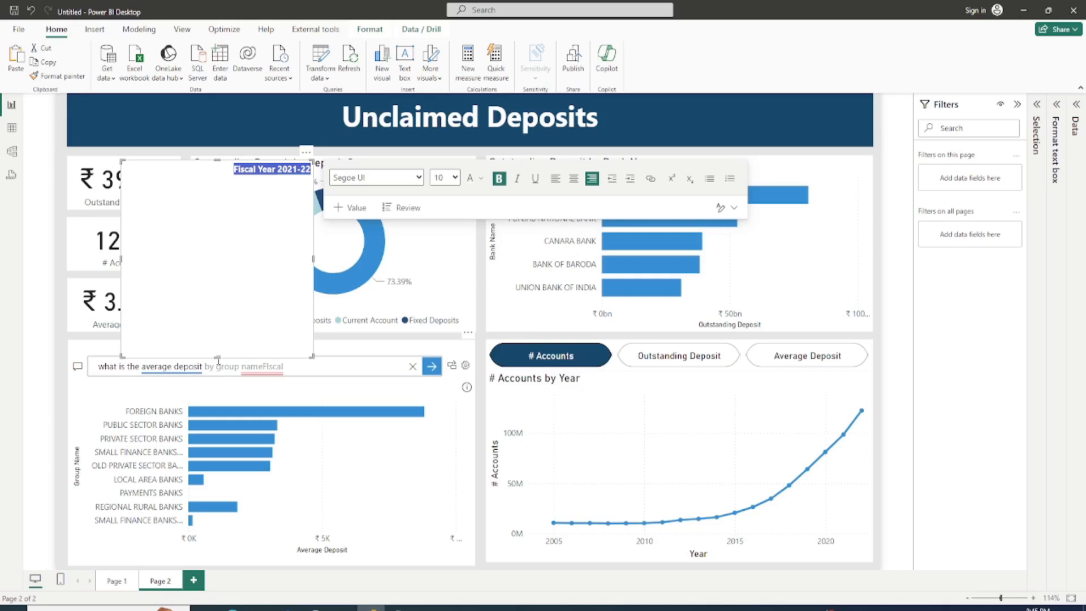
# Step: Shrink the Fiscal Year text box, turn off its background and place it at the right end of the title banner
pyautogui.moveTo(218, 362); pyautogui.dragTo(162, 367)
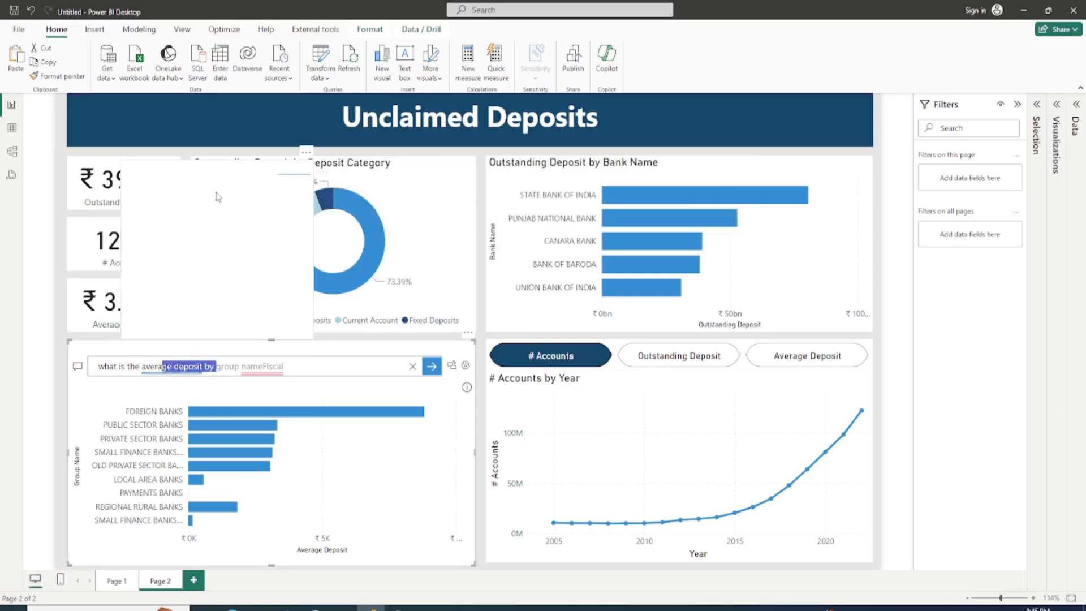
pyautogui.click(272, 337)
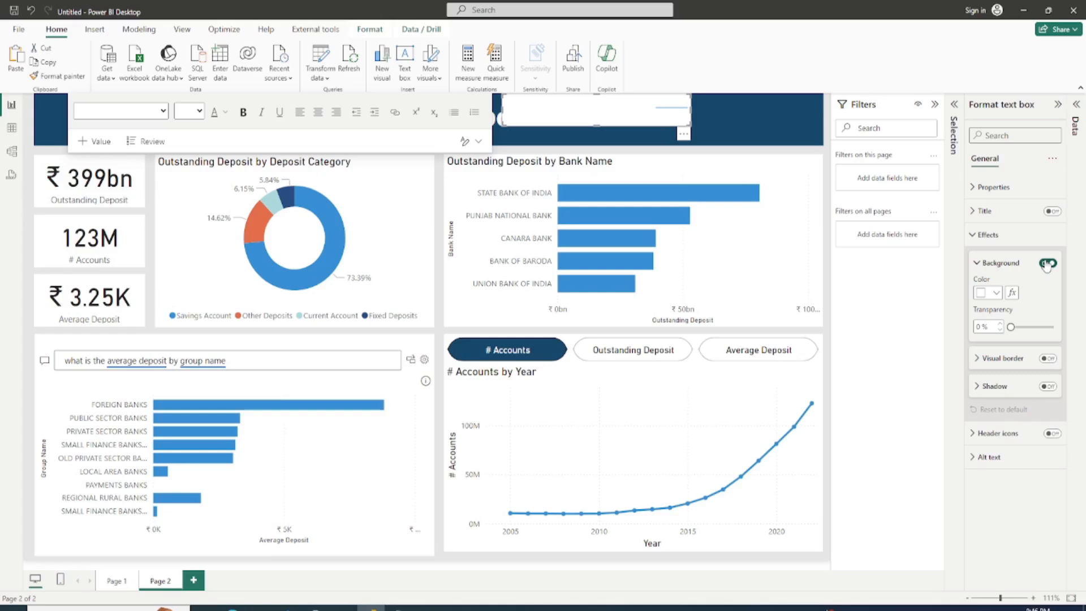
pyautogui.click(1046, 263)
pyautogui.moveTo(611, 102); pyautogui.dragTo(739, 115)
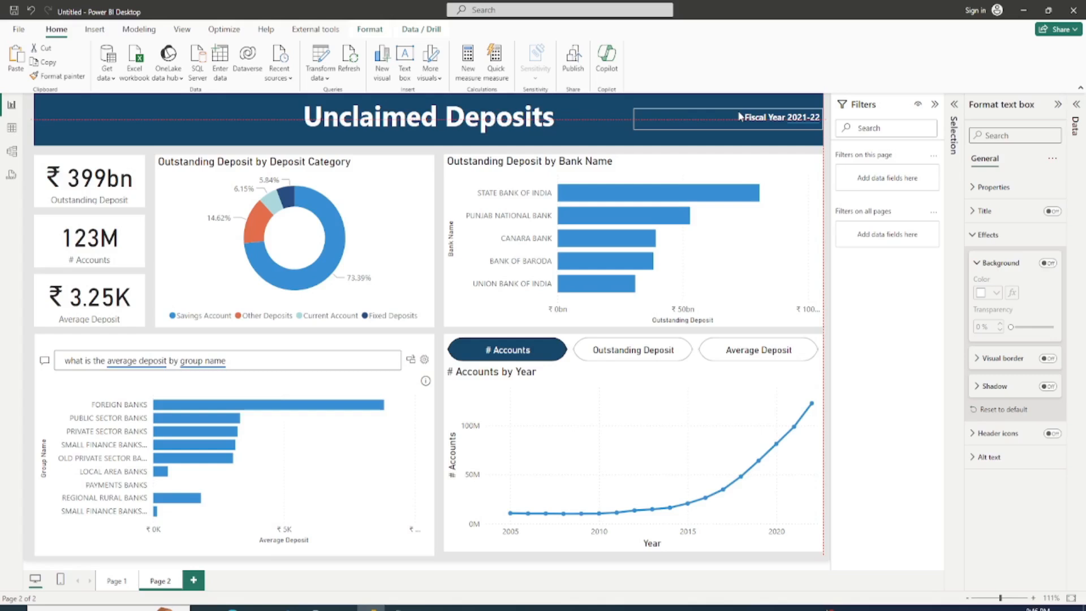
pyautogui.click(775, 153)
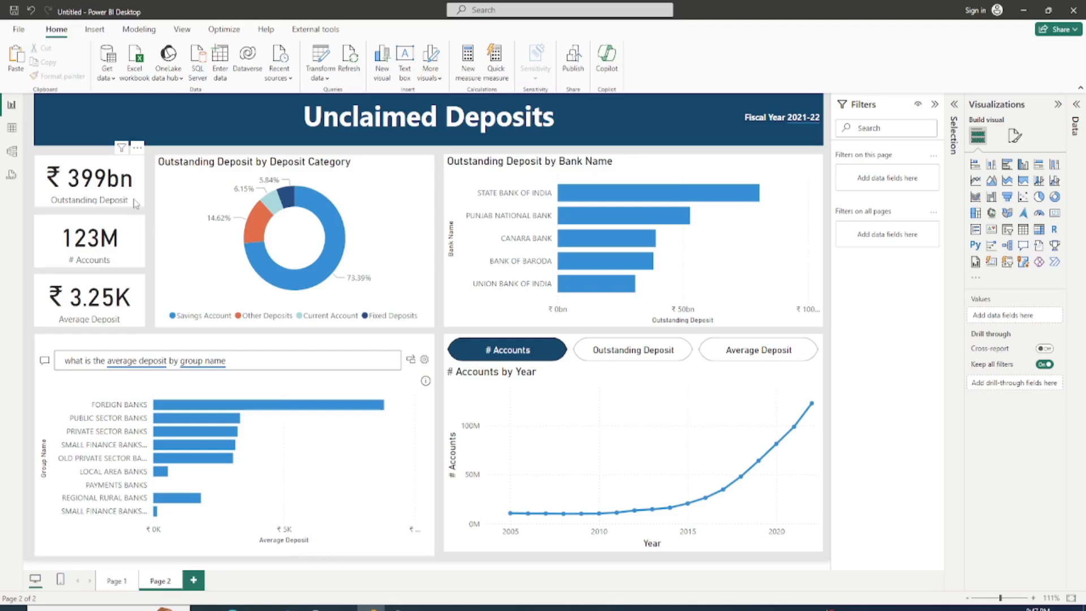
# Step: Examine the yearly trend and its 2022 data points for # Accounts and Average Deposit by switching the Metrics slicer, with the Filters pane collapsed
pyautogui.moveTo(813, 411)
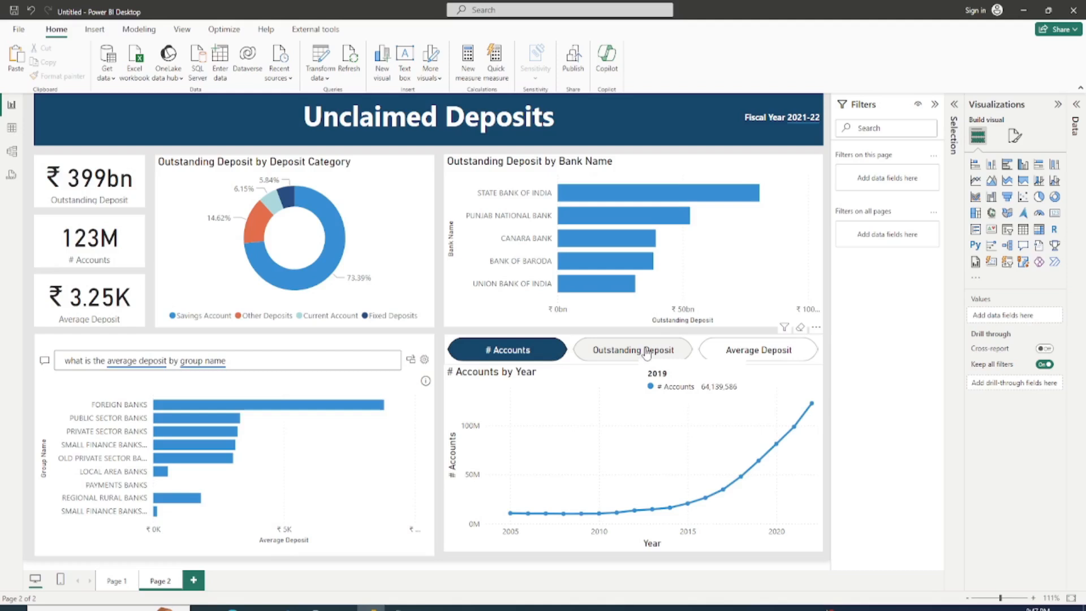
pyautogui.click(753, 351)
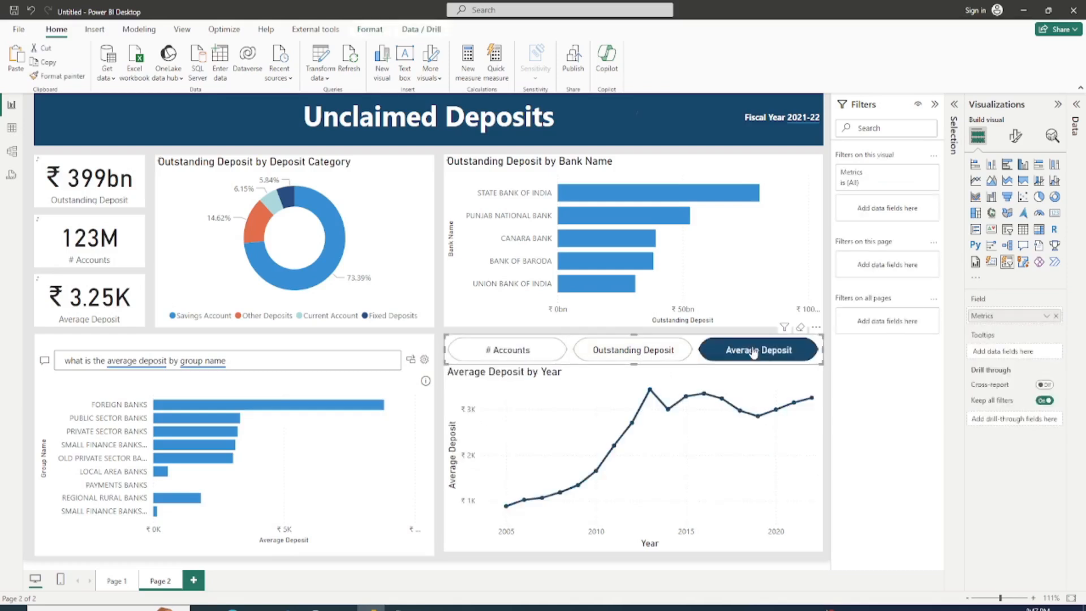
pyautogui.moveTo(811, 405)
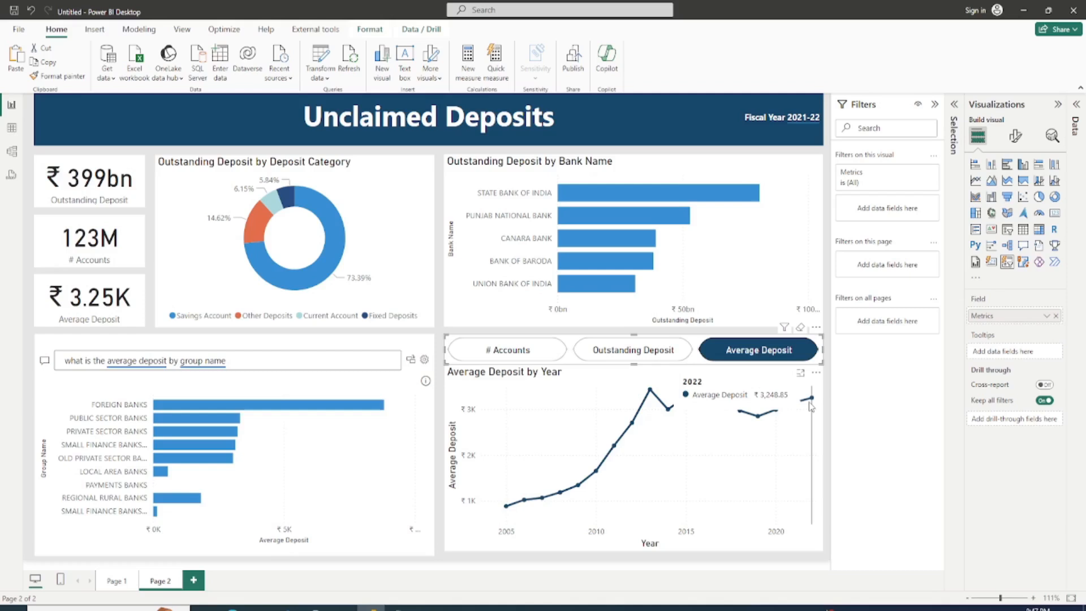
pyautogui.click(934, 104)
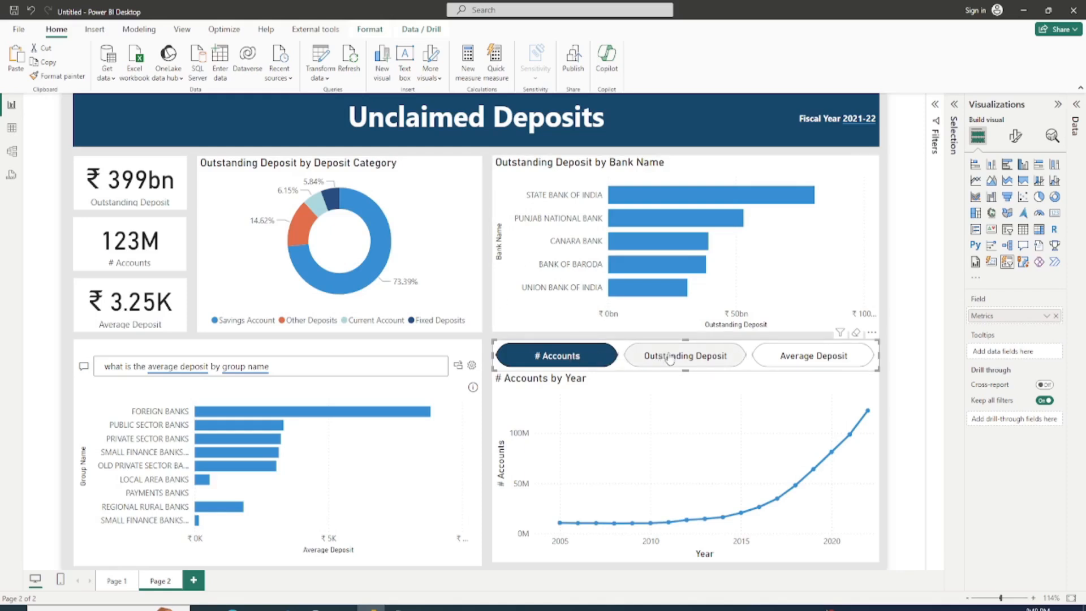
pyautogui.click(798, 363)
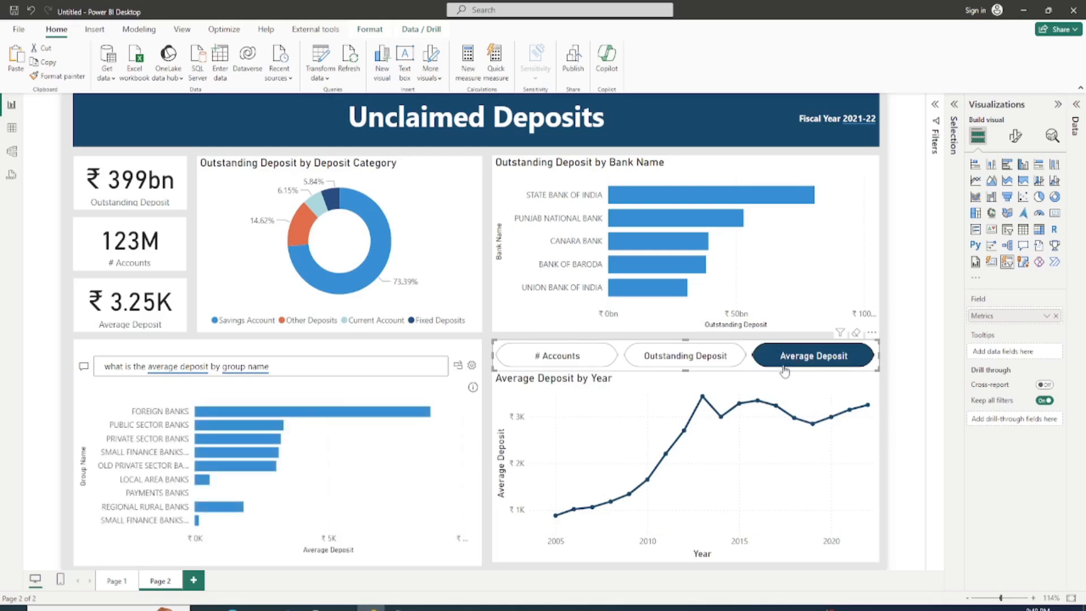
pyautogui.click(560, 356)
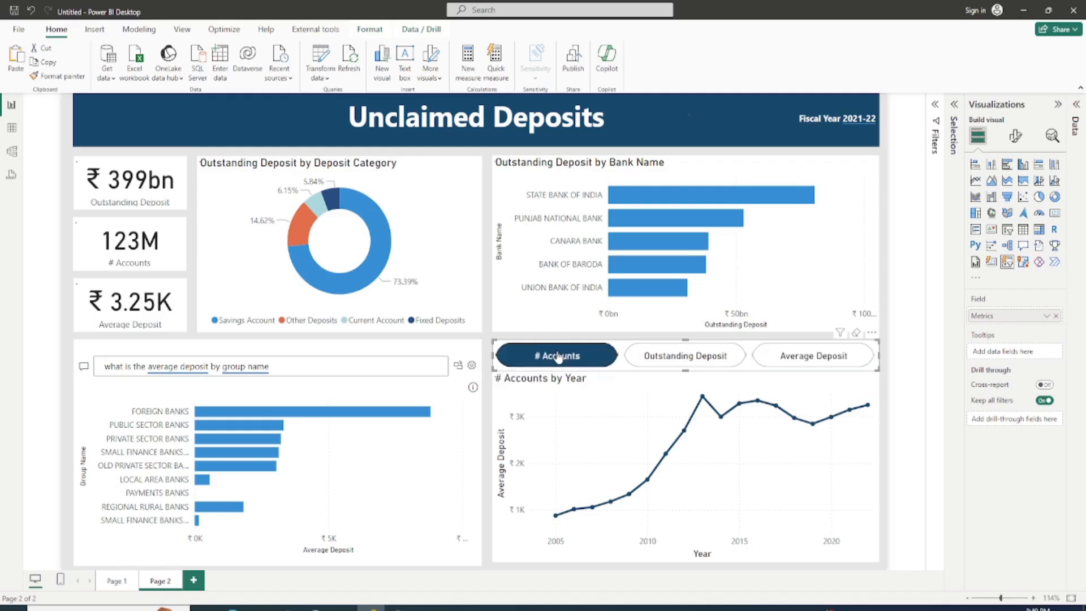